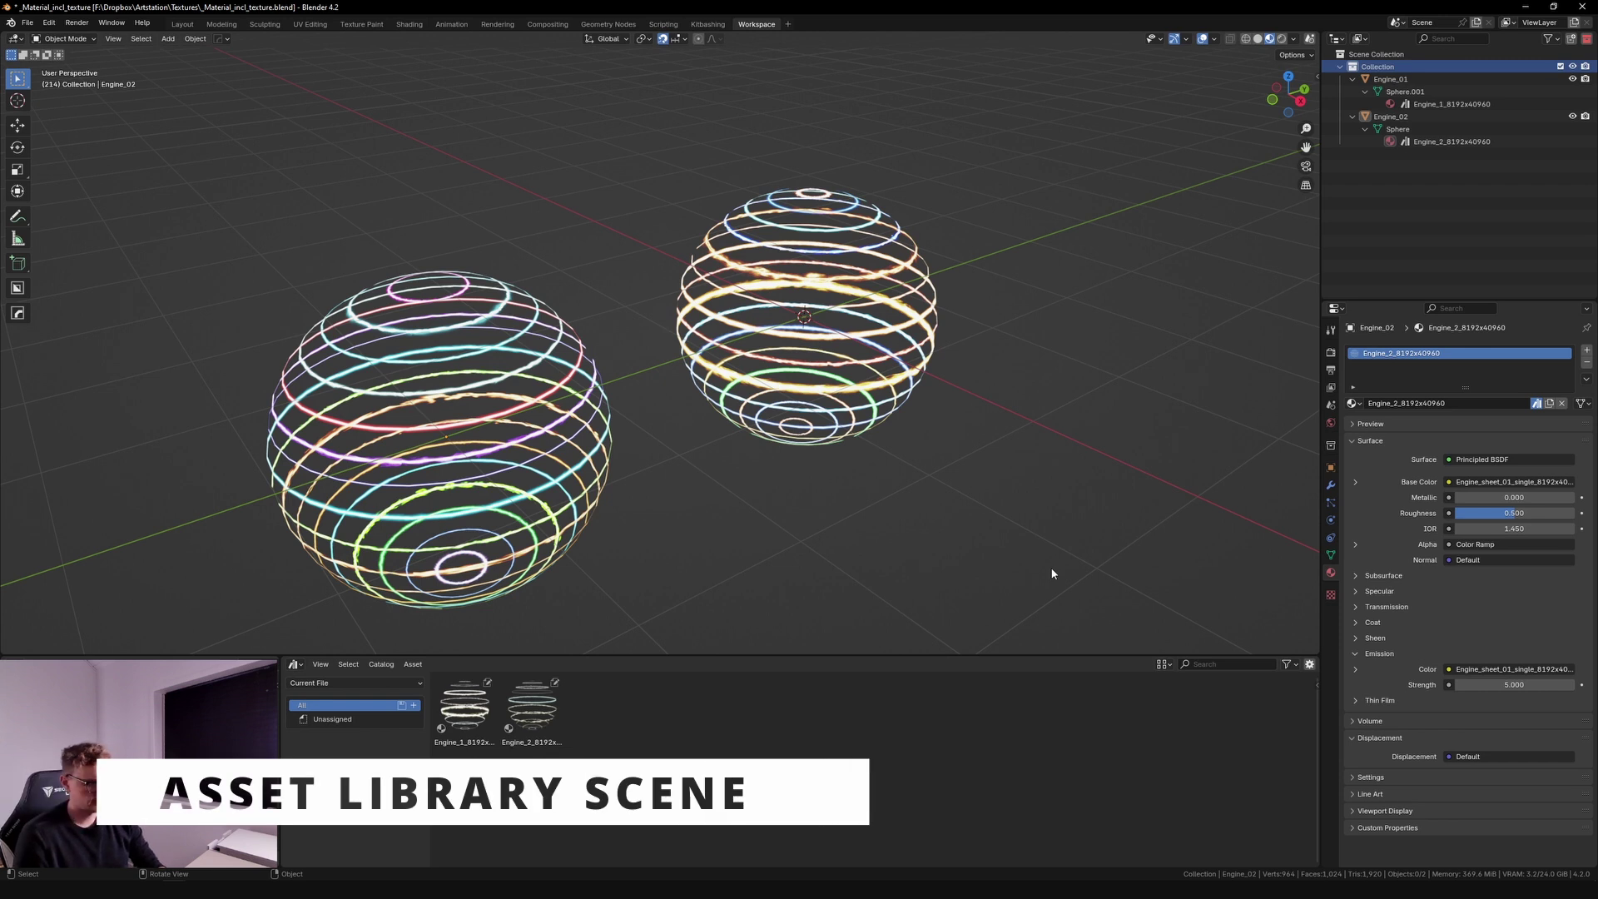
- Orbit and zoom around the two spheres, then start playback so the glowing rings move
{"action": "middle_click_drag", "start_coordinate": [820, 354], "coordinate": [783, 382]}
{"action": "scroll", "coordinate": [782, 382], "scroll_direction": "down", "scroll_amount": 2}
{"action": "key", "text": "space"}
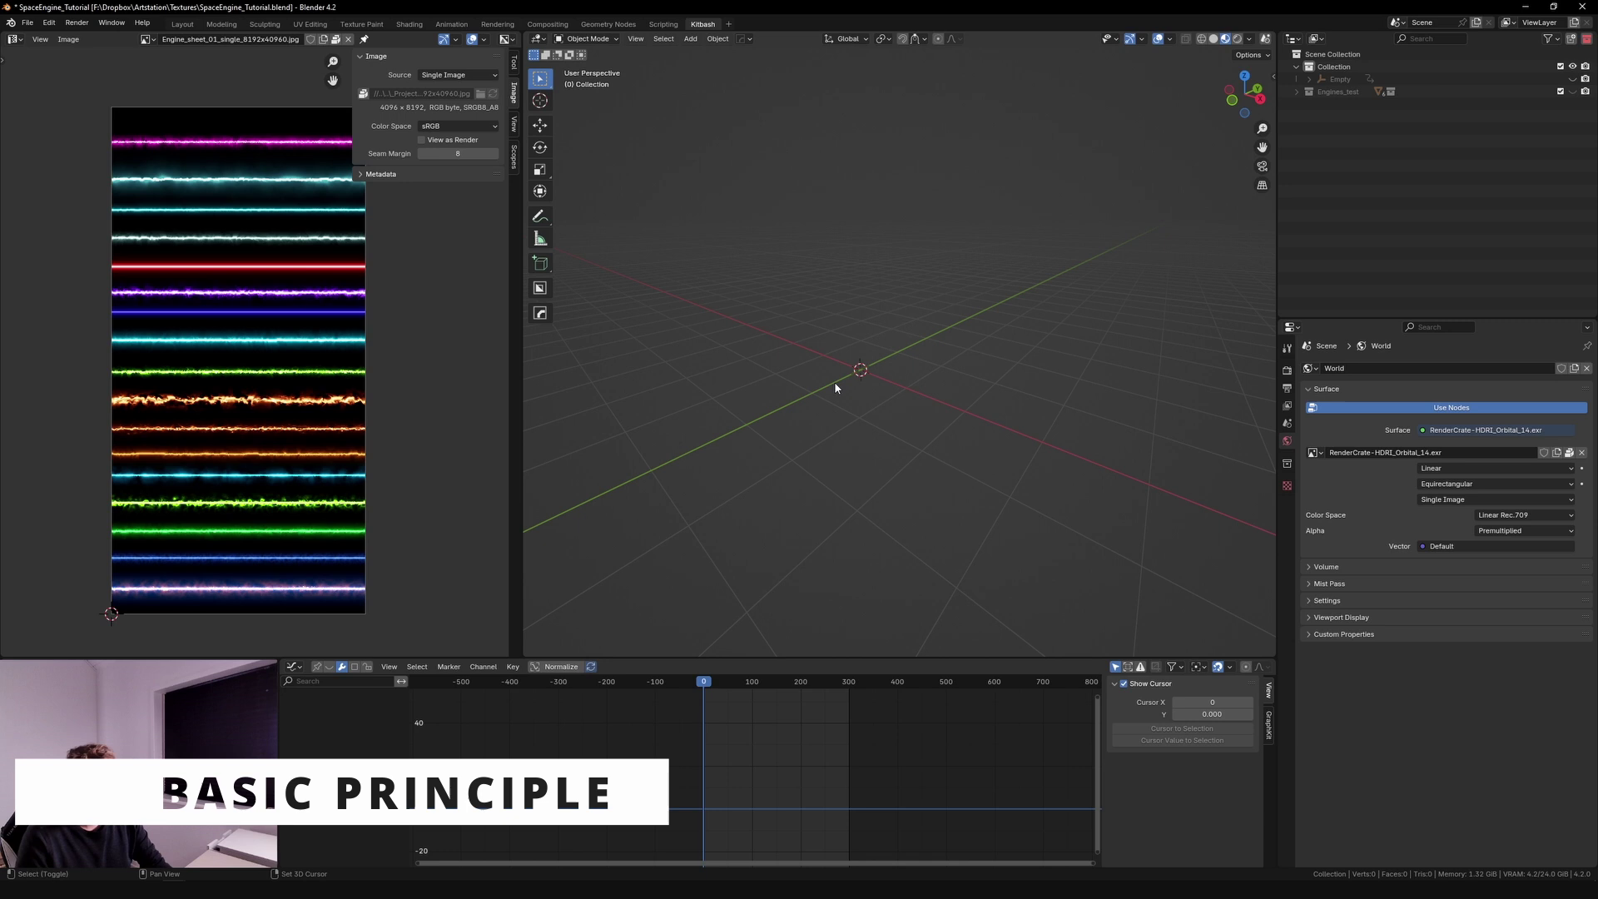
- Add a cylinder mesh and delete its top and bottom cap faces
{"action": "key", "text": "shift+a"}
{"action": "mouse_move", "coordinate": [813, 382]}
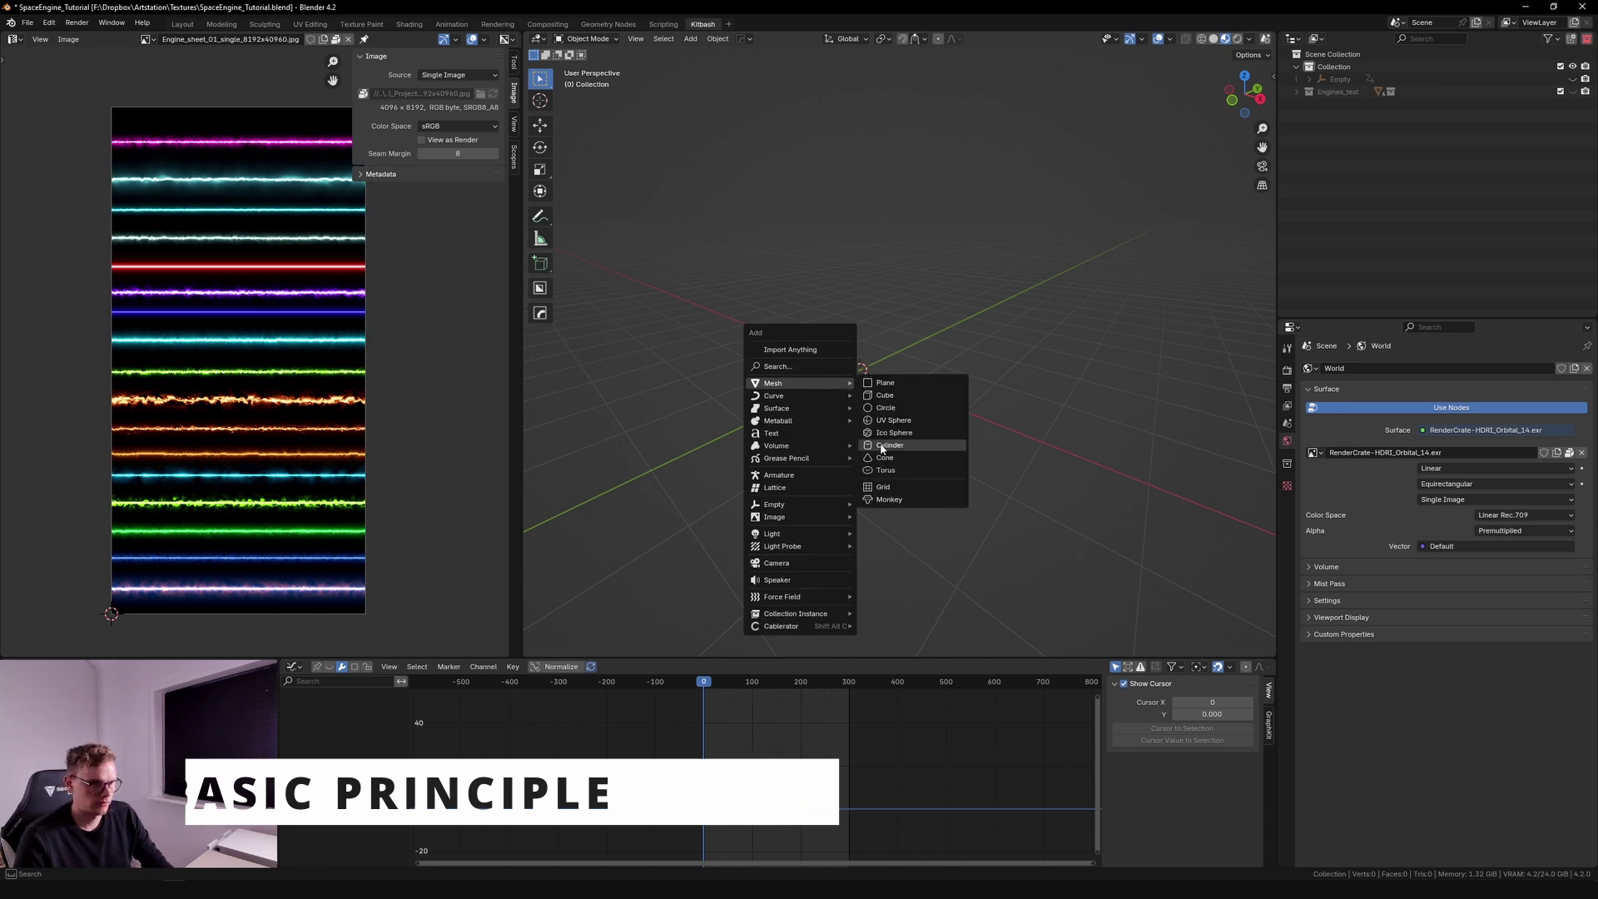
{"action": "left_click", "coordinate": [889, 444]}
{"action": "key", "text": "Tab"}
{"action": "key", "text": "3"}
{"action": "left_click", "coordinate": [851, 332]}
{"action": "middle_click_drag", "start_coordinate": [851, 332], "coordinate": [849, 449]}
{"action": "left_click", "coordinate": [862, 451], "text": "shift"}
{"action": "key", "text": "x"}
{"action": "left_click", "coordinate": [806, 413]}
{"action": "key", "text": "Tab"}
- Assign the Engine_1_8192x40960 material to the capless cylinder
{"action": "key", "text": "Tab"}
{"action": "key", "text": "a"}
{"action": "scroll", "coordinate": [305, 461], "scroll_direction": "down", "scroll_amount": 2}
{"action": "key", "text": "Tab"}
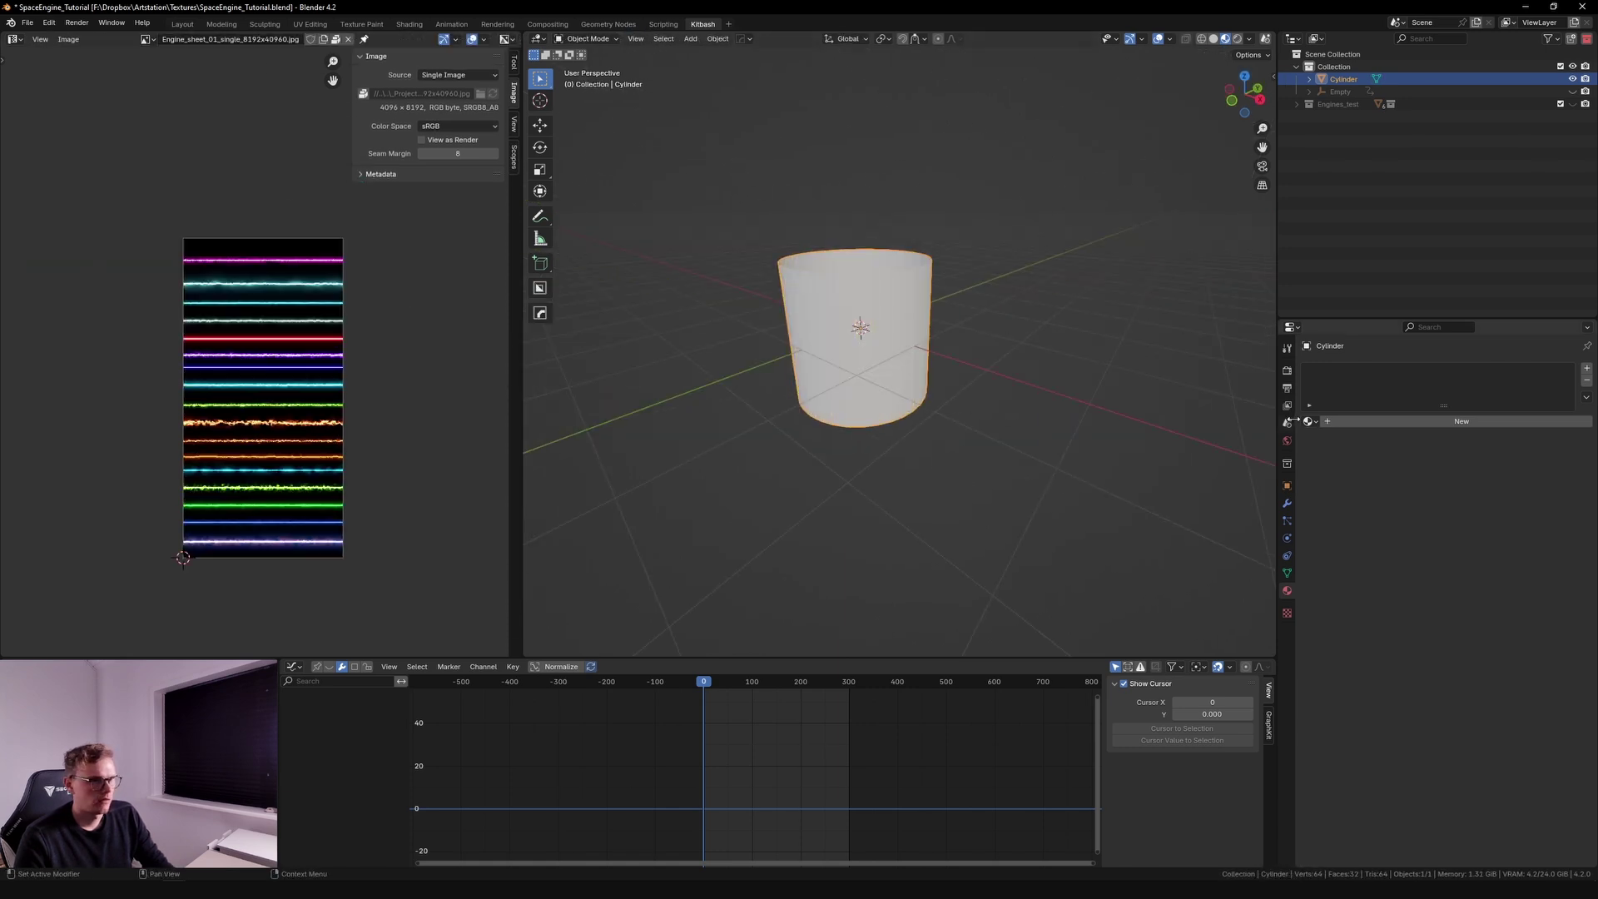
{"action": "left_click", "coordinate": [1309, 421]}
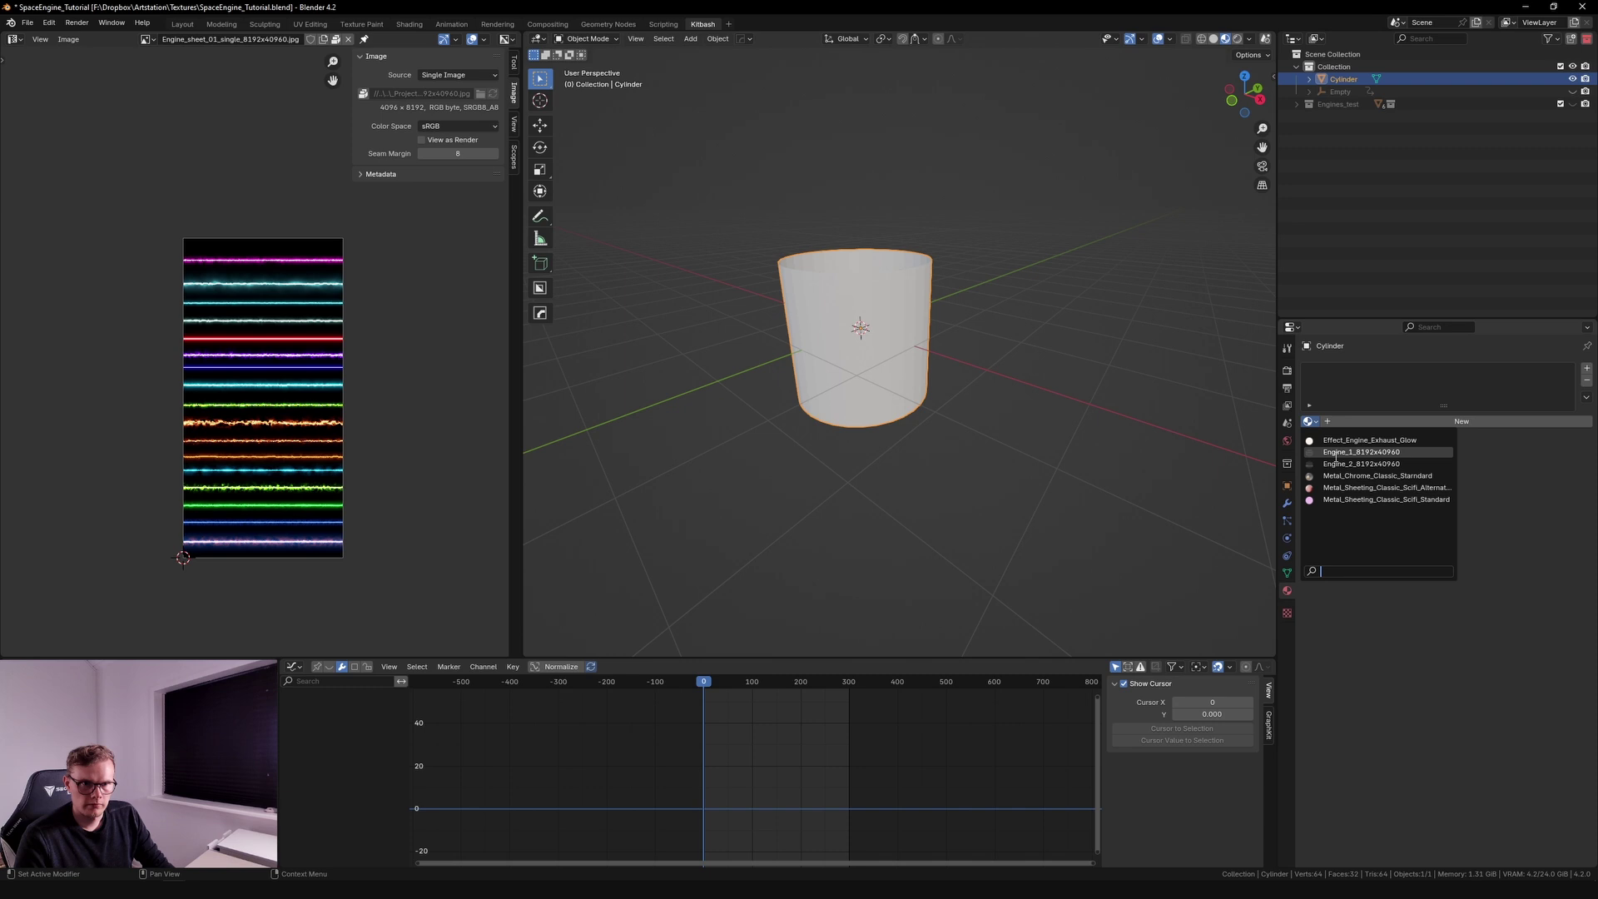
{"action": "left_click", "coordinate": [1350, 452]}
{"action": "middle_click_drag", "start_coordinate": [1032, 399], "coordinate": [918, 366]}
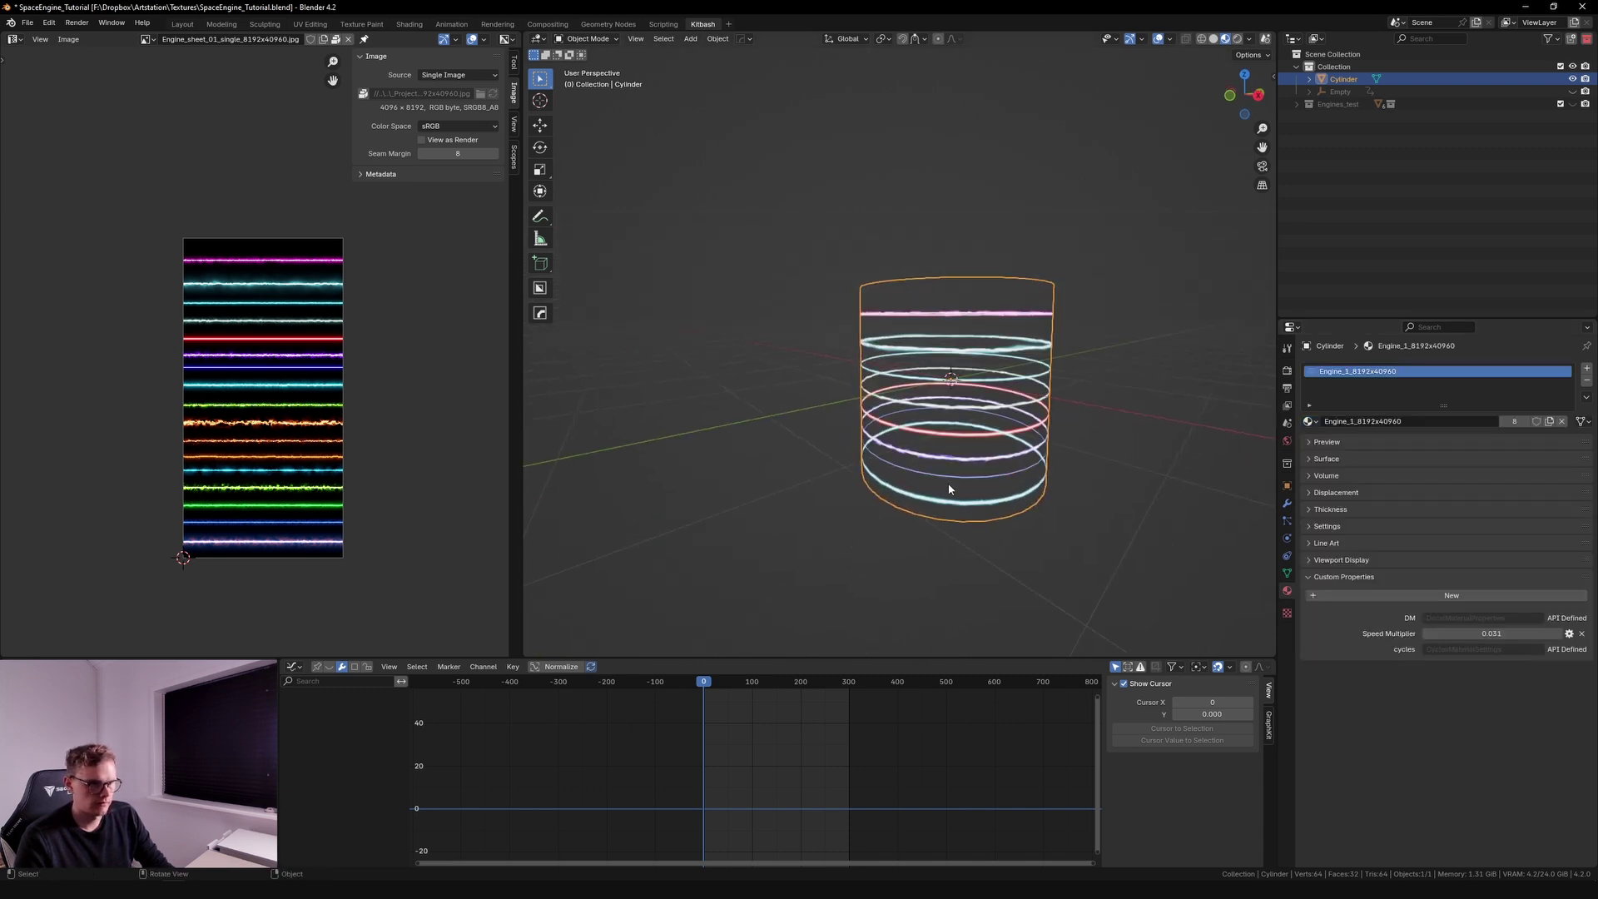
- Squash all the cylinder's UVs vertically and move them down onto the bottom texture strip
{"action": "key", "text": "Tab"}
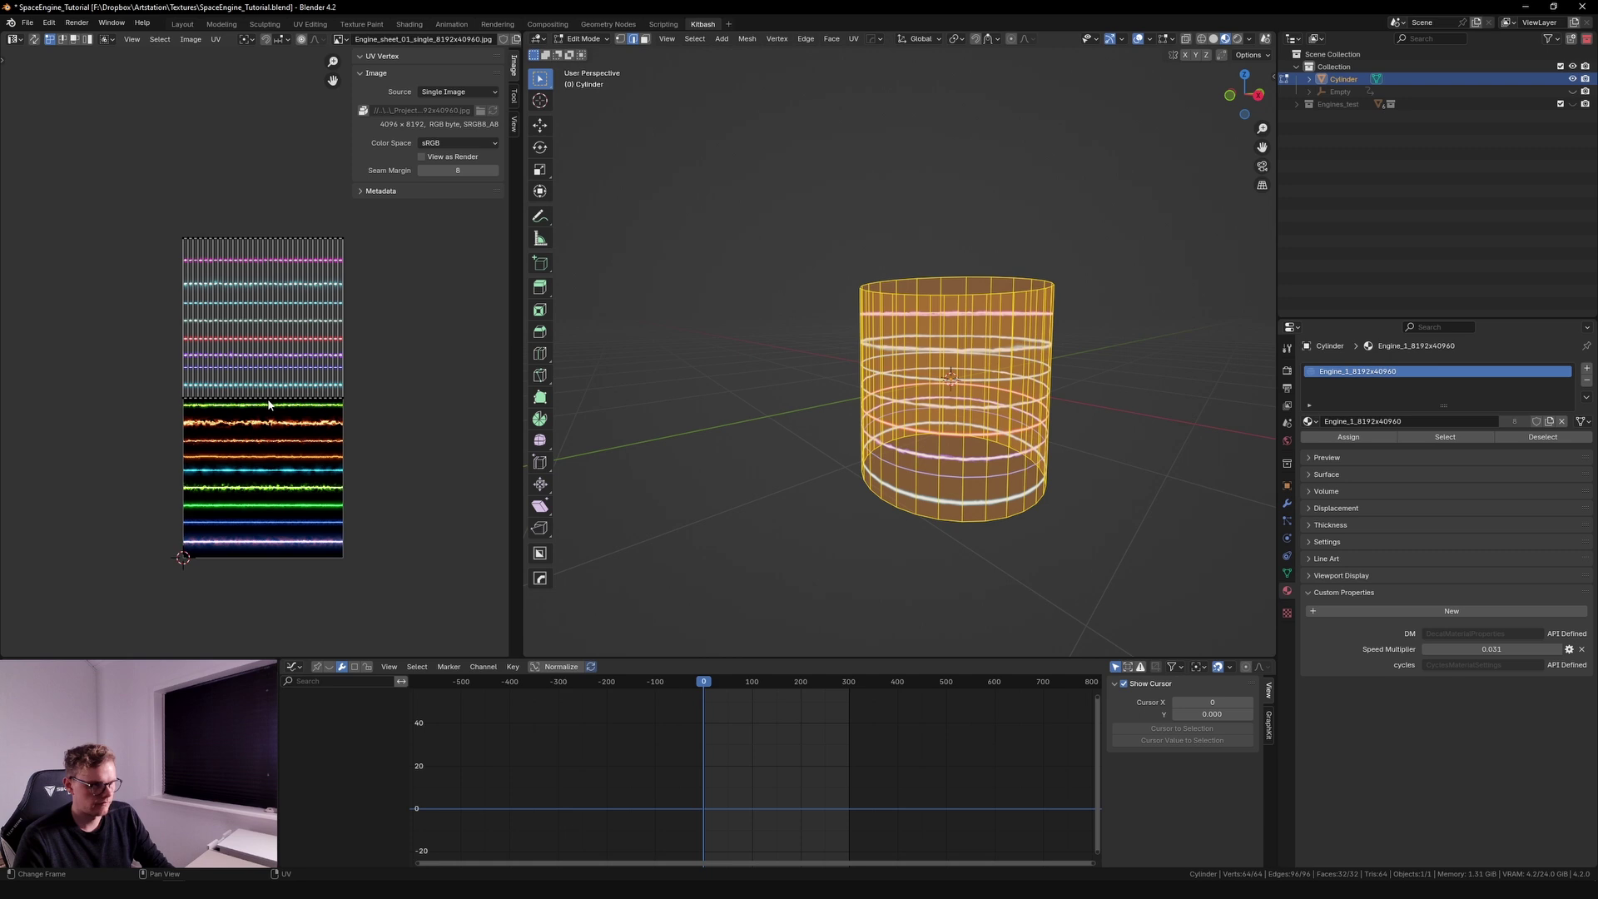
{"action": "middle_click_drag", "start_coordinate": [267, 356], "coordinate": [266, 359]}
{"action": "scroll", "coordinate": [277, 418], "scroll_direction": "up", "scroll_amount": 1}
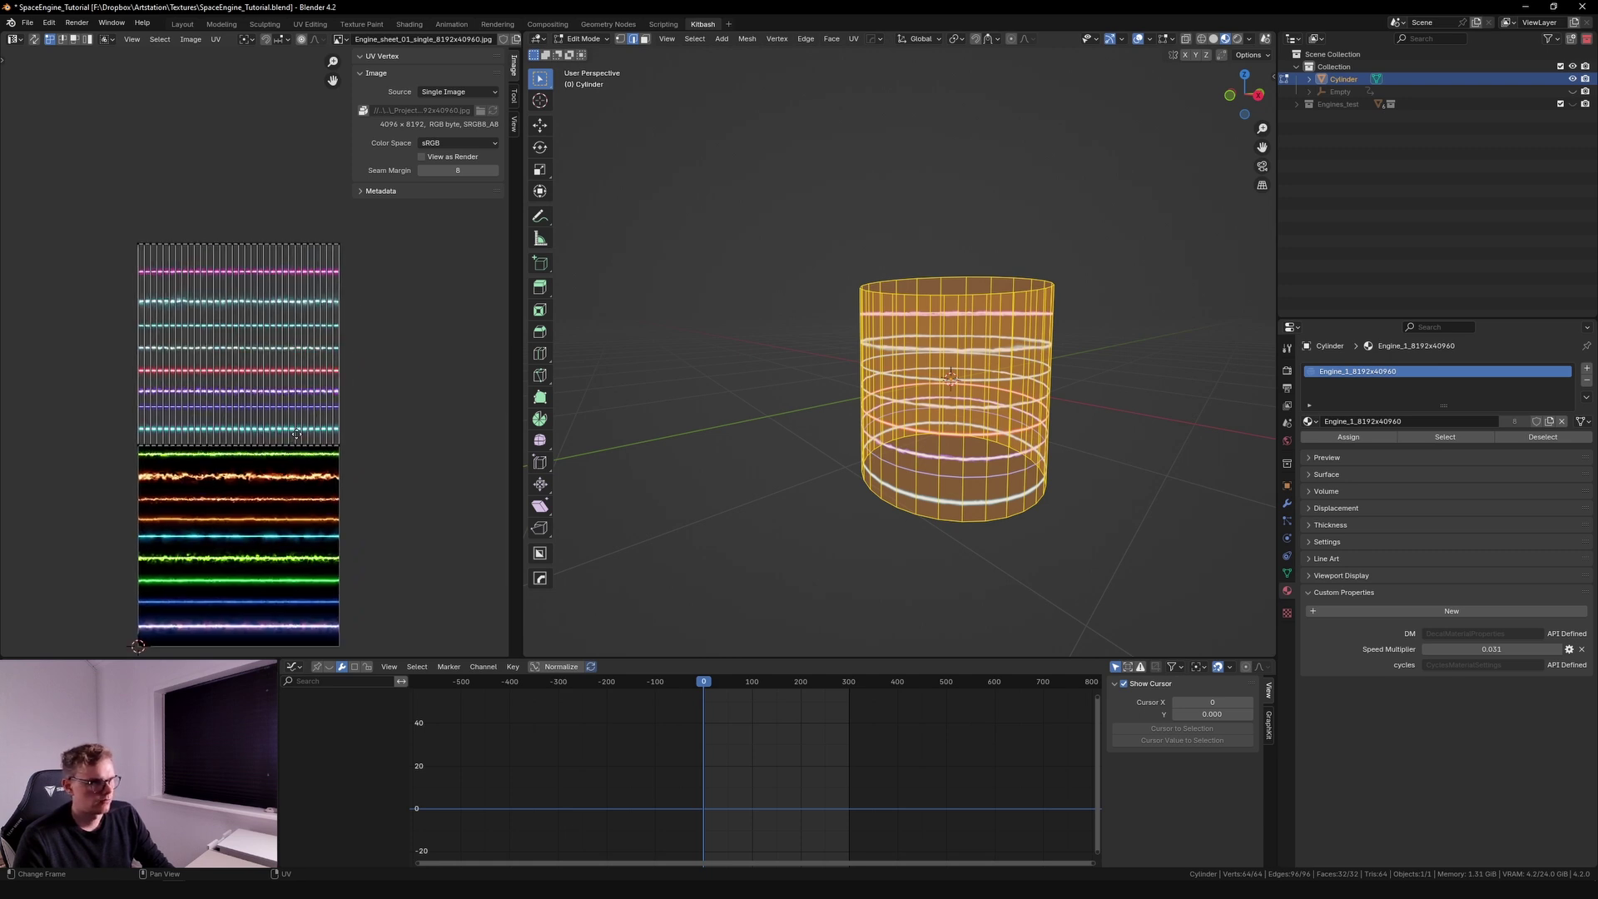
{"action": "key", "text": "a"}
{"action": "key", "text": "s"}
{"action": "key", "text": "y"}
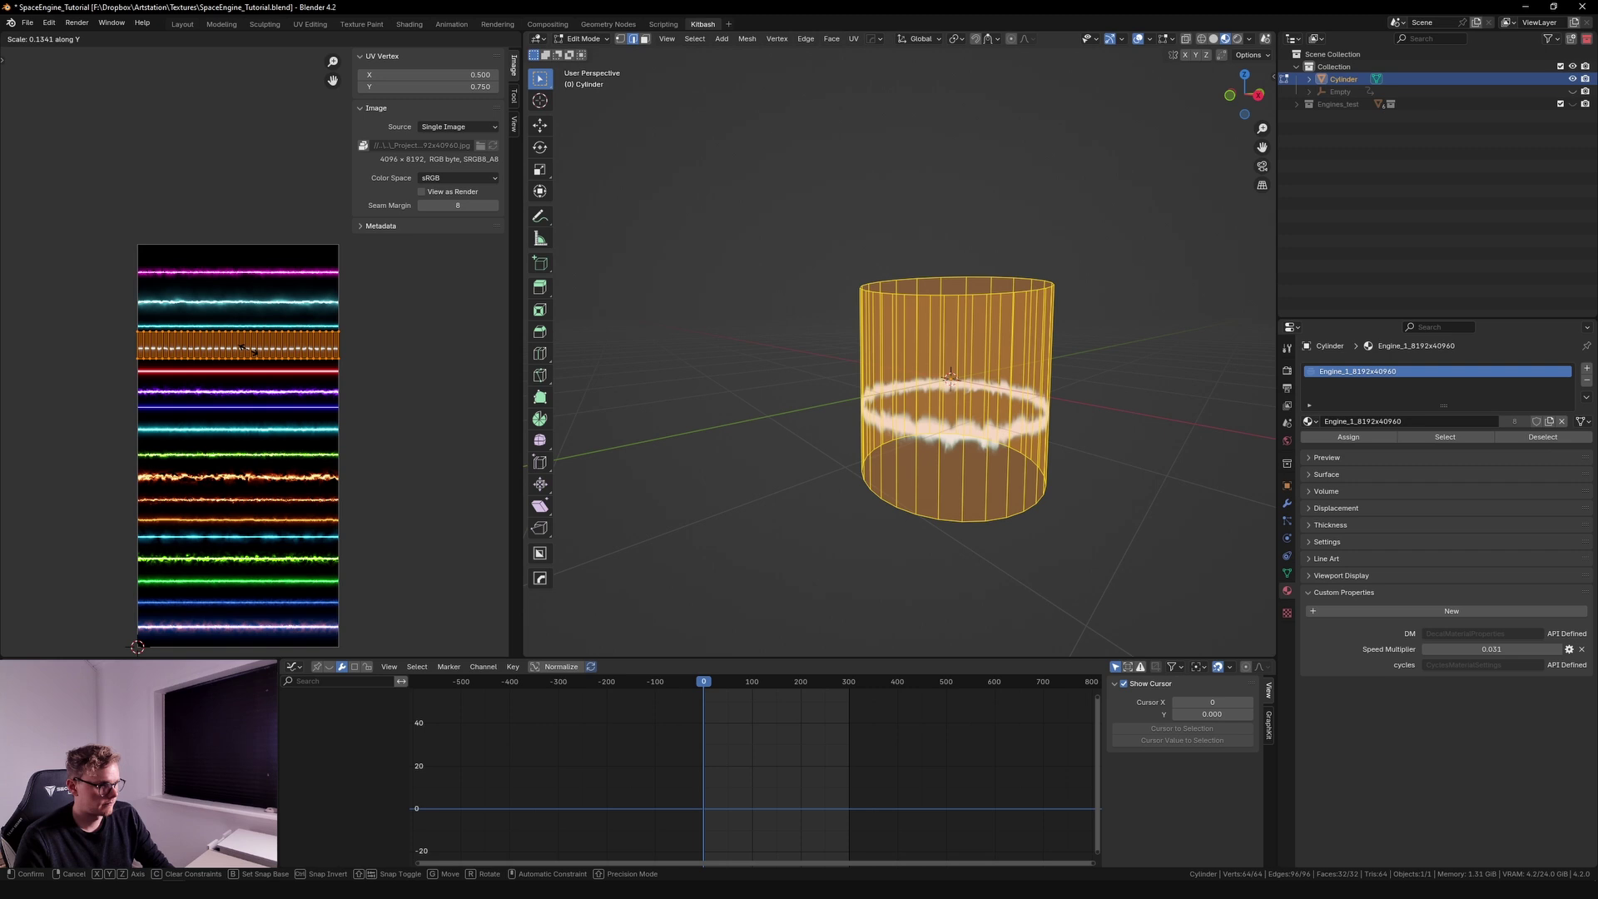
{"action": "left_click", "coordinate": [245, 354]}
{"action": "key", "text": "g"}
{"action": "key", "text": "y"}
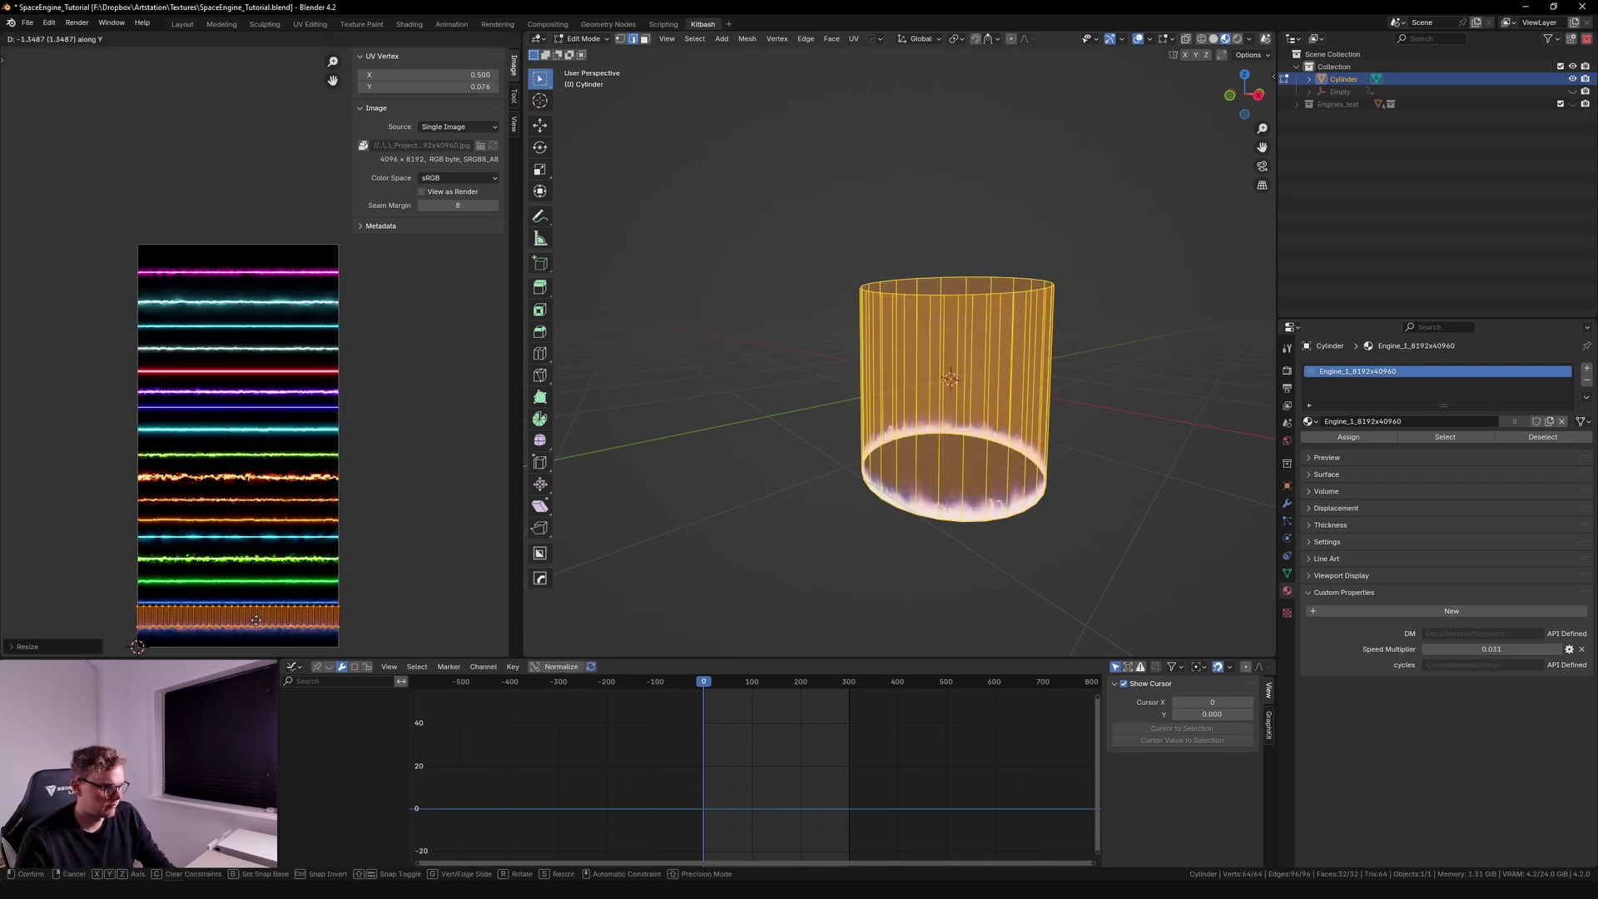
{"action": "left_click", "coordinate": [255, 621]}
- Rescale the UV strip vertically and nudge it up to fit the single white-purple flame band
{"action": "middle_click_drag", "start_coordinate": [256, 620], "coordinate": [260, 403]}
{"action": "scroll", "coordinate": [260, 377], "scroll_direction": "up", "scroll_amount": 6}
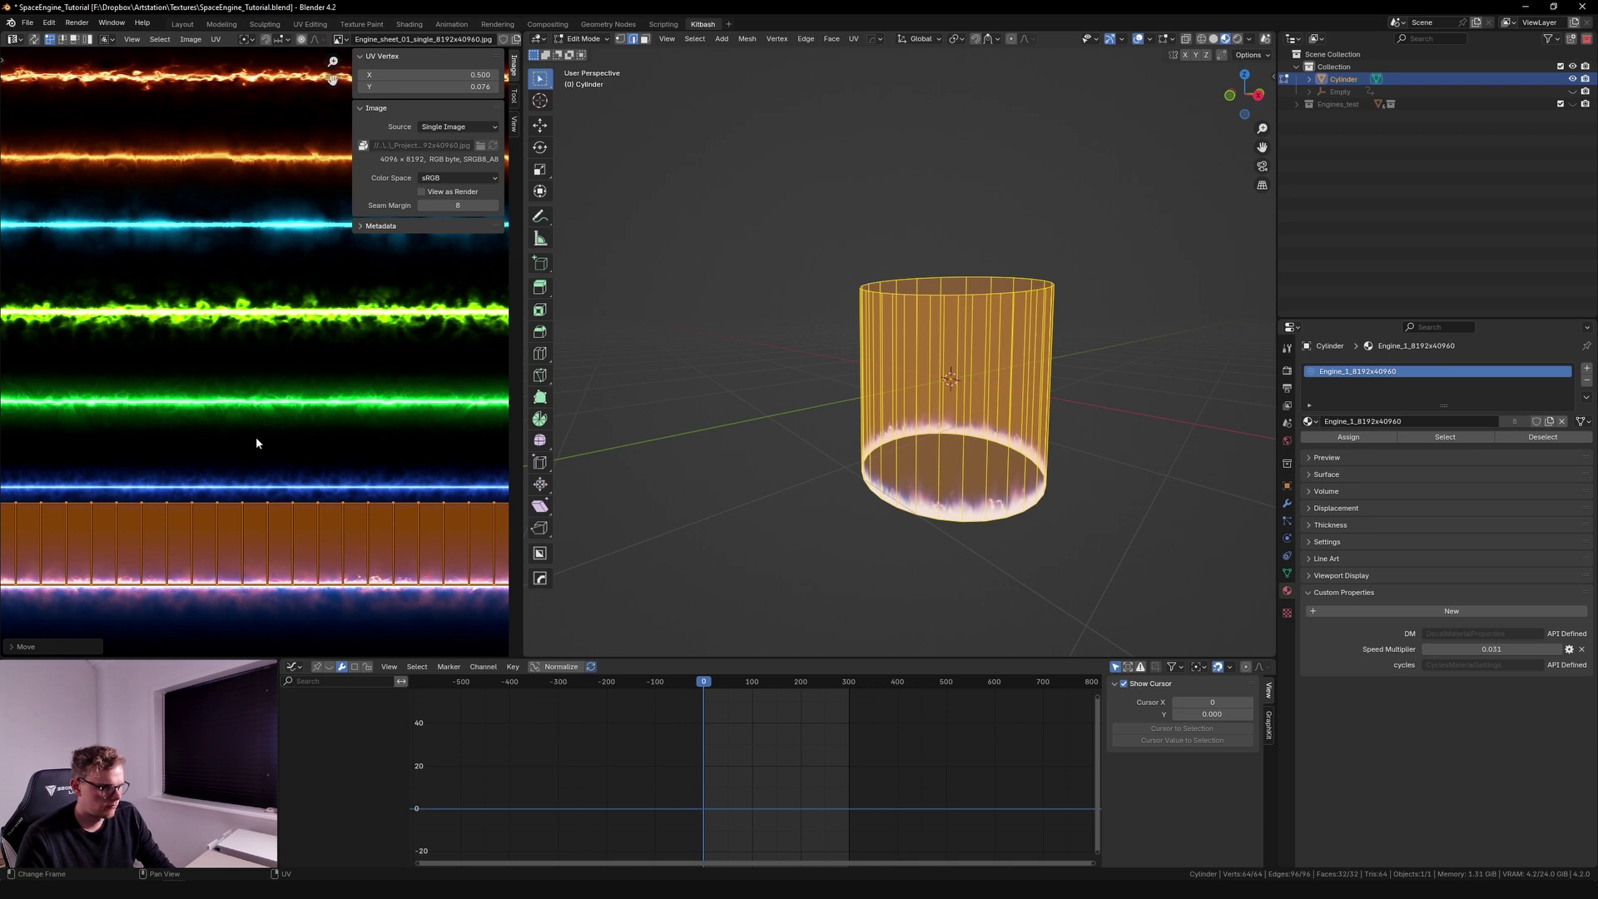
{"action": "key", "text": "s"}
{"action": "key", "text": "y"}
{"action": "left_click", "coordinate": [253, 523]}
{"action": "key", "text": "g"}
{"action": "key", "text": "y"}
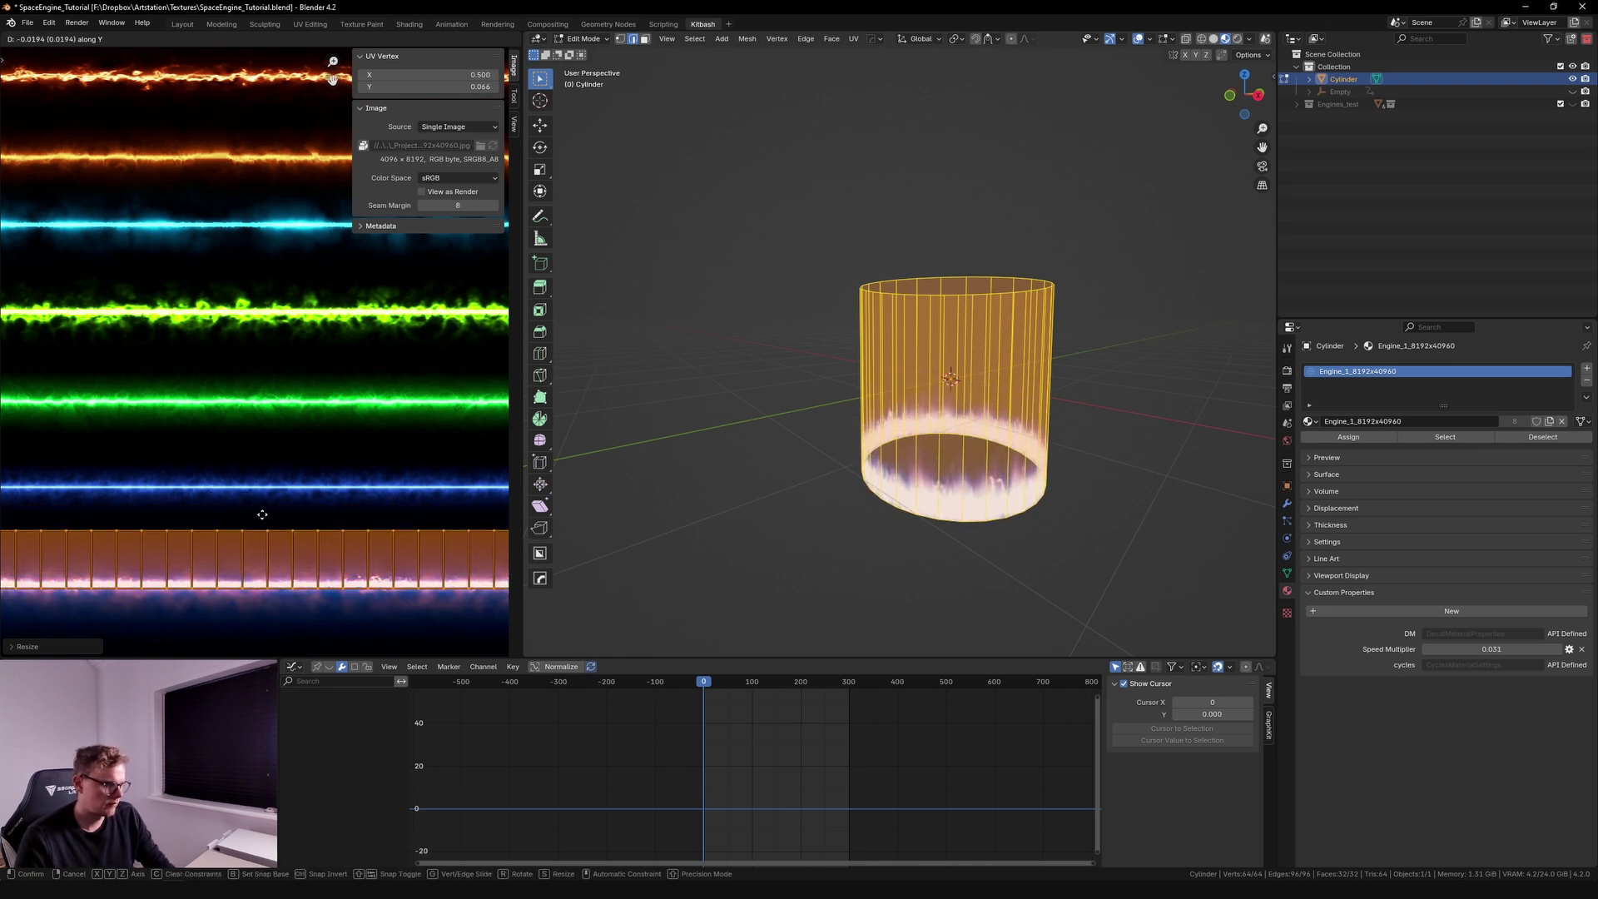
{"action": "left_click", "coordinate": [257, 510]}
{"action": "key", "text": "Tab"}
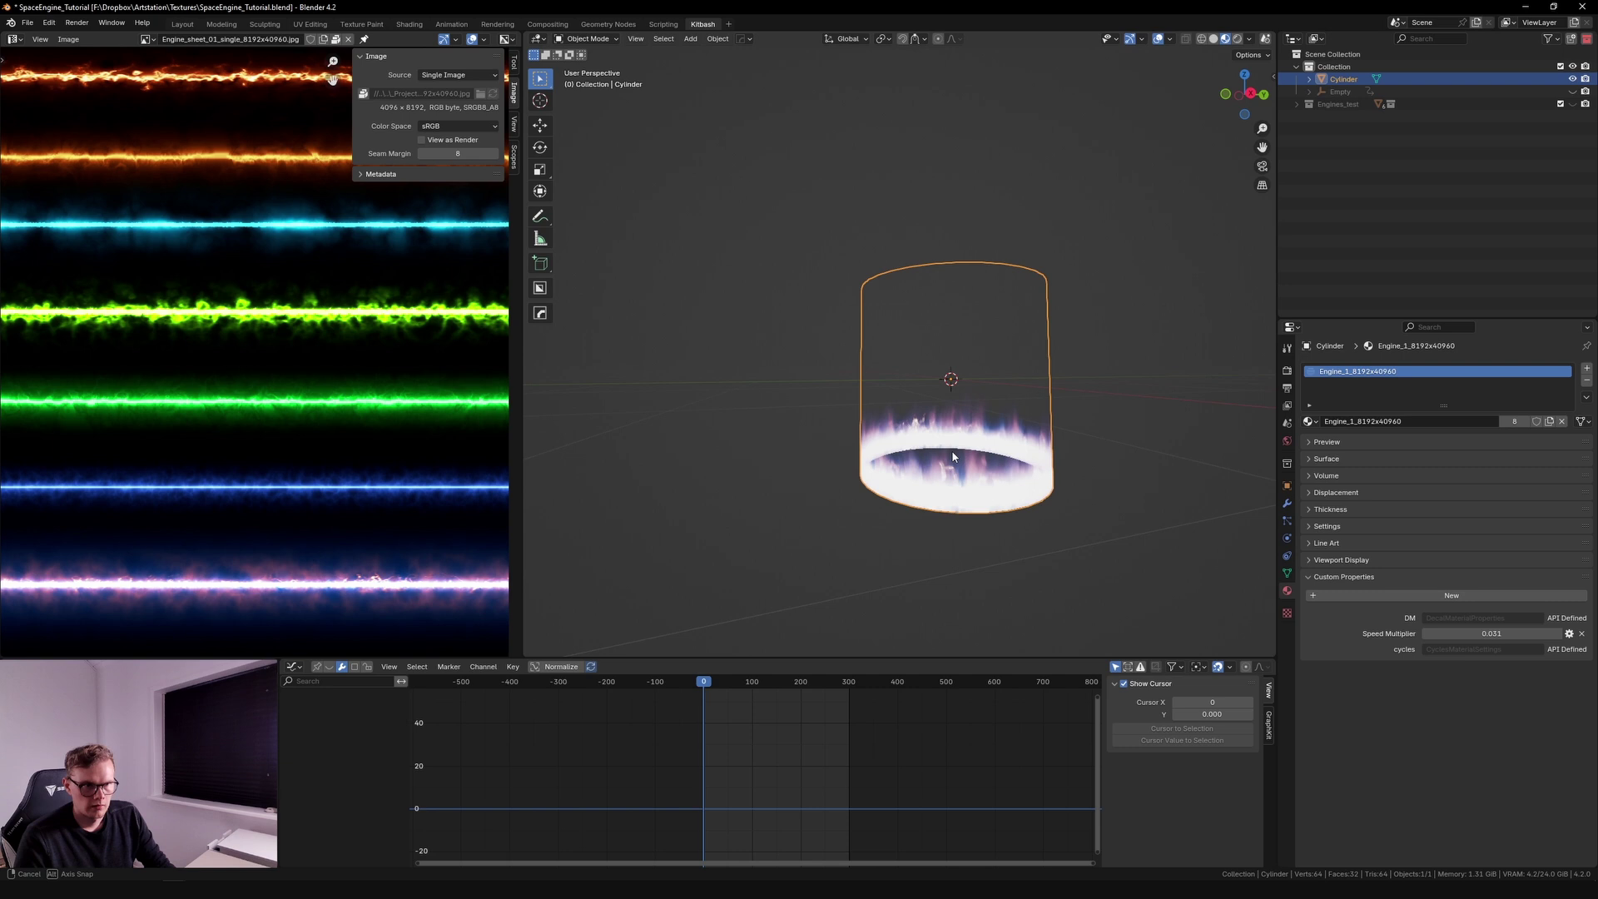
- Raise the cylinder slightly along Z and play the animation
{"action": "middle_click_drag", "start_coordinate": [875, 502], "coordinate": [936, 441]}
{"action": "type", "text": "gz12"}
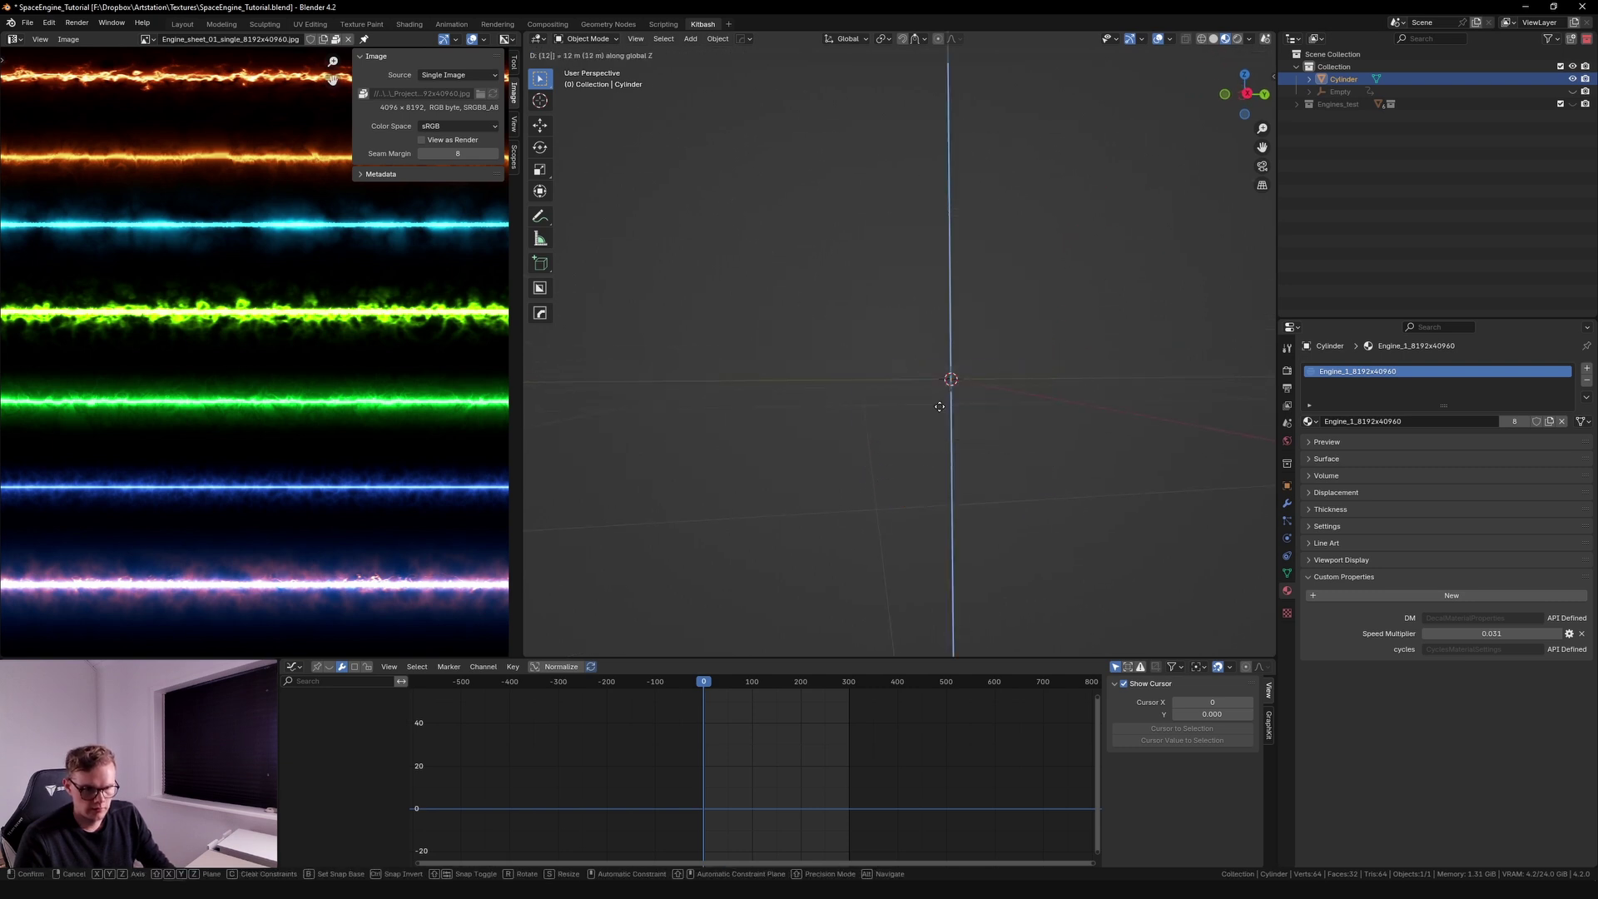
{"action": "key", "text": "Escape"}
{"action": "key", "text": "g"}
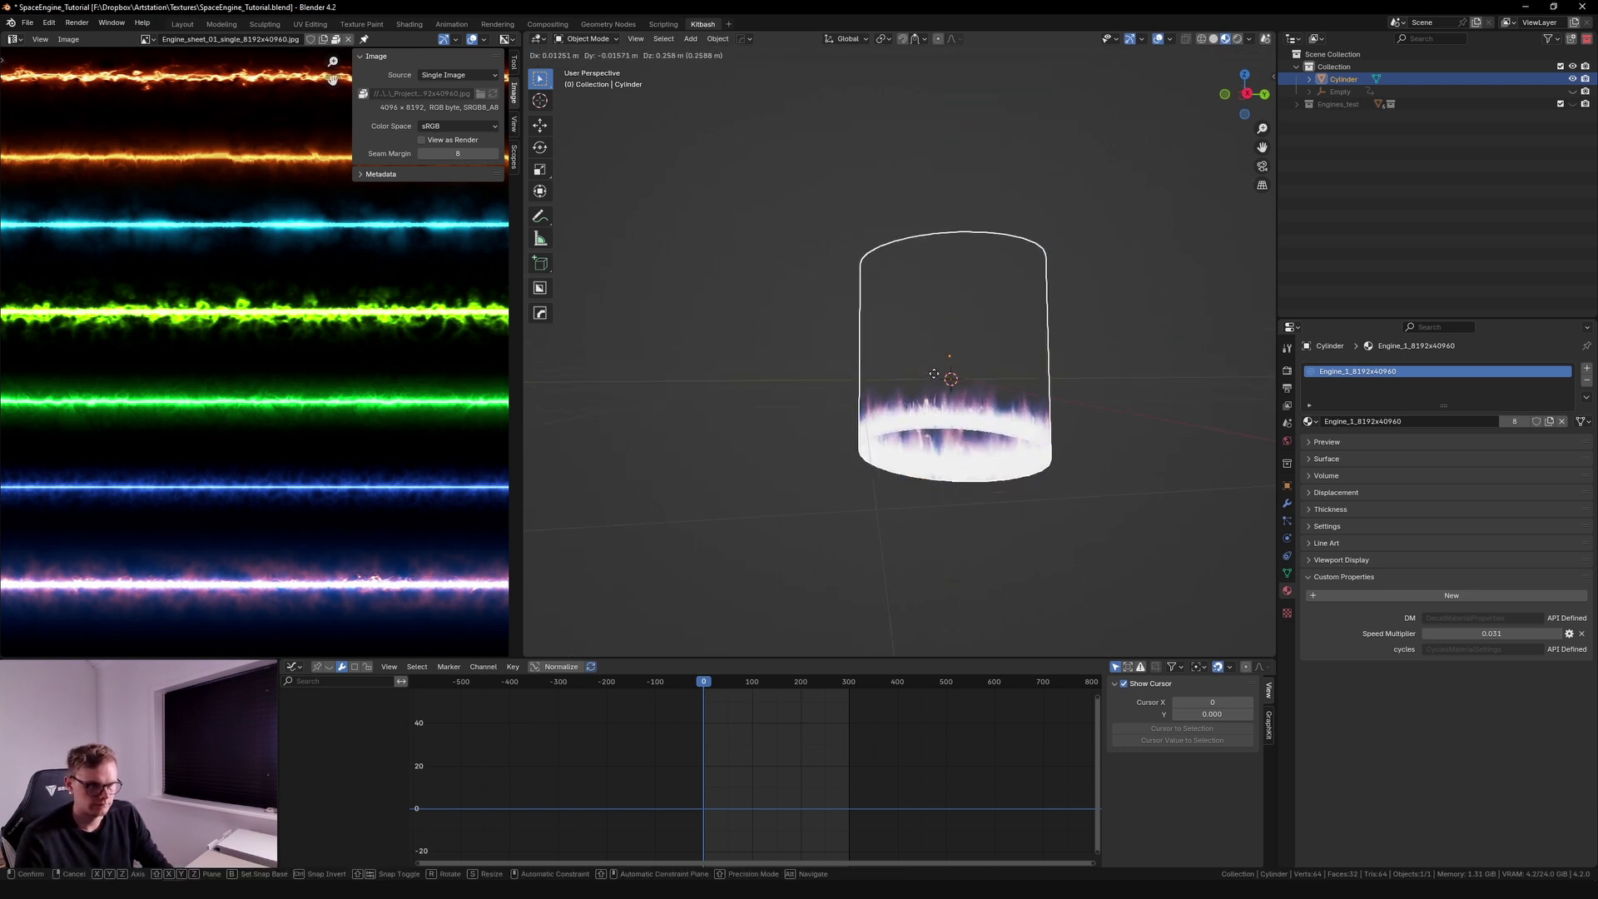
{"action": "key", "text": "z"}
{"action": "left_click", "coordinate": [944, 341]}
{"action": "middle_click_drag", "start_coordinate": [946, 360], "coordinate": [991, 407]}
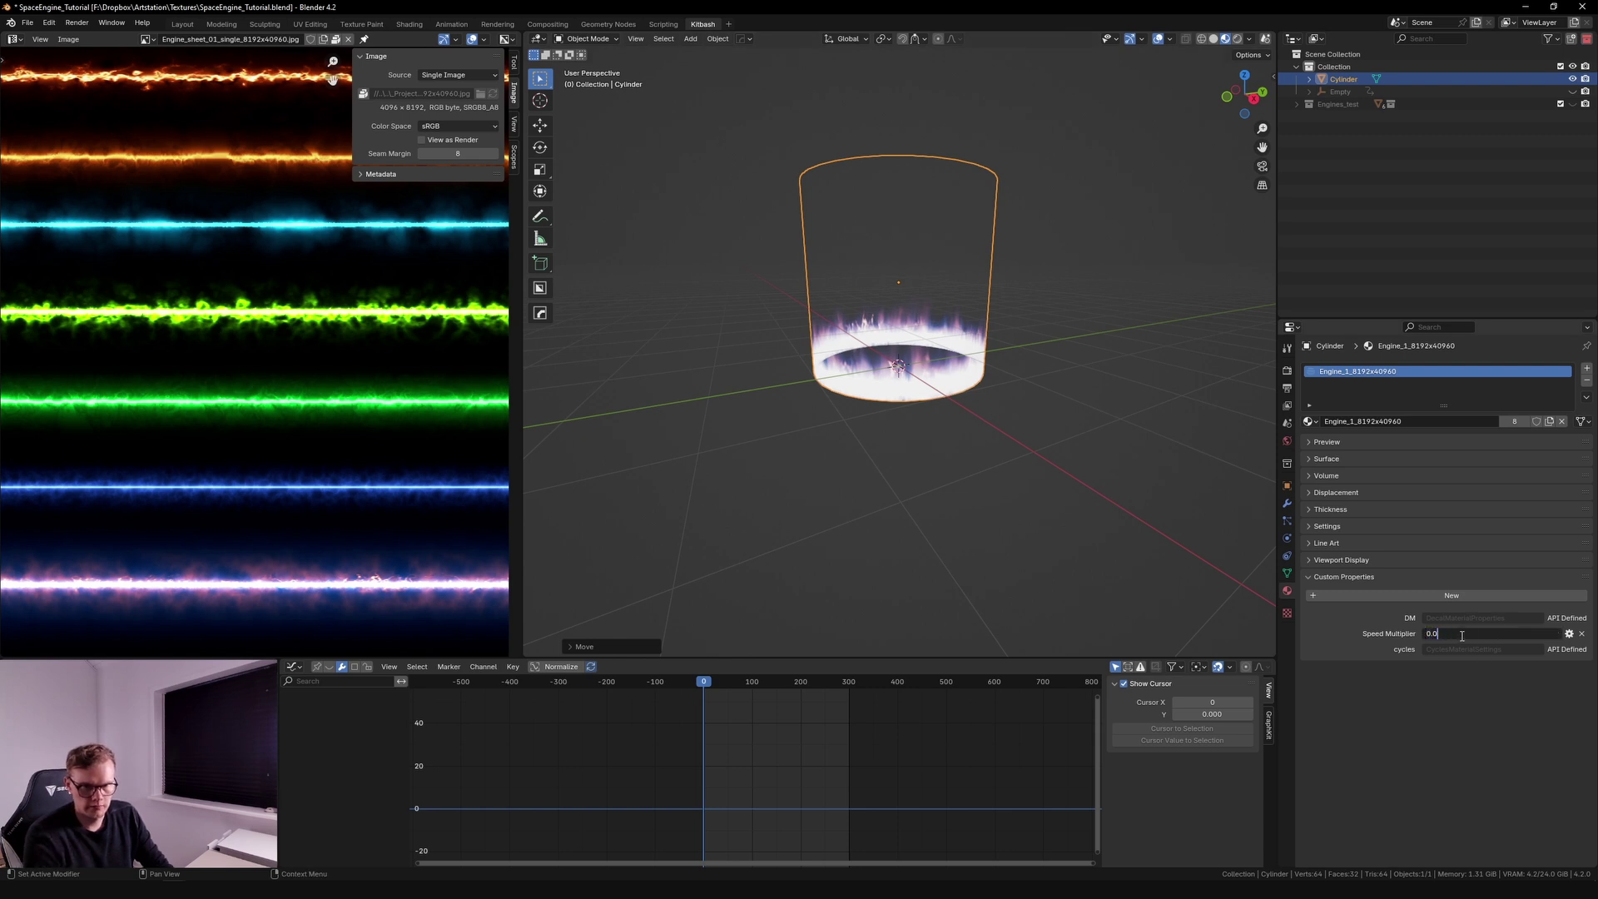
{"action": "middle_click_drag", "start_coordinate": [866, 366], "coordinate": [812, 372]}
{"action": "key", "text": "space"}
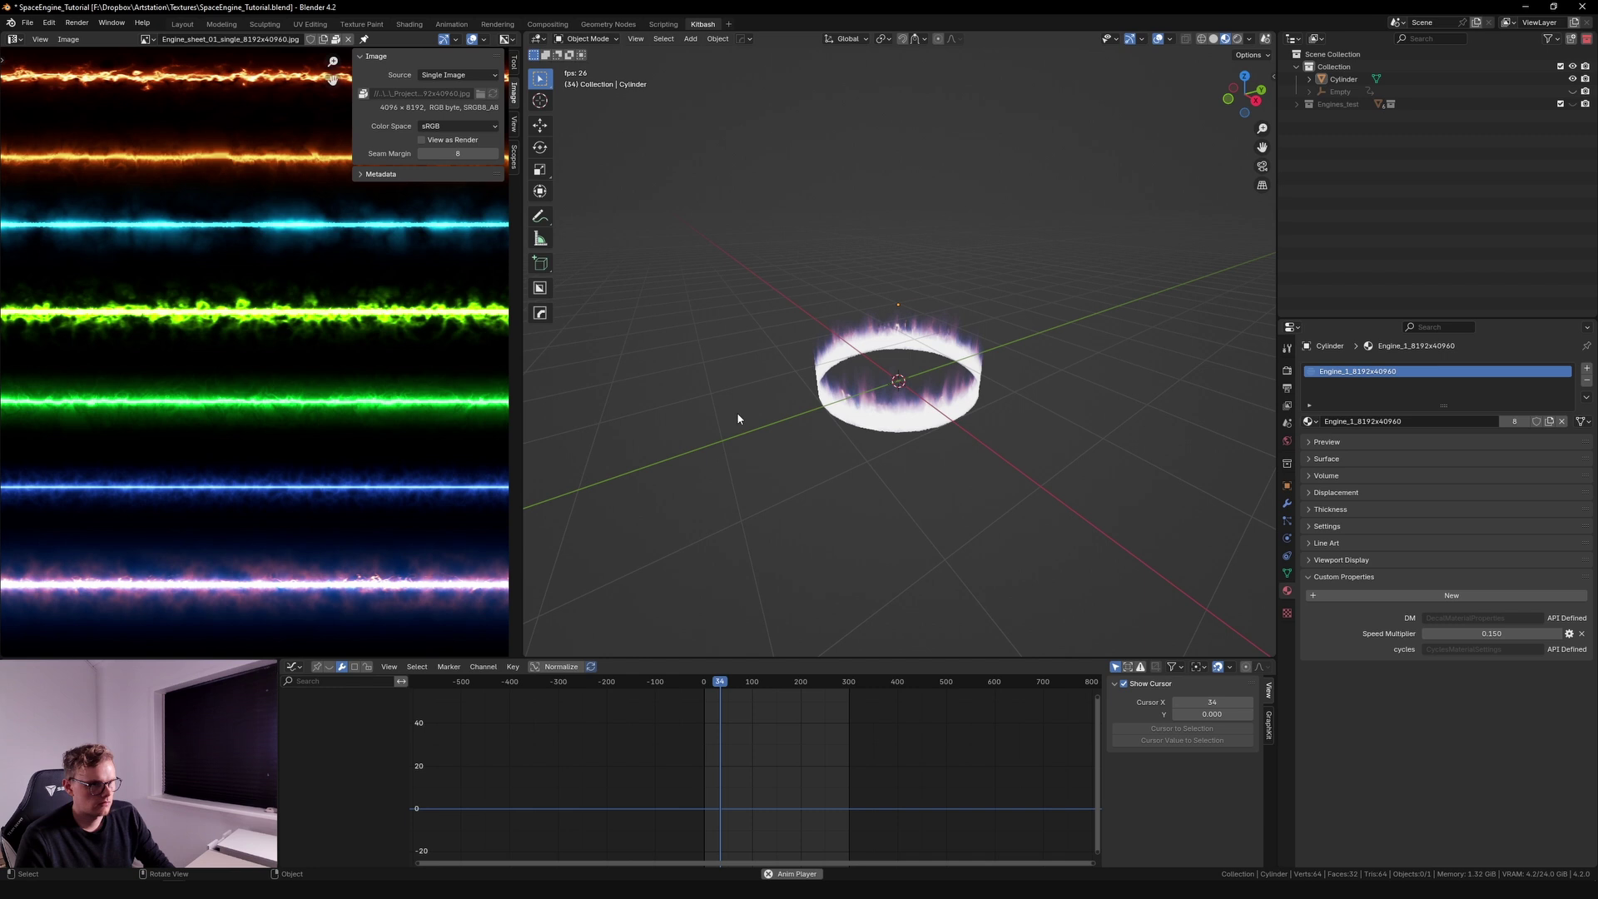
- Move the cylinder's UVs vertically onto the orange flame strip of the texture
{"action": "key", "text": "Tab"}
{"action": "key", "text": "g"}
{"action": "key", "text": "y"}
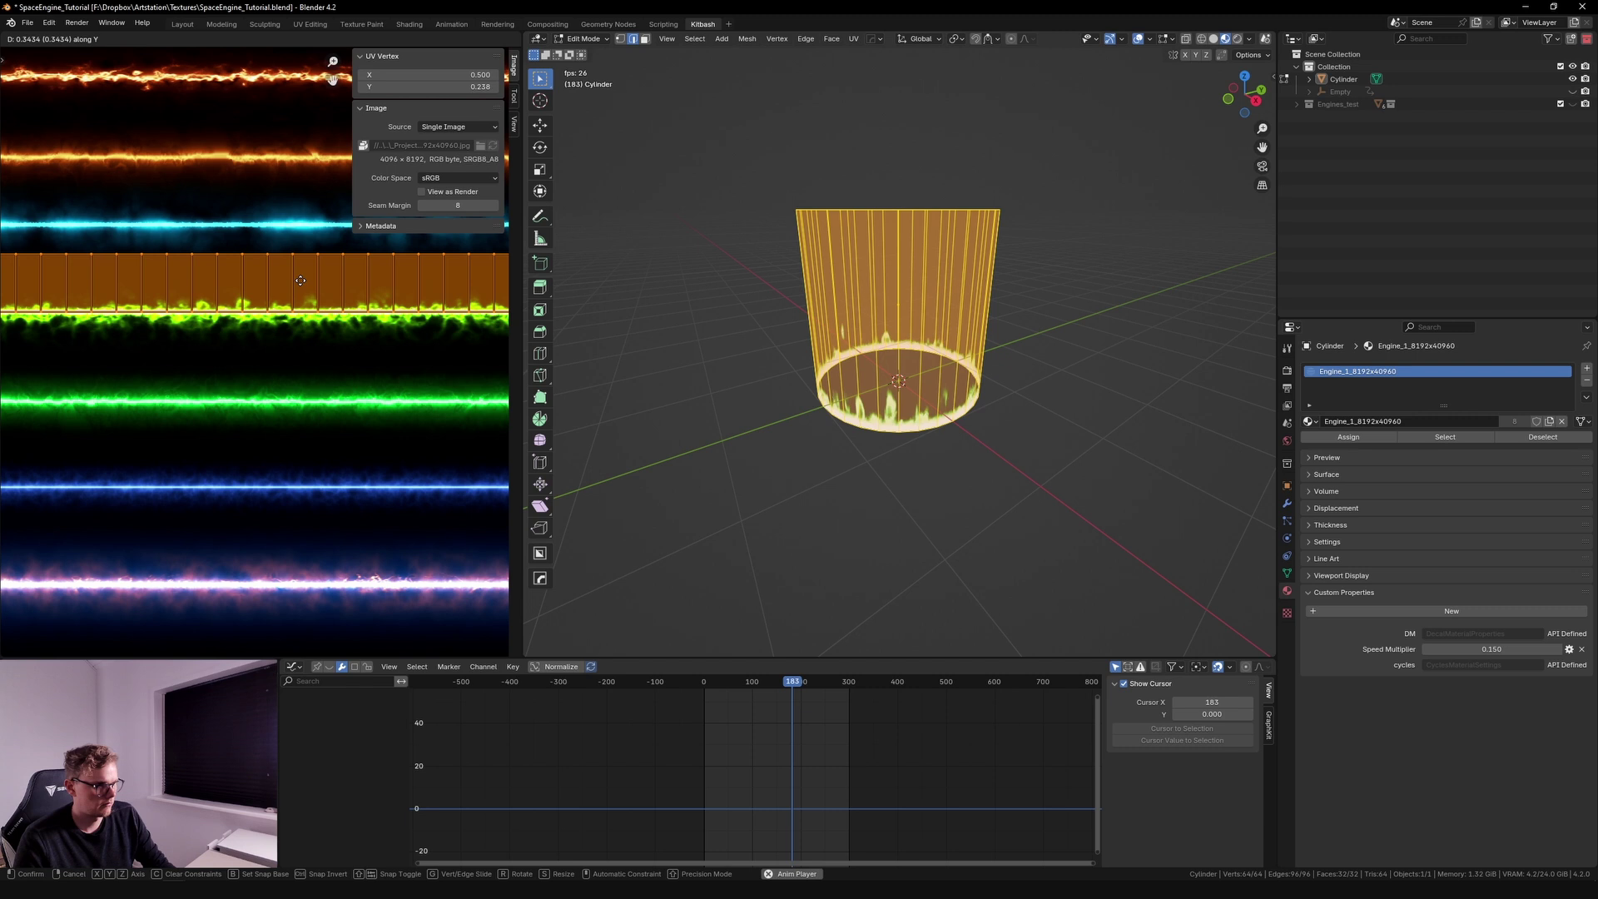
{"action": "left_click", "coordinate": [295, 194]}
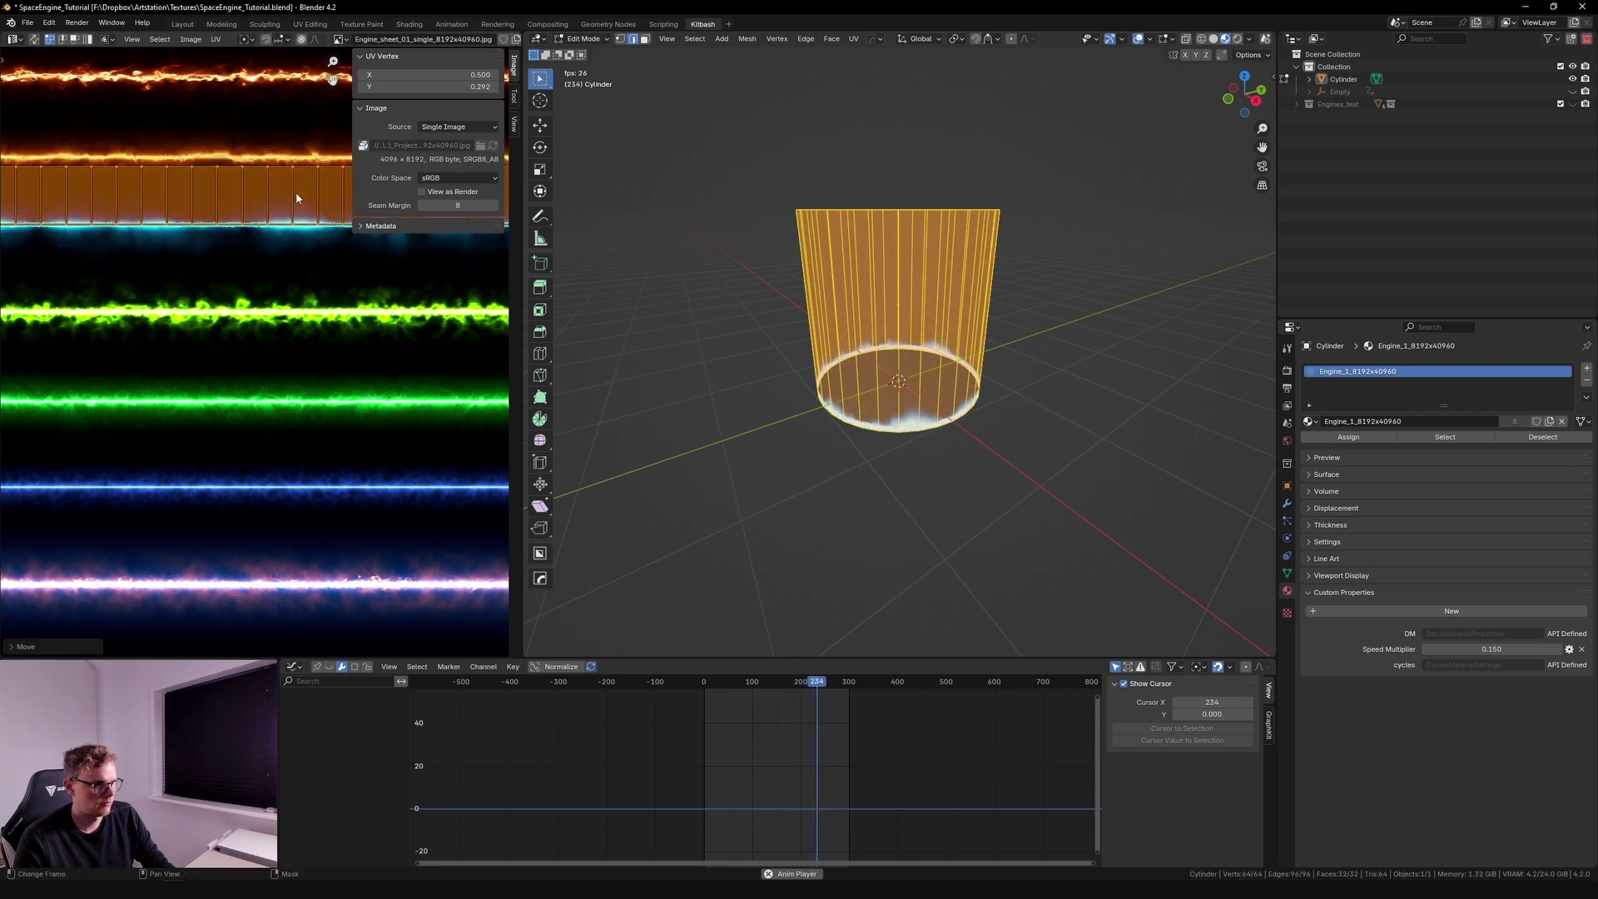
{"action": "middle_click_drag", "start_coordinate": [299, 197], "coordinate": [247, 489]}
{"action": "scroll", "coordinate": [247, 487], "scroll_direction": "up", "scroll_amount": 1}
{"action": "key", "text": "g"}
{"action": "key", "text": "y"}
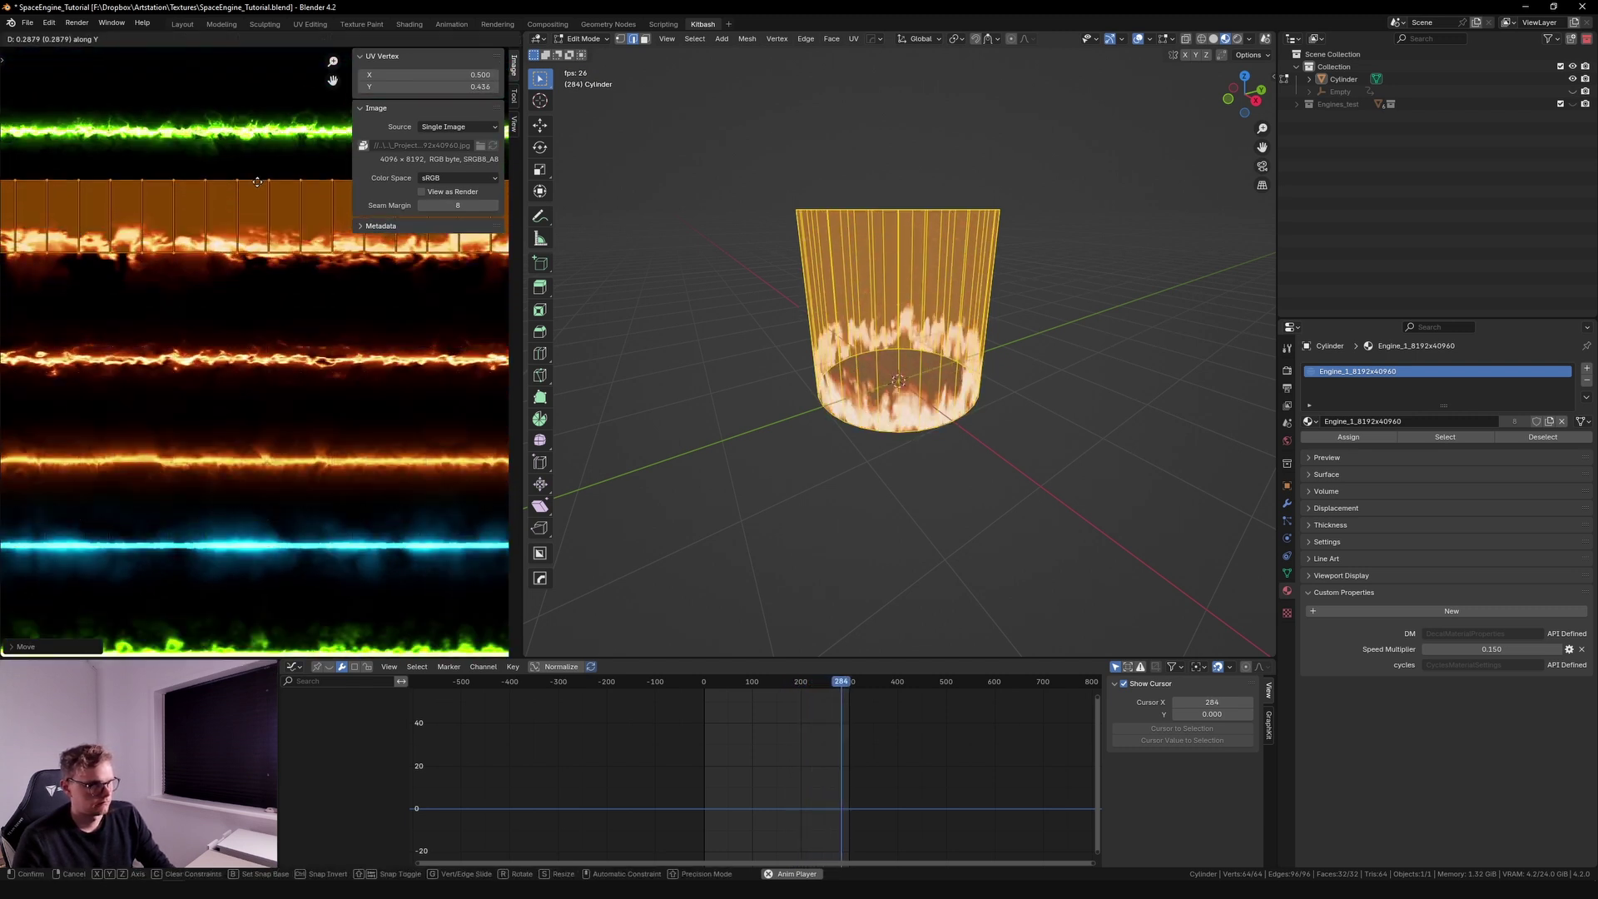
{"action": "left_click", "coordinate": [263, 181]}
{"action": "key", "text": "Tab"}
{"action": "middle_click_drag", "start_coordinate": [891, 403], "coordinate": [948, 372]}
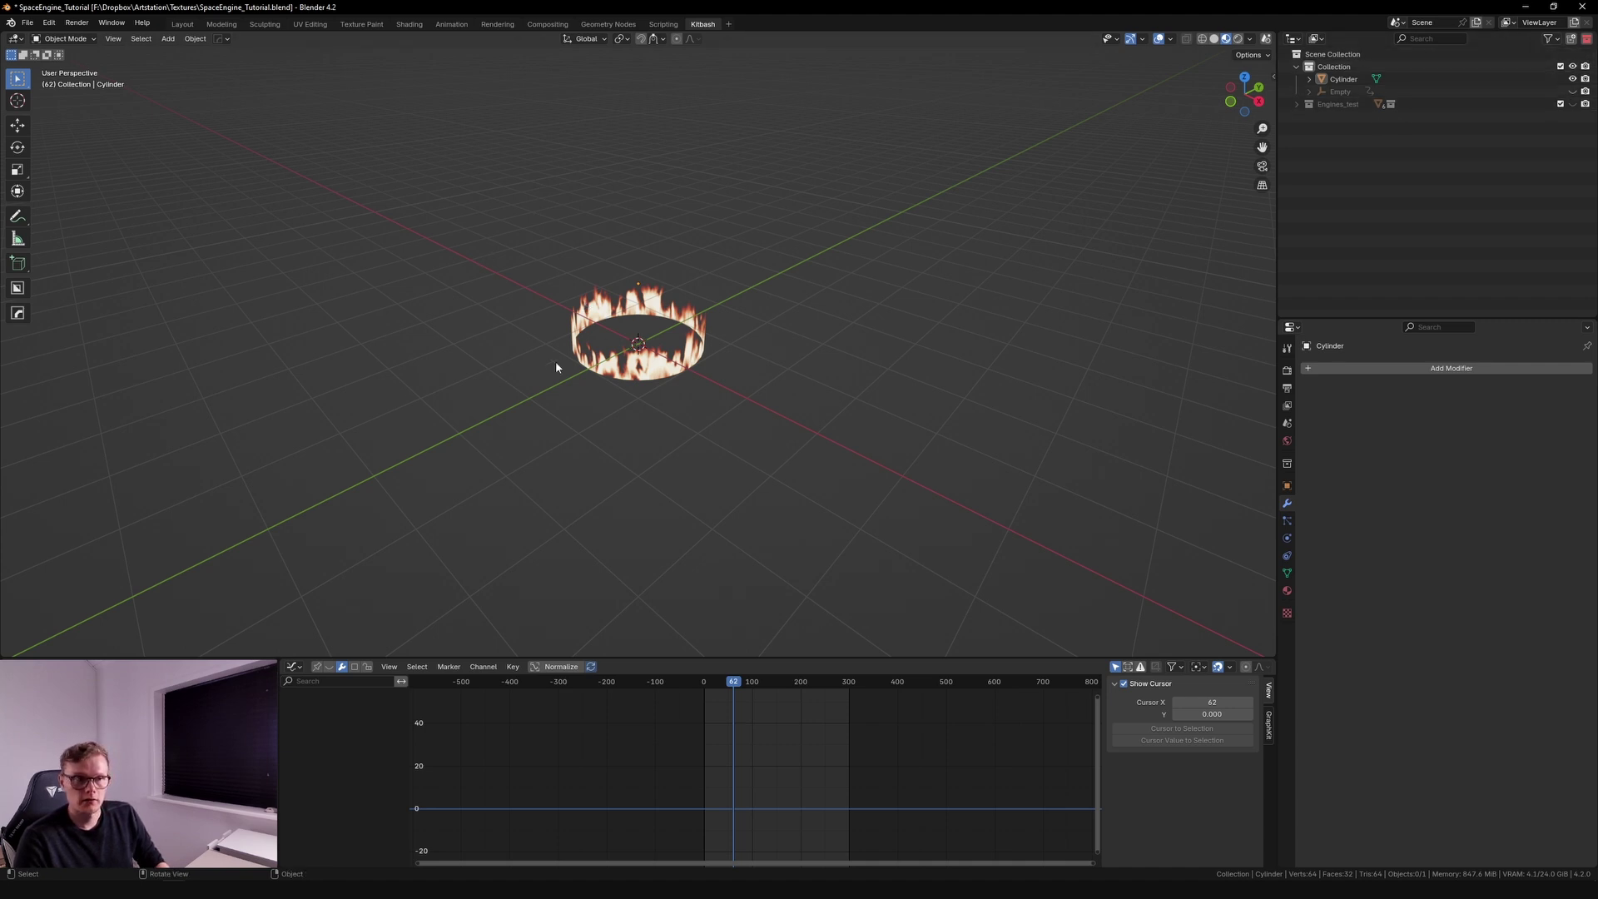
- Hide the flame cylinder, show the Engines_test collection, and hide the exhaust and pod objects
{"action": "left_click", "coordinate": [657, 364]}
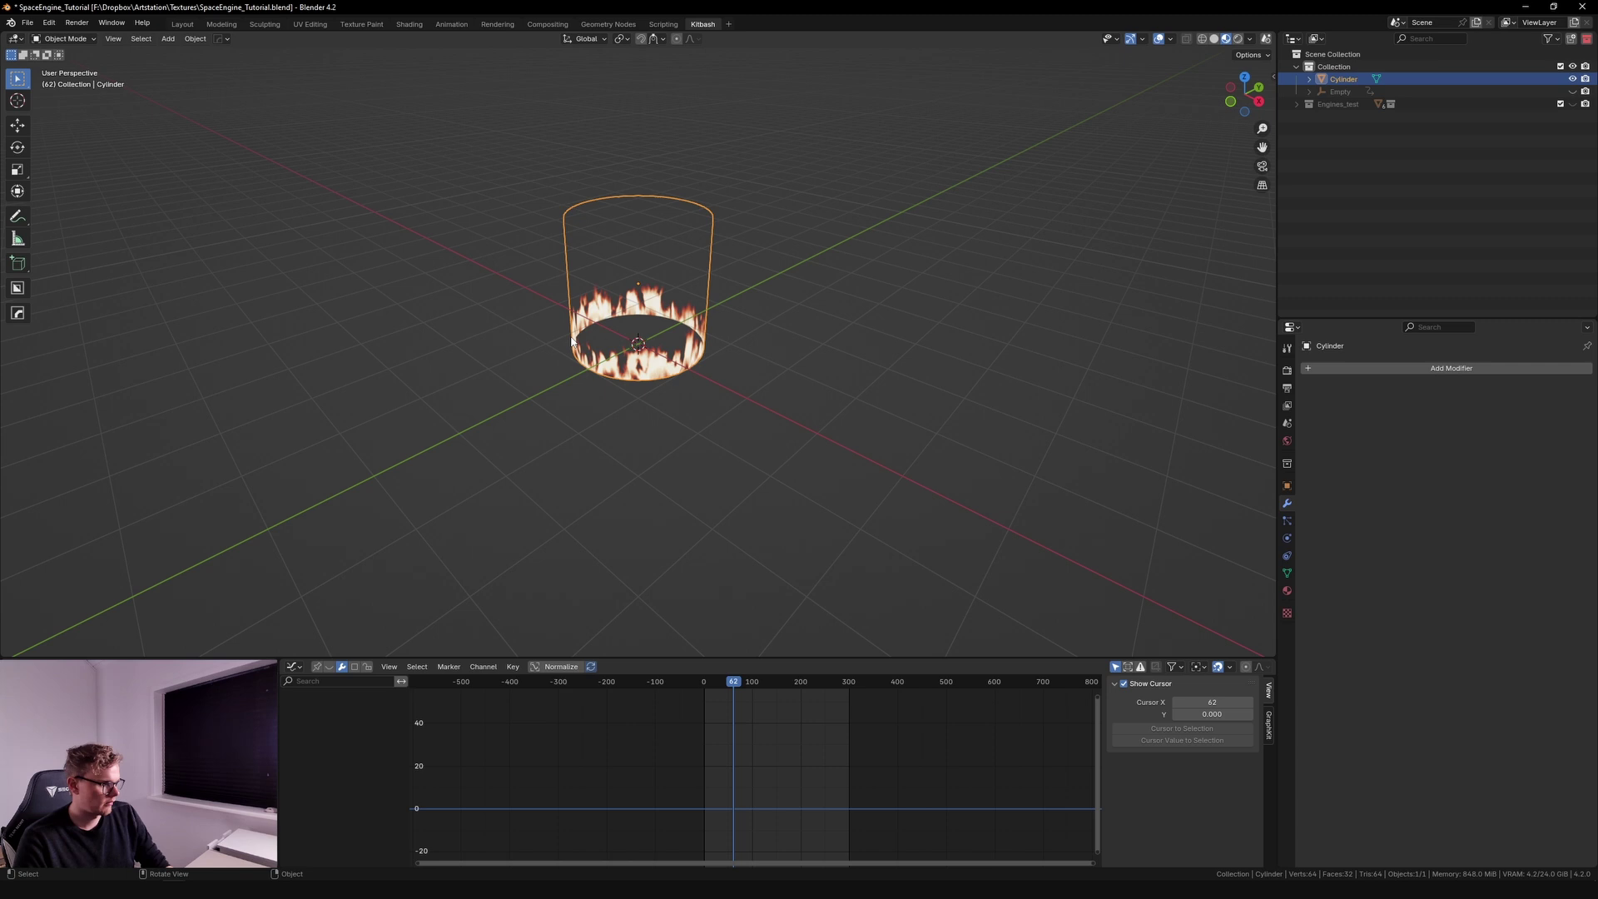
{"action": "key", "text": "h"}
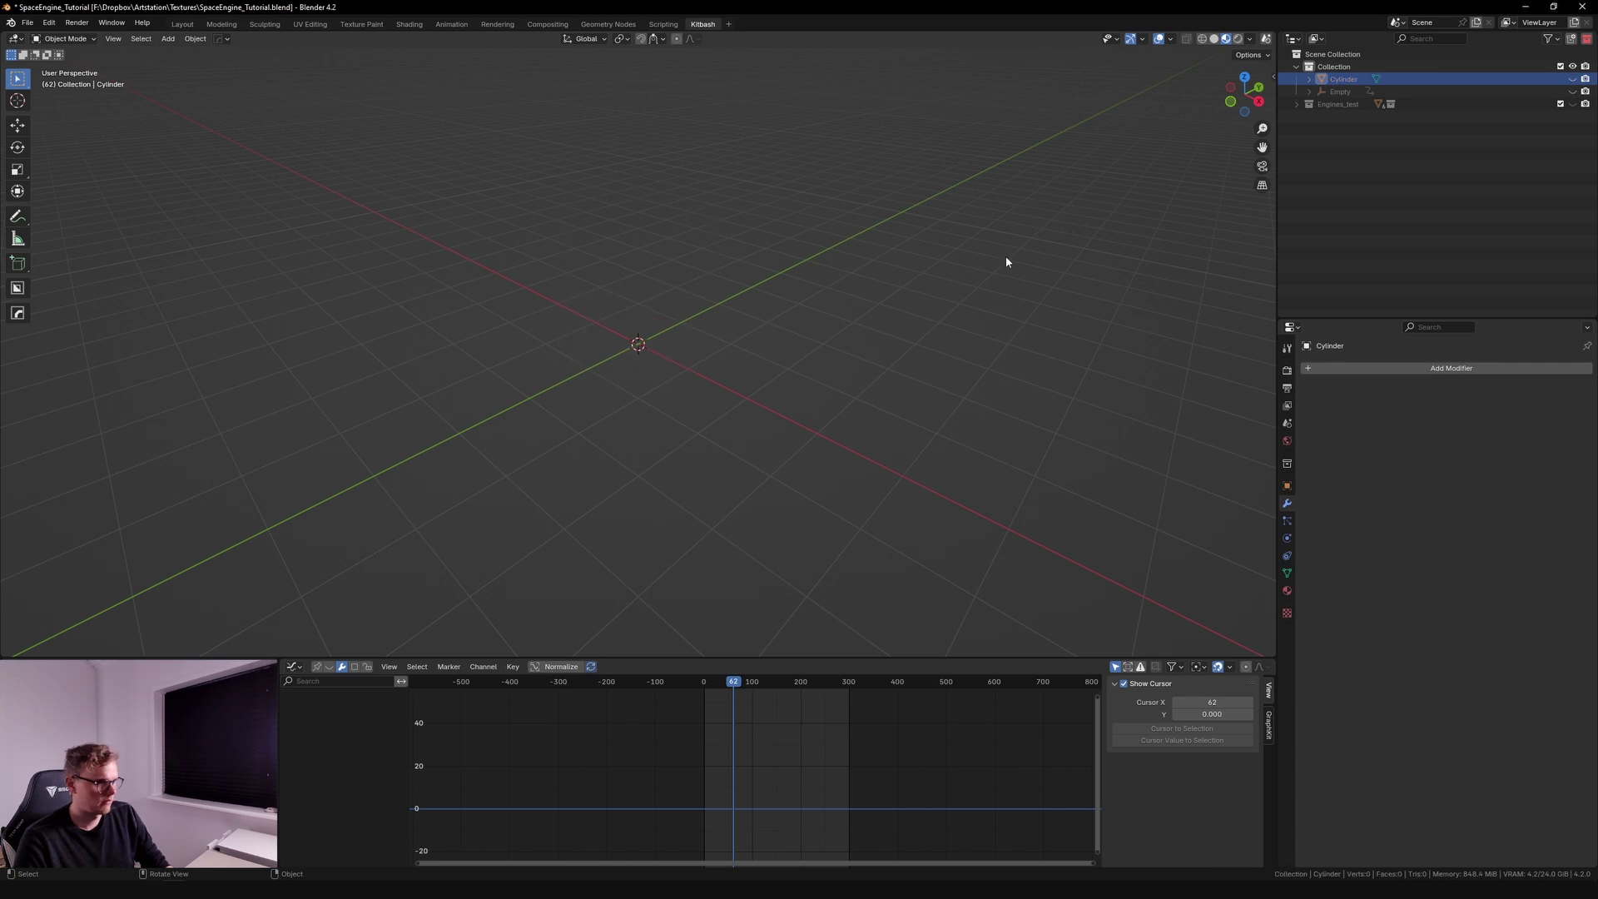
{"action": "left_click", "coordinate": [1573, 104]}
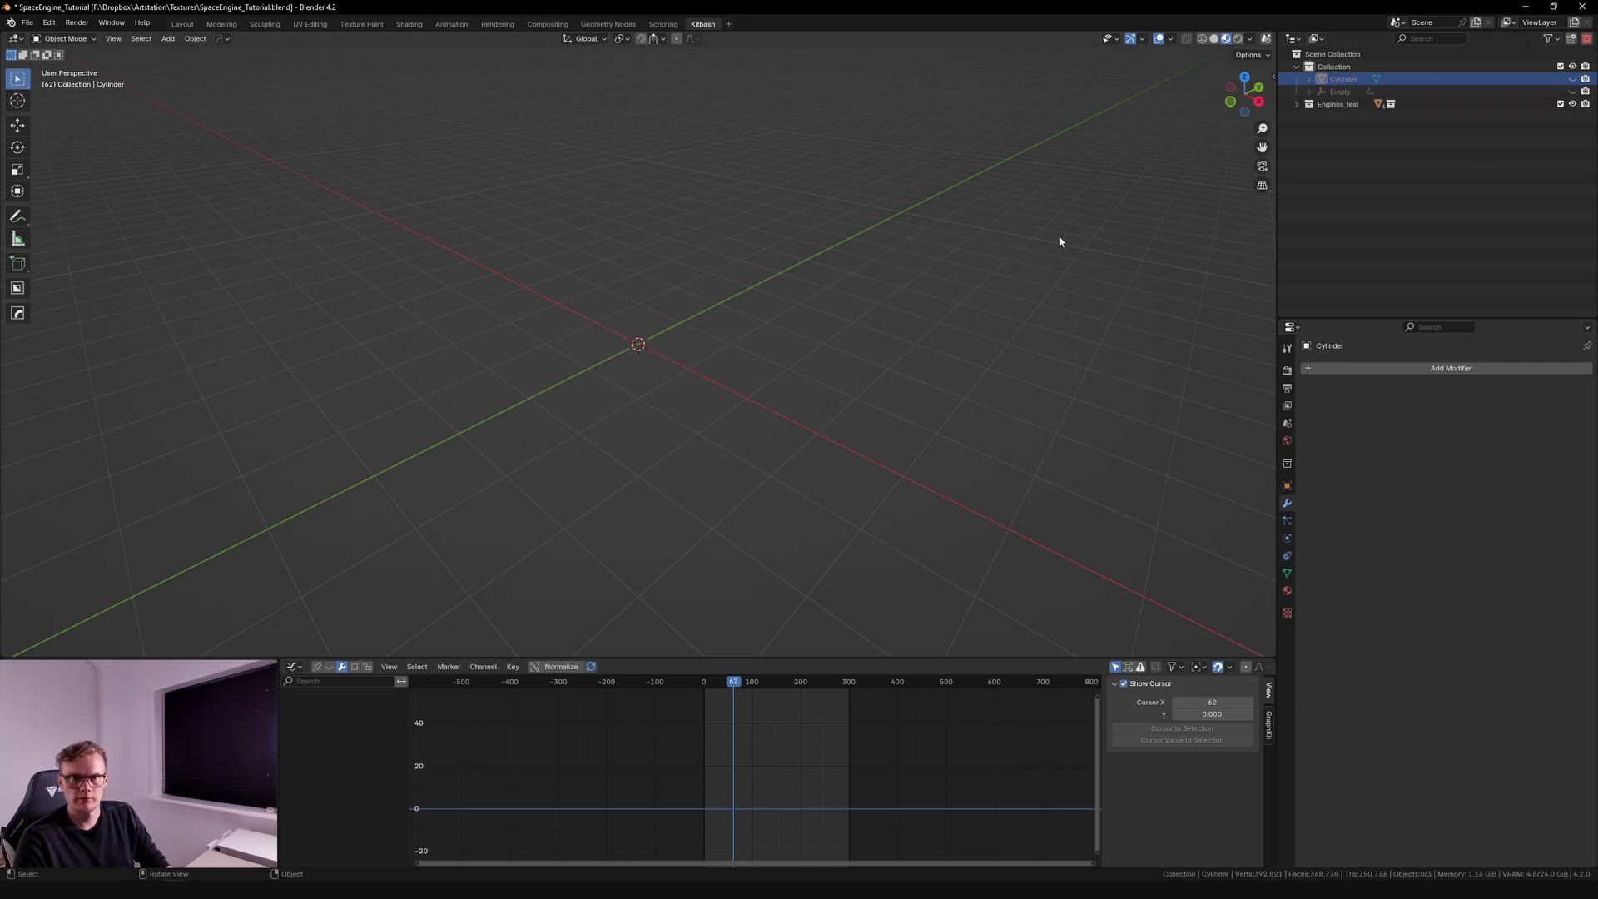
{"action": "middle_click_drag", "start_coordinate": [1056, 239], "coordinate": [718, 316]}
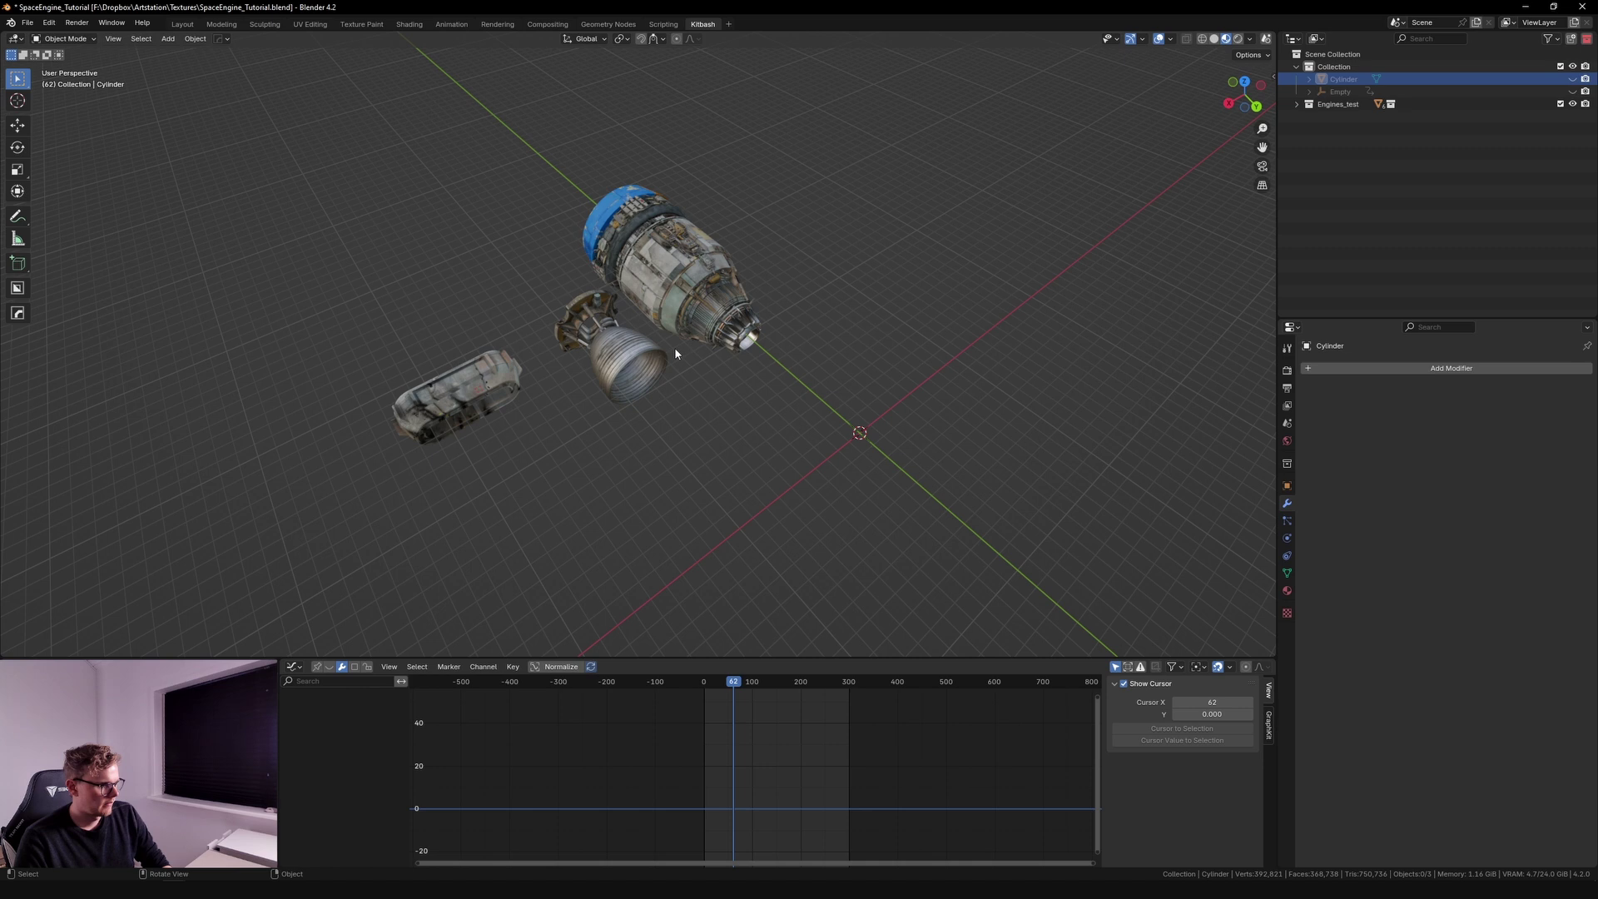
{"action": "left_click", "coordinate": [624, 359]}
{"action": "middle_click_drag", "start_coordinate": [624, 359], "coordinate": [614, 354]}
{"action": "key", "text": "h"}
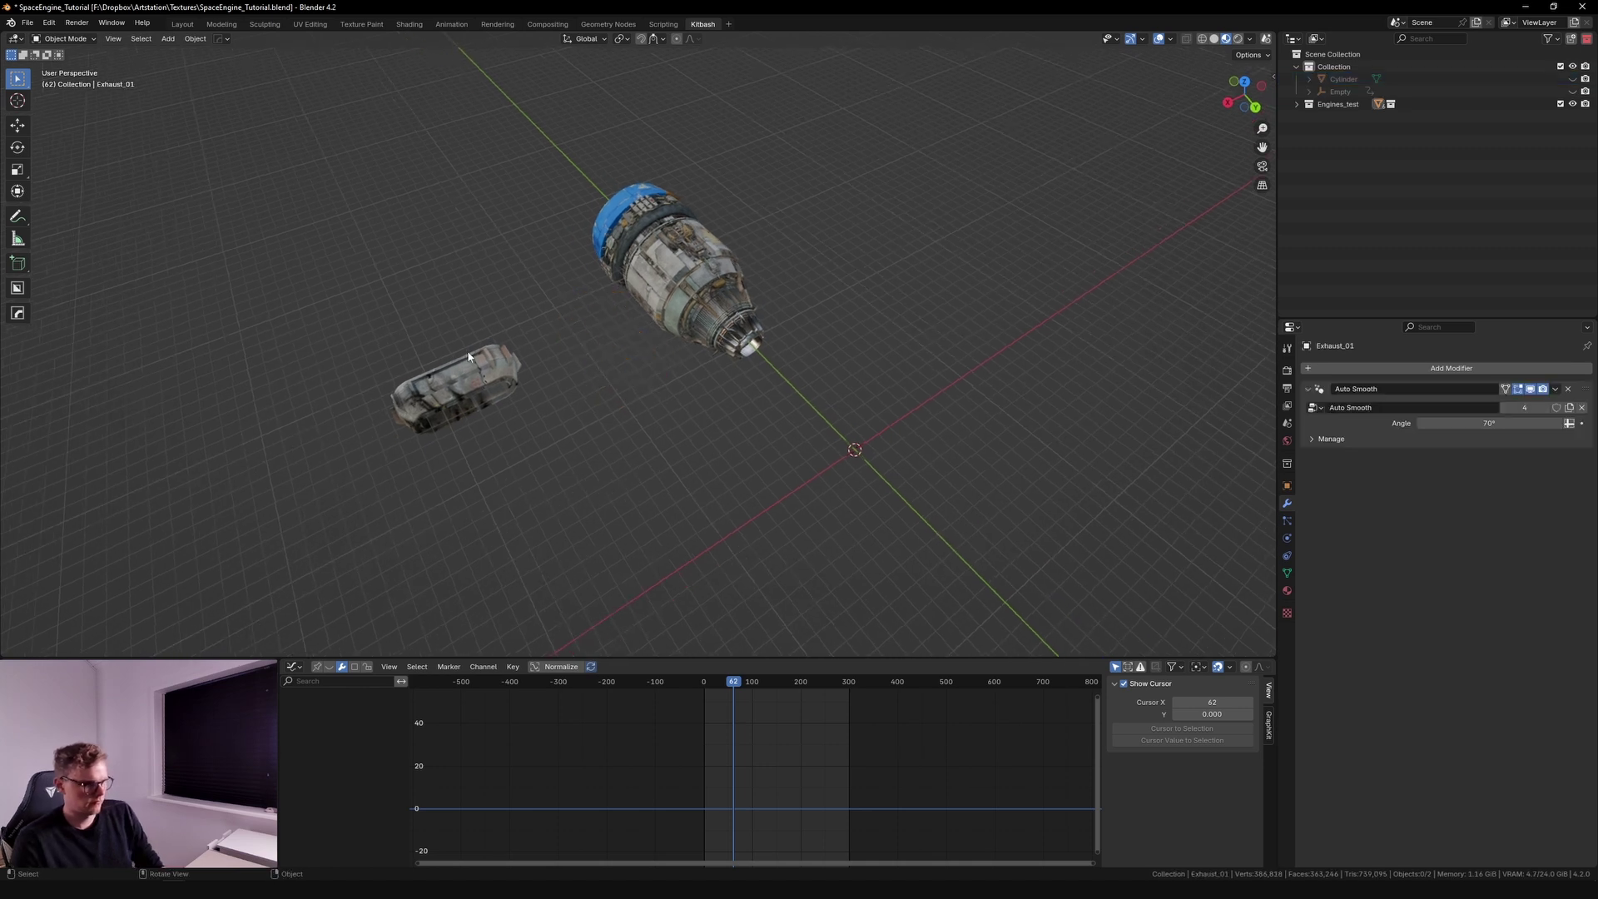
{"action": "left_click", "coordinate": [469, 358]}
{"action": "key", "text": "h"}
- Show the Tail collection with Exhaust_01_tail and Exhaust_20_tail hidden, leaving Engine_15_tail selected
{"action": "left_click", "coordinate": [699, 285]}
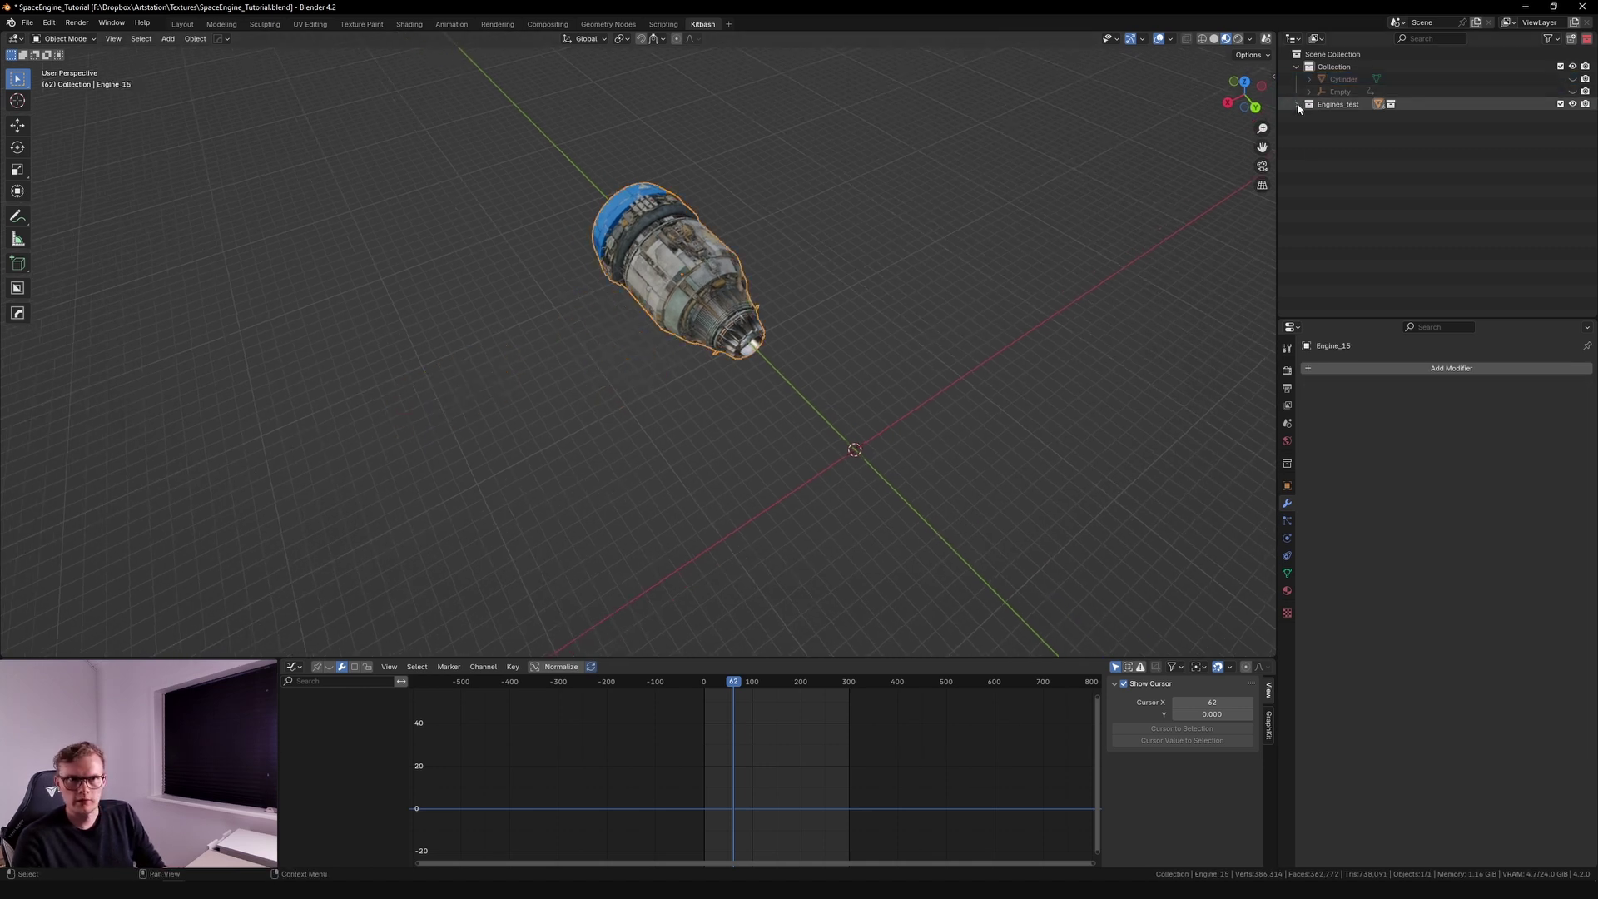
{"action": "left_click", "coordinate": [1297, 104]}
{"action": "left_click", "coordinate": [1574, 117]}
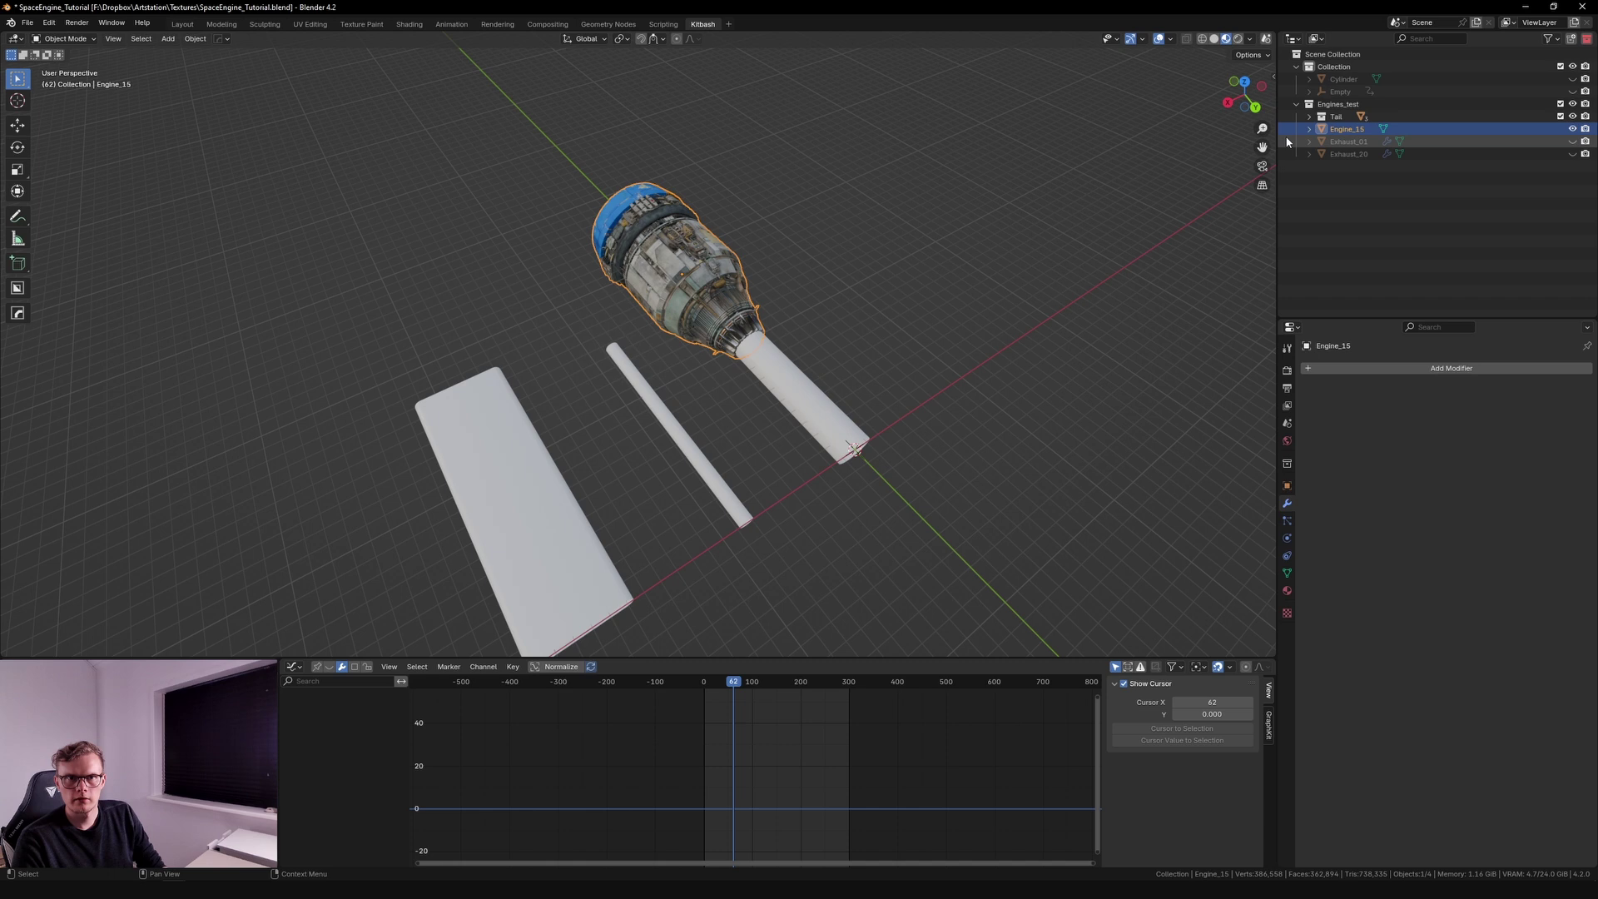
{"action": "left_click", "coordinate": [1309, 118]}
{"action": "left_click", "coordinate": [1573, 142]}
{"action": "left_click", "coordinate": [1573, 154]}
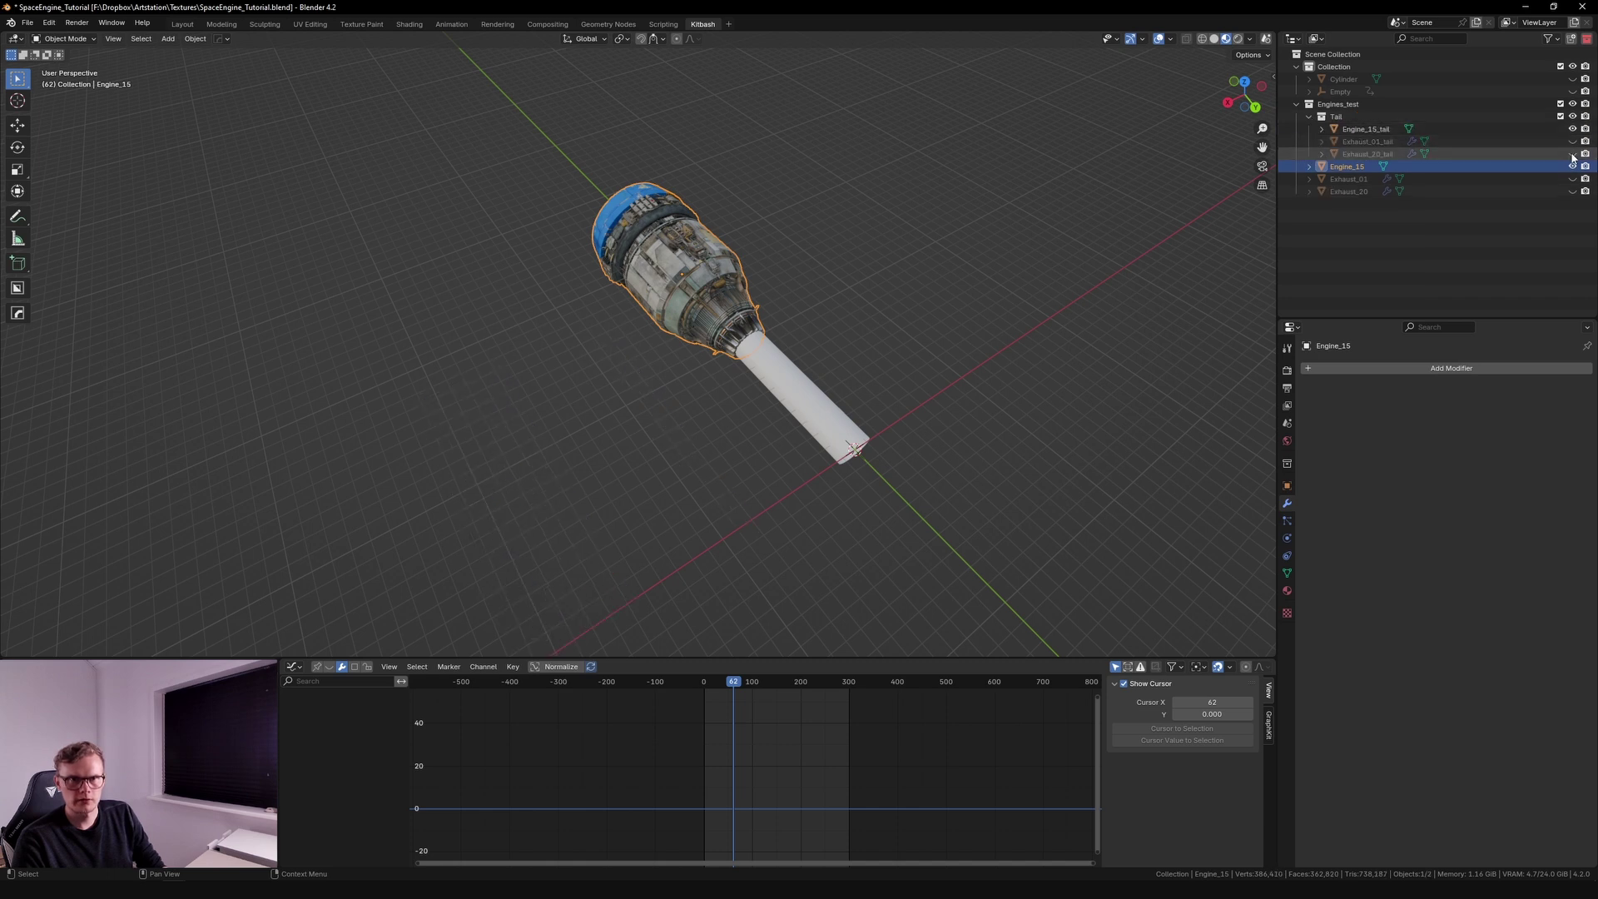
{"action": "middle_click_drag", "start_coordinate": [799, 391], "coordinate": [846, 385]}
{"action": "left_click", "coordinate": [822, 376]}
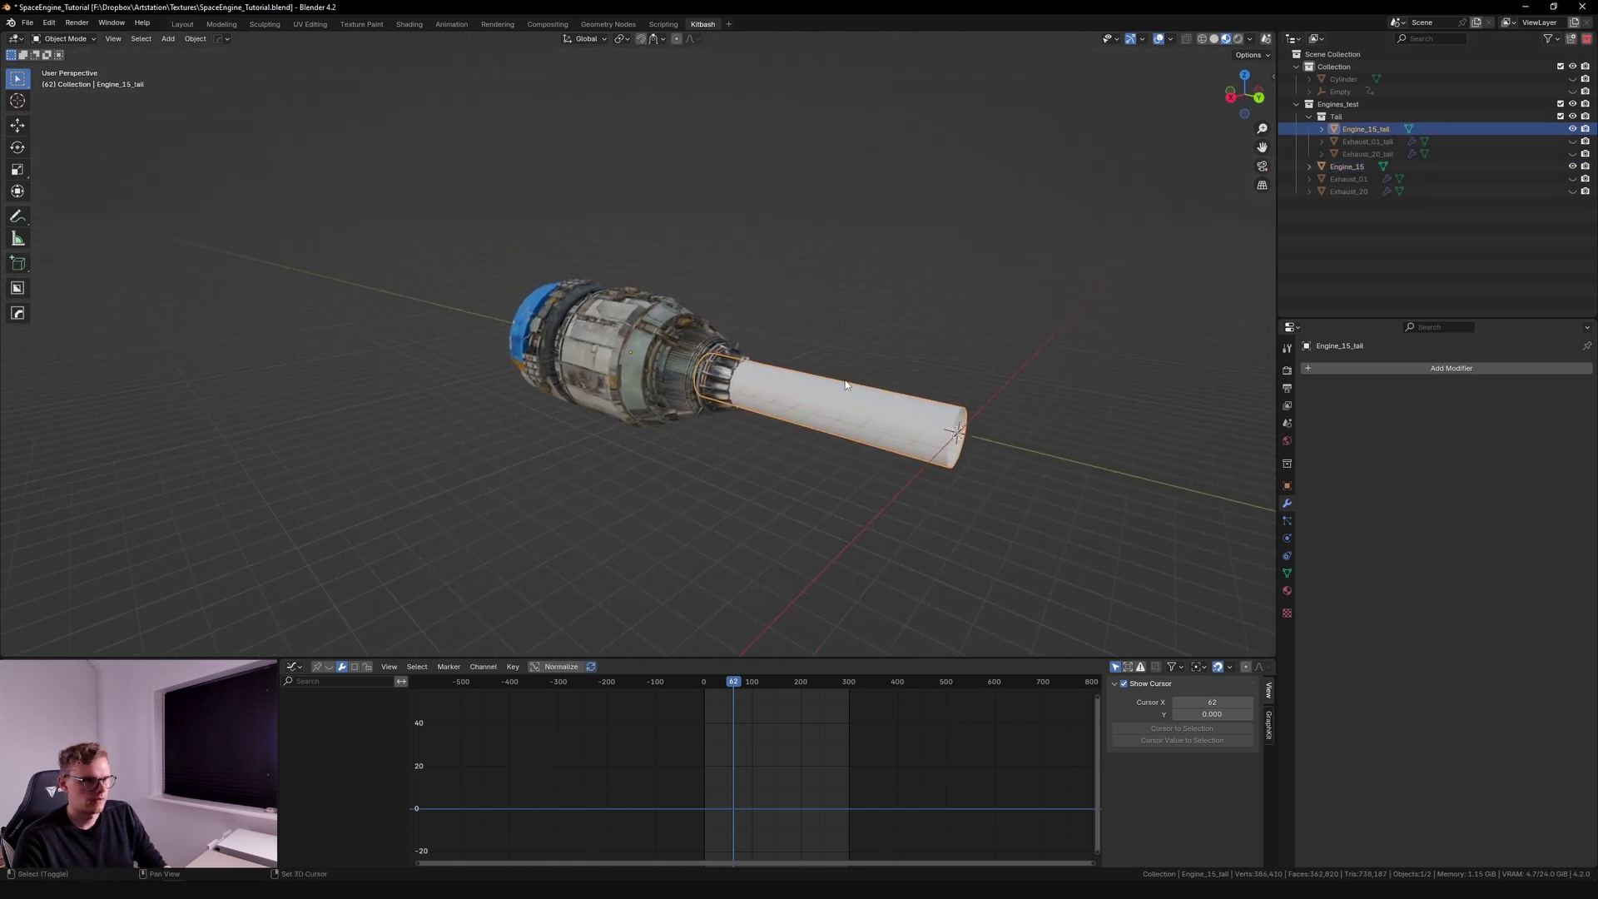
{"action": "mouse_move", "coordinate": [739, 273]}
{"action": "middle_mouse_down"}
{"action": "mouse_move", "coordinate": [686, 257]}
{"action": "mouse_move", "coordinate": [746, 295]}
{"action": "middle_mouse_up"}
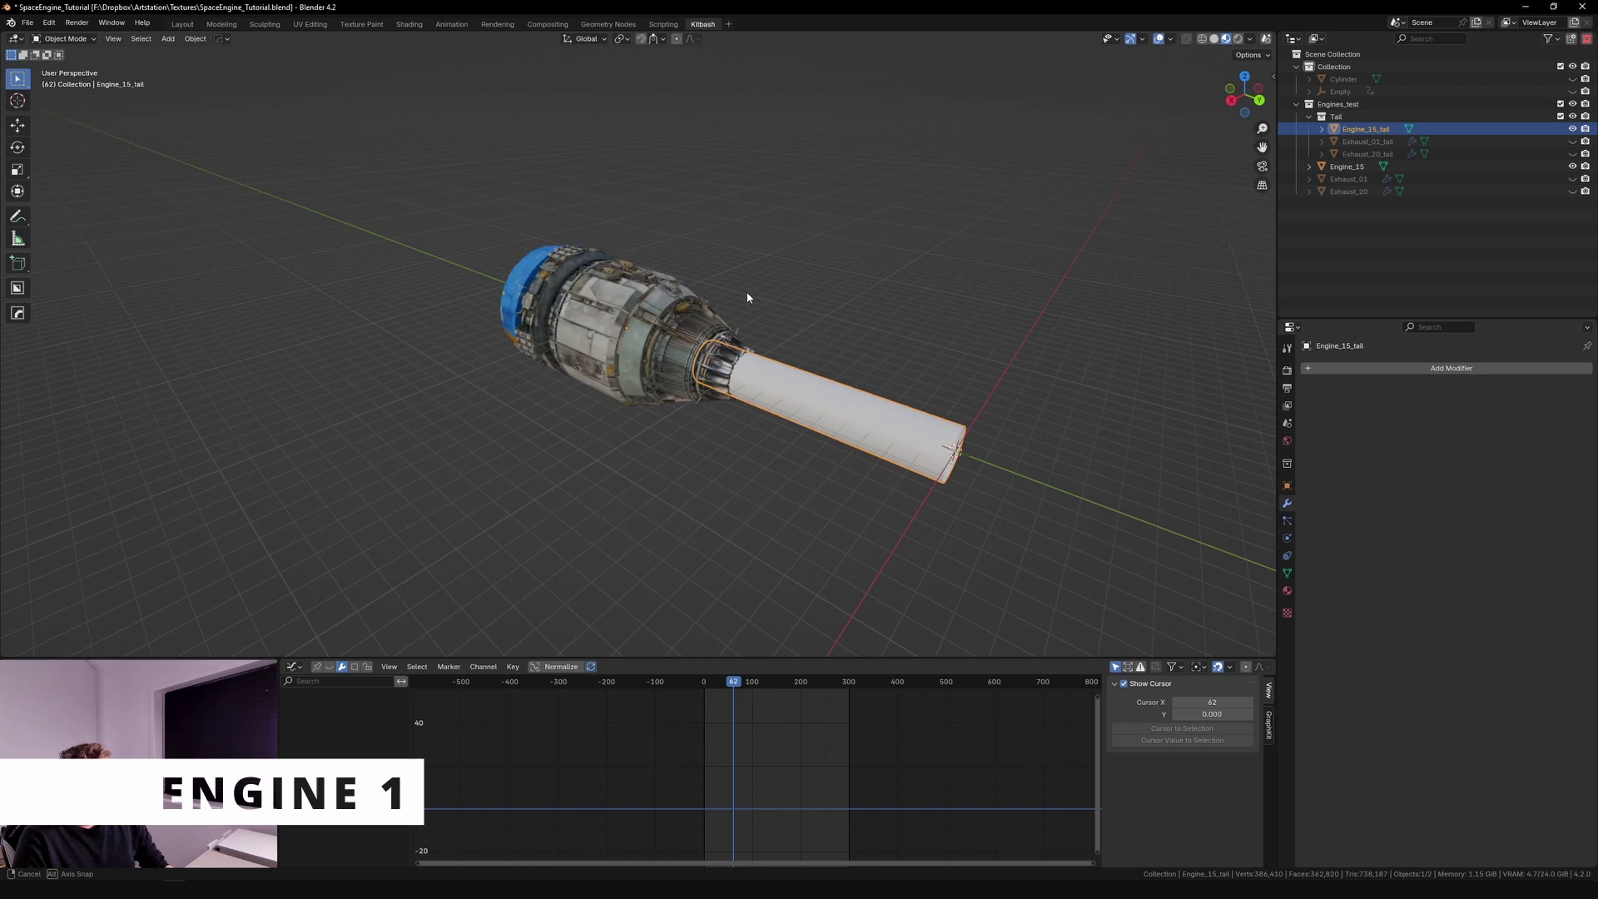
- Split the 3D view and turn the left half into an Image Editor
{"action": "left_click", "coordinate": [14, 39]}
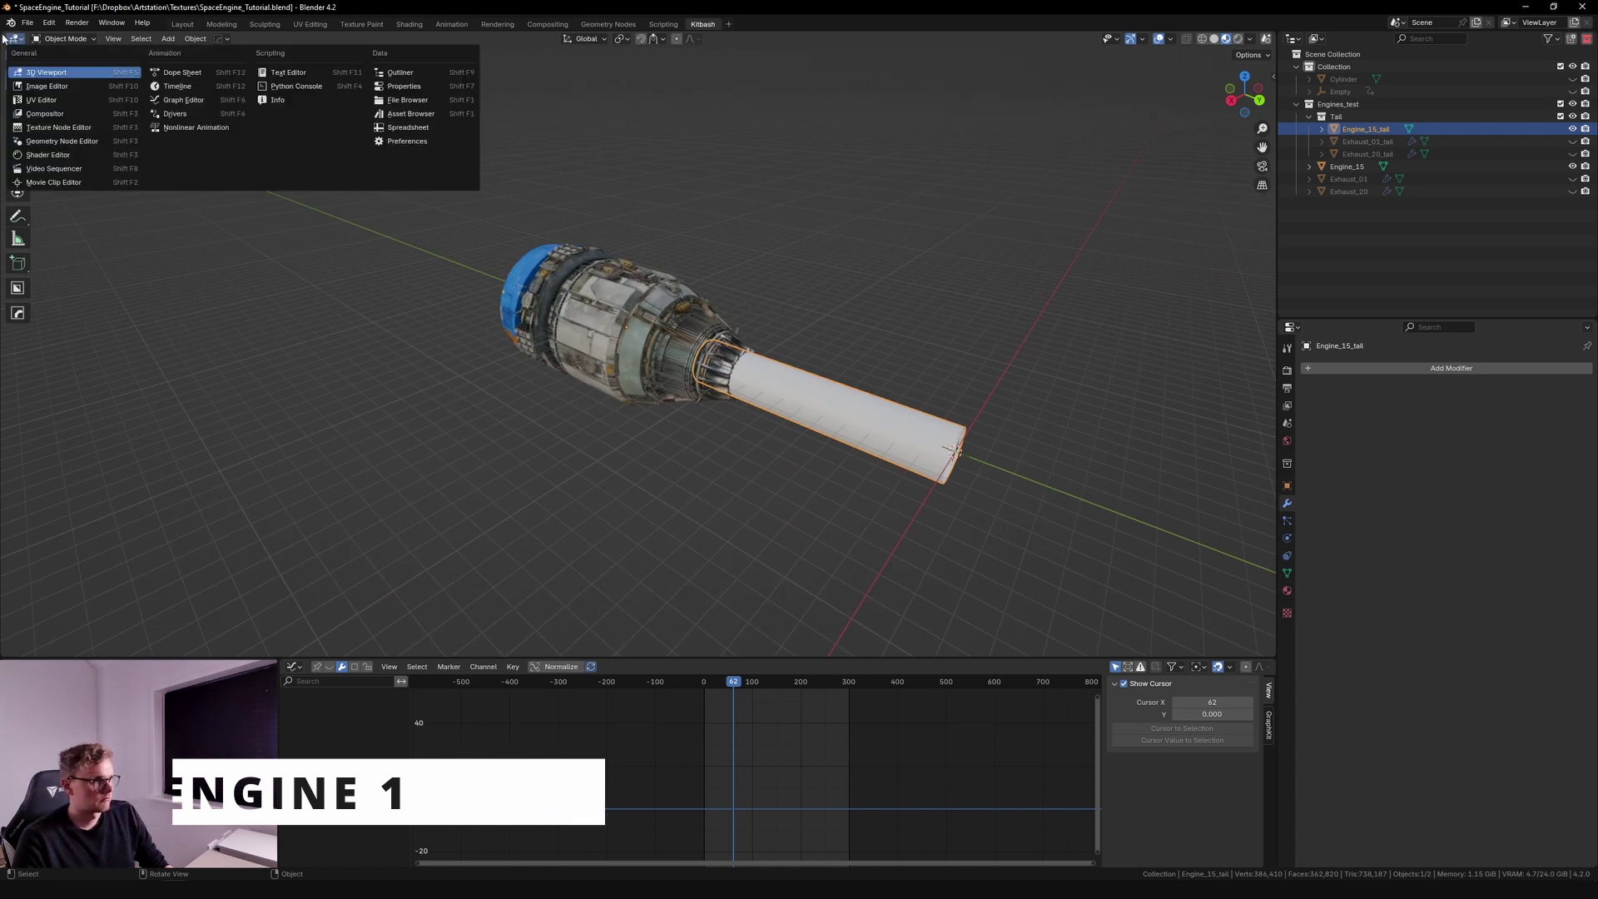
{"action": "left_click", "coordinate": [14, 39]}
{"action": "left_click_drag", "start_coordinate": [4, 33], "coordinate": [385, 44]}
{"action": "left_click", "coordinate": [17, 39]}
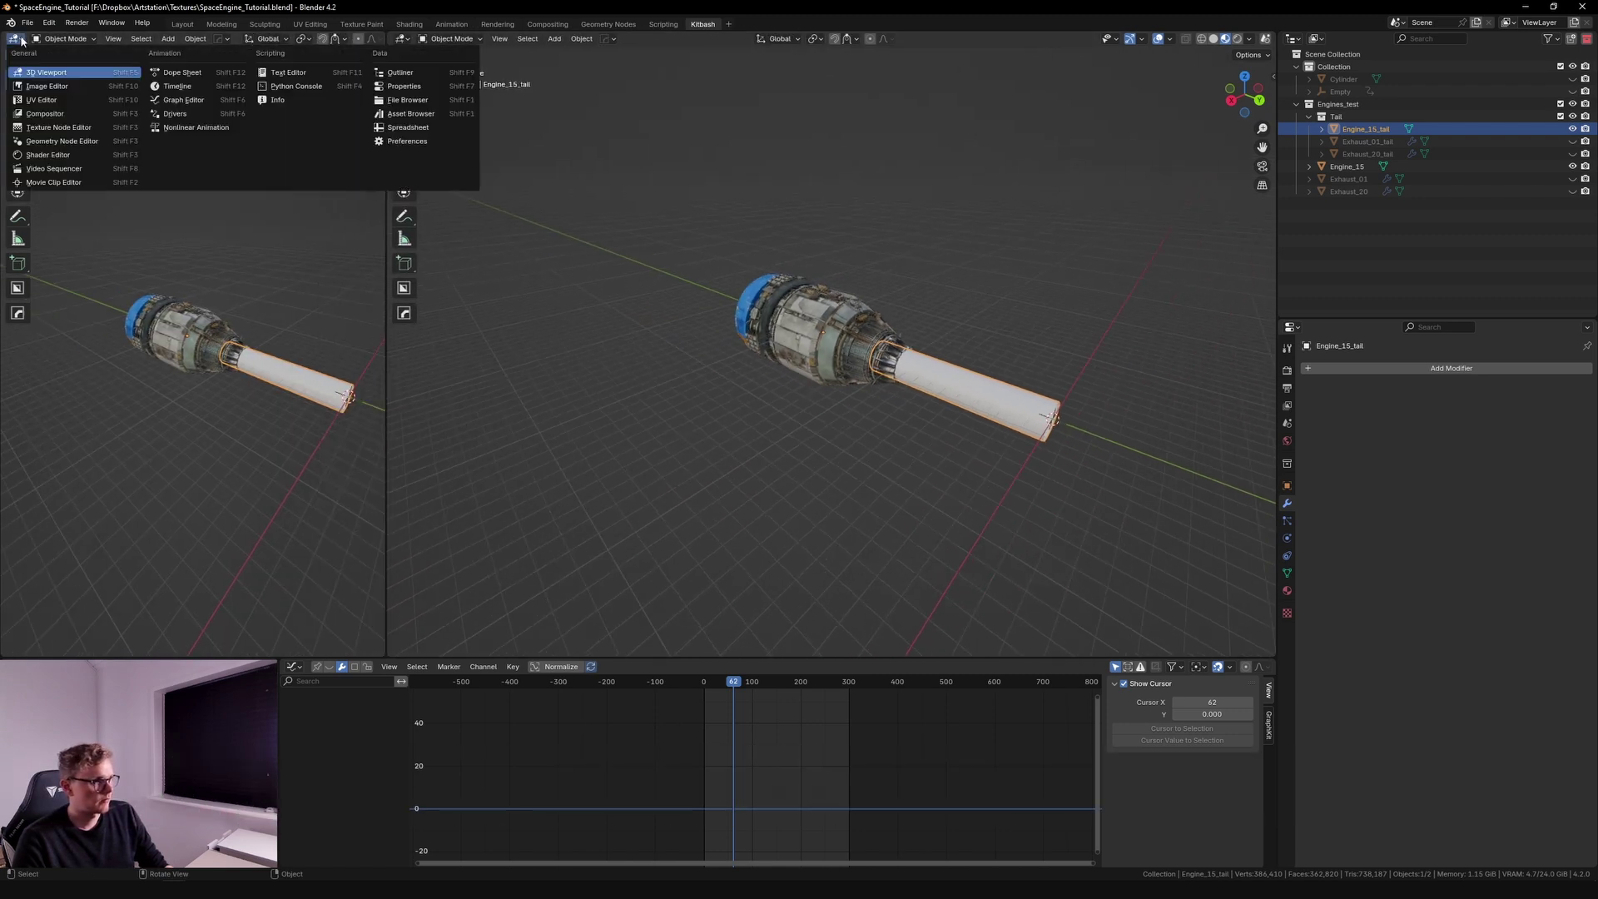
{"action": "left_click", "coordinate": [41, 85]}
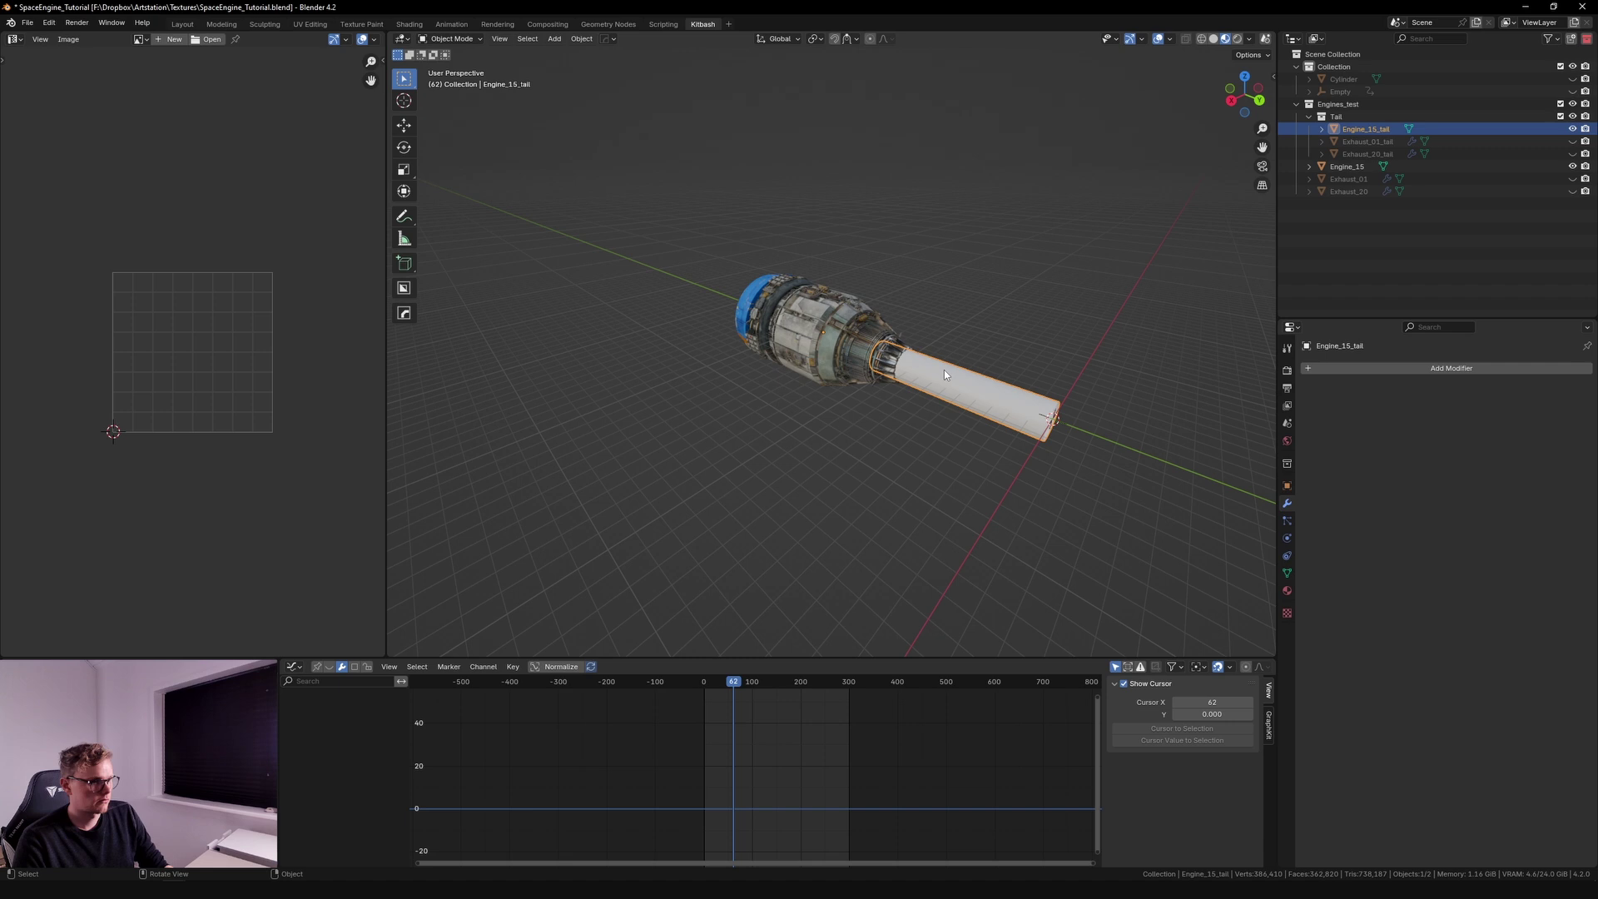
{"action": "middle_click_drag", "start_coordinate": [944, 369], "coordinate": [942, 376]}
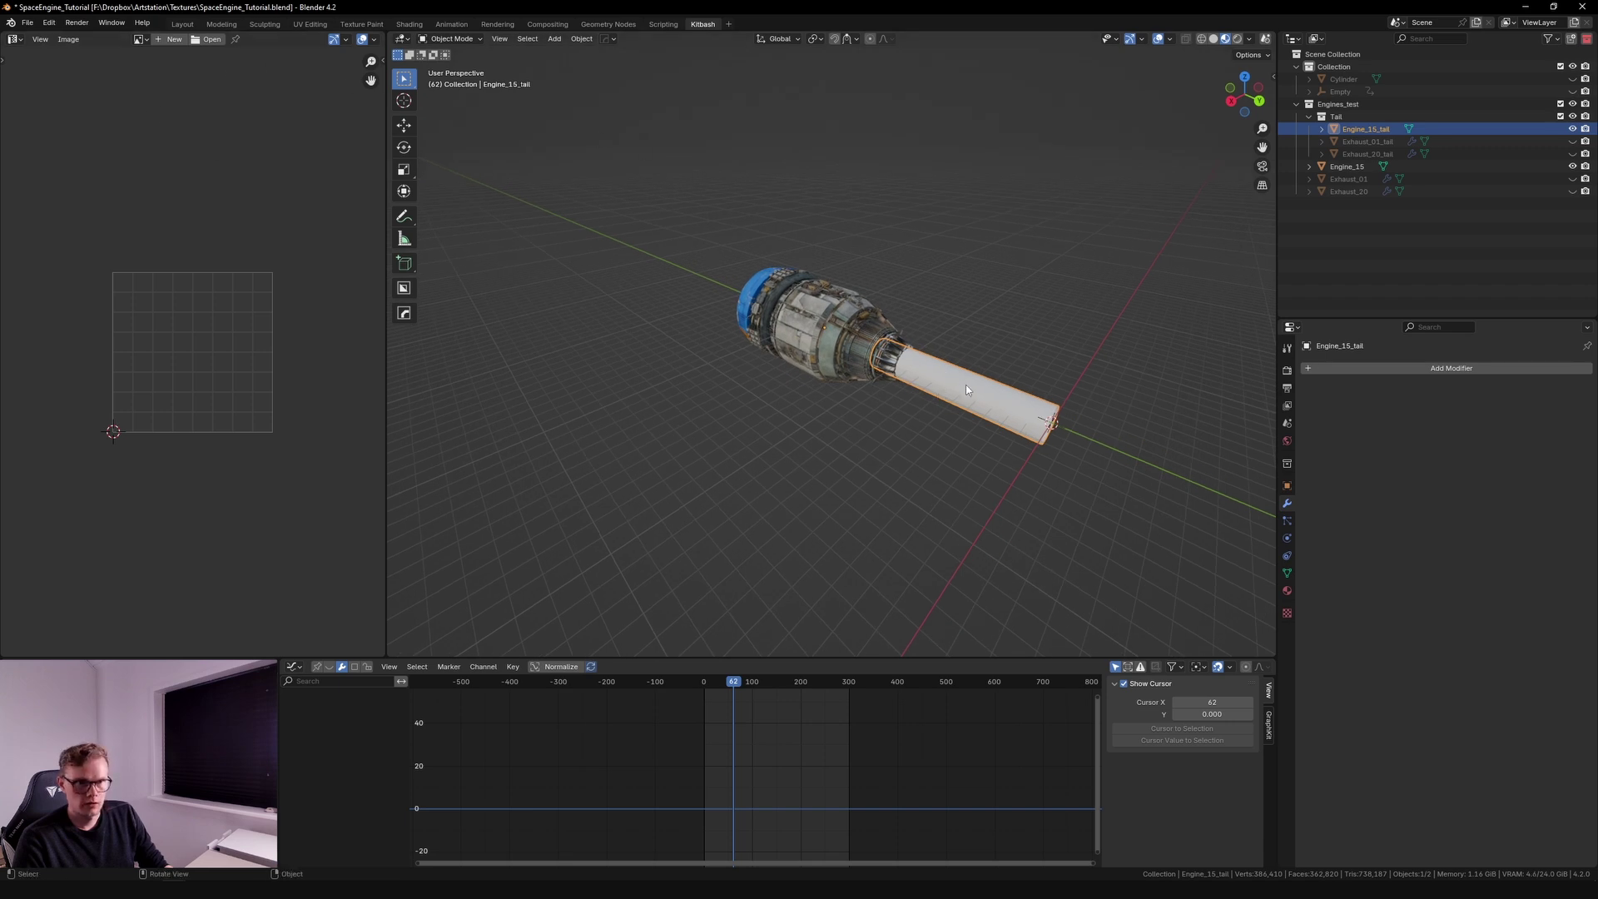
- Remove the empty material slot from the engine tail
{"action": "left_click", "coordinate": [1288, 590]}
{"action": "left_click", "coordinate": [1329, 372]}
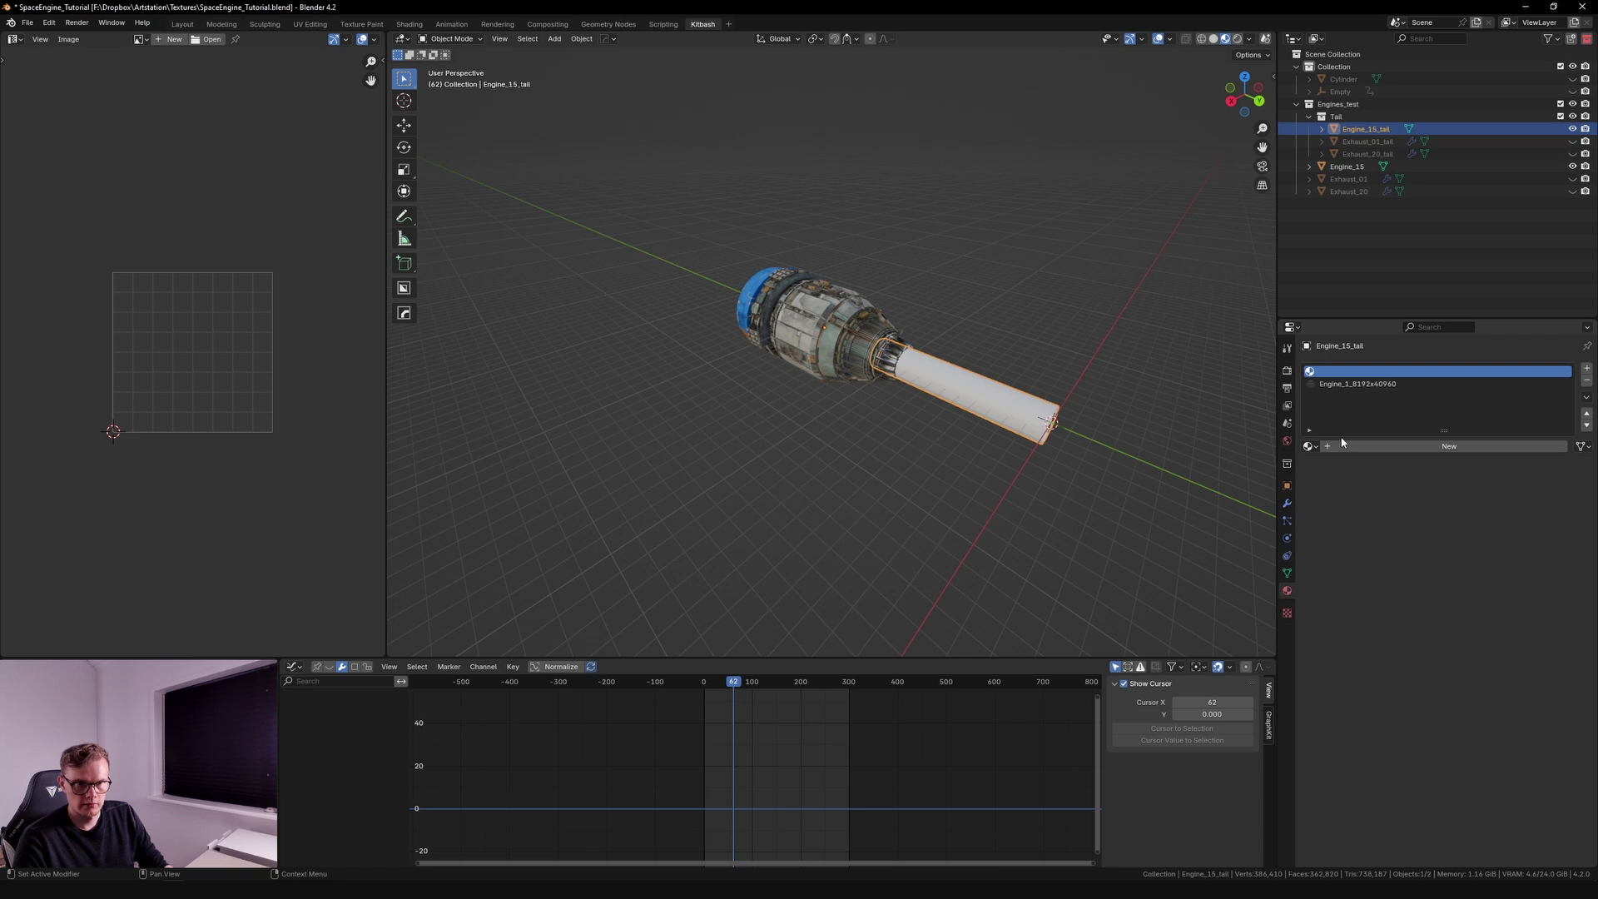
{"action": "left_click", "coordinate": [1587, 380]}
{"action": "scroll", "coordinate": [1028, 383], "scroll_direction": "up", "scroll_amount": 3}
{"action": "middle_click_drag", "start_coordinate": [1029, 383], "coordinate": [884, 372]}
- Load Engine_sheet_01 in the Image Editor and squash the tail's UVs vertically
{"action": "key", "text": "Tab"}
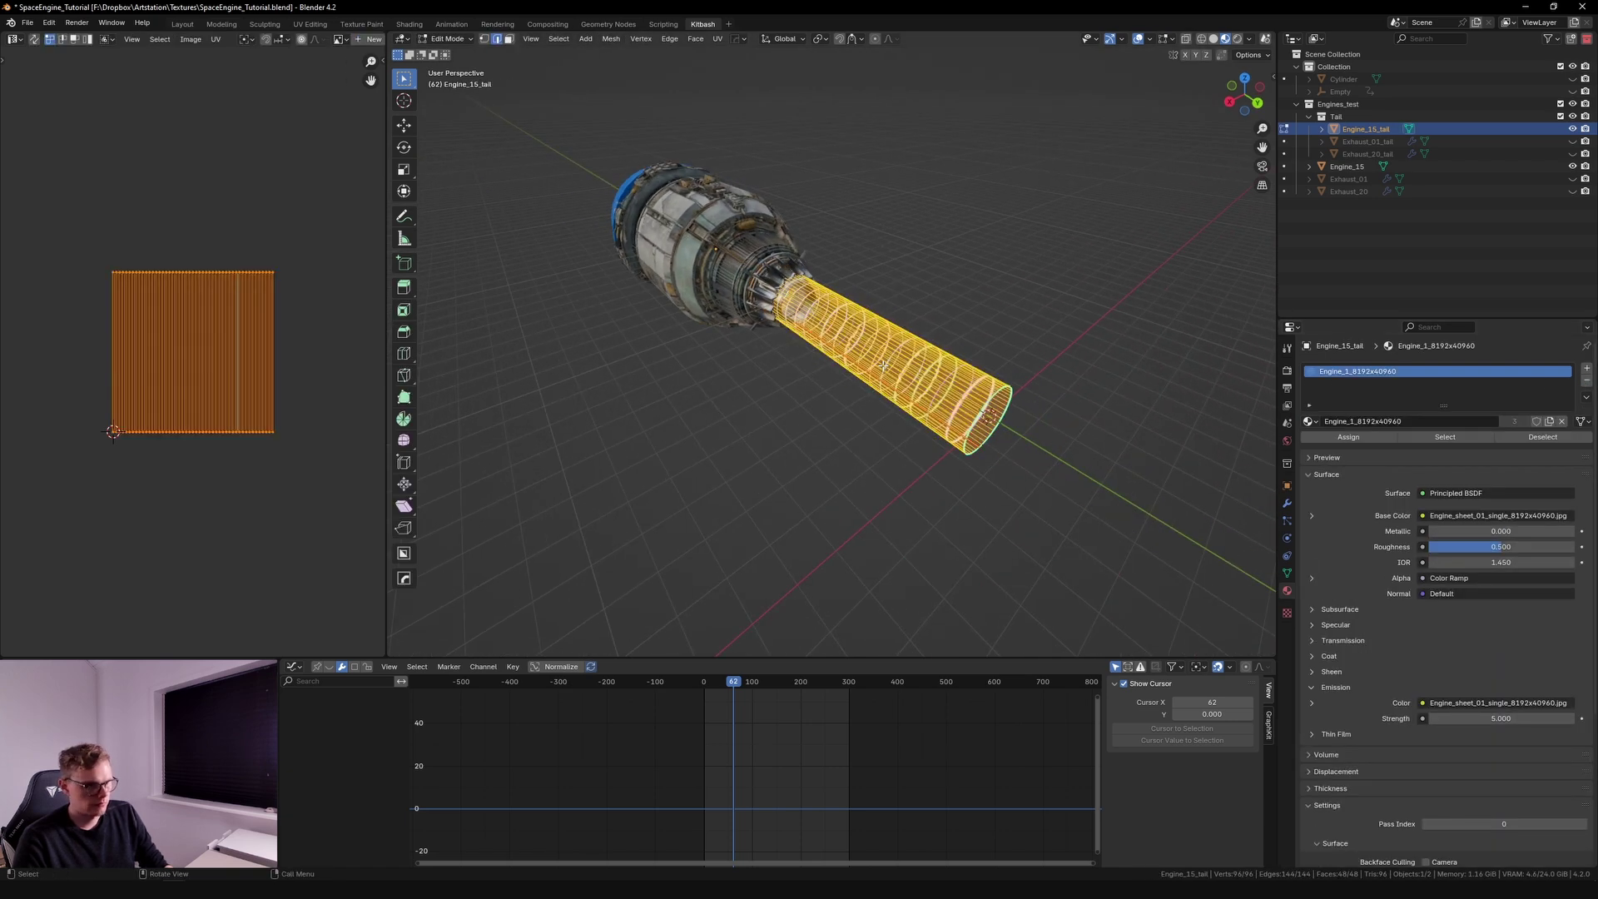
{"action": "left_click", "coordinate": [338, 40]}
{"action": "key", "text": "Return"}
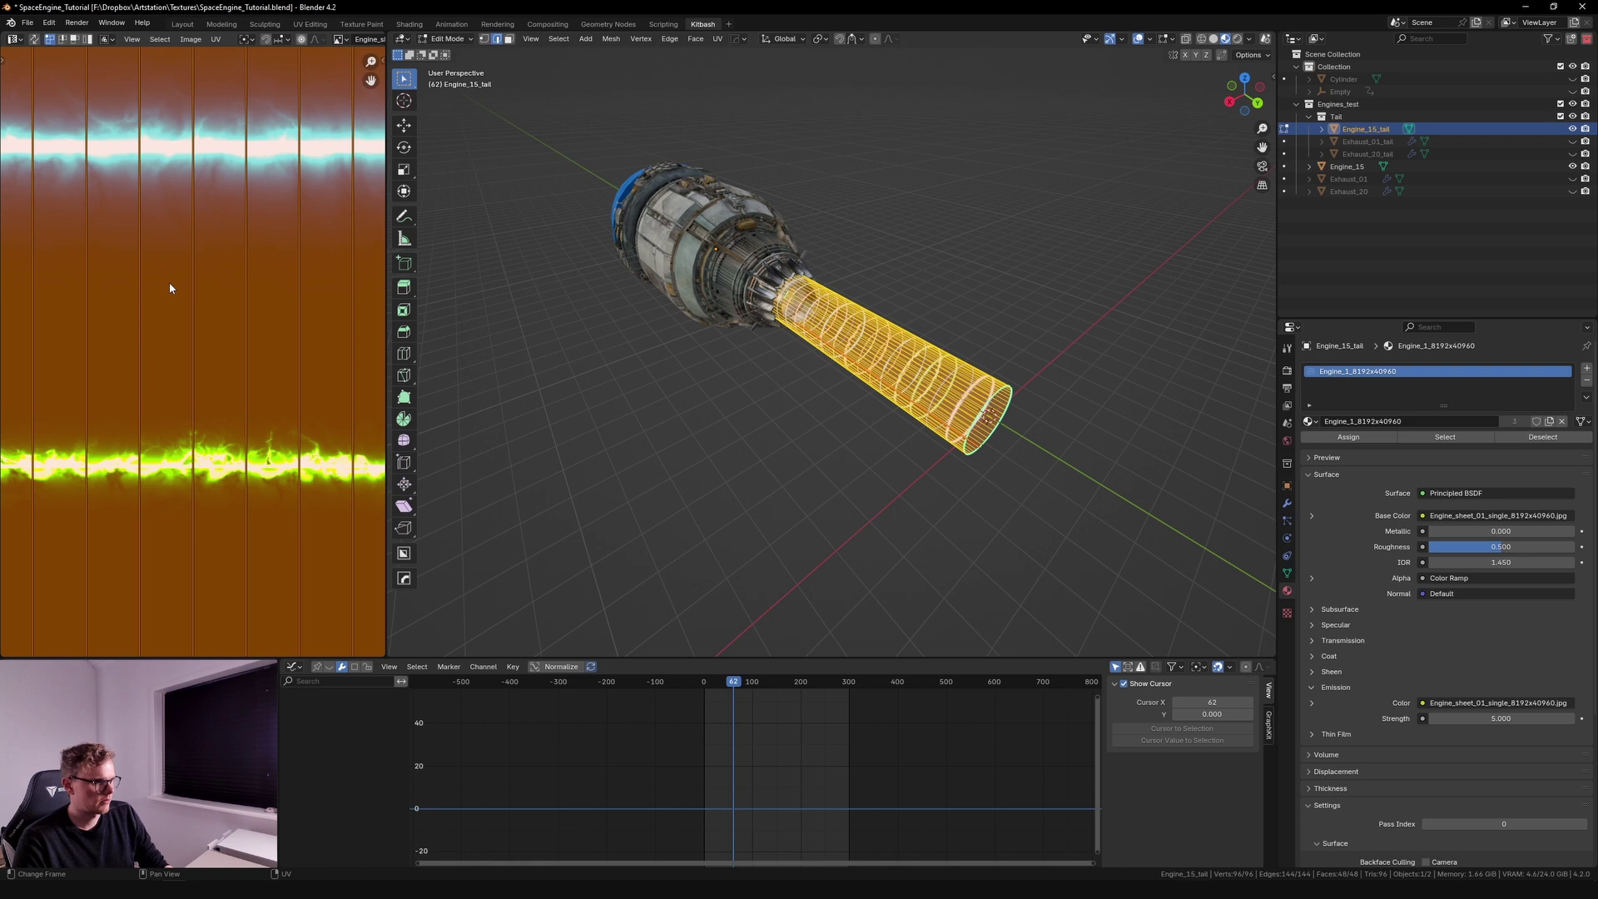
{"action": "scroll", "coordinate": [169, 282], "scroll_direction": "down", "scroll_amount": 5}
{"action": "key", "text": "s"}
{"action": "key", "text": "y"}
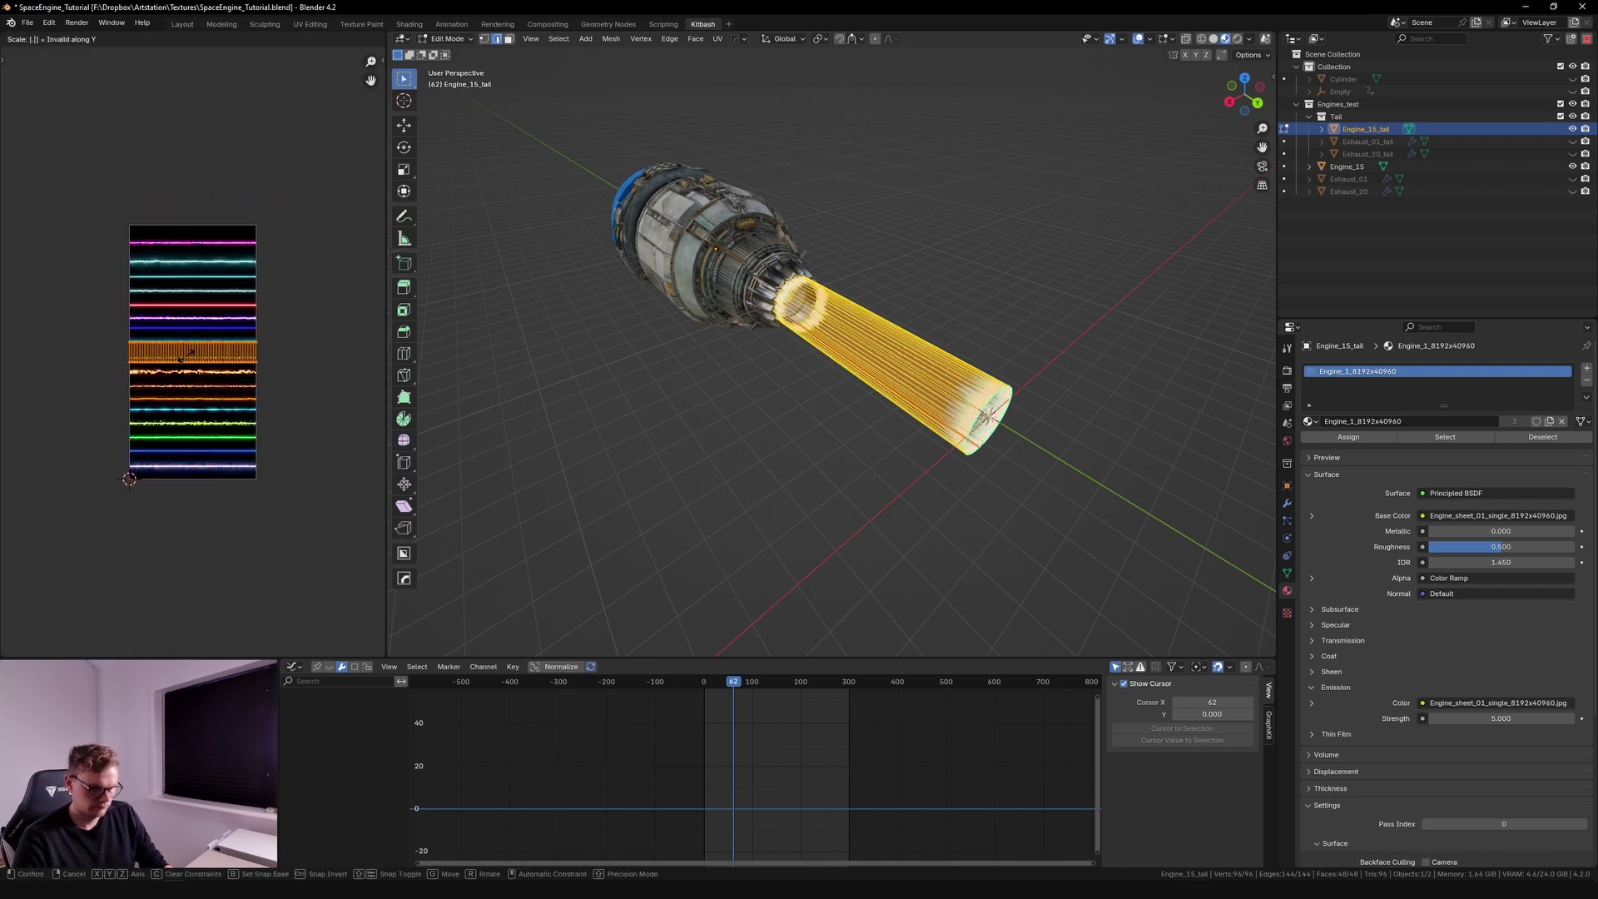
{"action": "key", "text": "Return"}
- Rescale the tail's UVs vertically and rotate them 180°
{"action": "scroll", "coordinate": [167, 350], "scroll_direction": "up", "scroll_amount": 5}
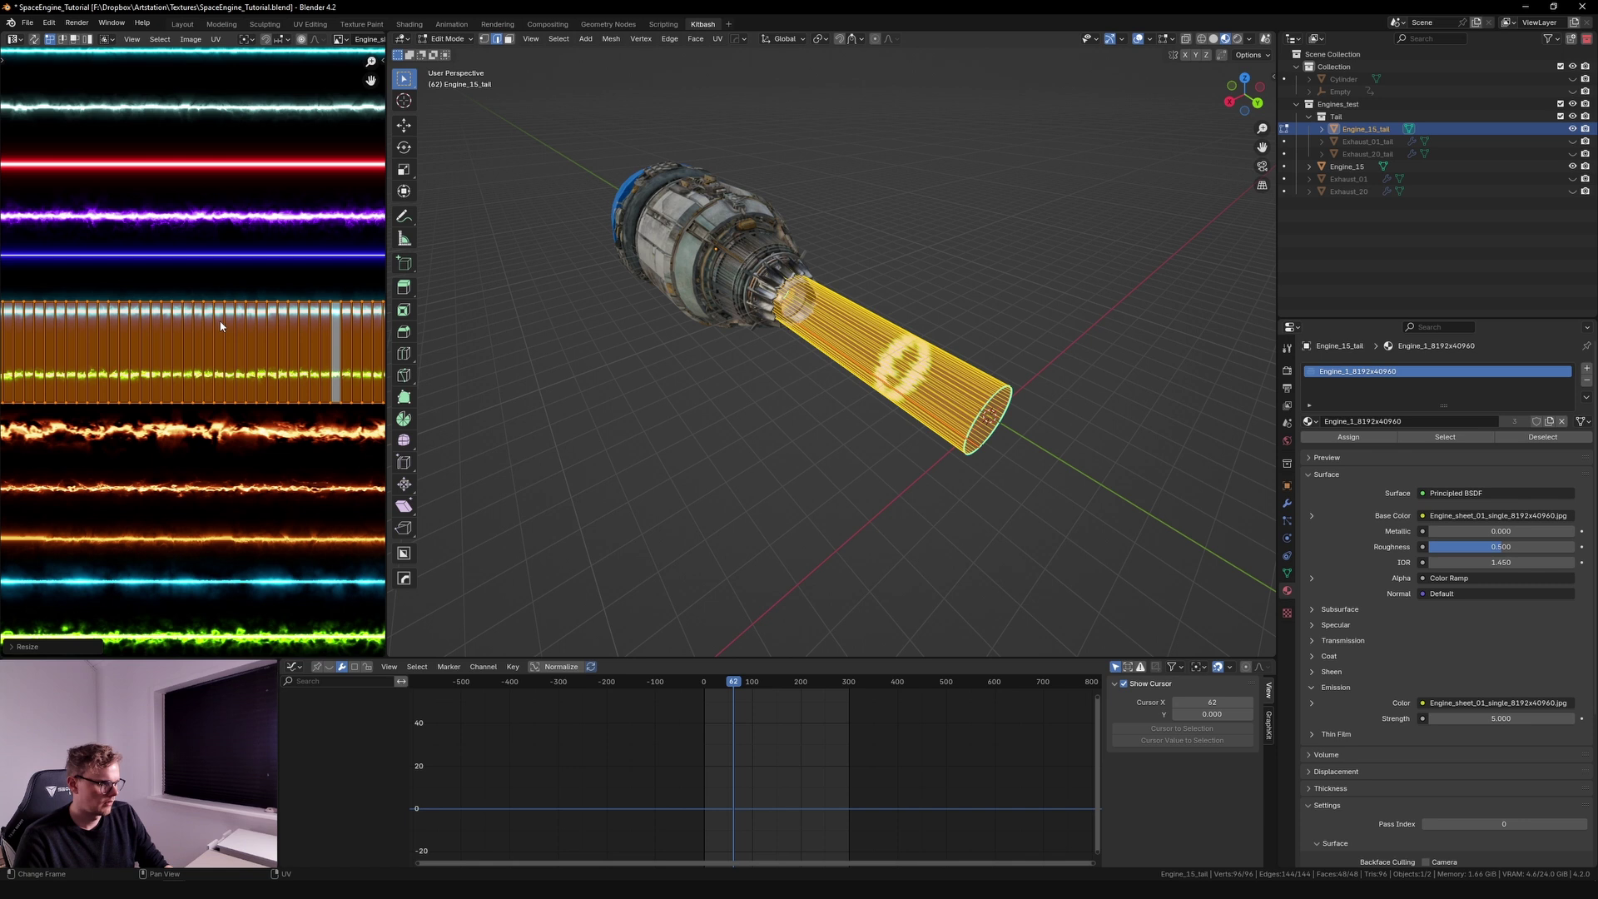
{"action": "key", "text": "s"}
{"action": "key", "text": "y"}
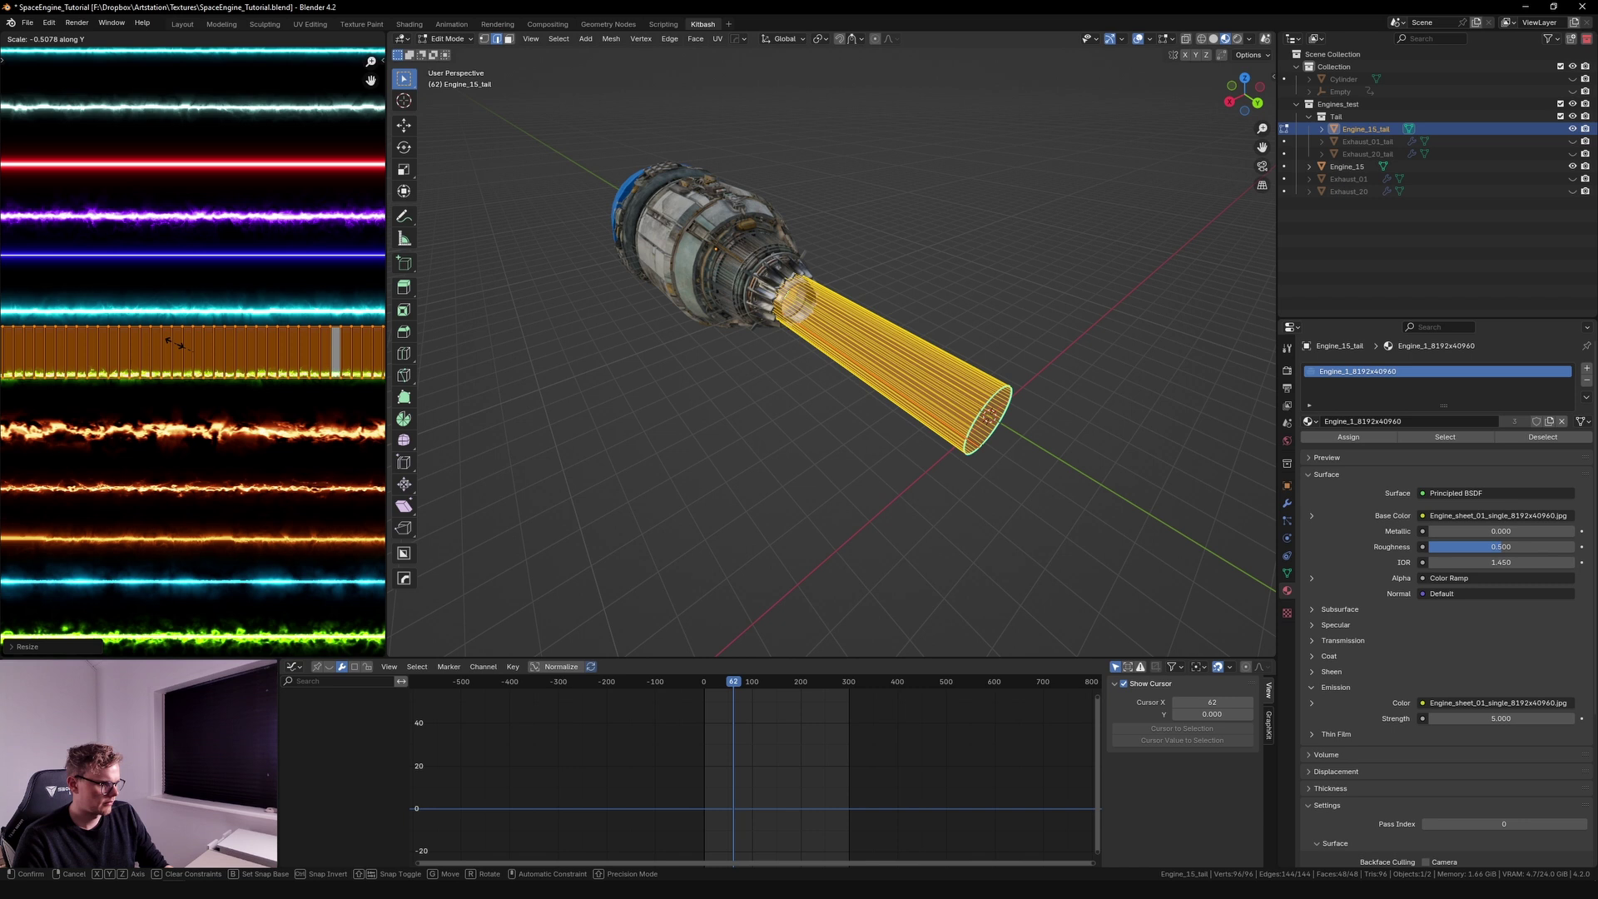
{"action": "key", "text": "r"}
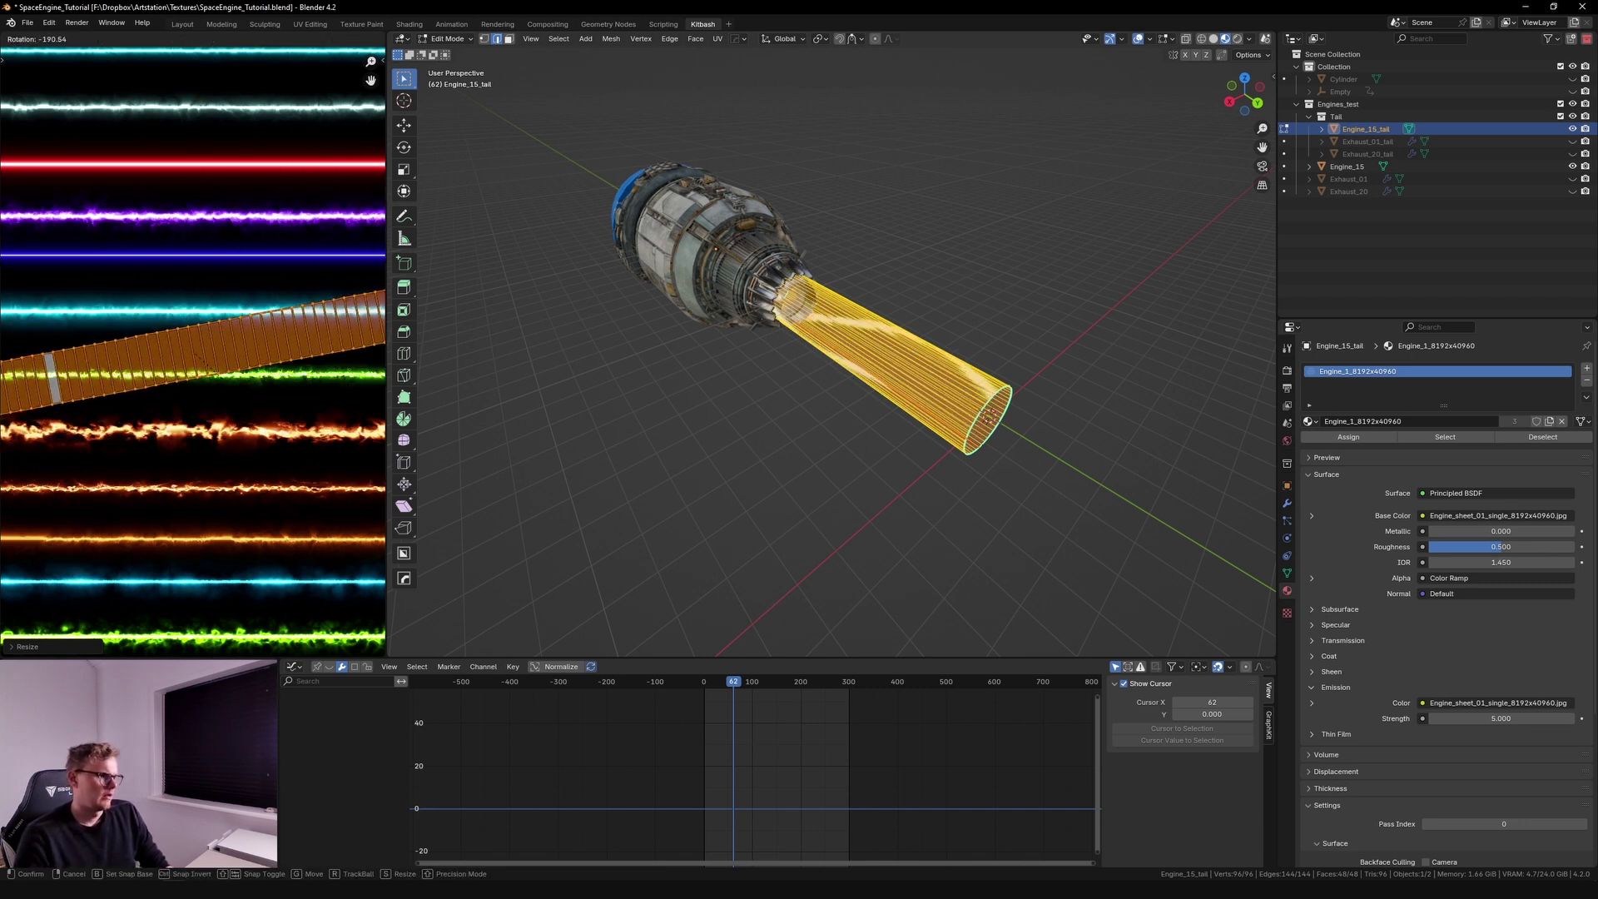
{"action": "type", "text": "180"}
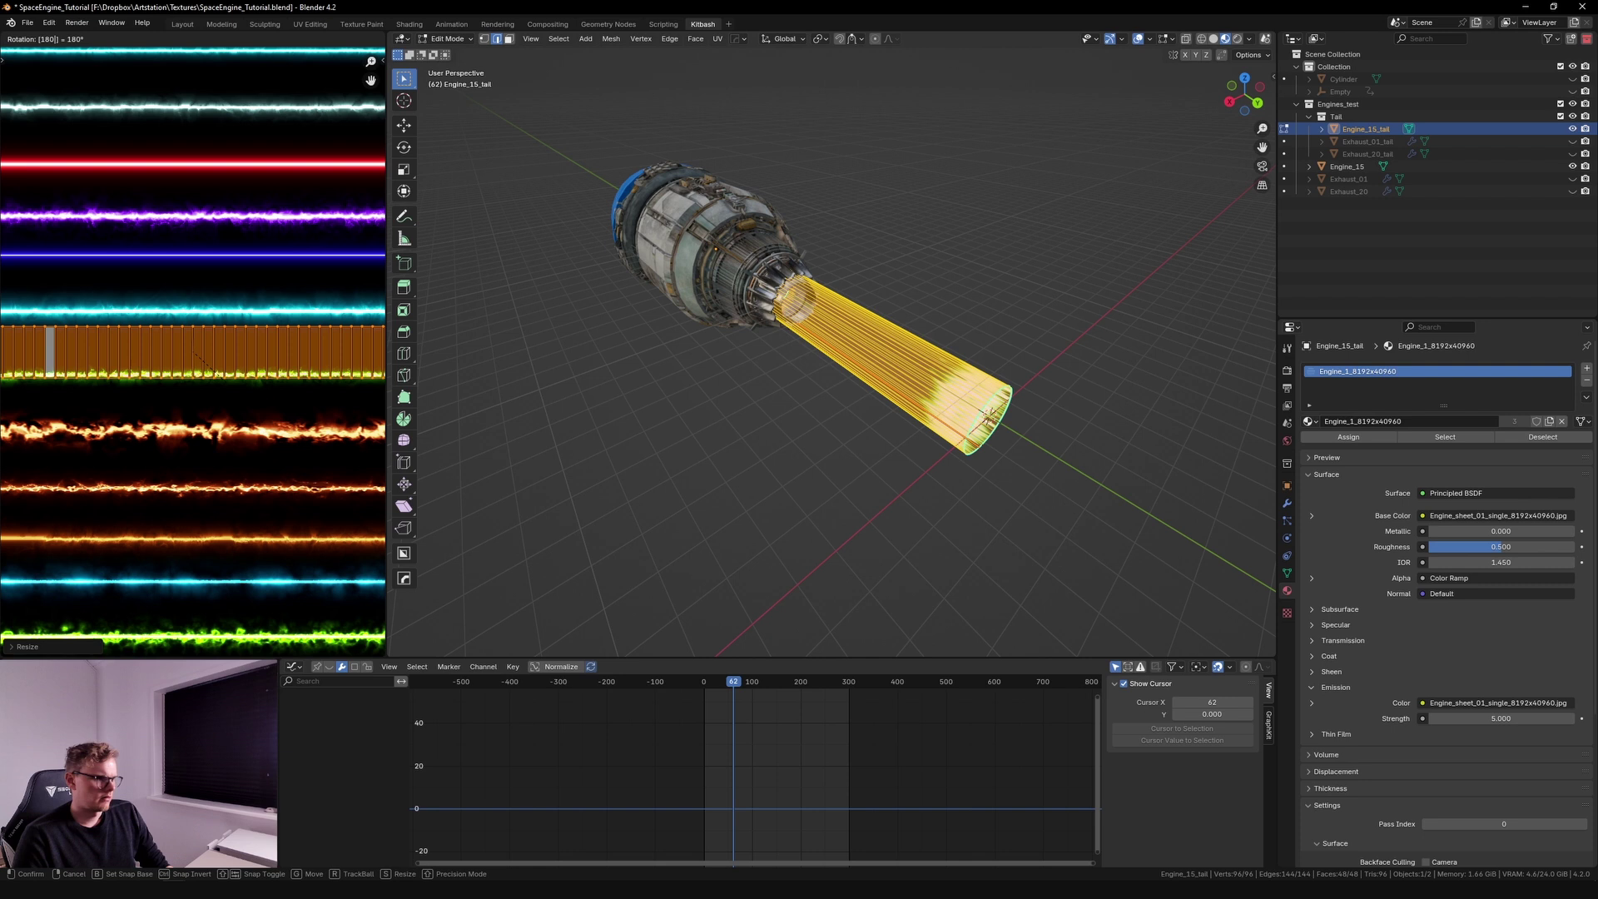
{"action": "key", "text": "Return"}
{"action": "scroll", "coordinate": [237, 392], "scroll_direction": "down", "scroll_amount": 3}
- Move the UV strip vertically onto the chosen flame row
{"action": "key", "text": "g"}
{"action": "key", "text": "y"}
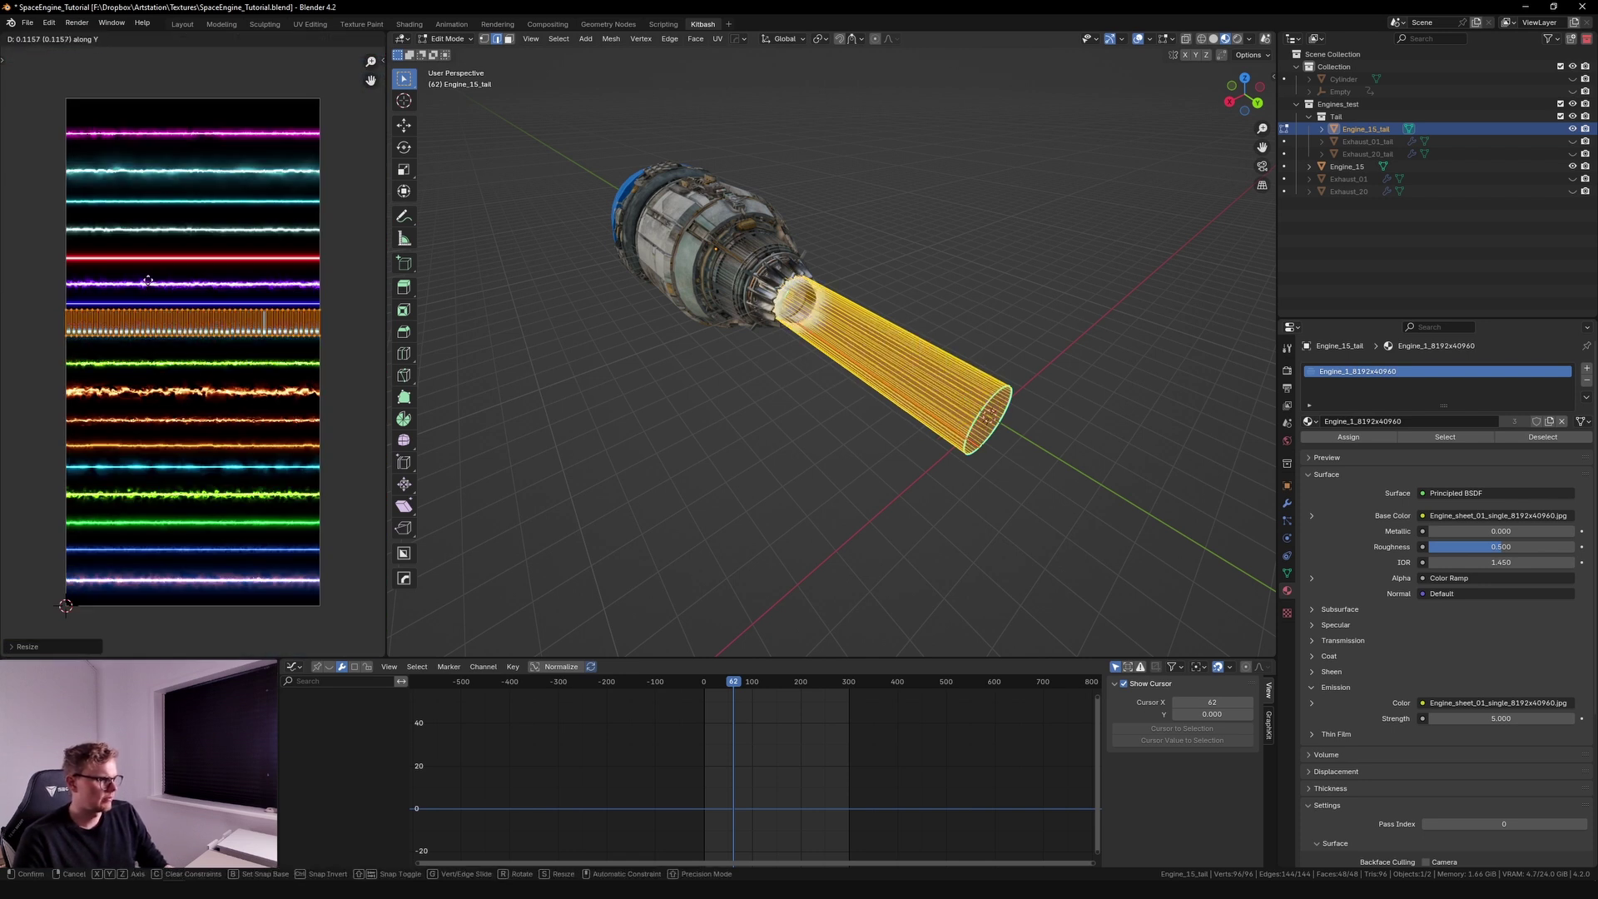
{"action": "left_click", "coordinate": [170, 528]}
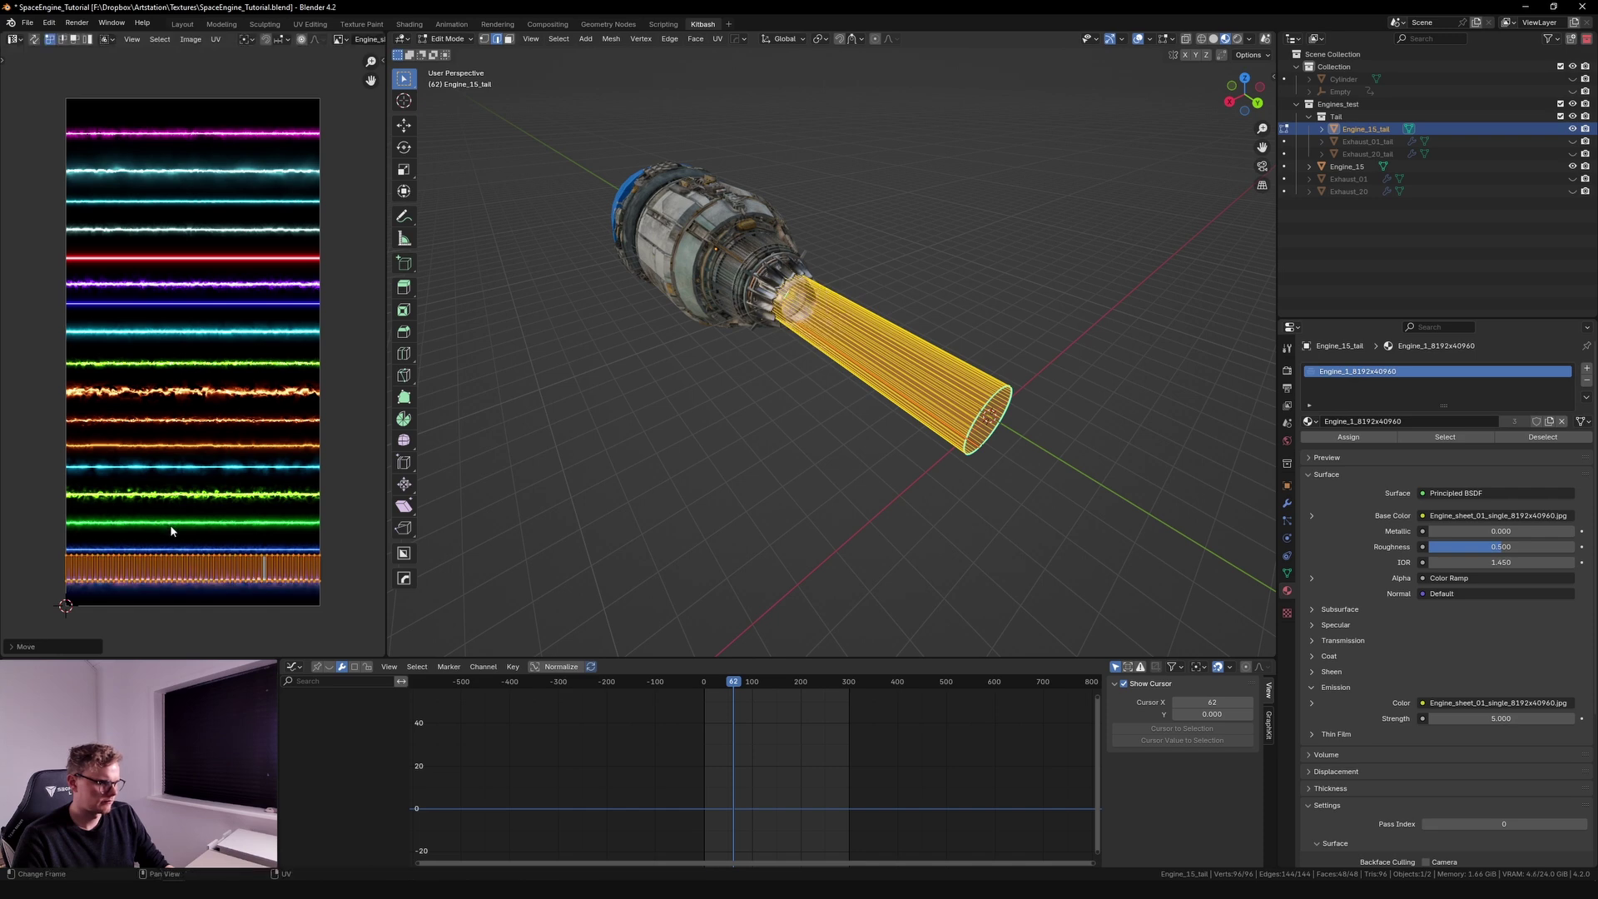
{"action": "scroll", "coordinate": [841, 277], "scroll_direction": "up", "scroll_amount": 5}
{"action": "middle_click_drag", "start_coordinate": [837, 279], "coordinate": [935, 246]}
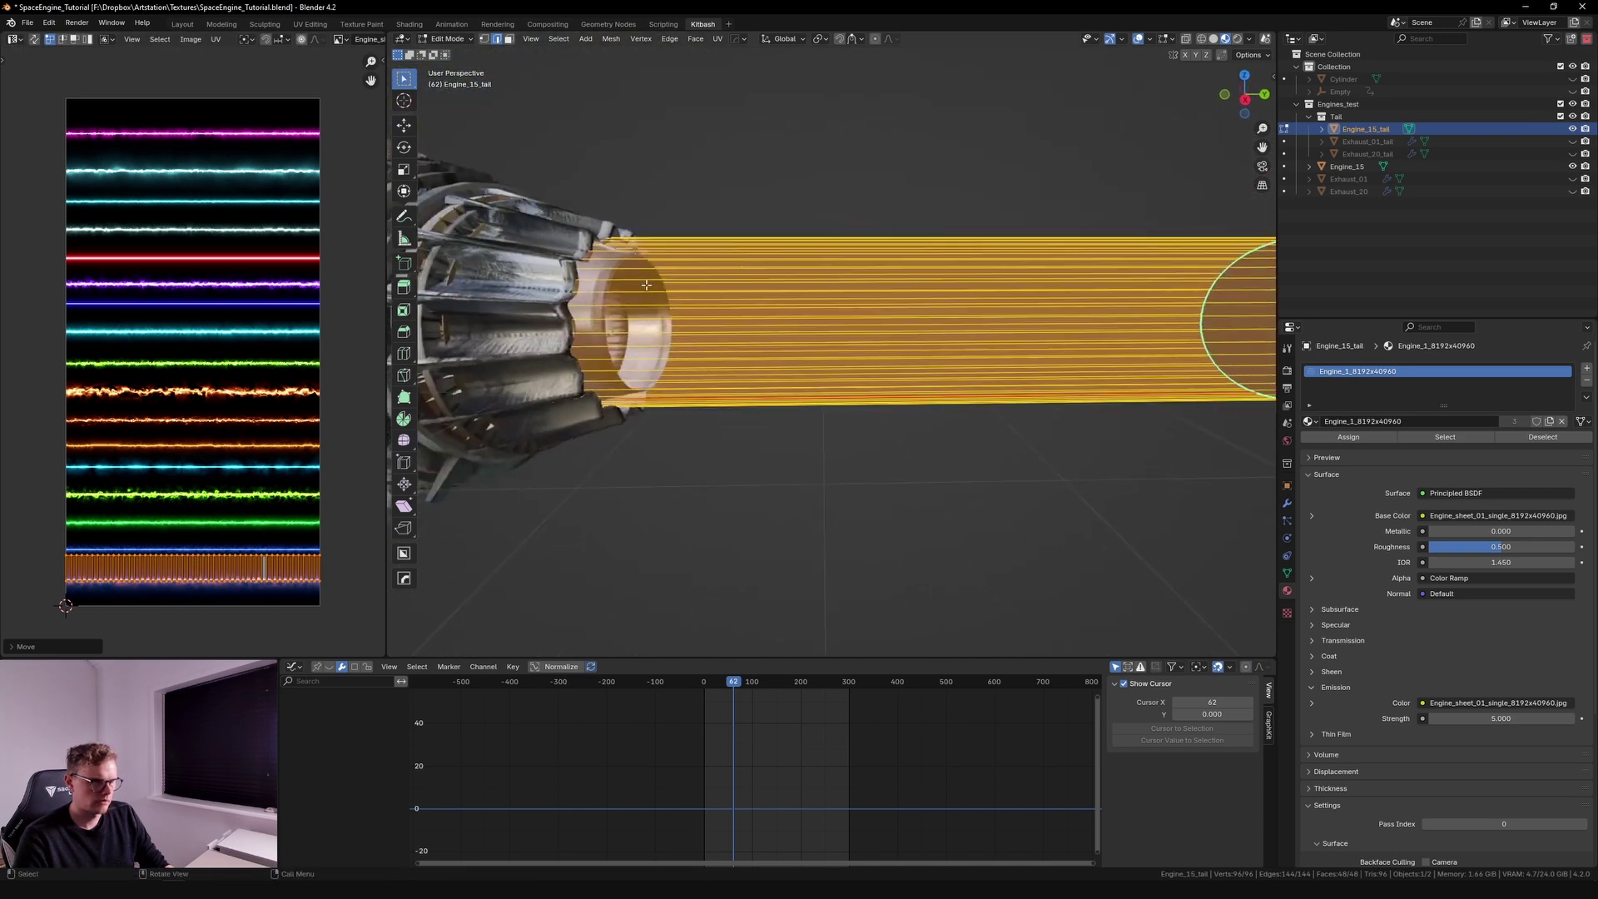
{"action": "middle_click_drag", "start_coordinate": [500, 308], "coordinate": [753, 326], "text": "shift"}
{"action": "left_click", "coordinate": [755, 341], "text": "alt+shift"}
{"action": "scroll", "coordinate": [757, 339], "scroll_direction": "down", "scroll_amount": 5}
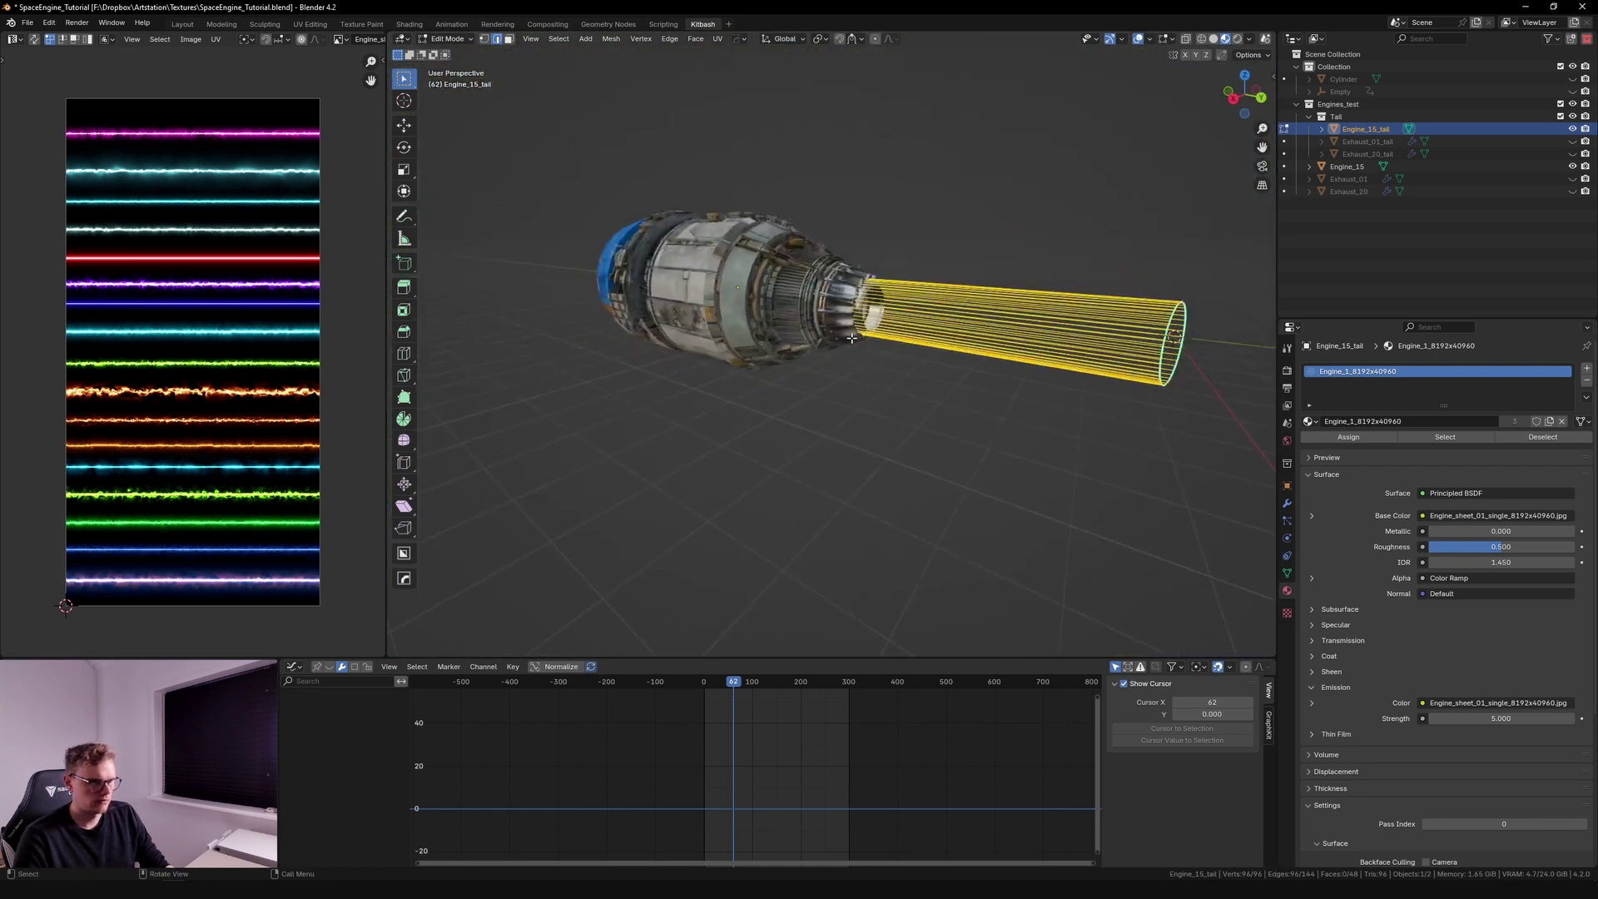
{"action": "key", "text": "Tab"}
{"action": "middle_click_drag", "start_coordinate": [852, 339], "coordinate": [804, 358]}
- Reselect all tail faces, rescale and reposition the UVs vertically, then play to preview the glow
{"action": "key", "text": "Tab"}
{"action": "key", "text": "a"}
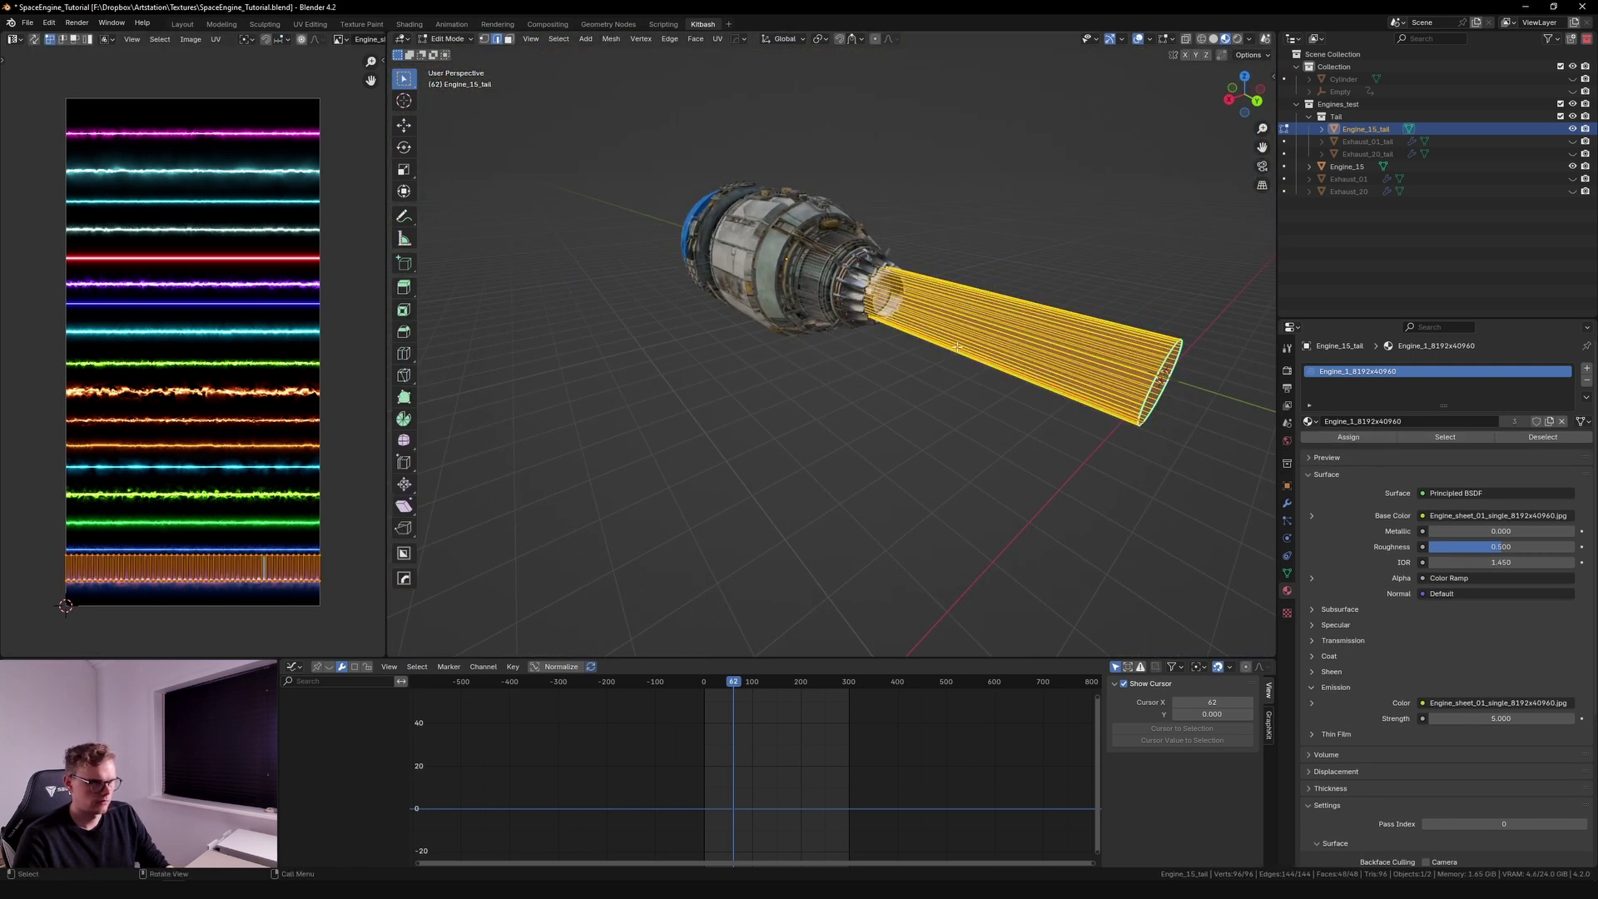
{"action": "key", "text": "3"}
{"action": "scroll", "coordinate": [223, 593], "scroll_direction": "up", "scroll_amount": 4}
{"action": "key", "text": "s"}
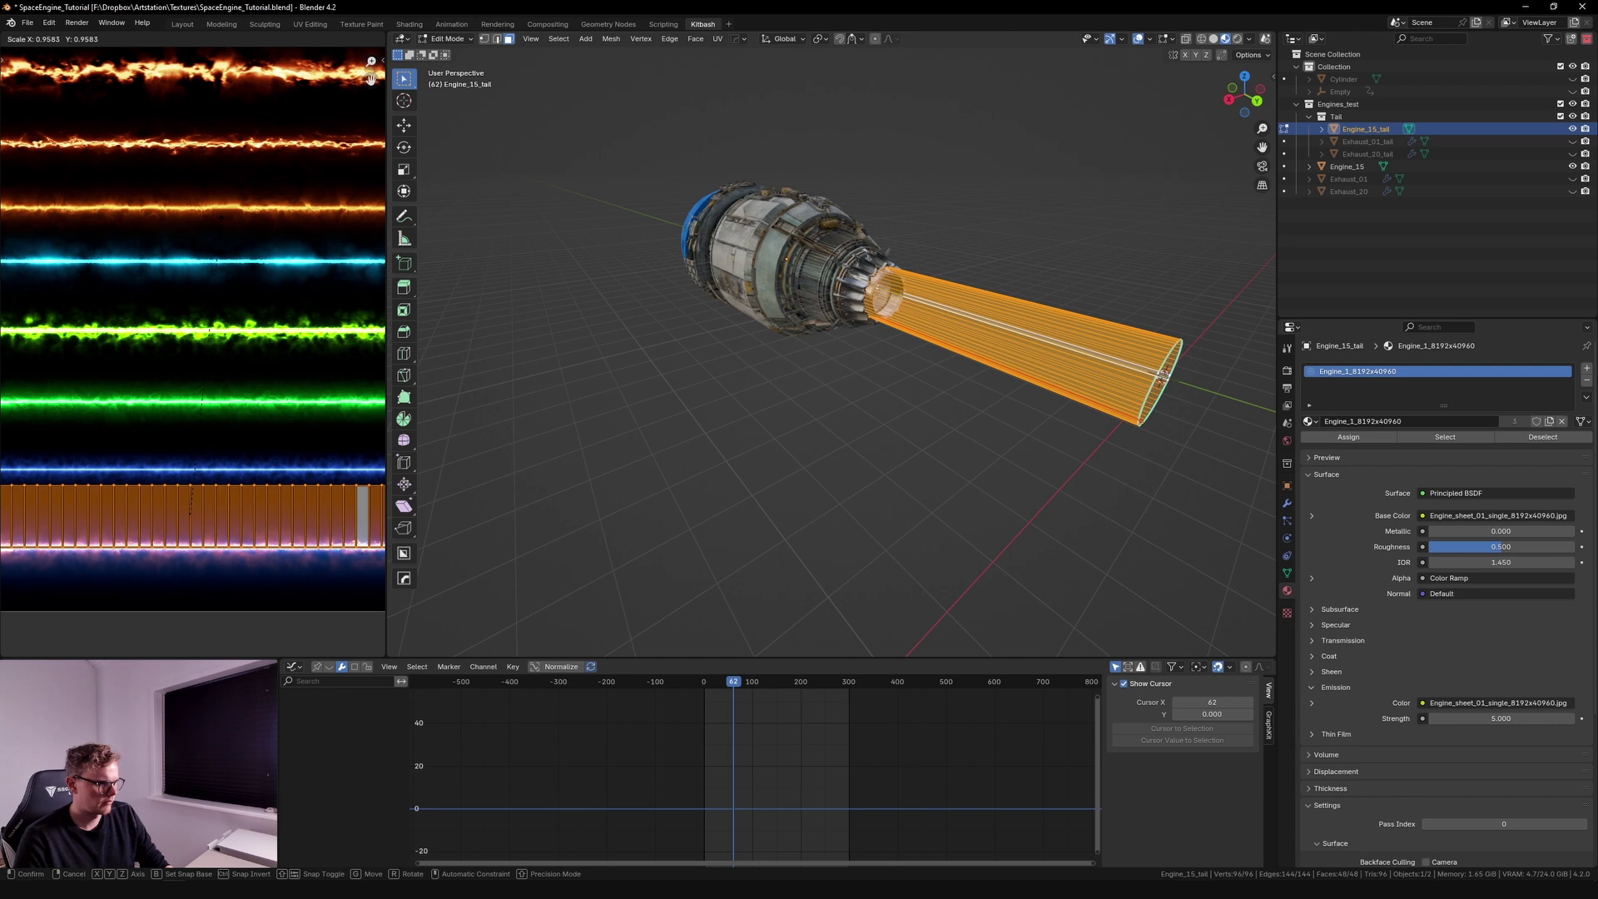
{"action": "key", "text": "Return"}
{"action": "key", "text": "g"}
{"action": "key", "text": "y"}
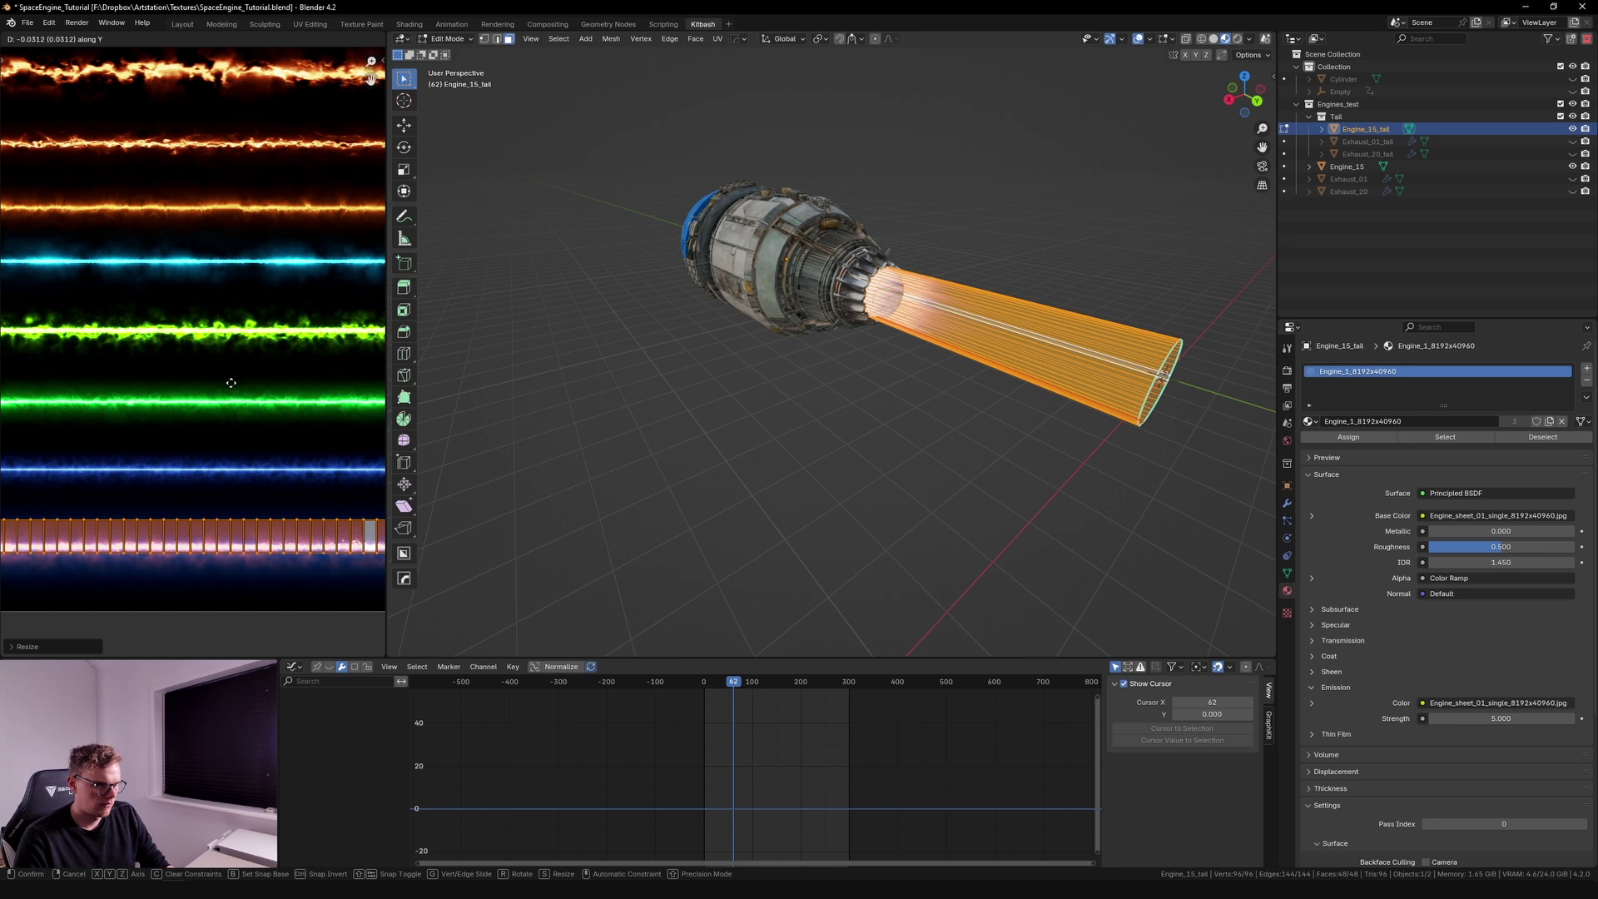
{"action": "left_click", "coordinate": [232, 386]}
{"action": "key", "text": "Tab"}
{"action": "middle_click_drag", "start_coordinate": [932, 333], "coordinate": [826, 422]}
{"action": "key", "text": "space"}
{"action": "key", "text": "alt+a"}
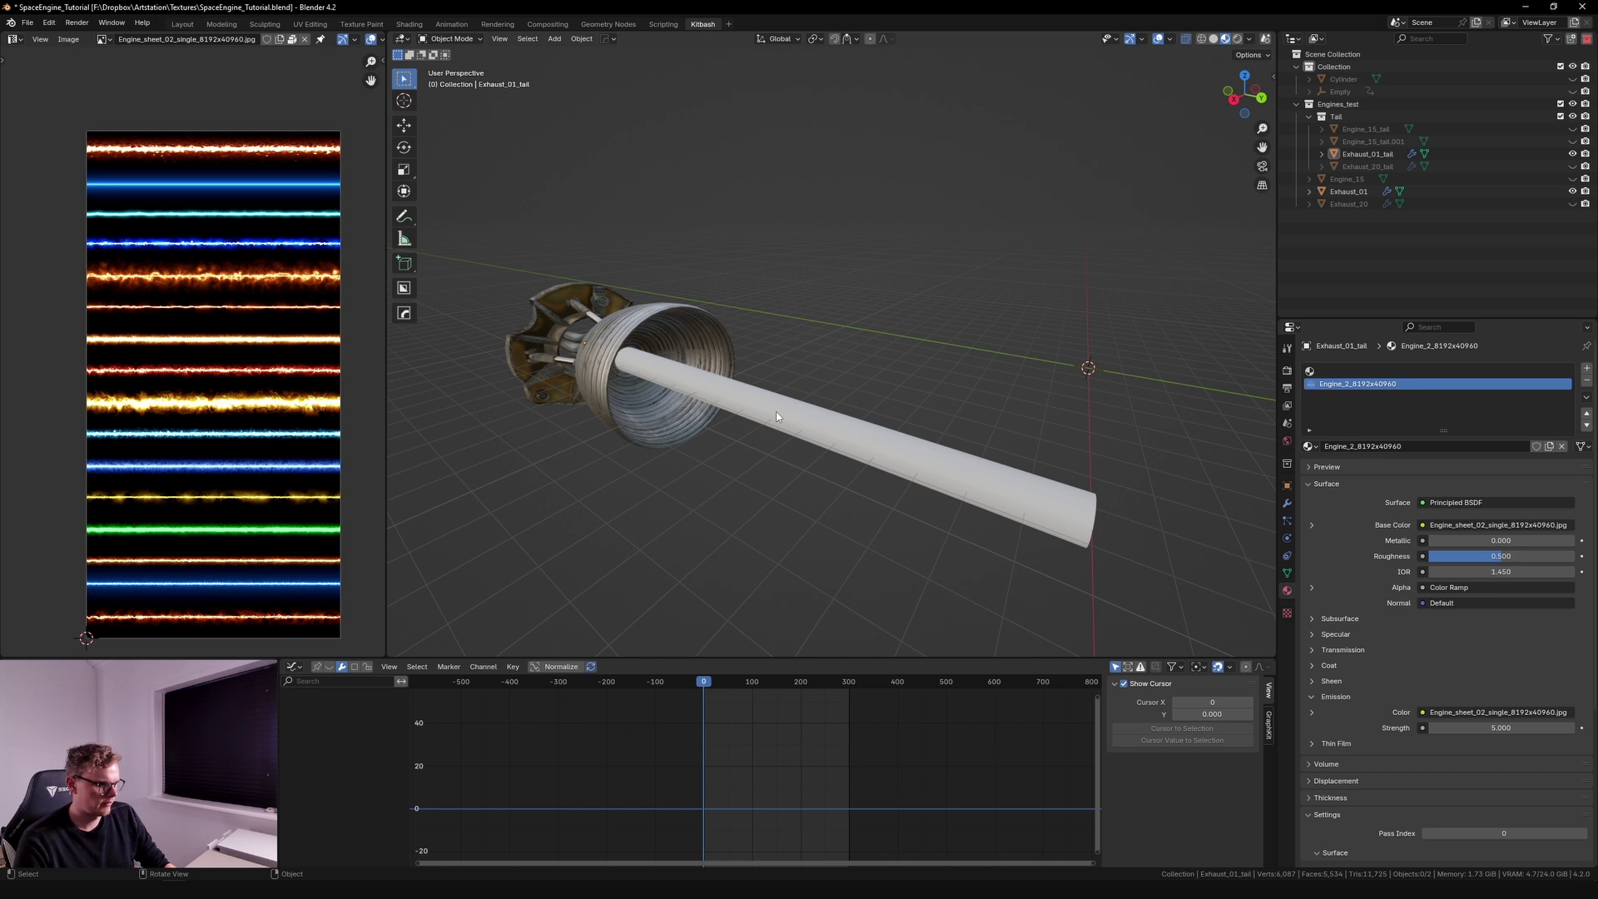
- Select the Exhaust_01_tail rod and delete its empty top material slot
{"action": "middle_click_drag", "start_coordinate": [532, 429], "coordinate": [931, 422]}
{"action": "left_click", "coordinate": [884, 489]}
{"action": "left_click", "coordinate": [1404, 372]}
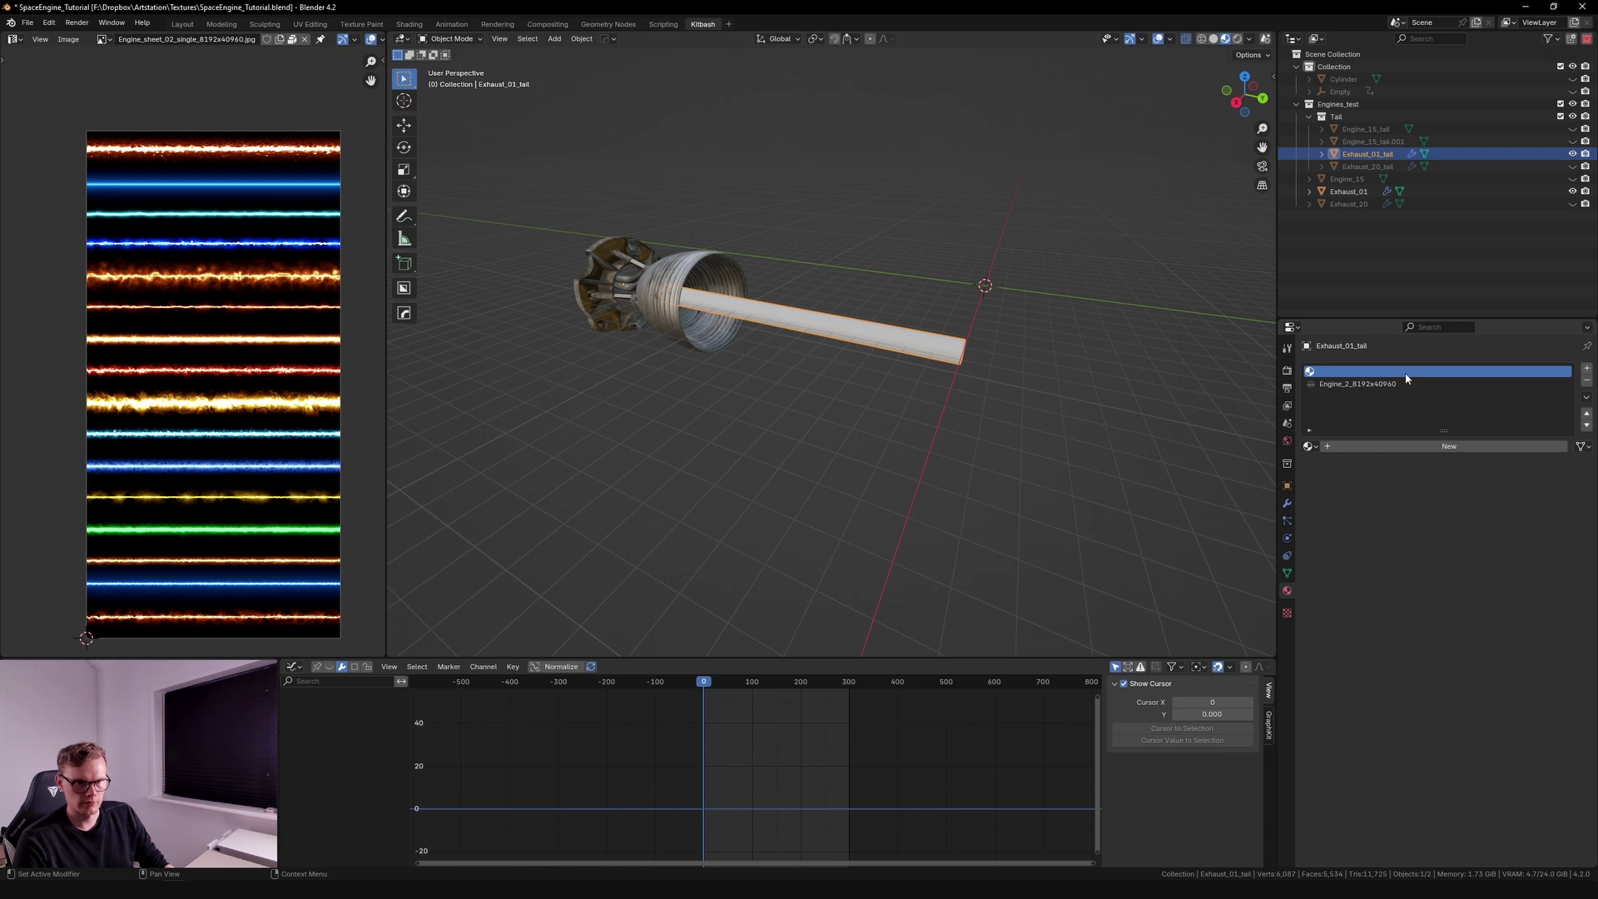
{"action": "left_click", "coordinate": [1588, 380]}
{"action": "scroll", "coordinate": [758, 323], "scroll_direction": "up", "scroll_amount": 2}
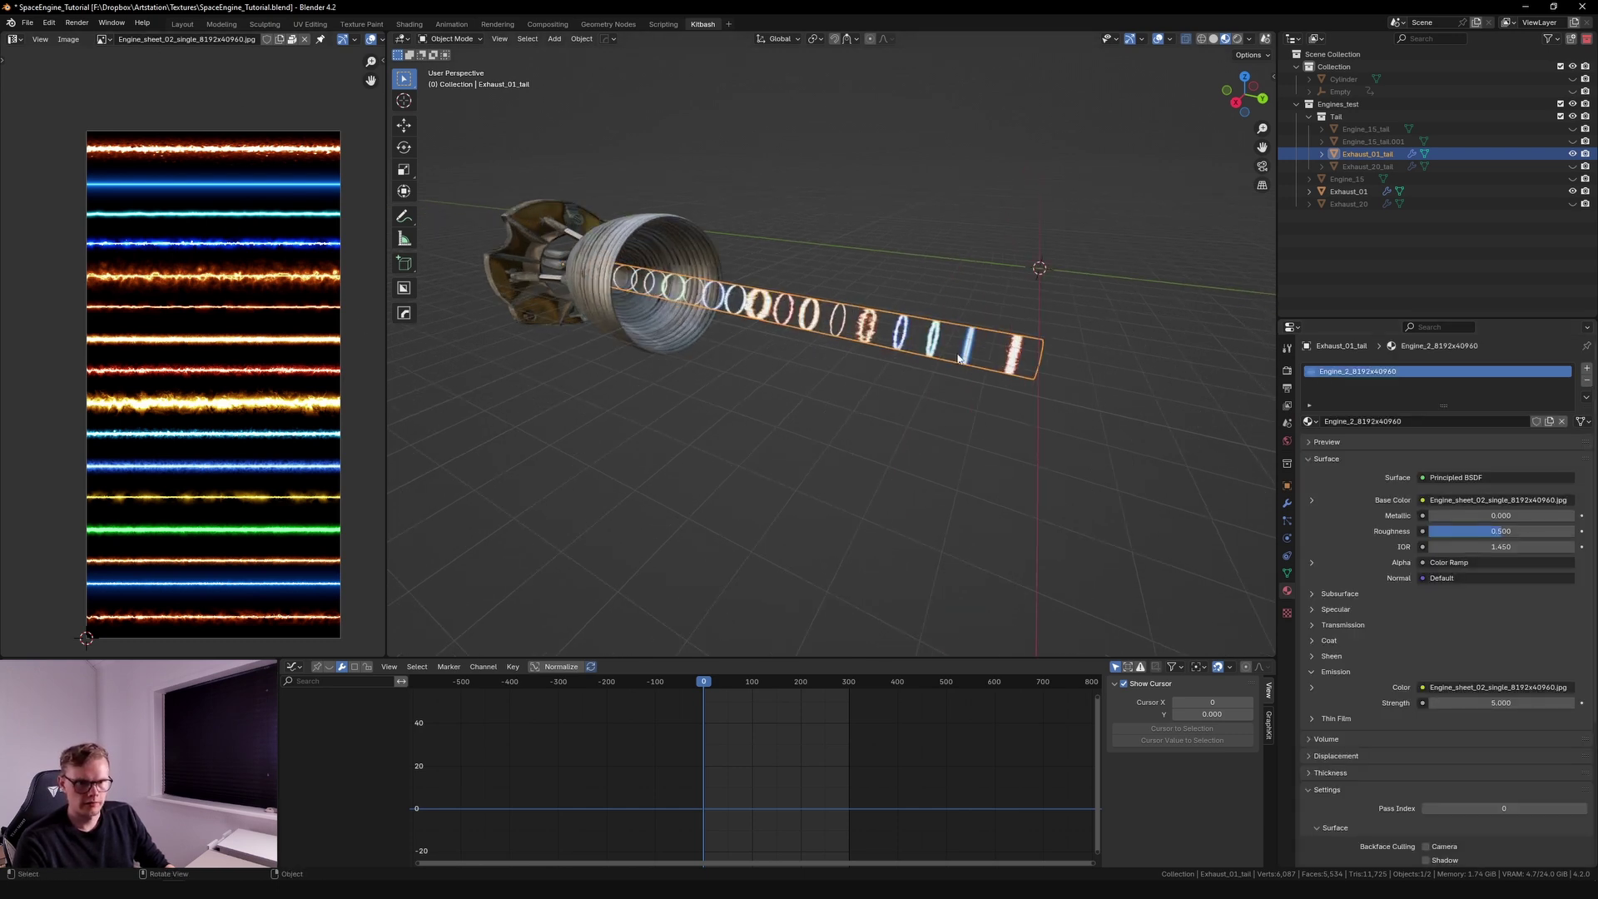
- Squash Exhaust_01_tail's UVs vertically twice into a narrow strip
{"action": "middle_click_drag", "start_coordinate": [737, 302], "coordinate": [704, 381]}
{"action": "scroll", "coordinate": [698, 375], "scroll_direction": "up", "scroll_amount": 2}
{"action": "key", "text": "Tab"}
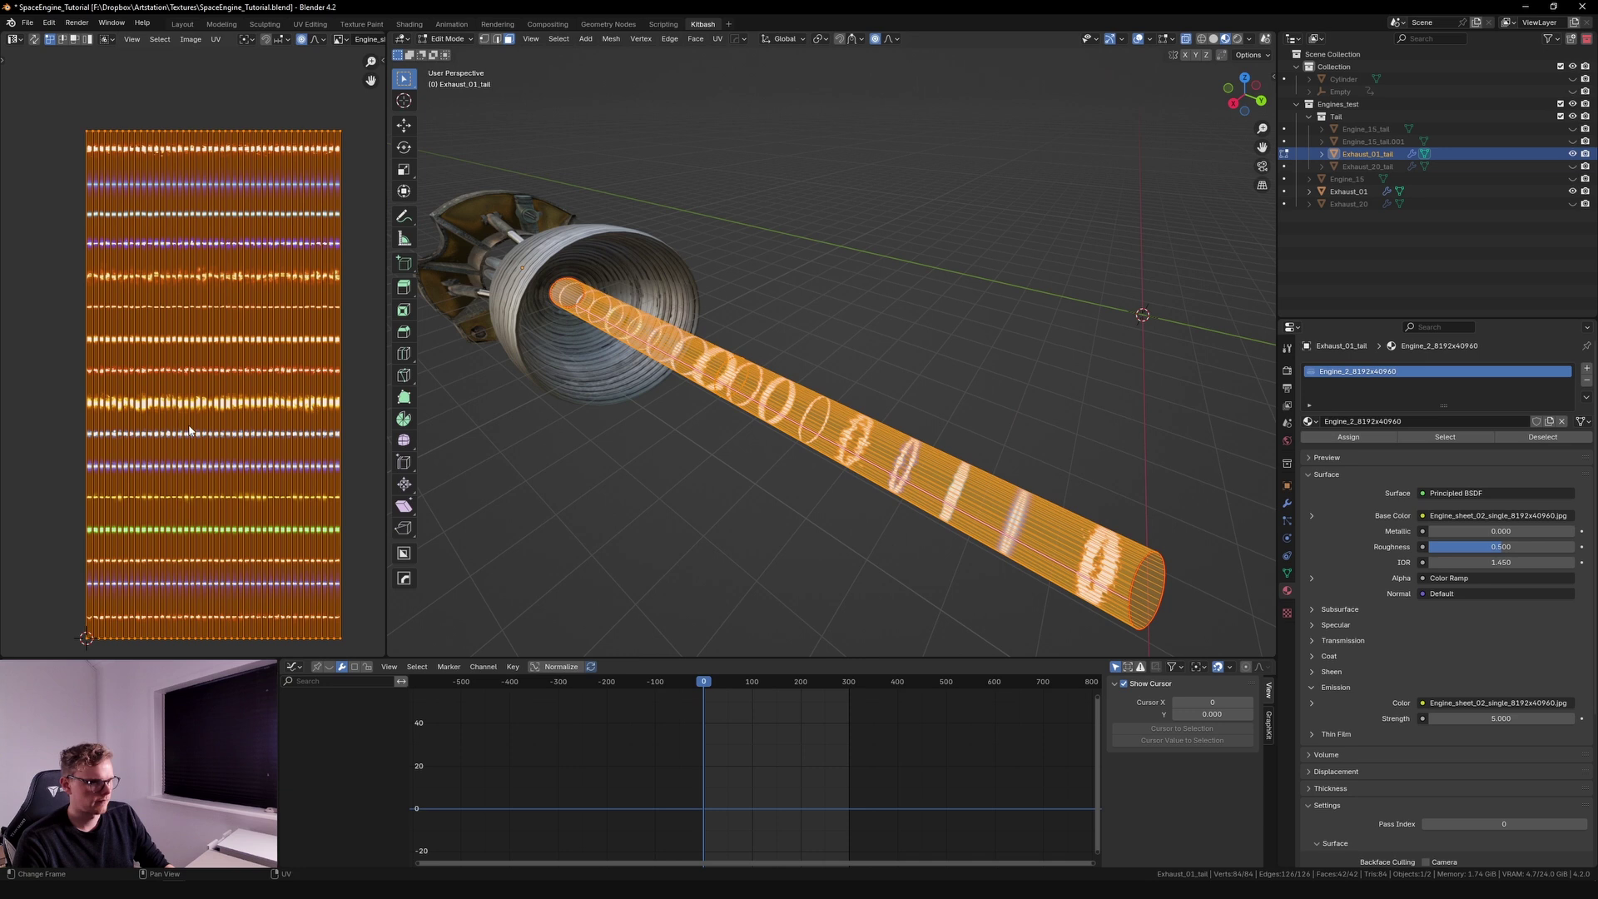
{"action": "key", "text": "y"}
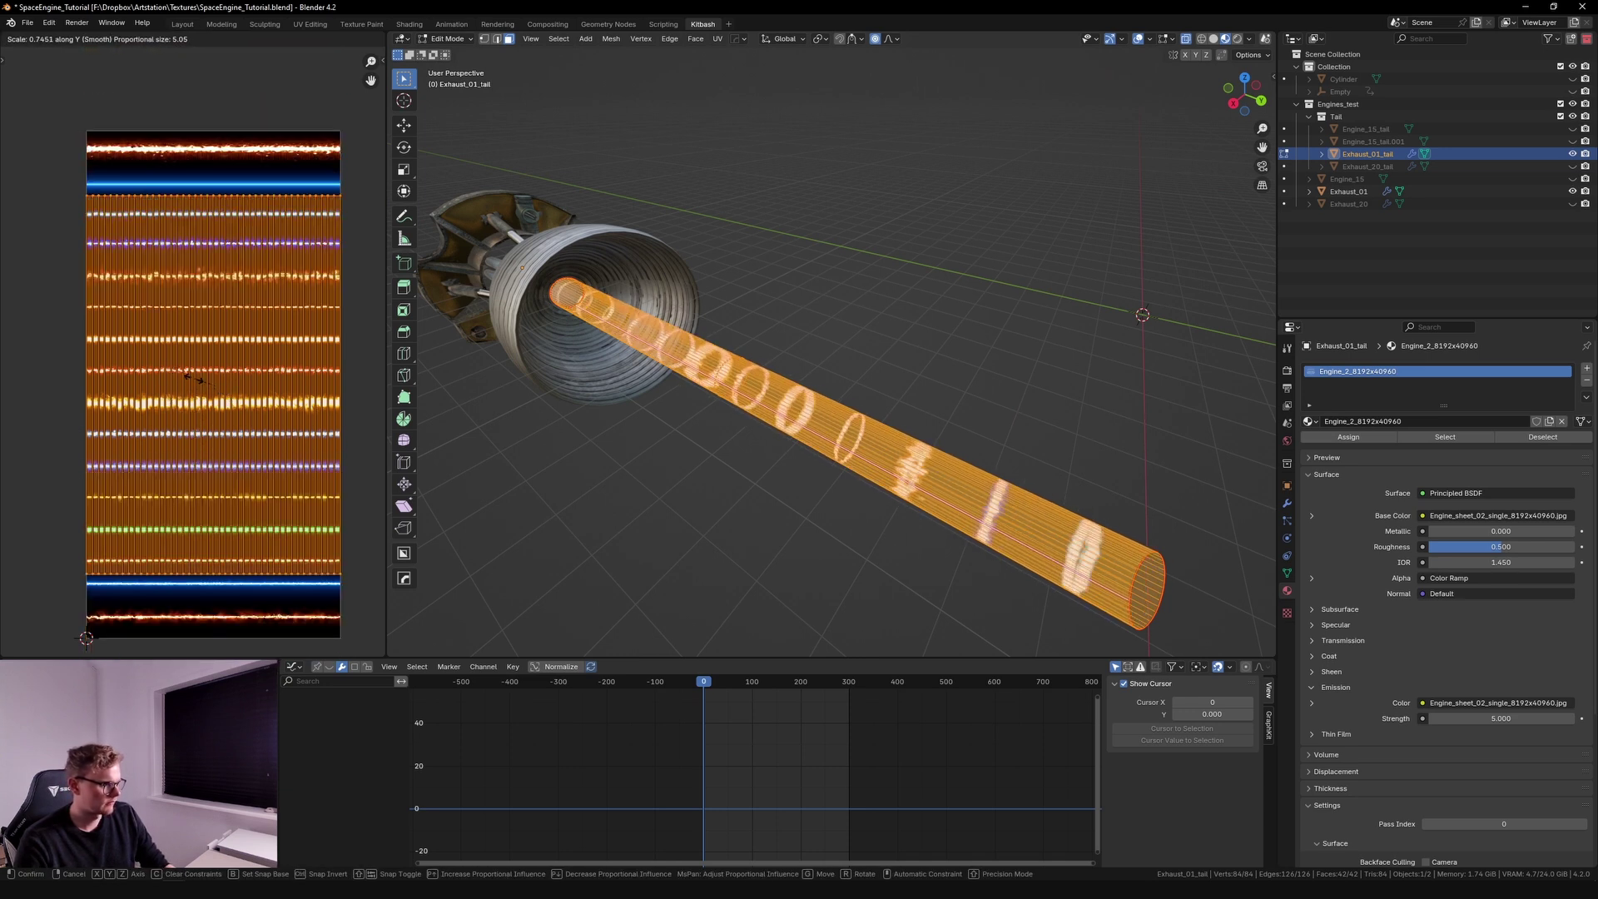
{"action": "left_click", "coordinate": [209, 386]}
{"action": "key", "text": "s"}
{"action": "key", "text": "y"}
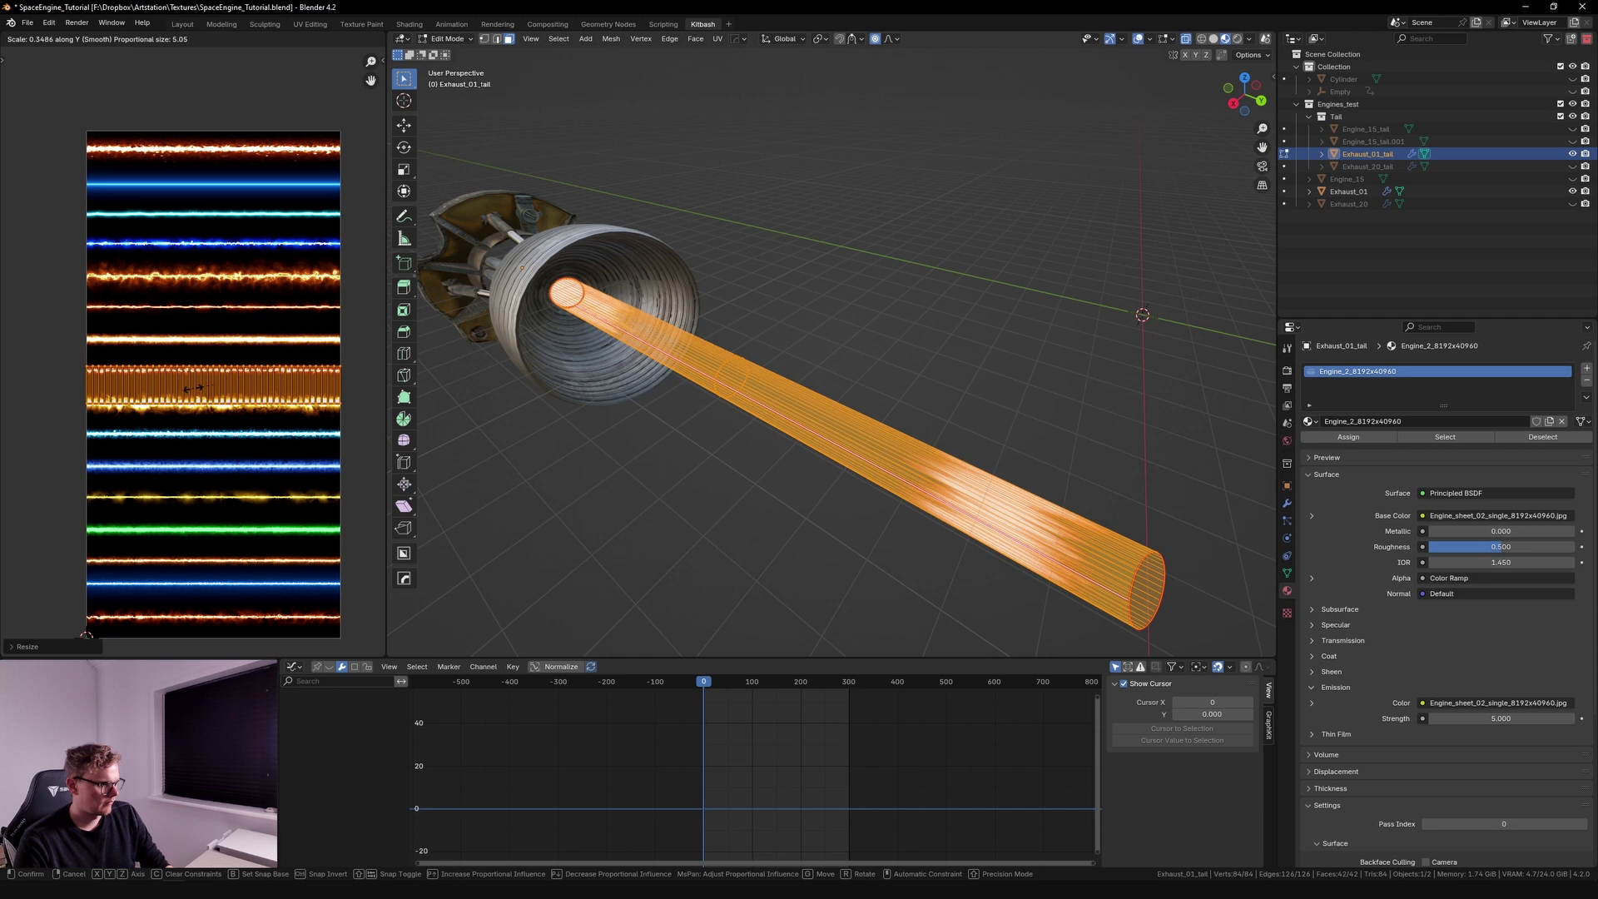
{"action": "left_click", "coordinate": [209, 386]}
- Move the narrow UV strip onto an orange flame row and check the rod
{"action": "key", "text": "g"}
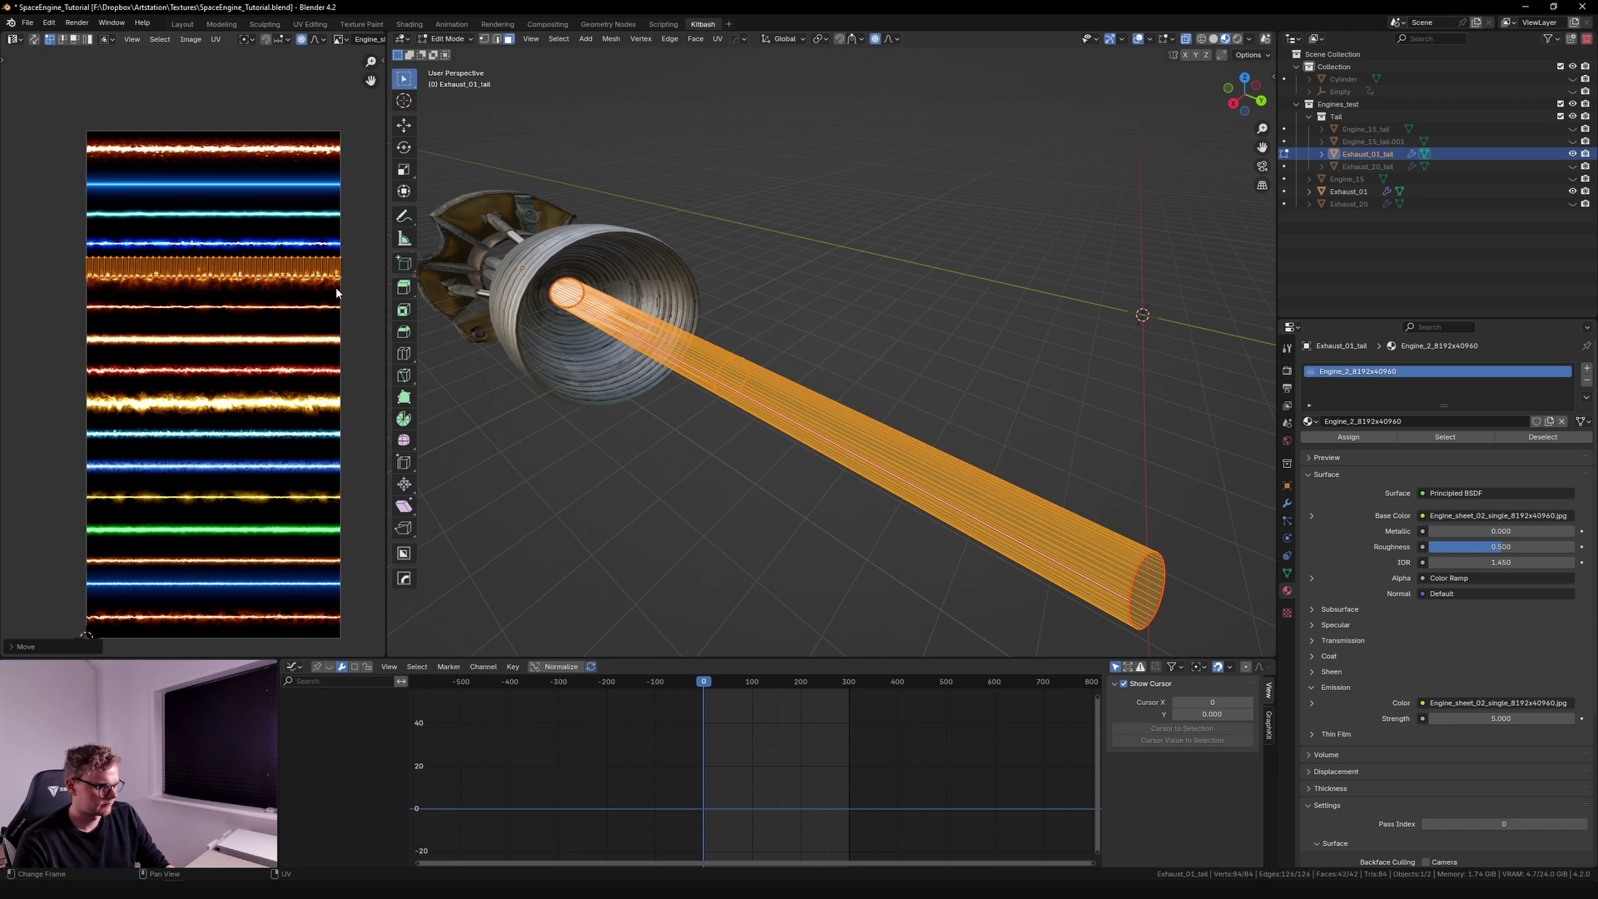
{"action": "scroll", "coordinate": [710, 335], "scroll_direction": "up", "scroll_amount": 1}
{"action": "key", "text": "Tab"}
{"action": "mouse_move", "coordinate": [667, 356]}
{"action": "middle_mouse_down"}
{"action": "mouse_move", "coordinate": [737, 332]}
{"action": "mouse_move", "coordinate": [696, 374]}
{"action": "mouse_move", "coordinate": [663, 373]}
{"action": "mouse_move", "coordinate": [674, 386]}
{"action": "middle_mouse_up"}
{"action": "key", "text": "Tab"}
- Add an edge loop near the nozzle and widen it into a cone, with proportional editing off
{"action": "key", "text": "ctrl+r"}
{"action": "left_click", "coordinate": [623, 380]}
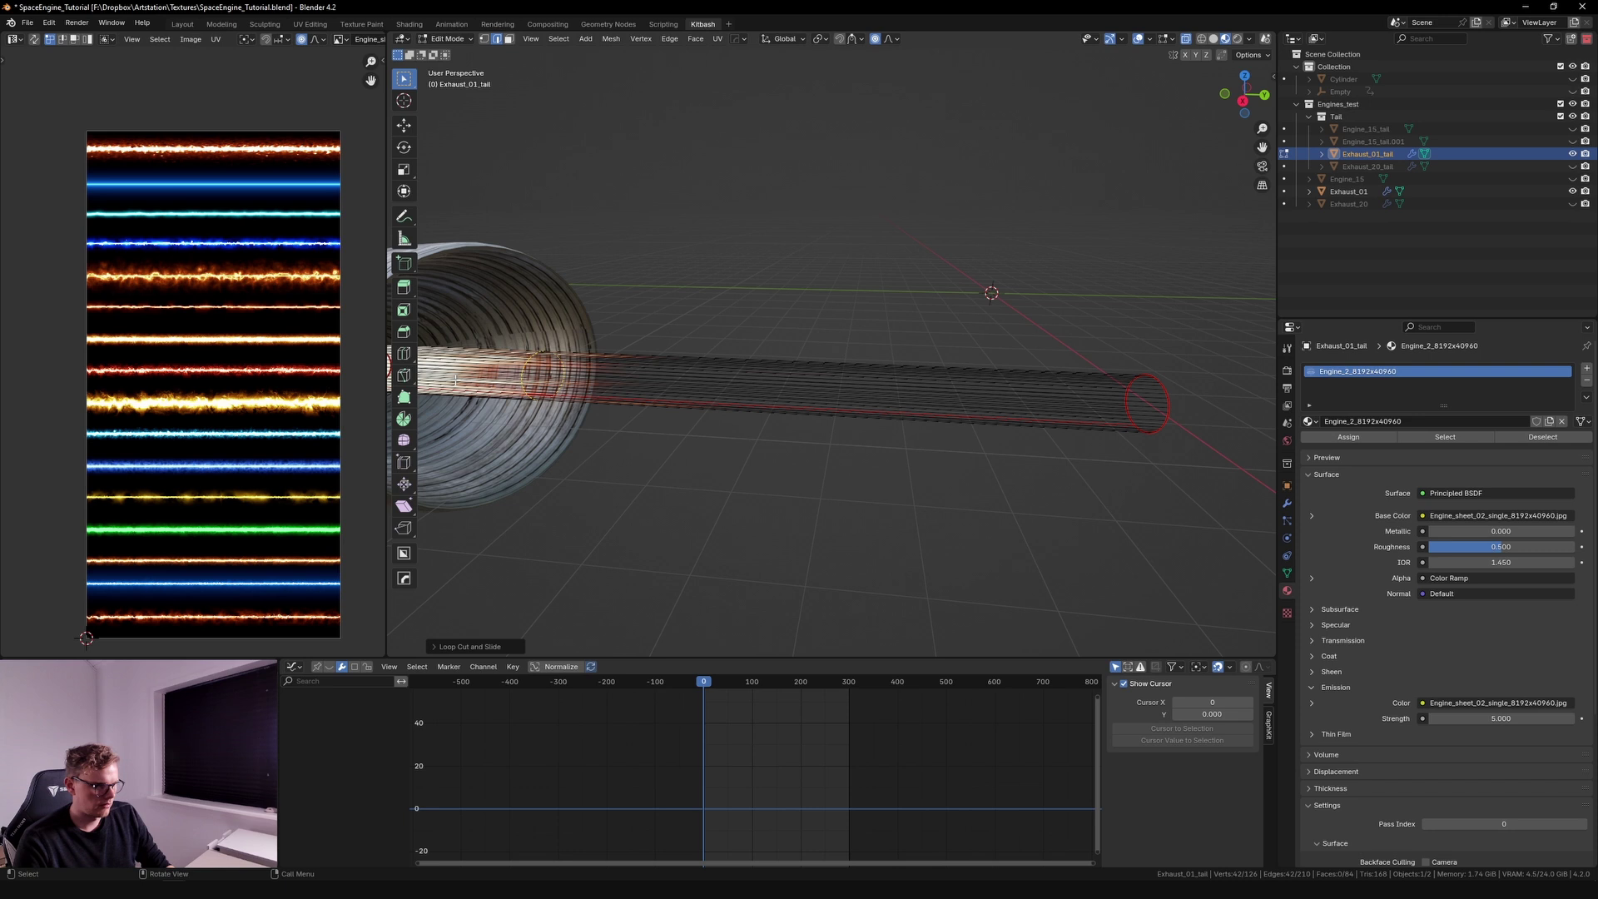
{"action": "scroll", "coordinate": [455, 381], "scroll_direction": "up", "scroll_amount": 2}
{"action": "key", "text": "s"}
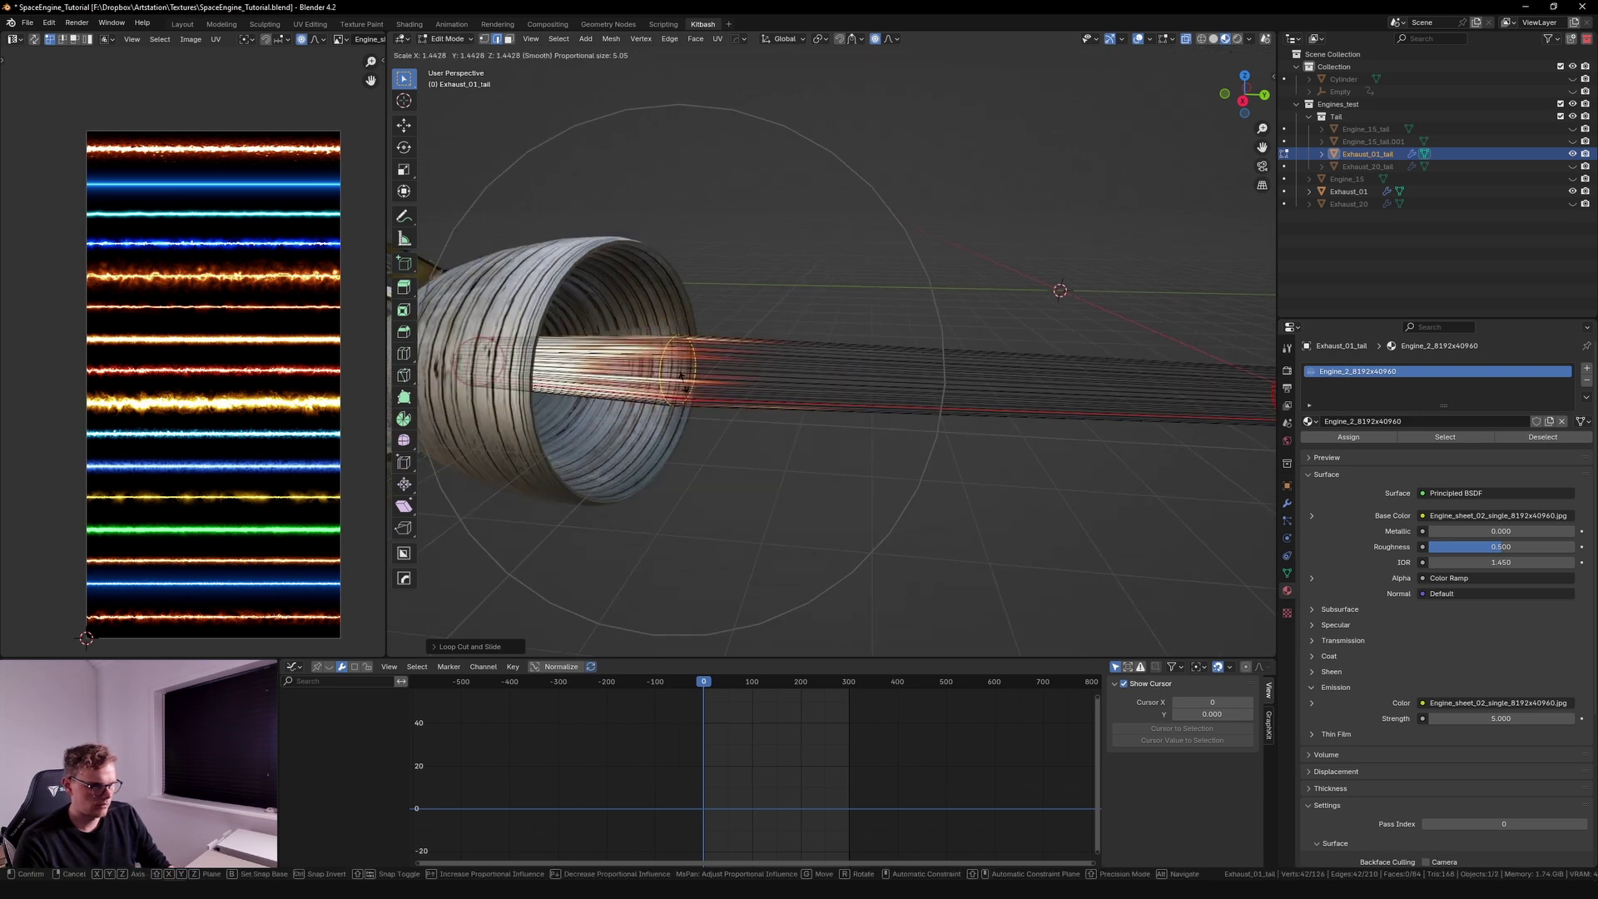
{"action": "key", "text": "Escape"}
{"action": "left_click", "coordinate": [874, 41]}
{"action": "key", "text": "s"}
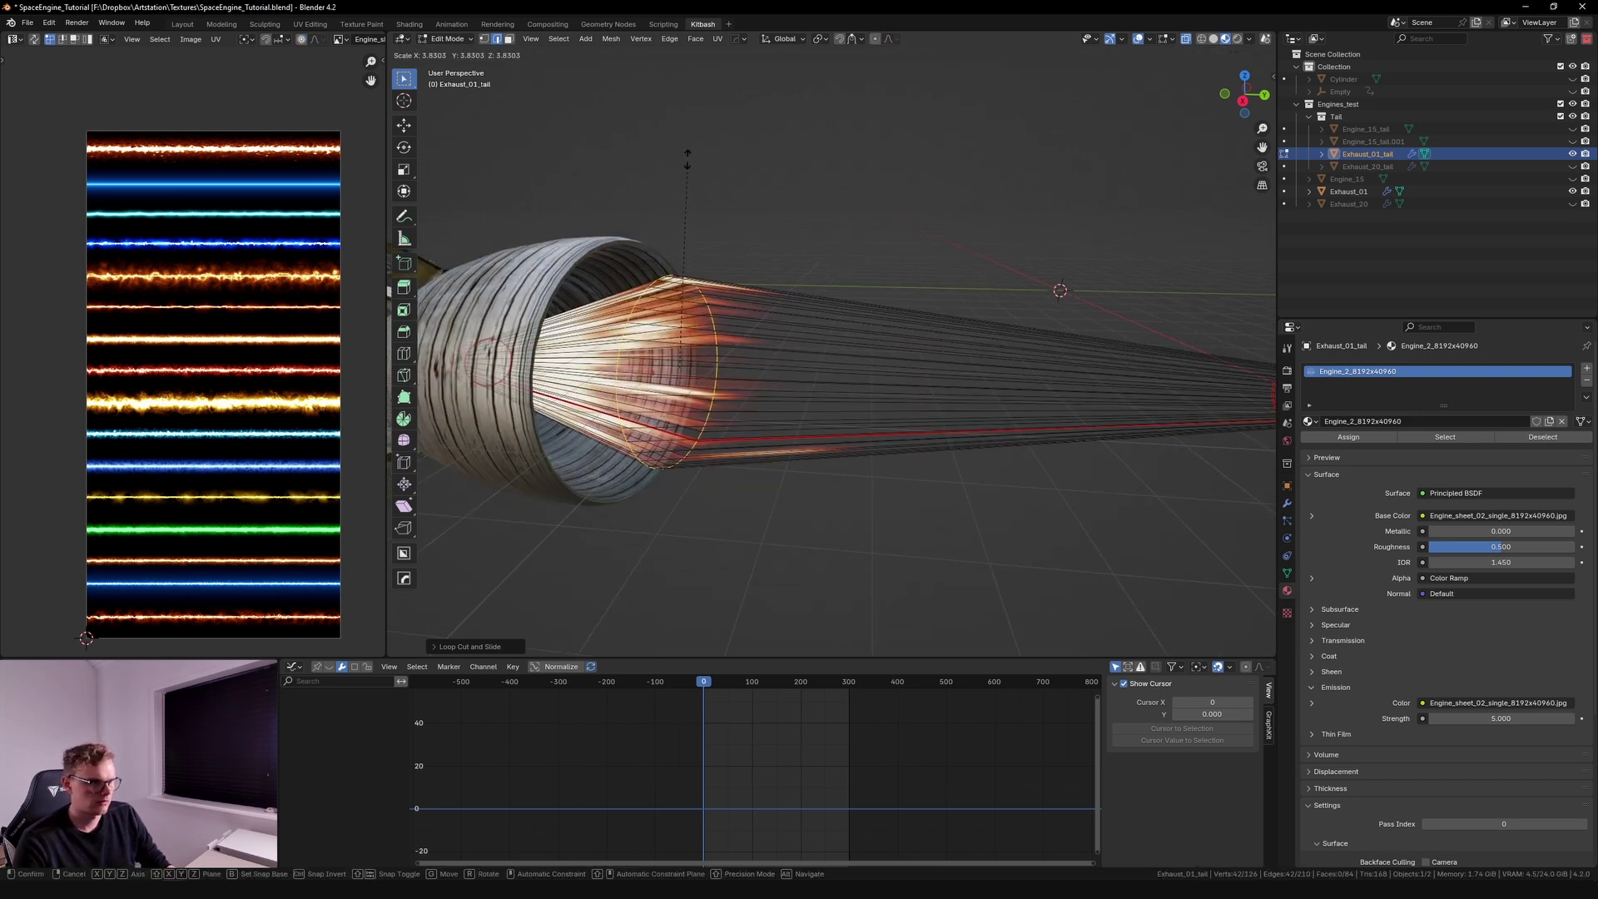
{"action": "left_click", "coordinate": [741, 182]}
{"action": "middle_click_drag", "start_coordinate": [741, 182], "coordinate": [657, 323], "text": "shift"}
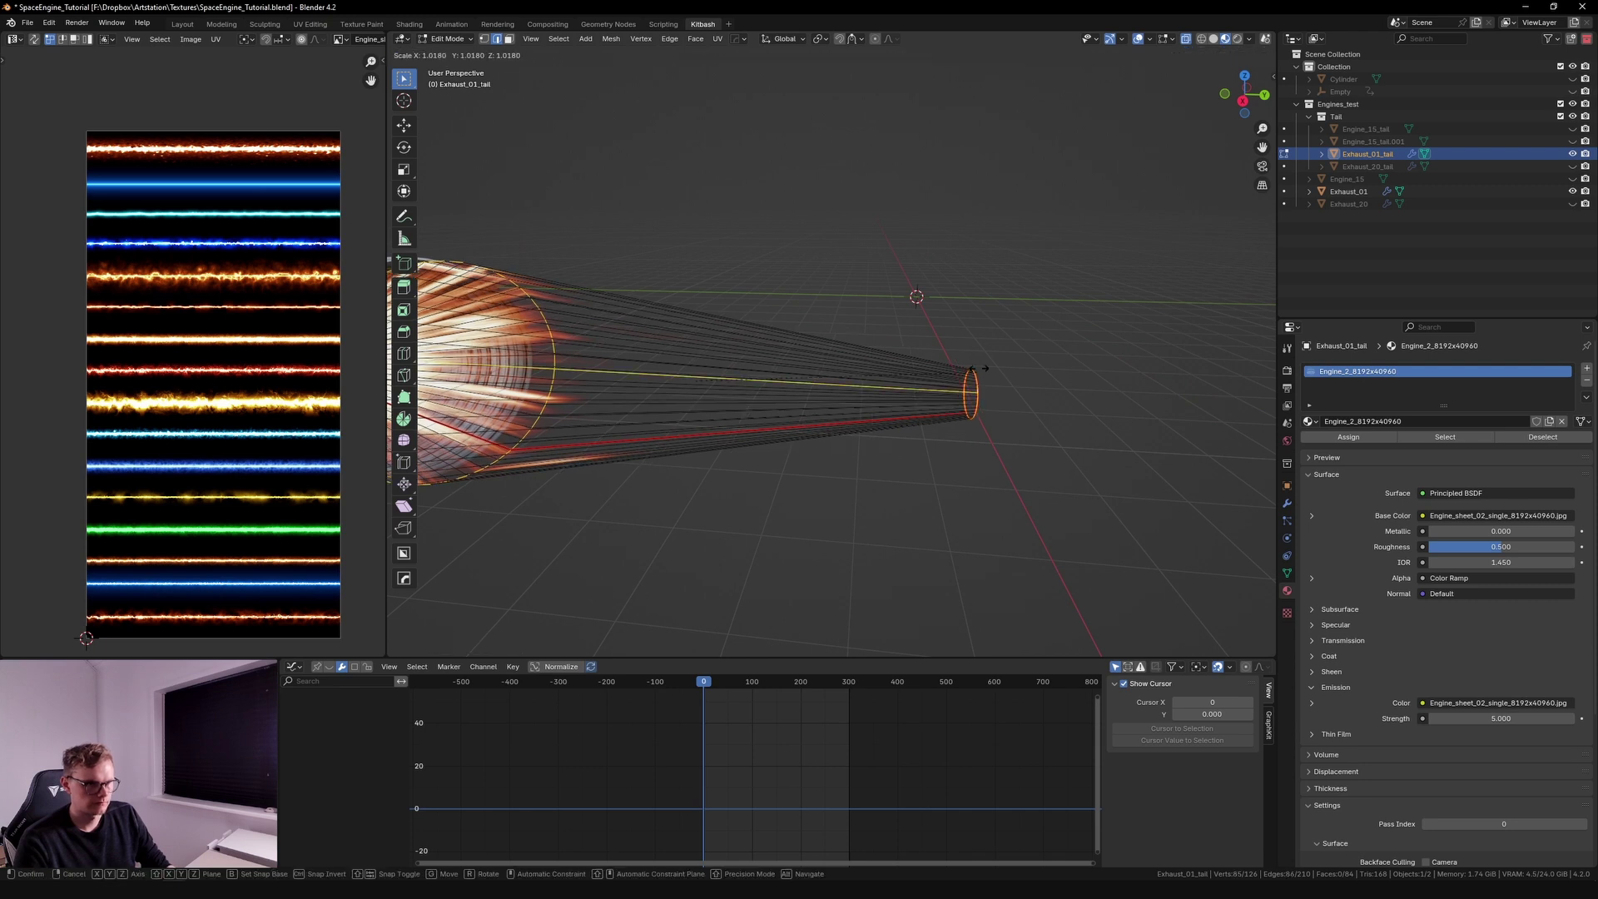
- Scale up the far end loop of the exhaust tail
{"action": "left_click", "coordinate": [975, 408]}
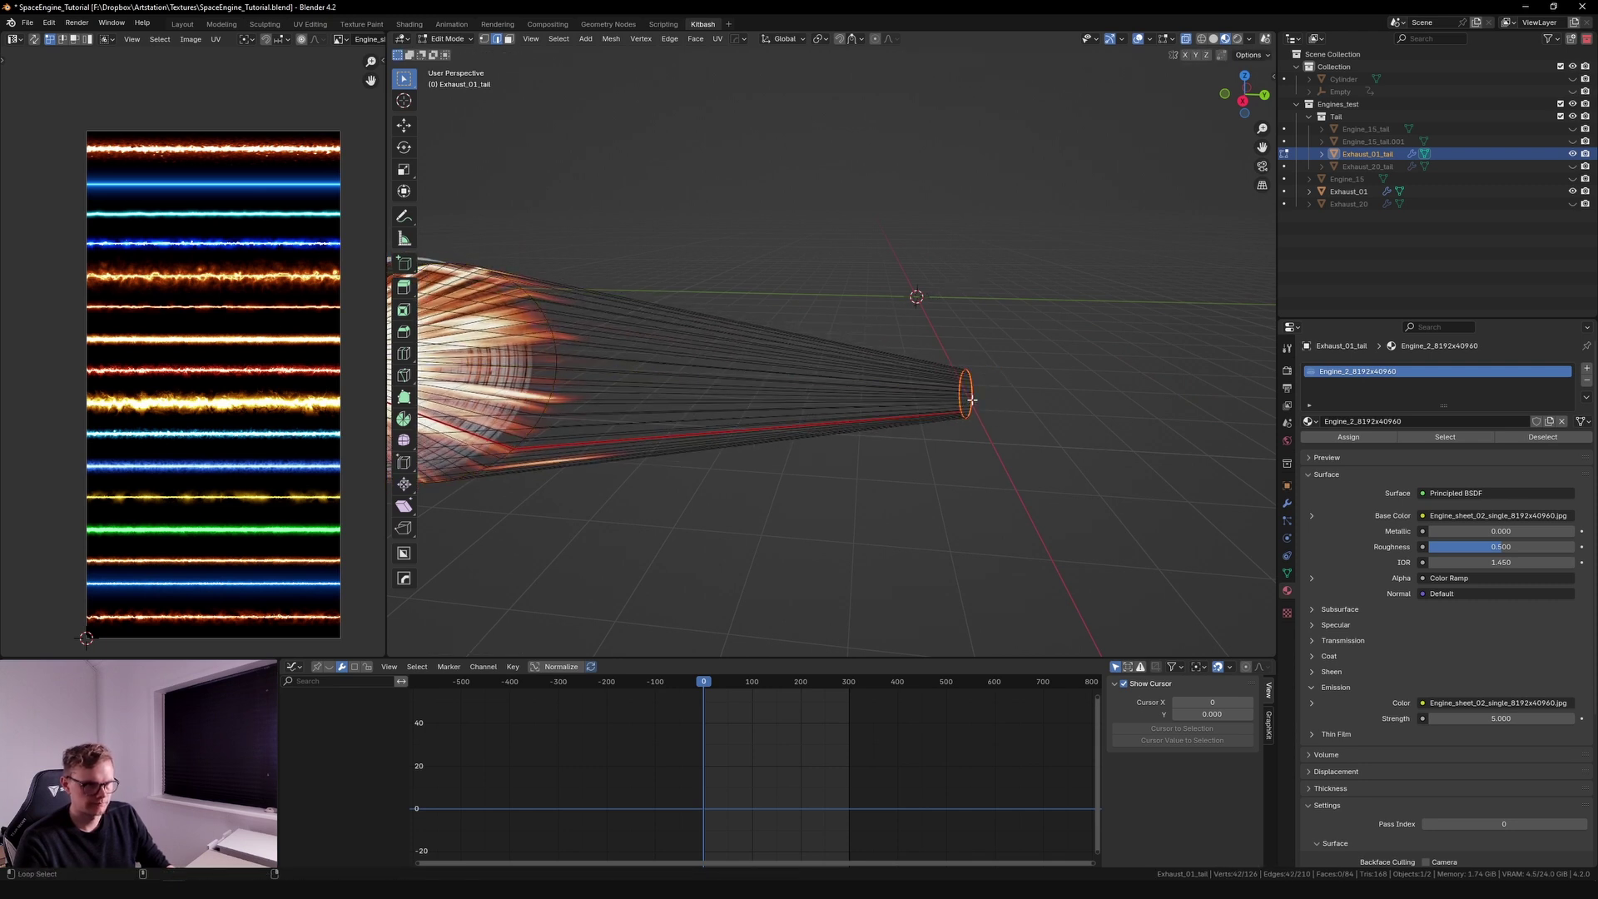
{"action": "key", "text": "s"}
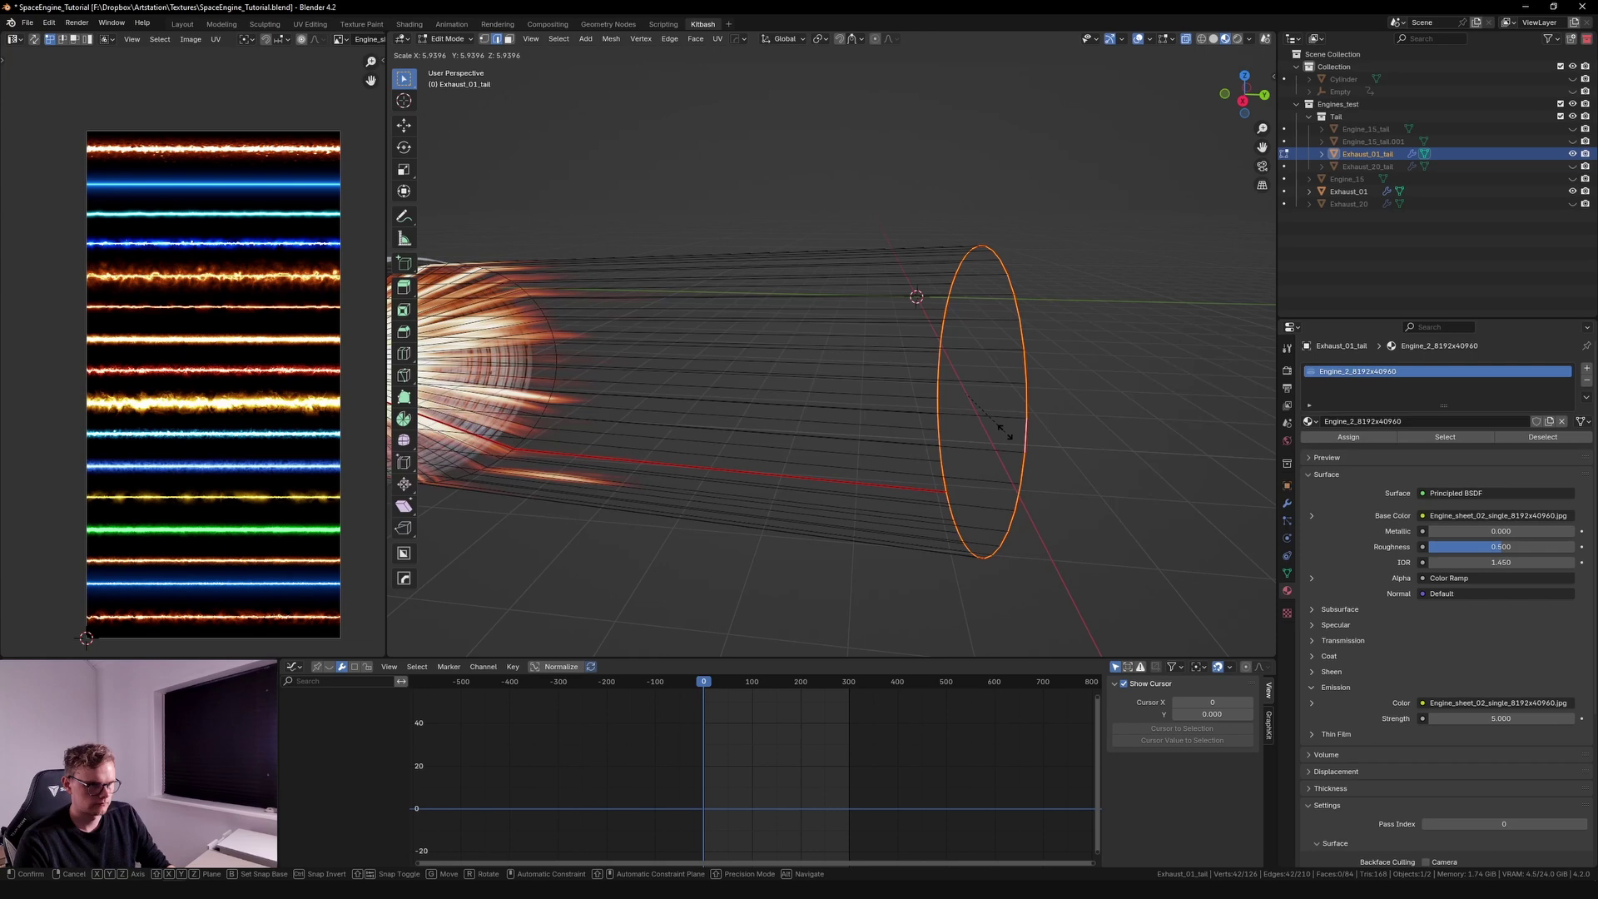
{"action": "left_click", "coordinate": [1012, 435]}
{"action": "scroll", "coordinate": [919, 413], "scroll_direction": "up", "scroll_amount": 2}
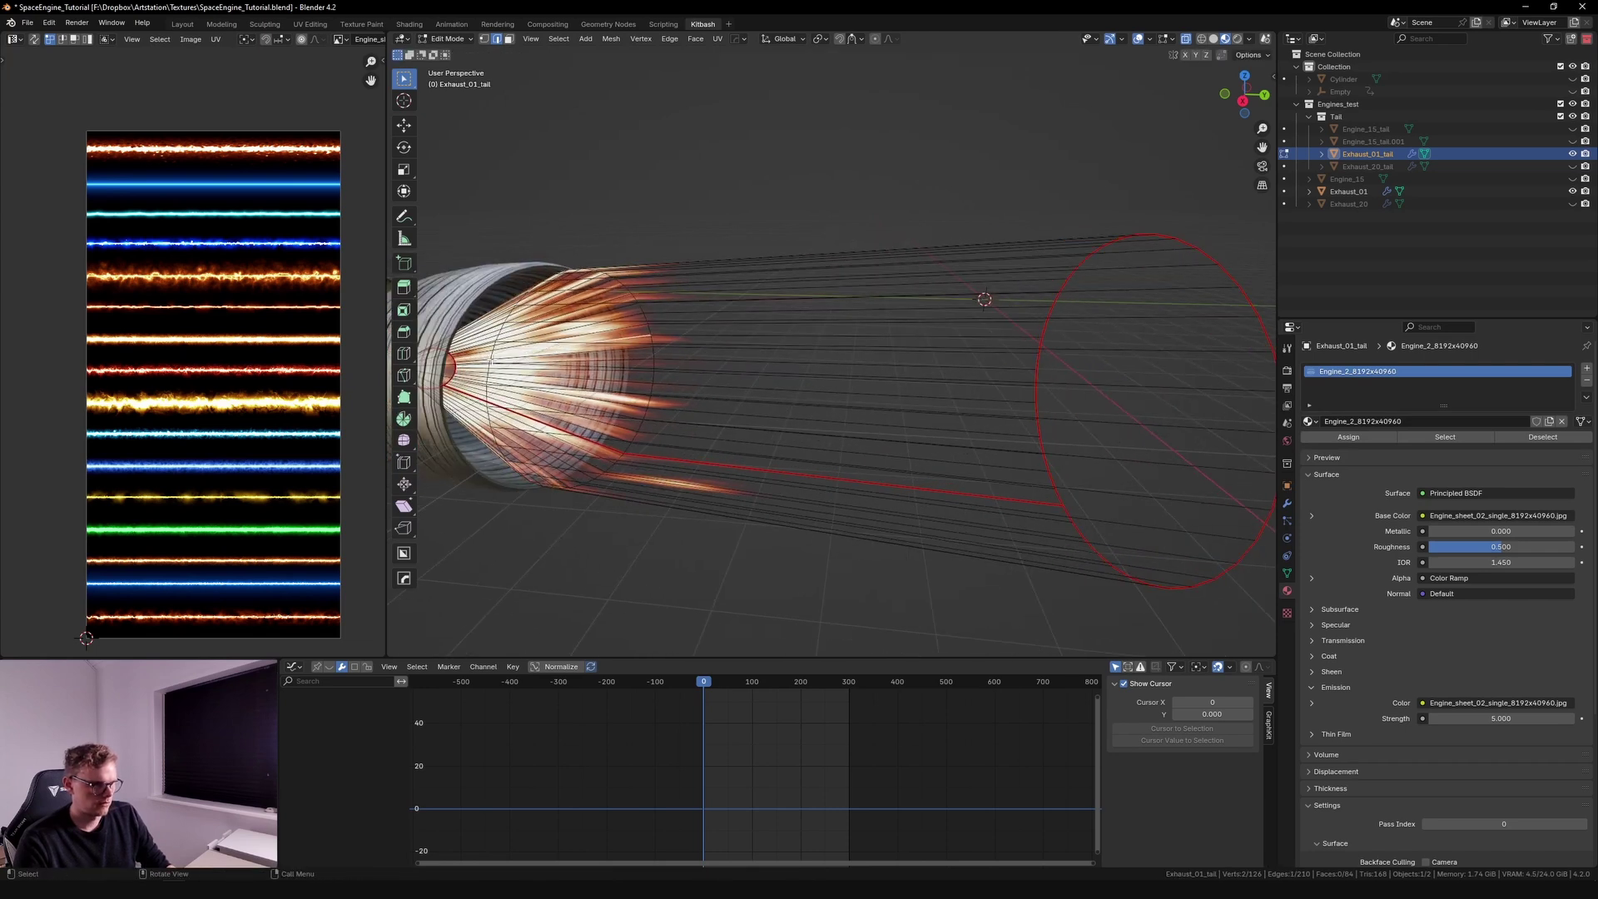
- Bevel the loop near the engine nozzle with 12 segments
{"action": "middle_click_drag", "start_coordinate": [620, 370], "coordinate": [549, 333]}
{"action": "key", "text": "ctrl+b"}
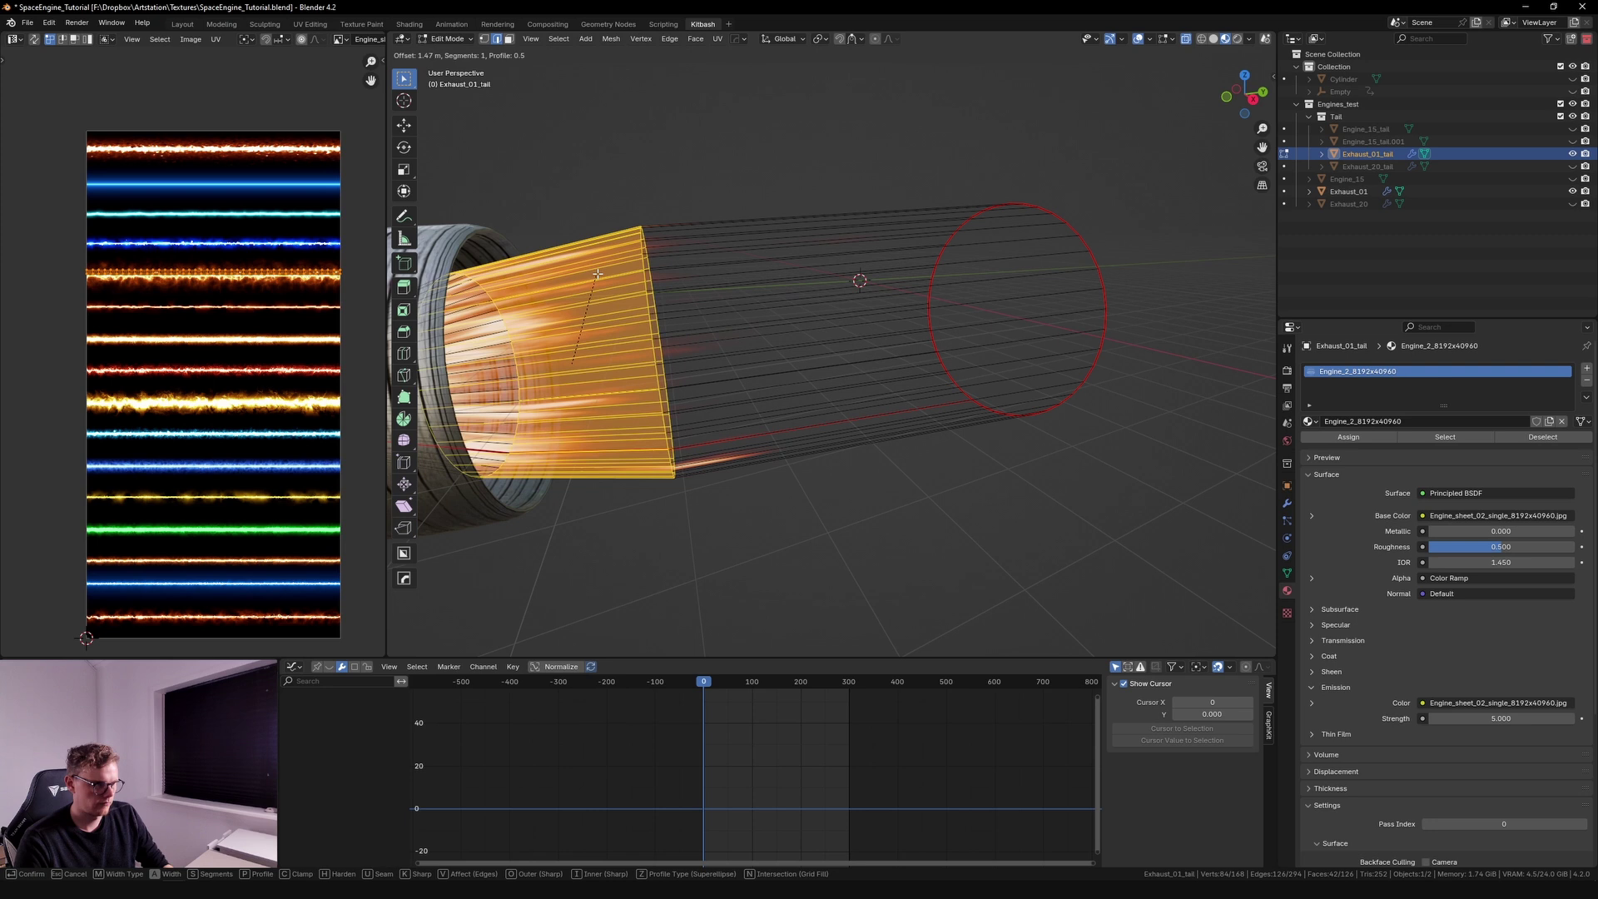
{"action": "scroll", "coordinate": [574, 283], "scroll_direction": "up", "scroll_amount": 5}
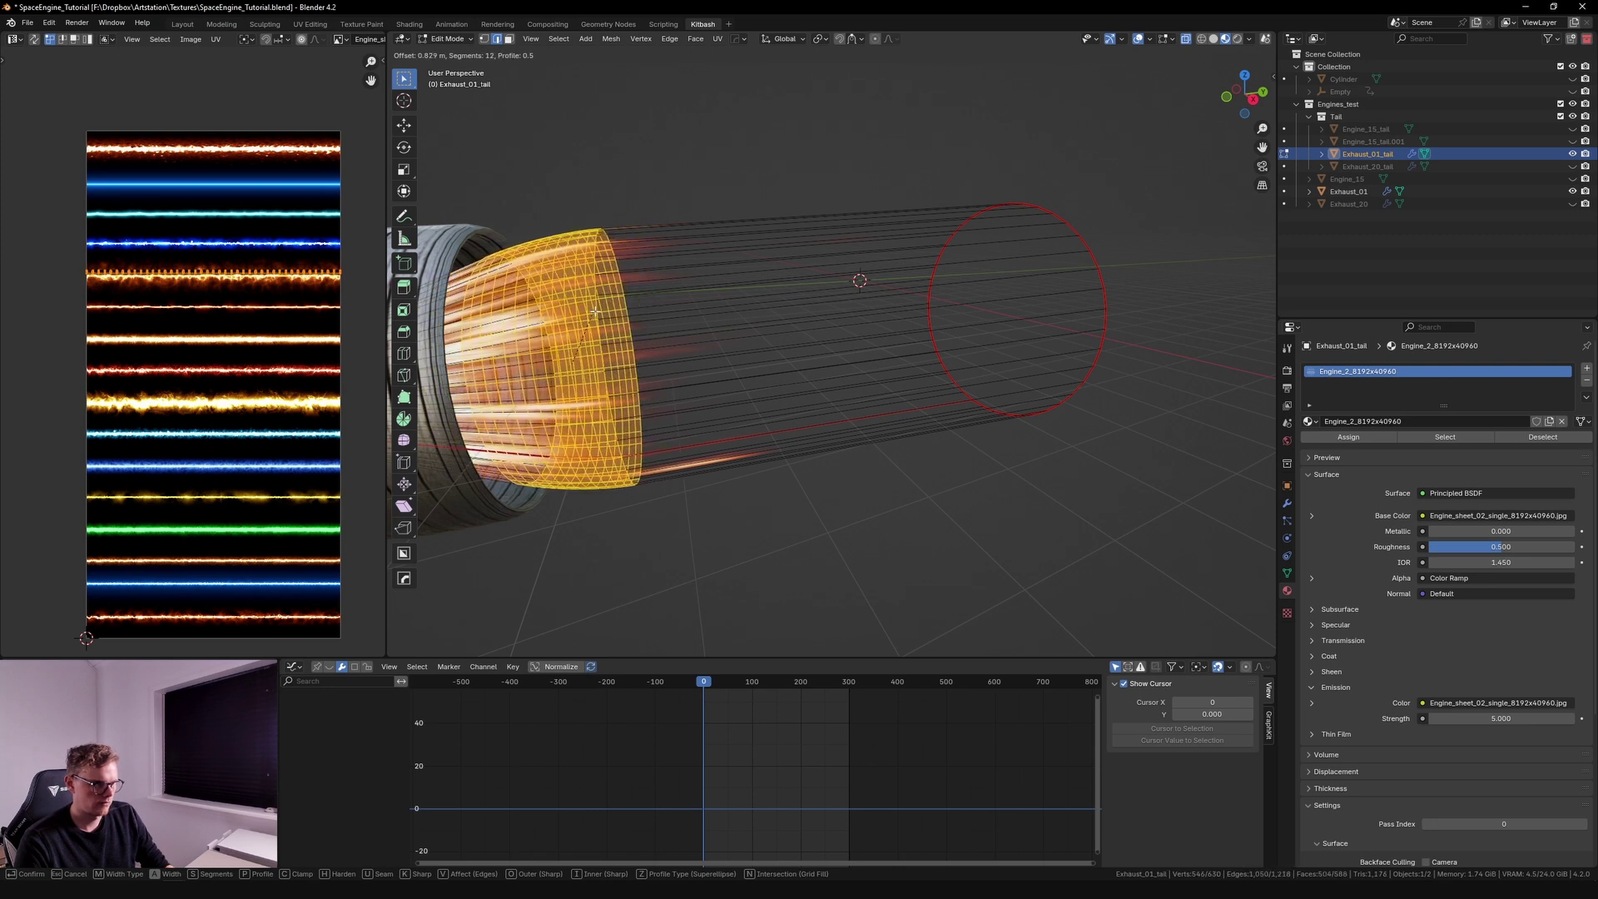
- Confirm the bevel and play the animation to preview the flame
{"action": "left_click", "coordinate": [573, 245]}
{"action": "key", "text": "Tab"}
{"action": "scroll", "coordinate": [675, 269], "scroll_direction": "down", "scroll_amount": 2}
{"action": "middle_click_drag", "start_coordinate": [677, 272], "coordinate": [637, 260]}
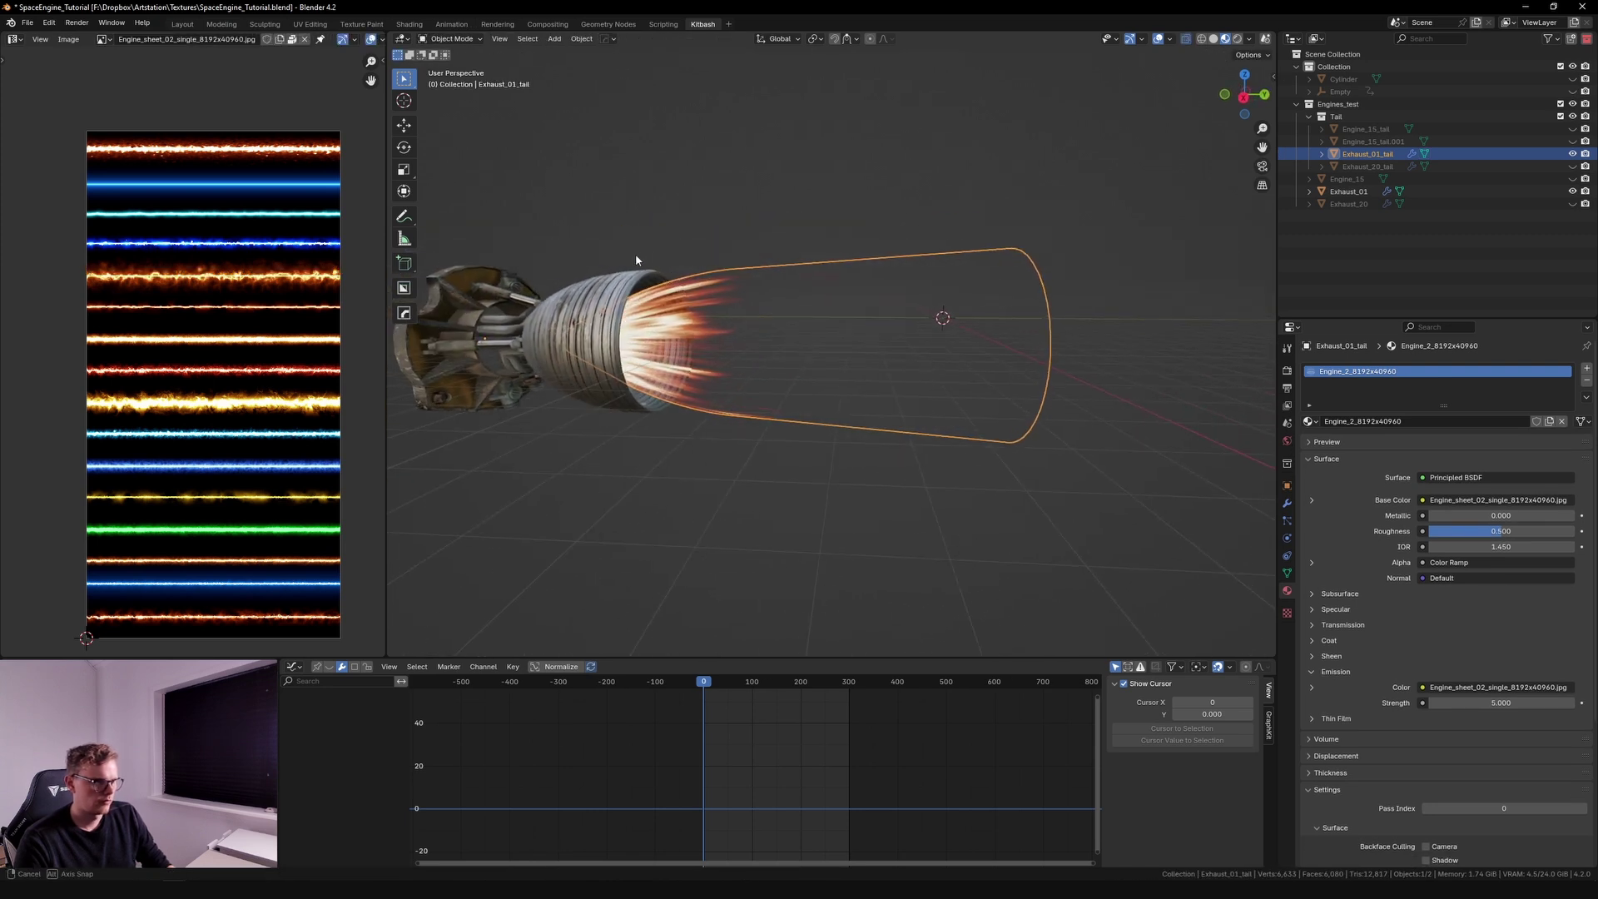
{"action": "key", "text": "space"}
{"action": "middle_click_drag", "start_coordinate": [726, 287], "coordinate": [696, 323]}
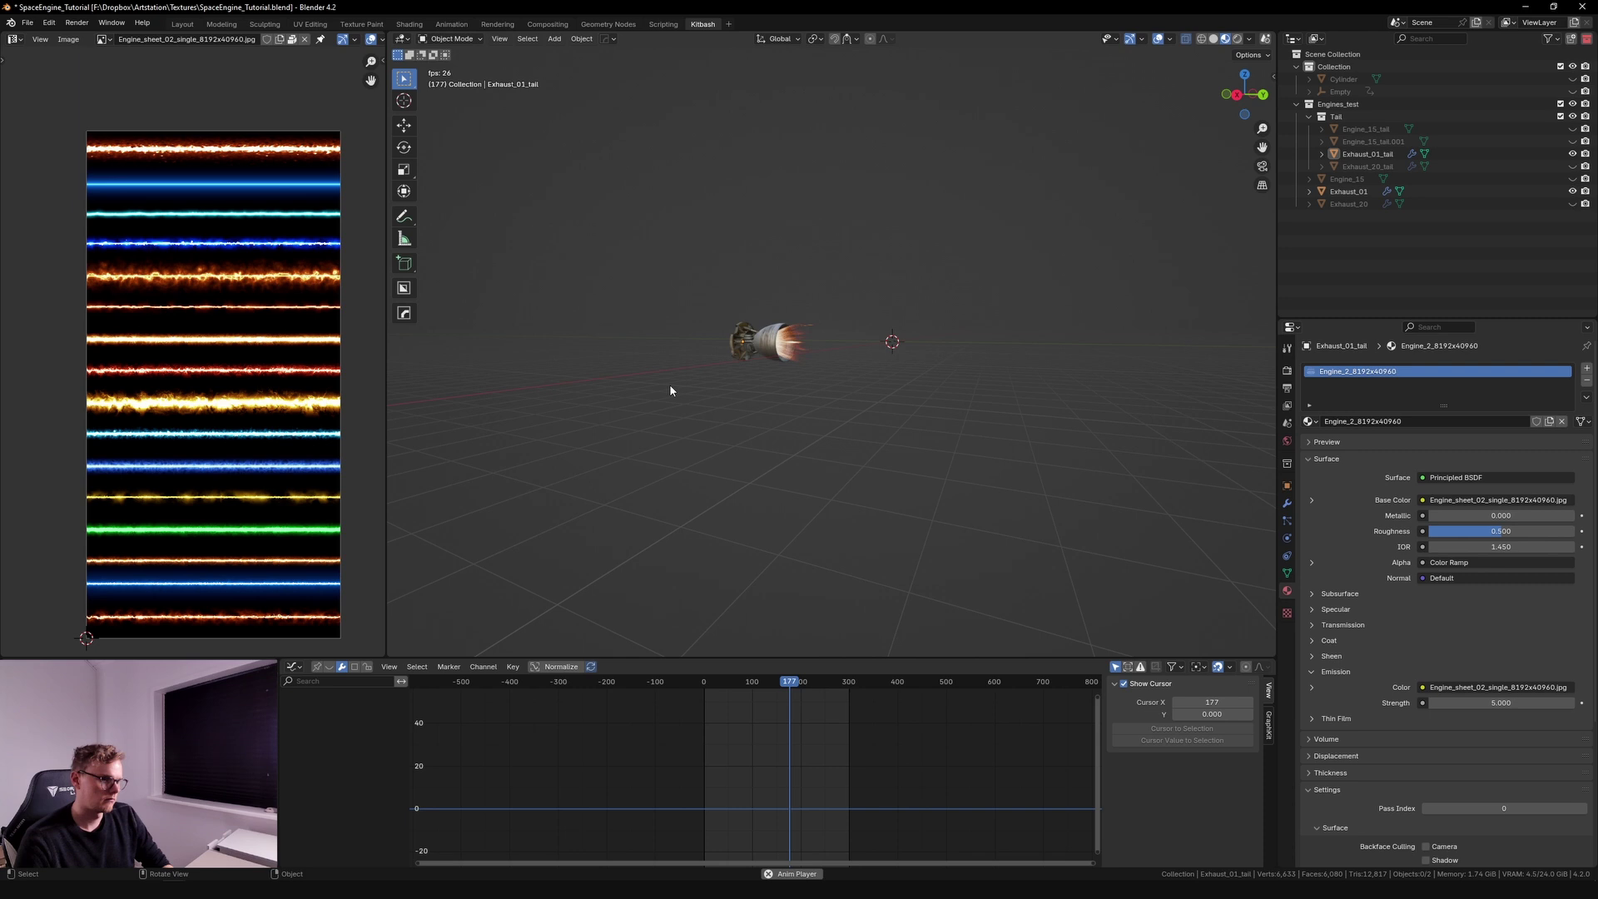
{"action": "scroll", "coordinate": [792, 331], "scroll_direction": "up", "scroll_amount": 2}
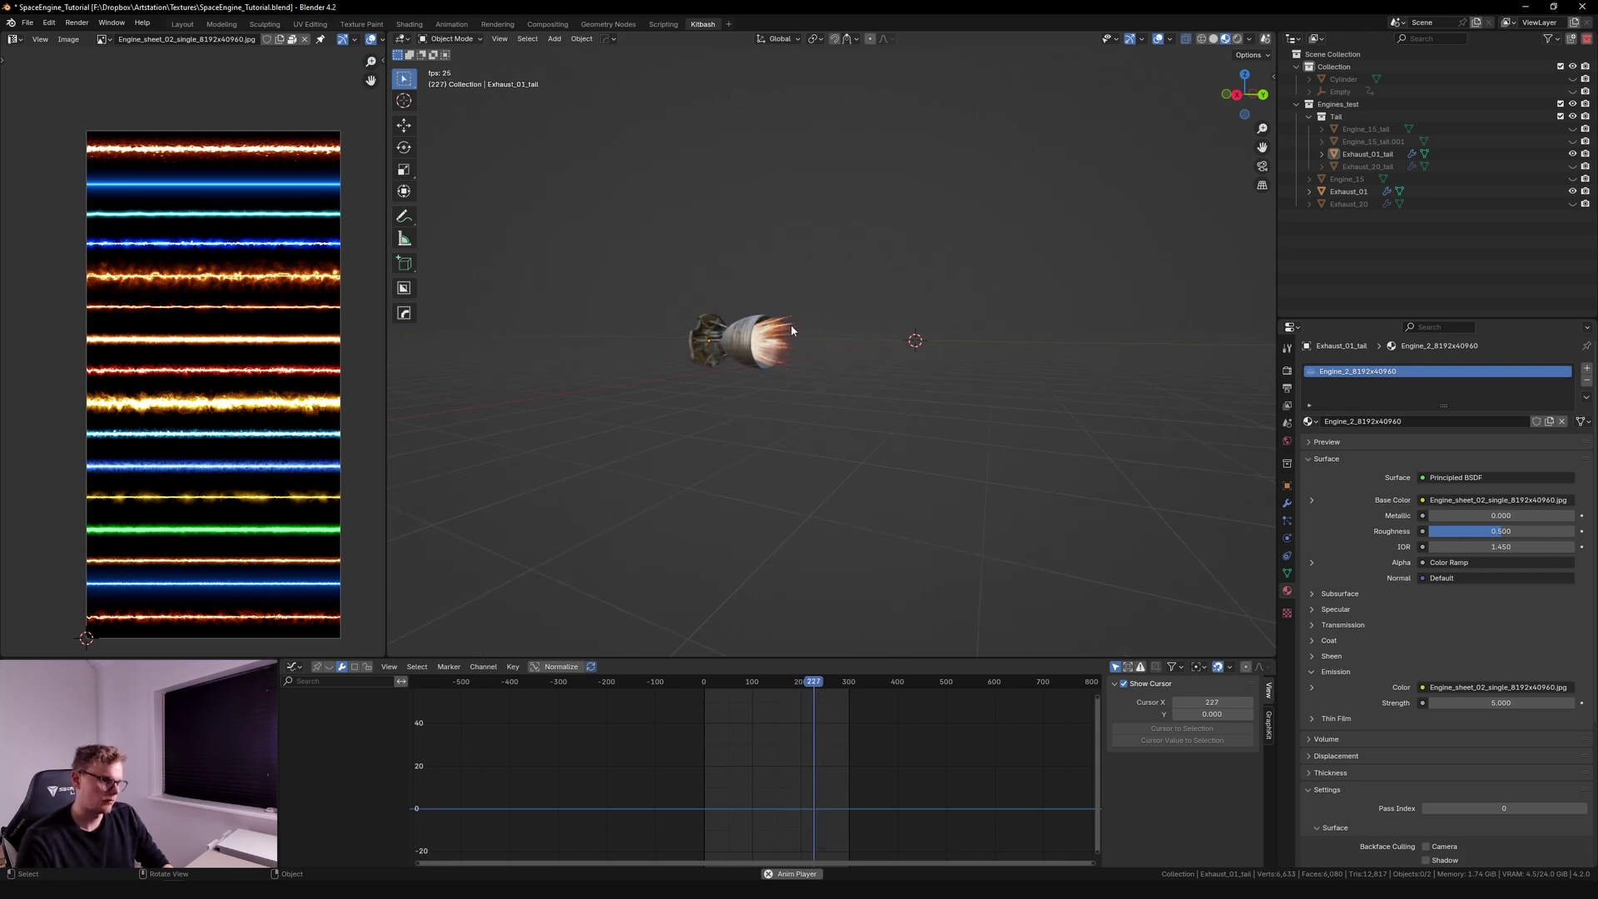
- Duplicate the exhaust tail in place and shrink its width while keeping its length
{"action": "left_click", "coordinate": [772, 351]}
{"action": "scroll", "coordinate": [771, 348], "scroll_direction": "up", "scroll_amount": 3}
{"action": "middle_click_drag", "start_coordinate": [766, 344], "coordinate": [748, 346]}
{"action": "key", "text": "shift+d"}
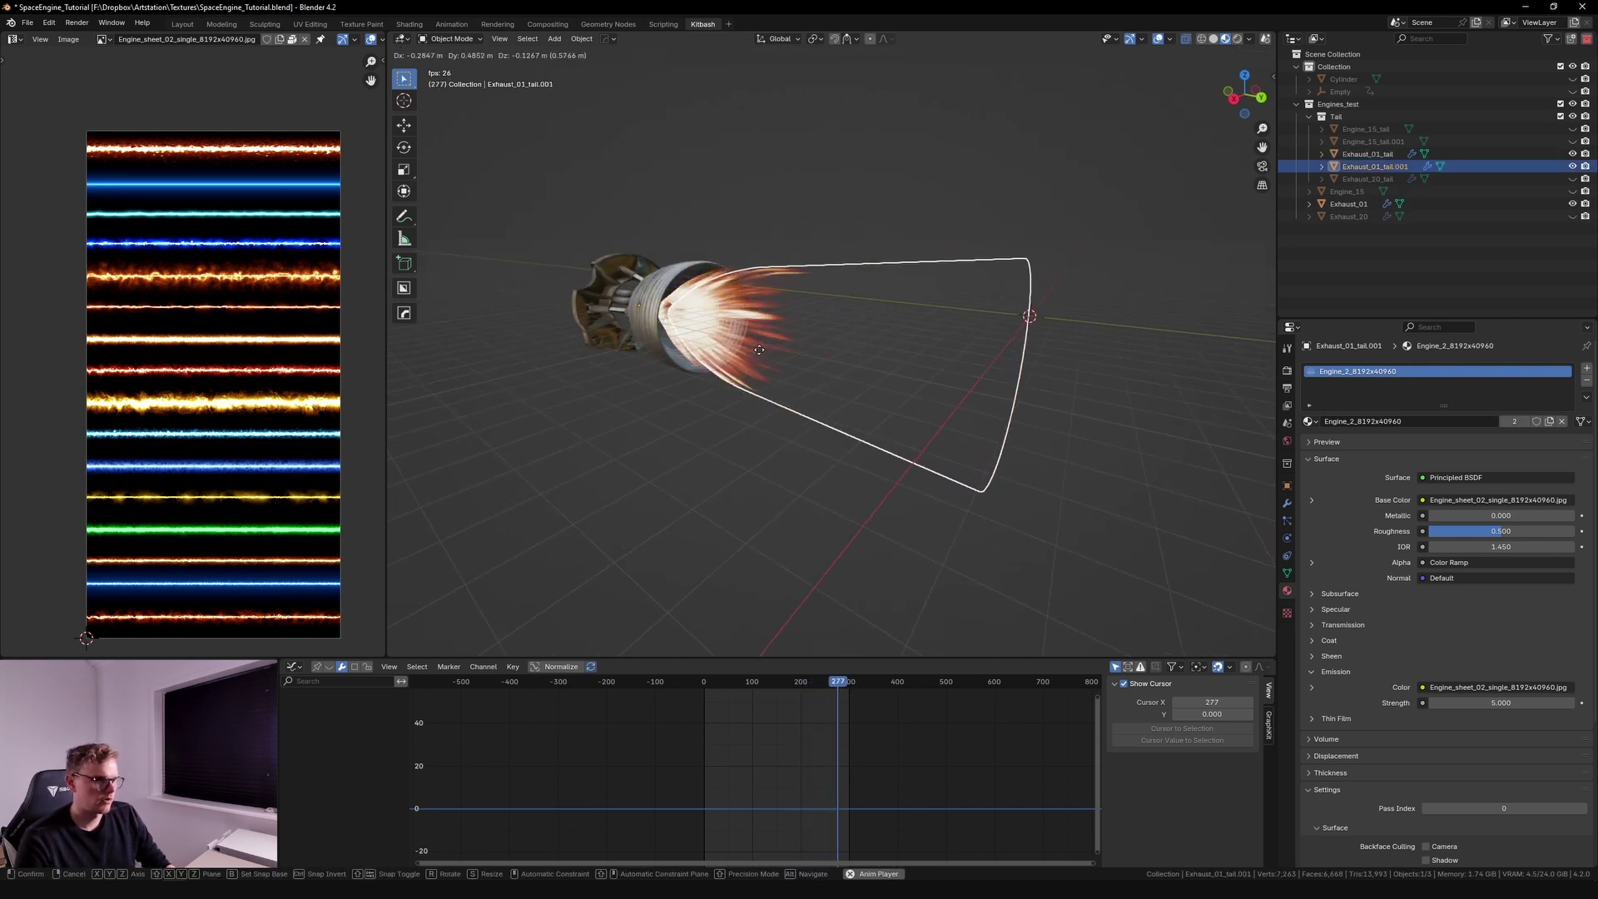
{"action": "right_click", "coordinate": [757, 355]}
{"action": "key", "text": "s"}
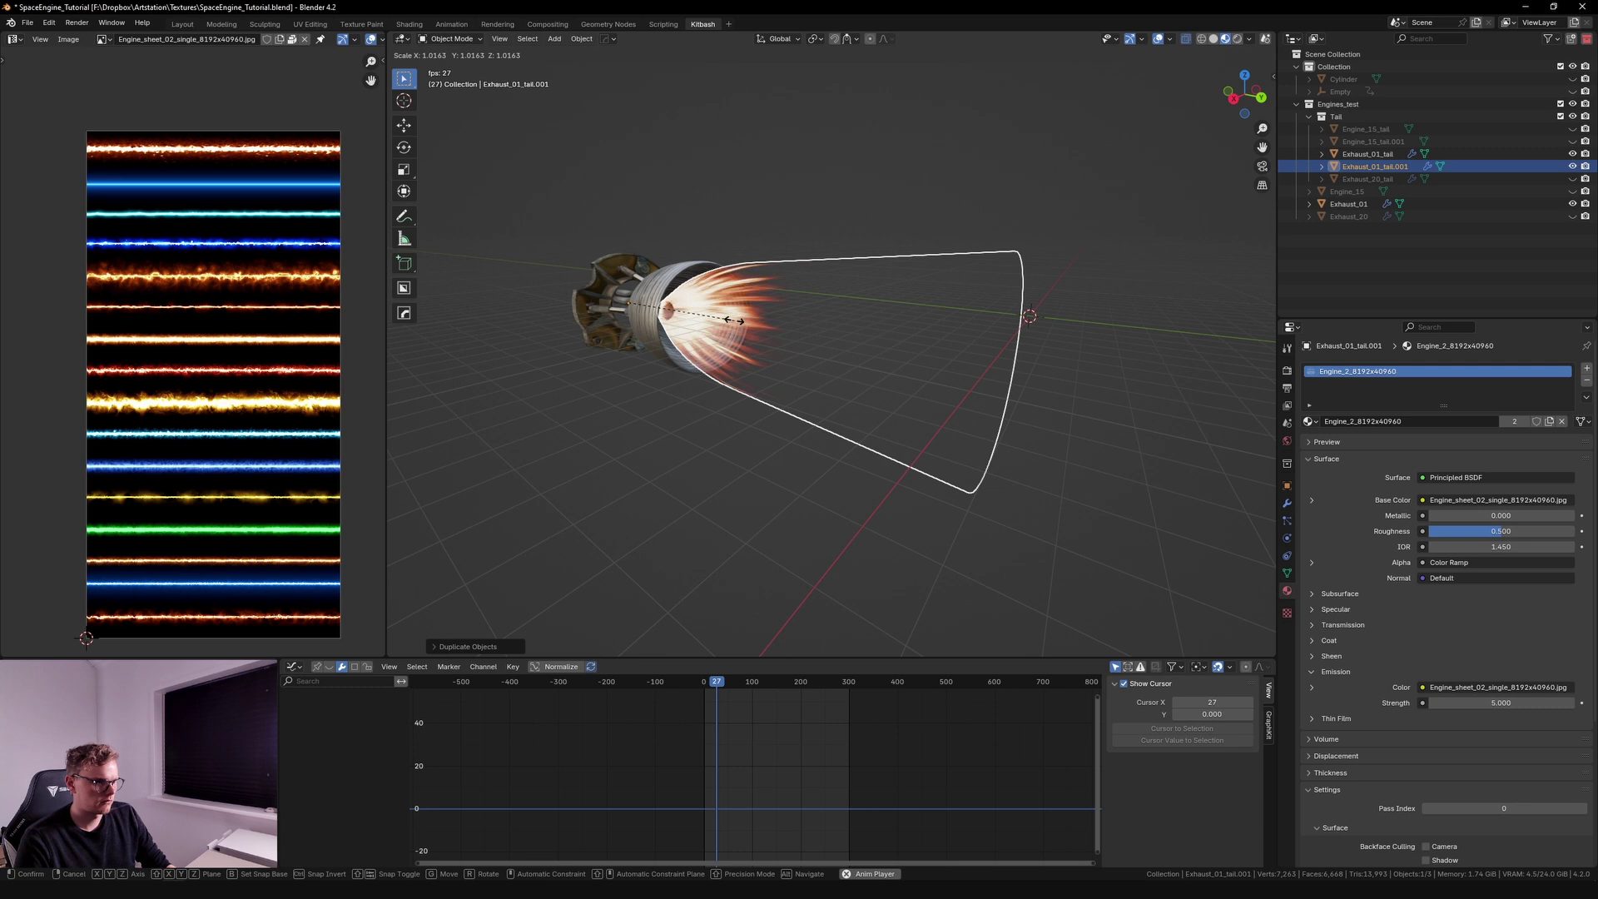
{"action": "key", "text": "shift+x"}
{"action": "key", "text": "shift+y"}
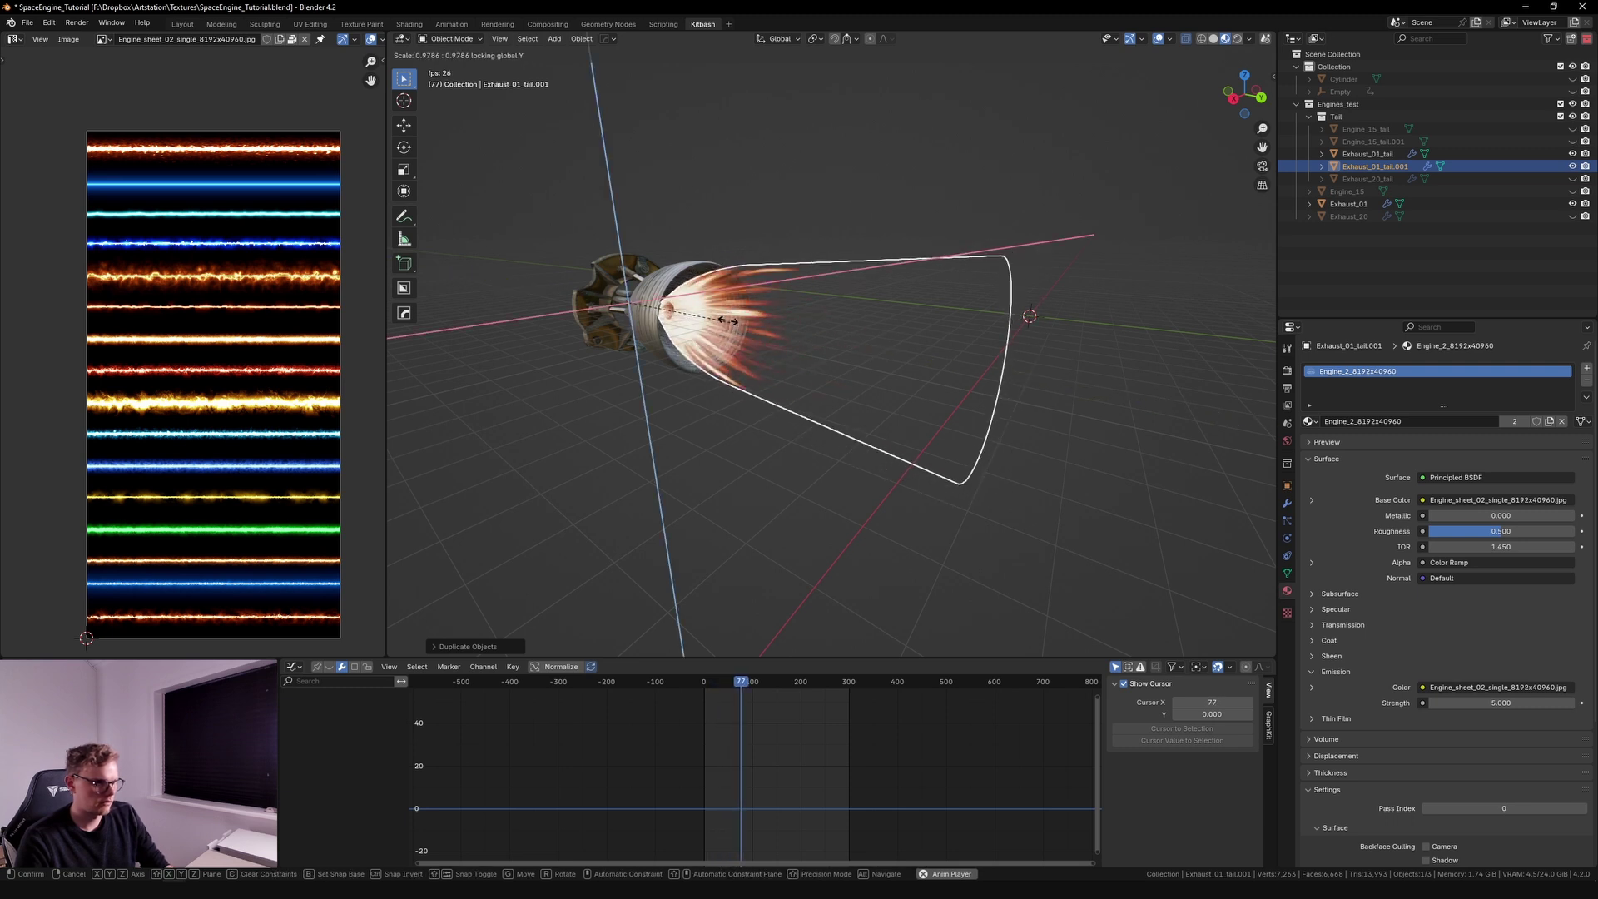
{"action": "mouse_move", "coordinate": [708, 309]}
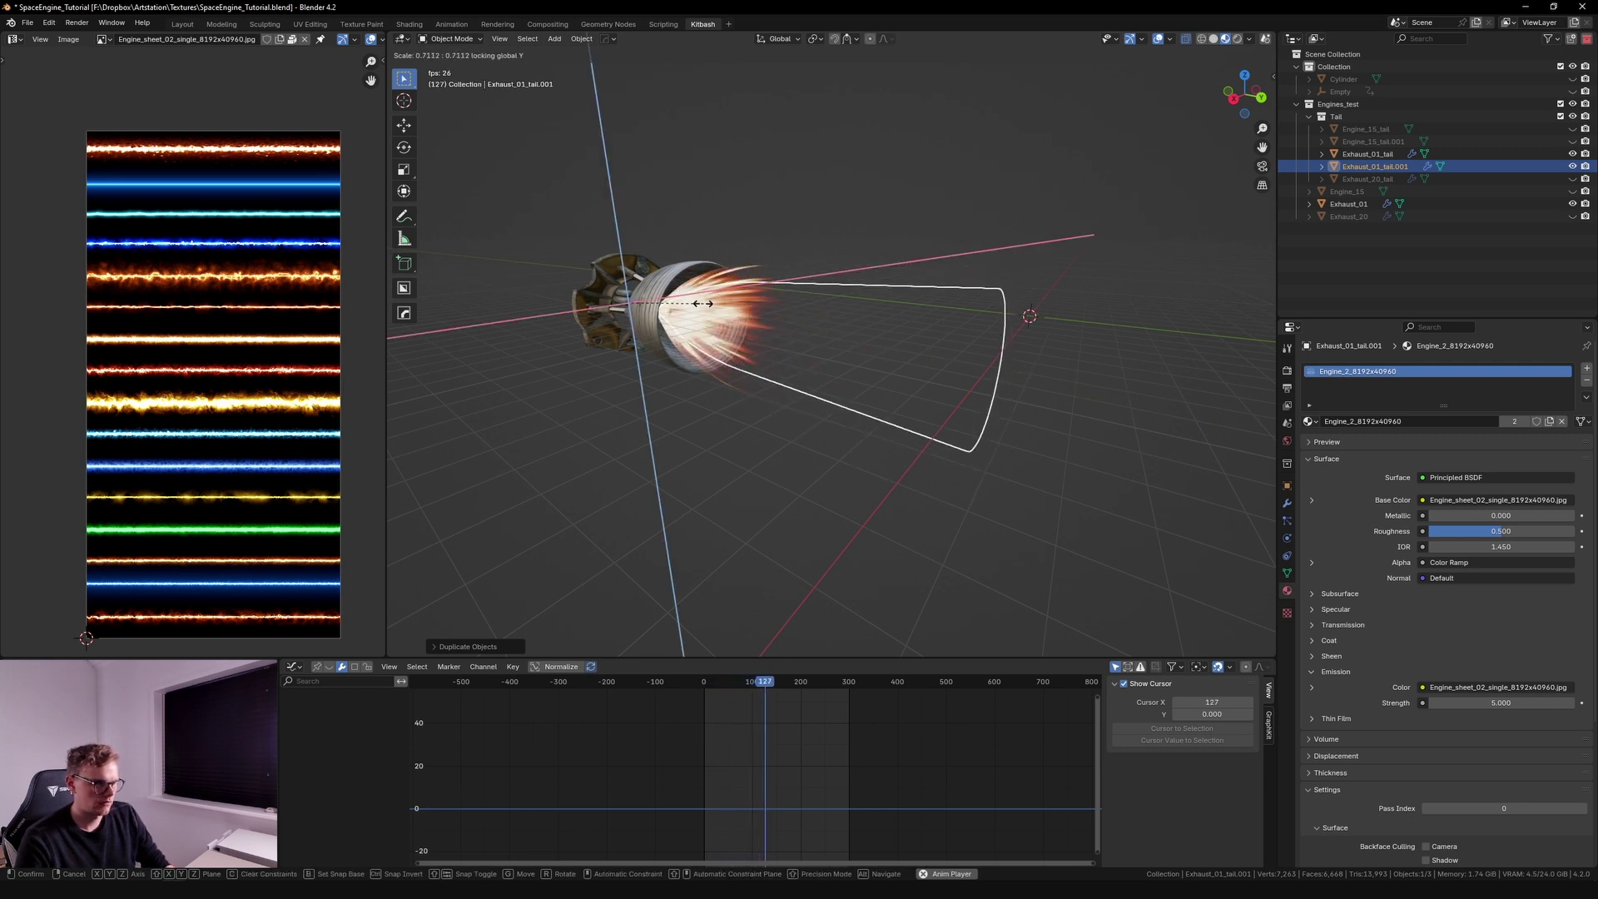
{"action": "left_click", "coordinate": [700, 301]}
{"action": "middle_click_drag", "start_coordinate": [699, 302], "coordinate": [774, 333]}
- Shift the duplicate's UVs vertically onto a different flame strip, then view the Exhaust_20 engine
{"action": "key", "text": "Tab"}
{"action": "key", "text": "a"}
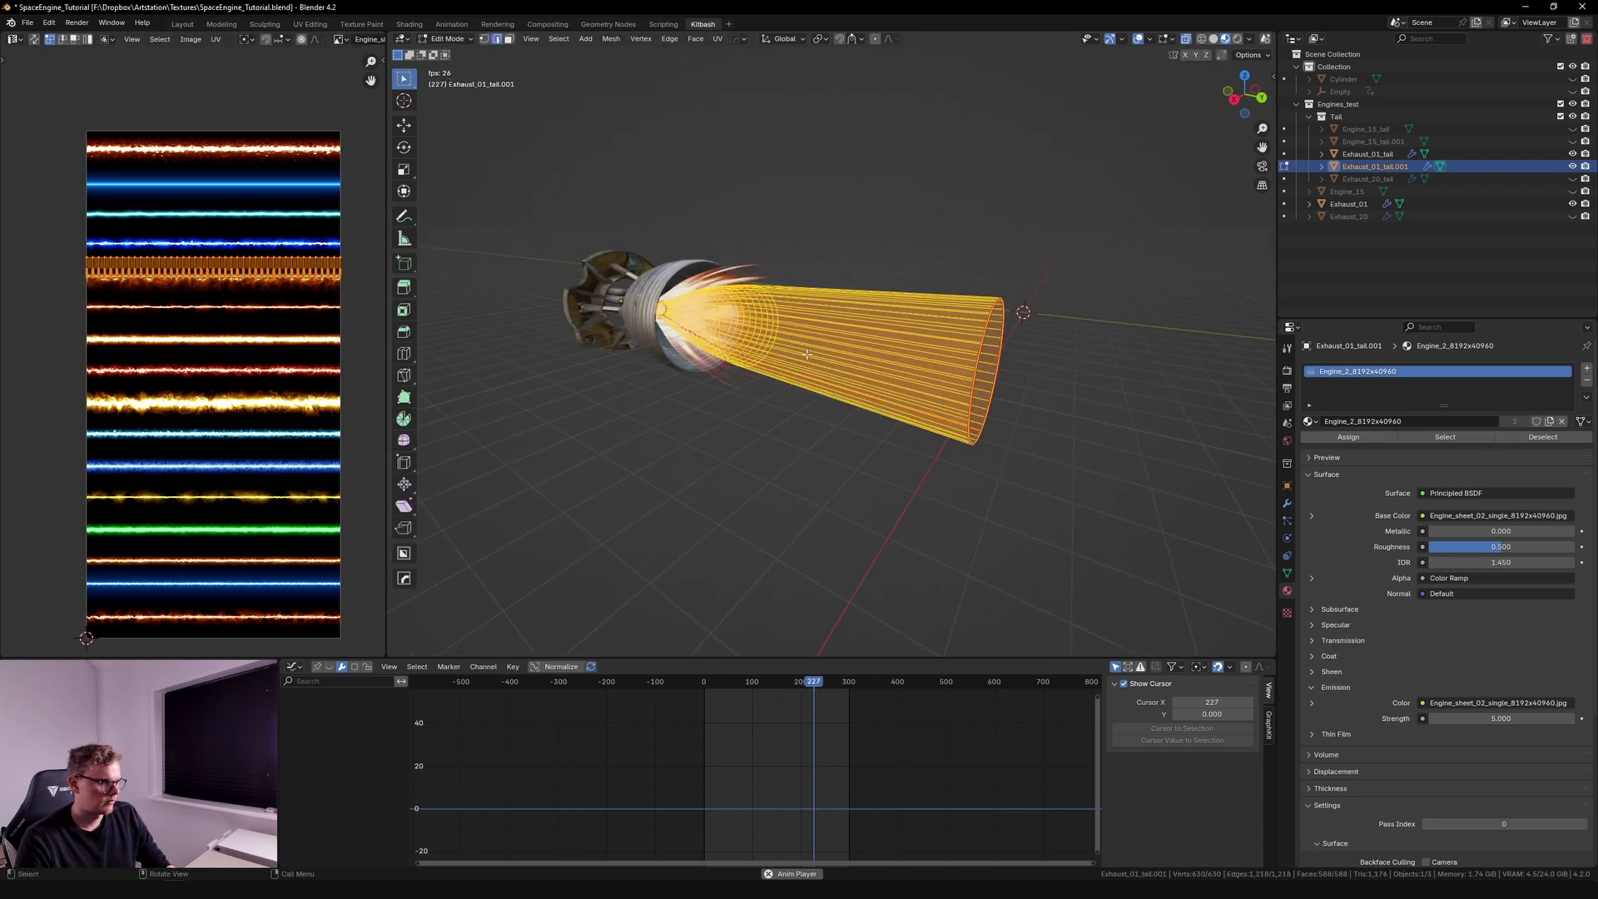
{"action": "key", "text": "g"}
{"action": "key", "text": "y"}
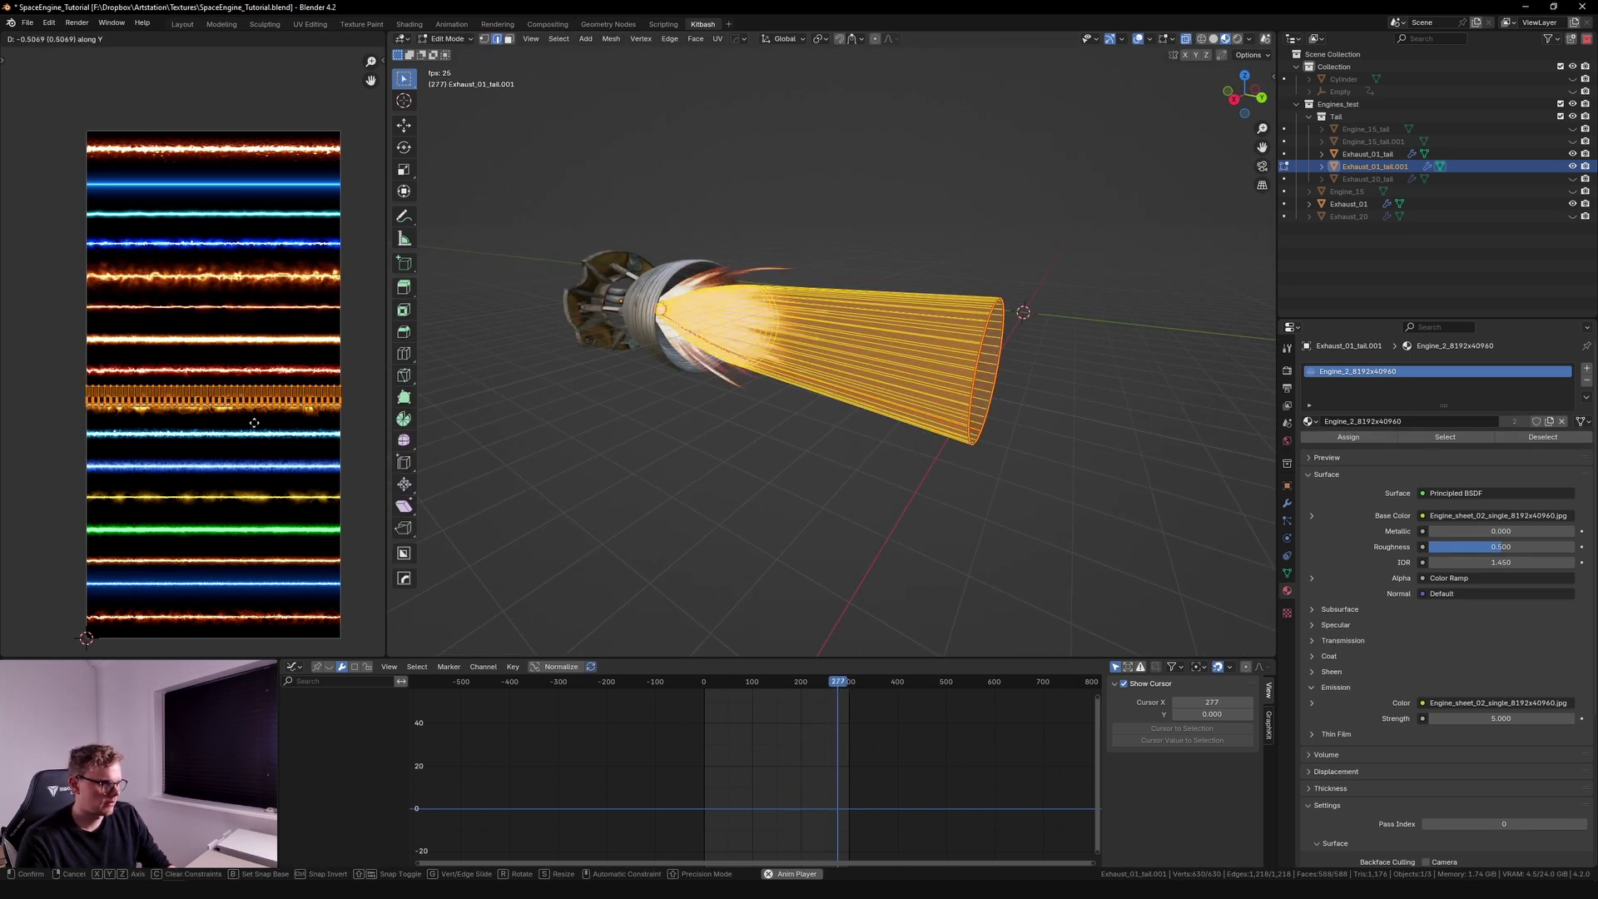
{"action": "left_click", "coordinate": [259, 426]}
{"action": "key", "text": "Tab"}
{"action": "middle_click_drag", "start_coordinate": [699, 339], "coordinate": [617, 478]}
{"action": "scroll", "coordinate": [746, 367], "scroll_direction": "down", "scroll_amount": 4}
{"action": "left_click", "coordinate": [723, 376]}
{"action": "middle_click_drag", "start_coordinate": [736, 425], "coordinate": [907, 356], "text": "shift"}
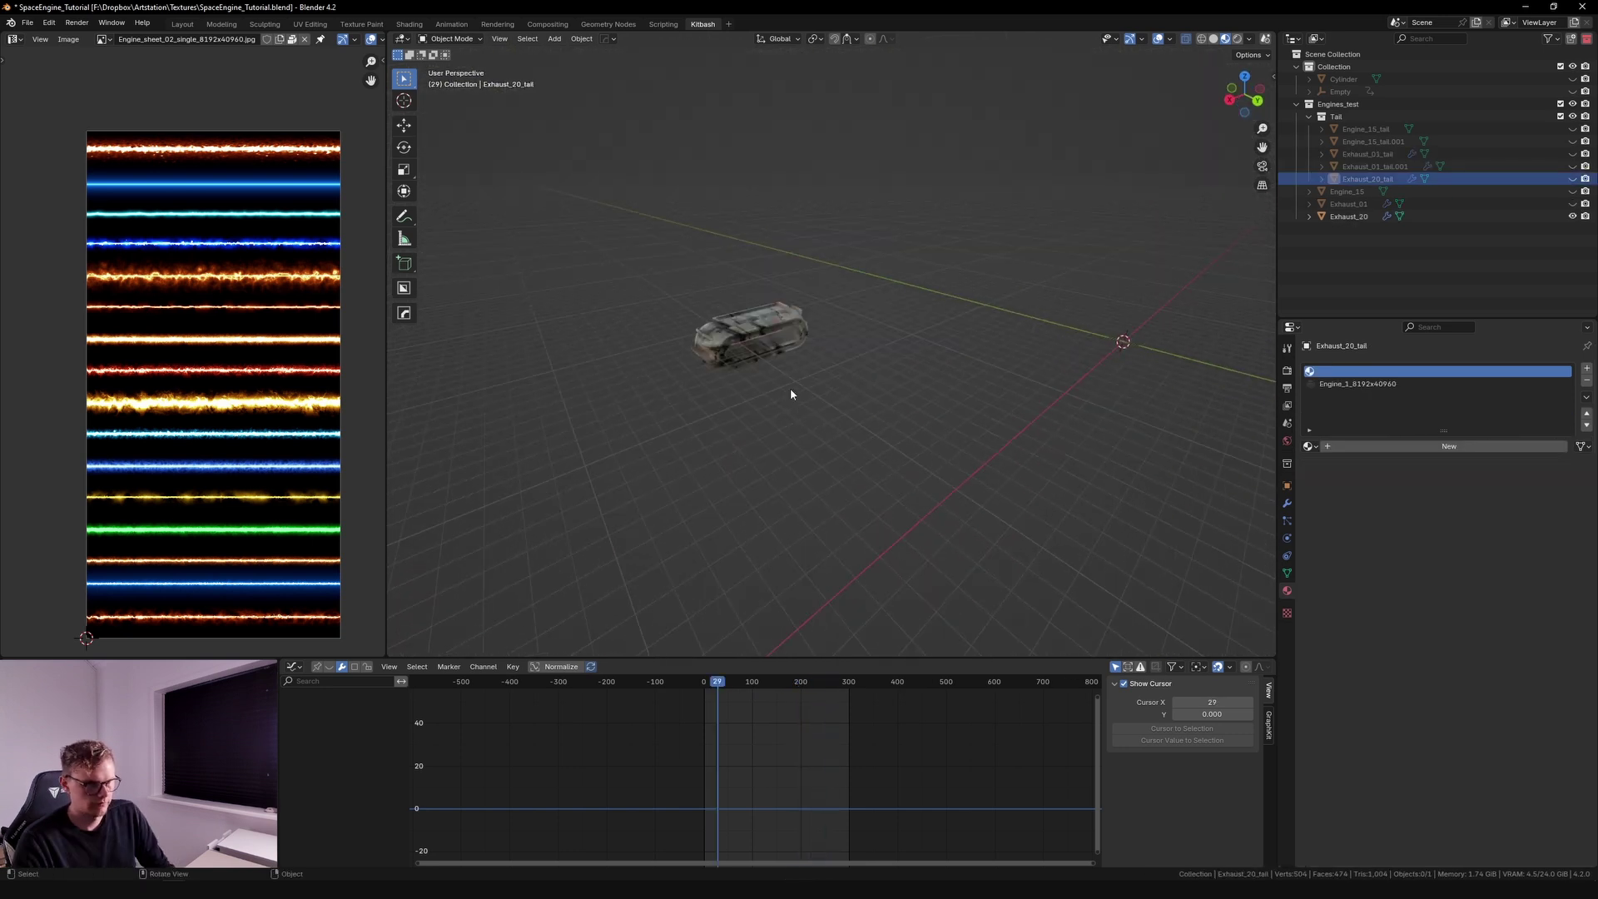
- Unhide the Exhaust_20_tail plane on the third engine from the Outliner
{"action": "middle_click_drag", "start_coordinate": [791, 388], "coordinate": [896, 390]}
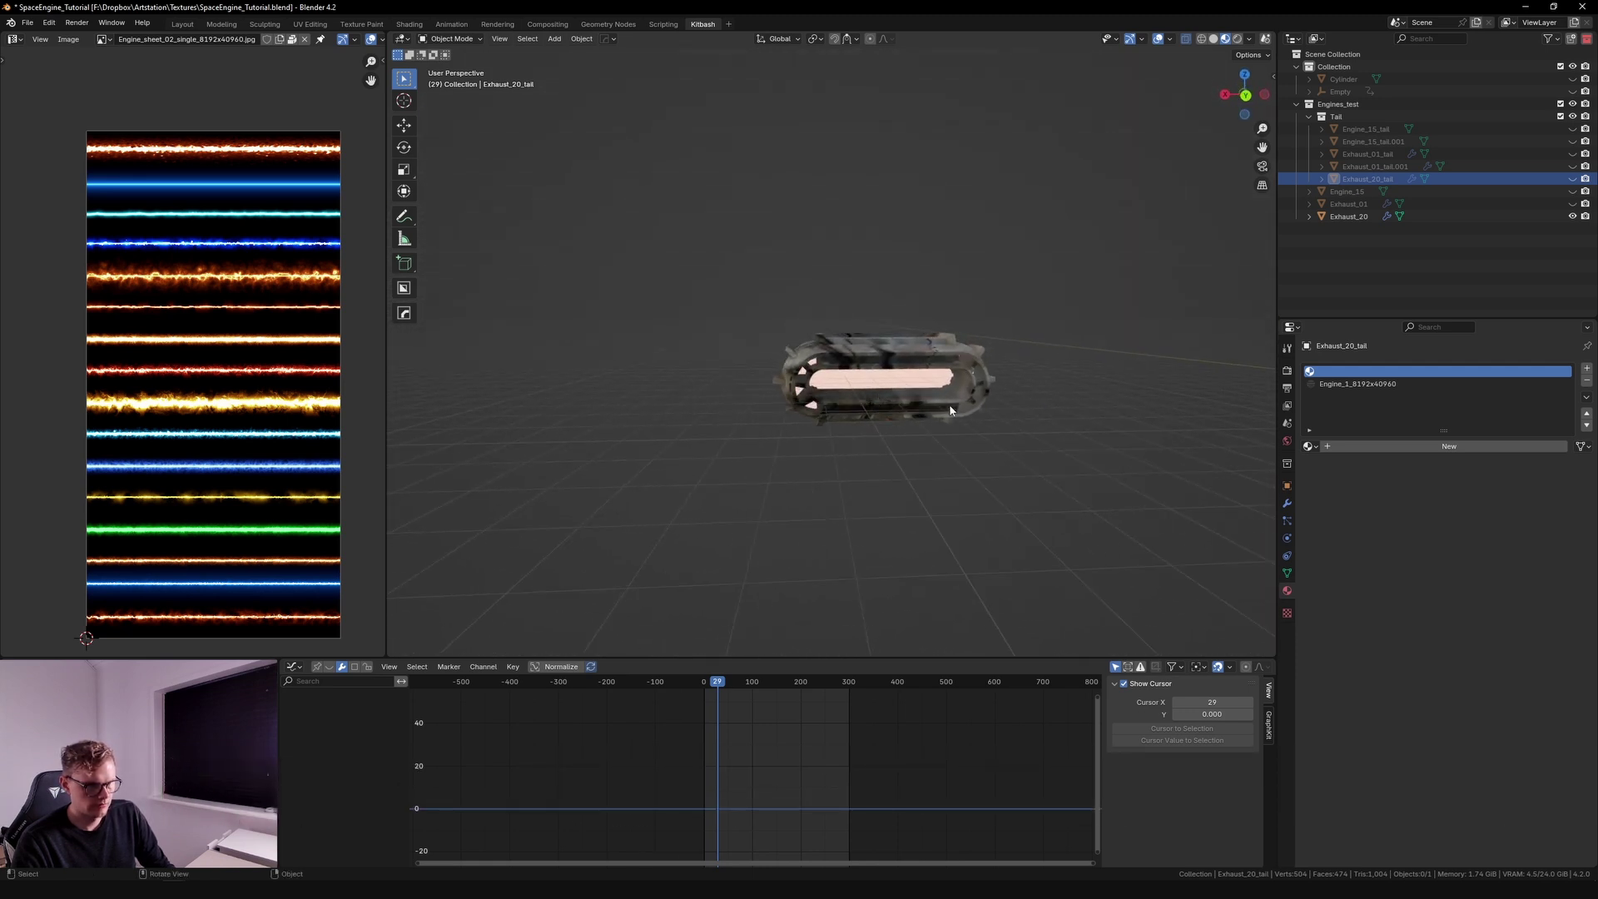
{"action": "middle_click_drag", "start_coordinate": [943, 382], "coordinate": [788, 355]}
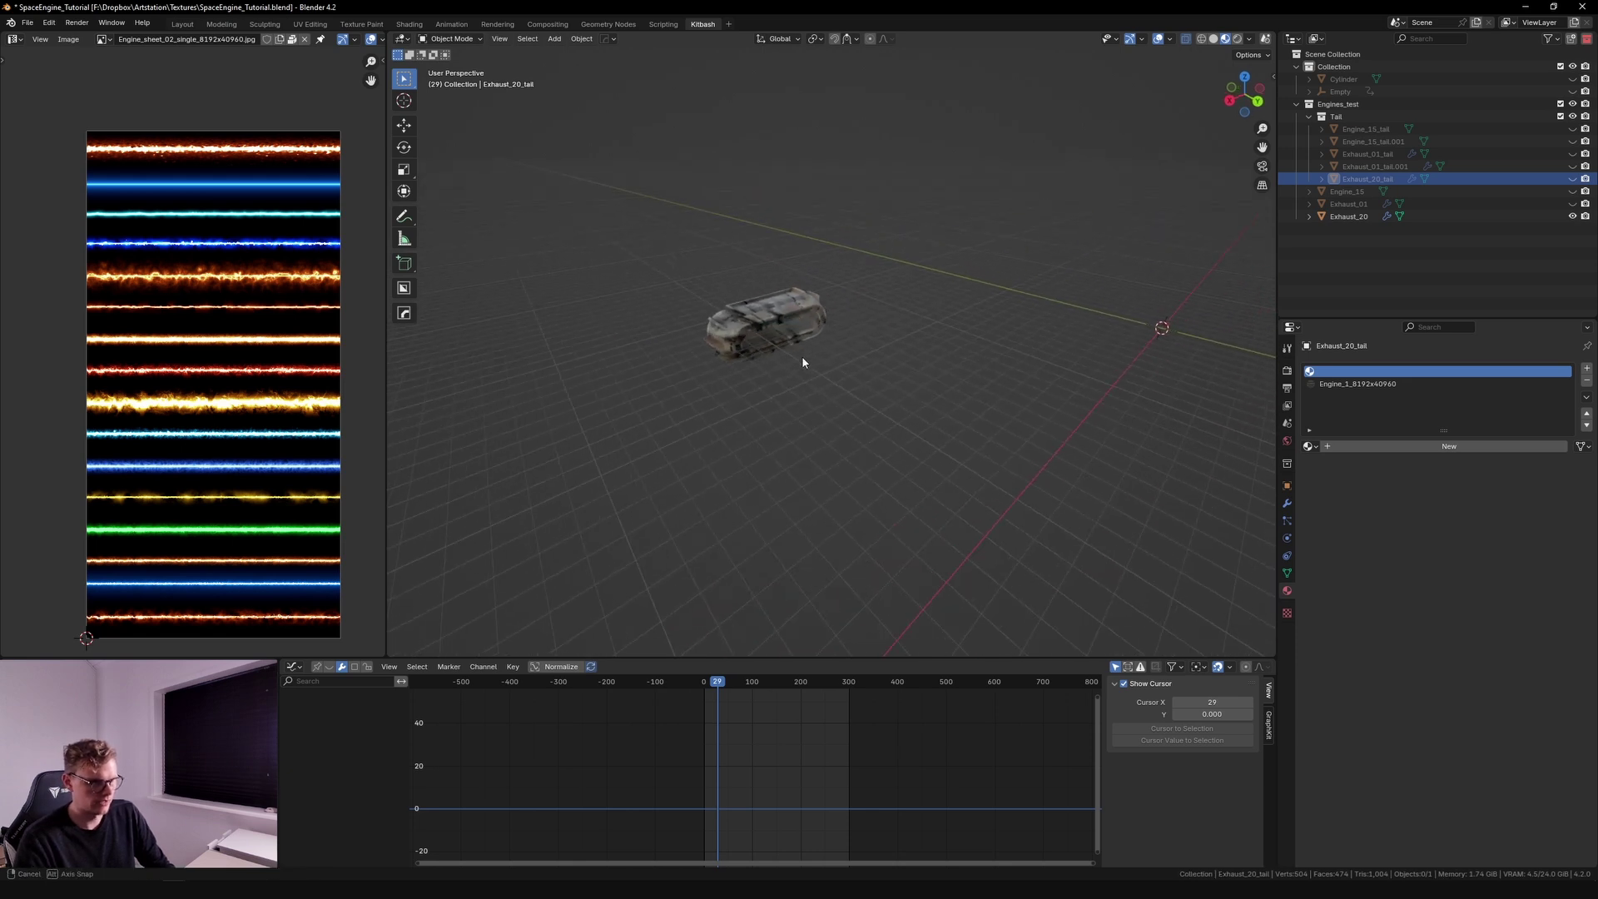
{"action": "left_click", "coordinate": [1573, 180]}
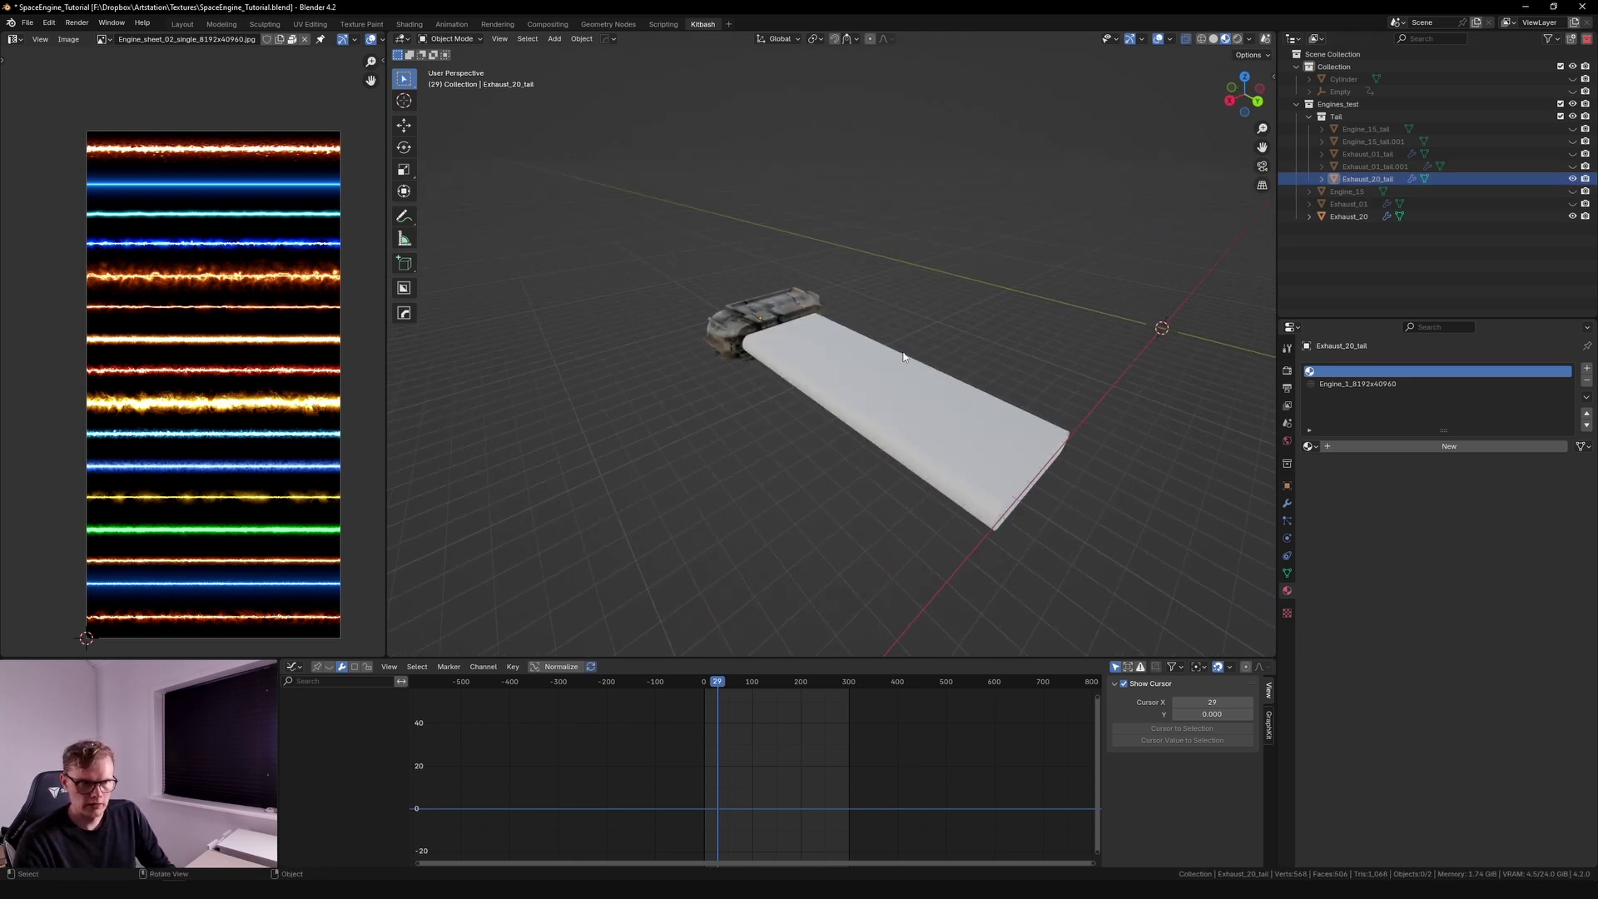
{"action": "key", "text": "Tab"}
{"action": "key", "text": "Tab"}
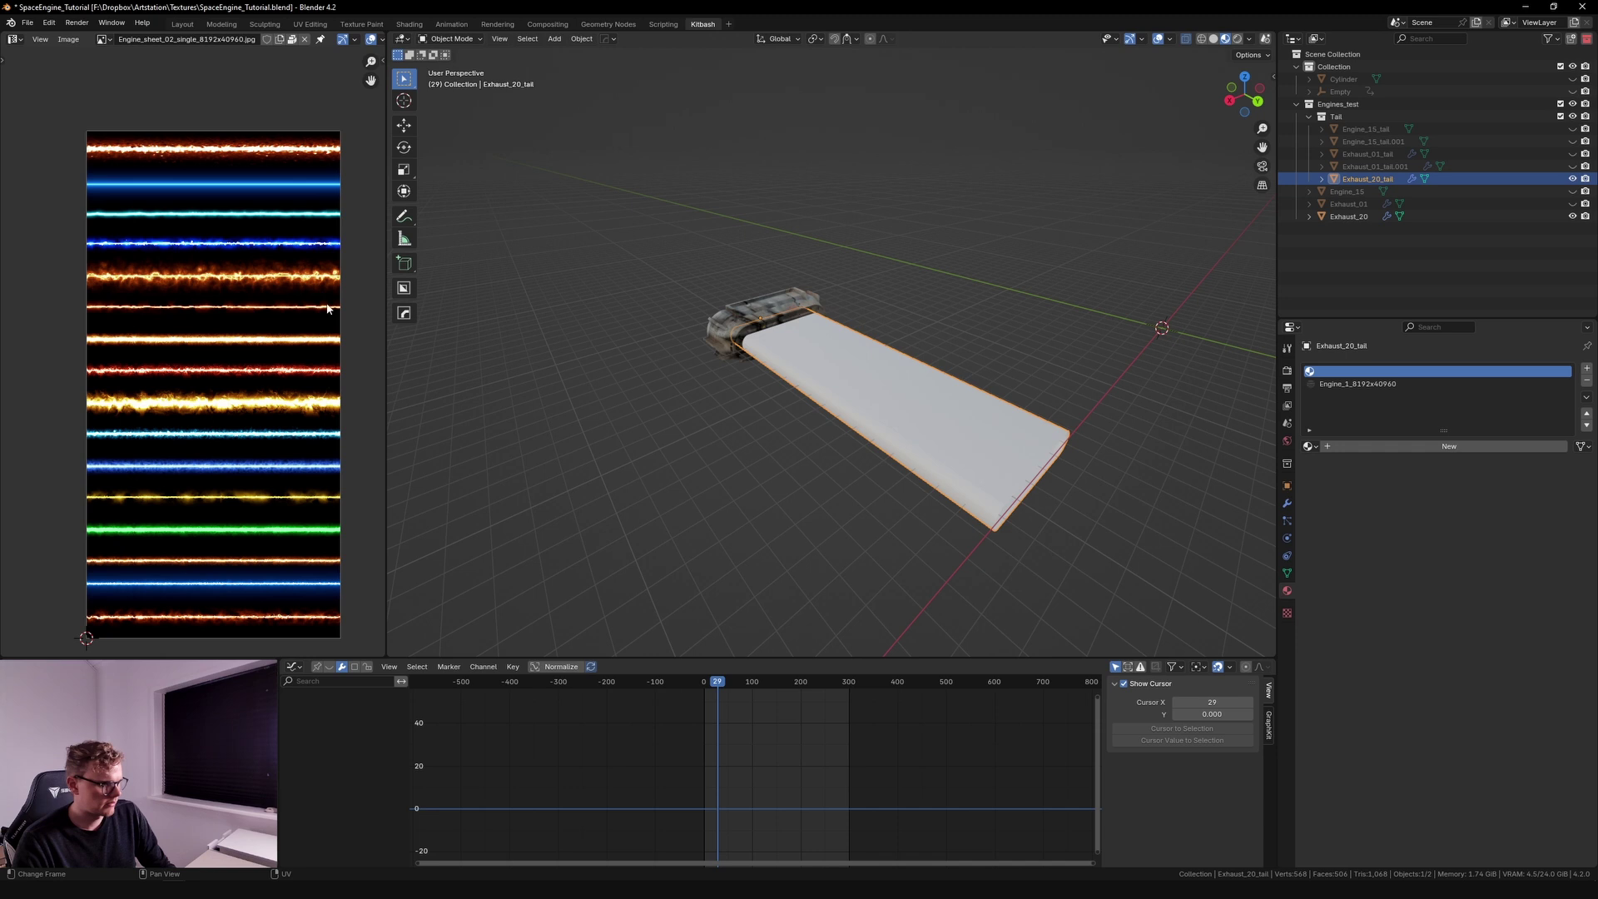
- Remove the empty material slot and squash the tail plane's UVs vertically
{"action": "left_click", "coordinate": [1586, 383]}
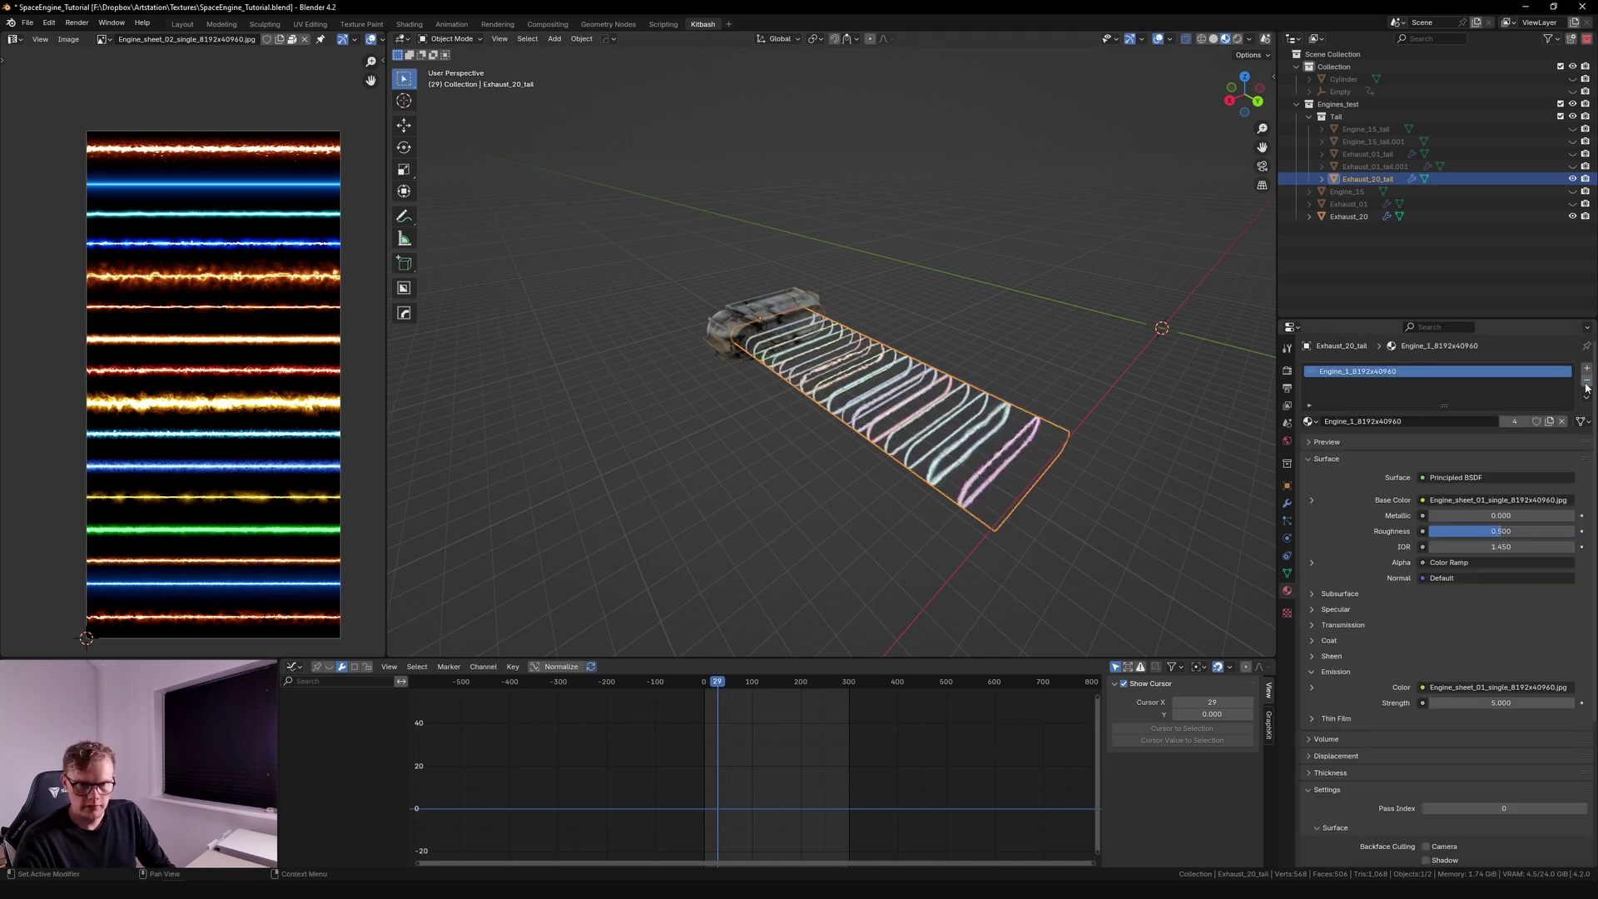
{"action": "middle_click_drag", "start_coordinate": [868, 406], "coordinate": [834, 425]}
{"action": "key", "text": "Tab"}
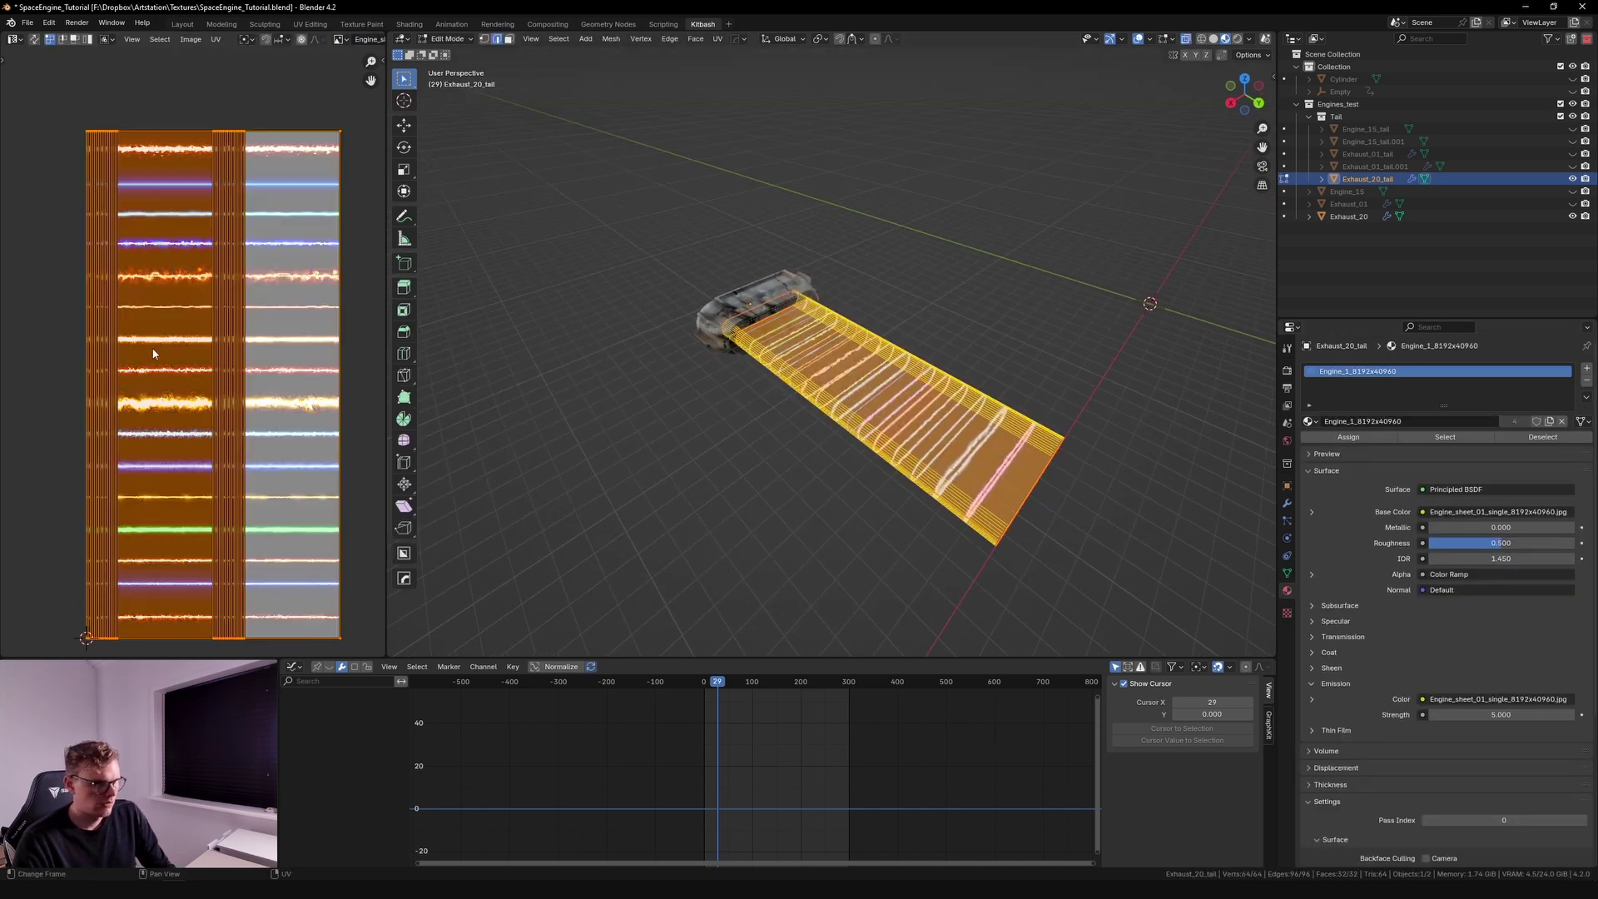
{"action": "key", "text": "s"}
{"action": "key", "text": "y"}
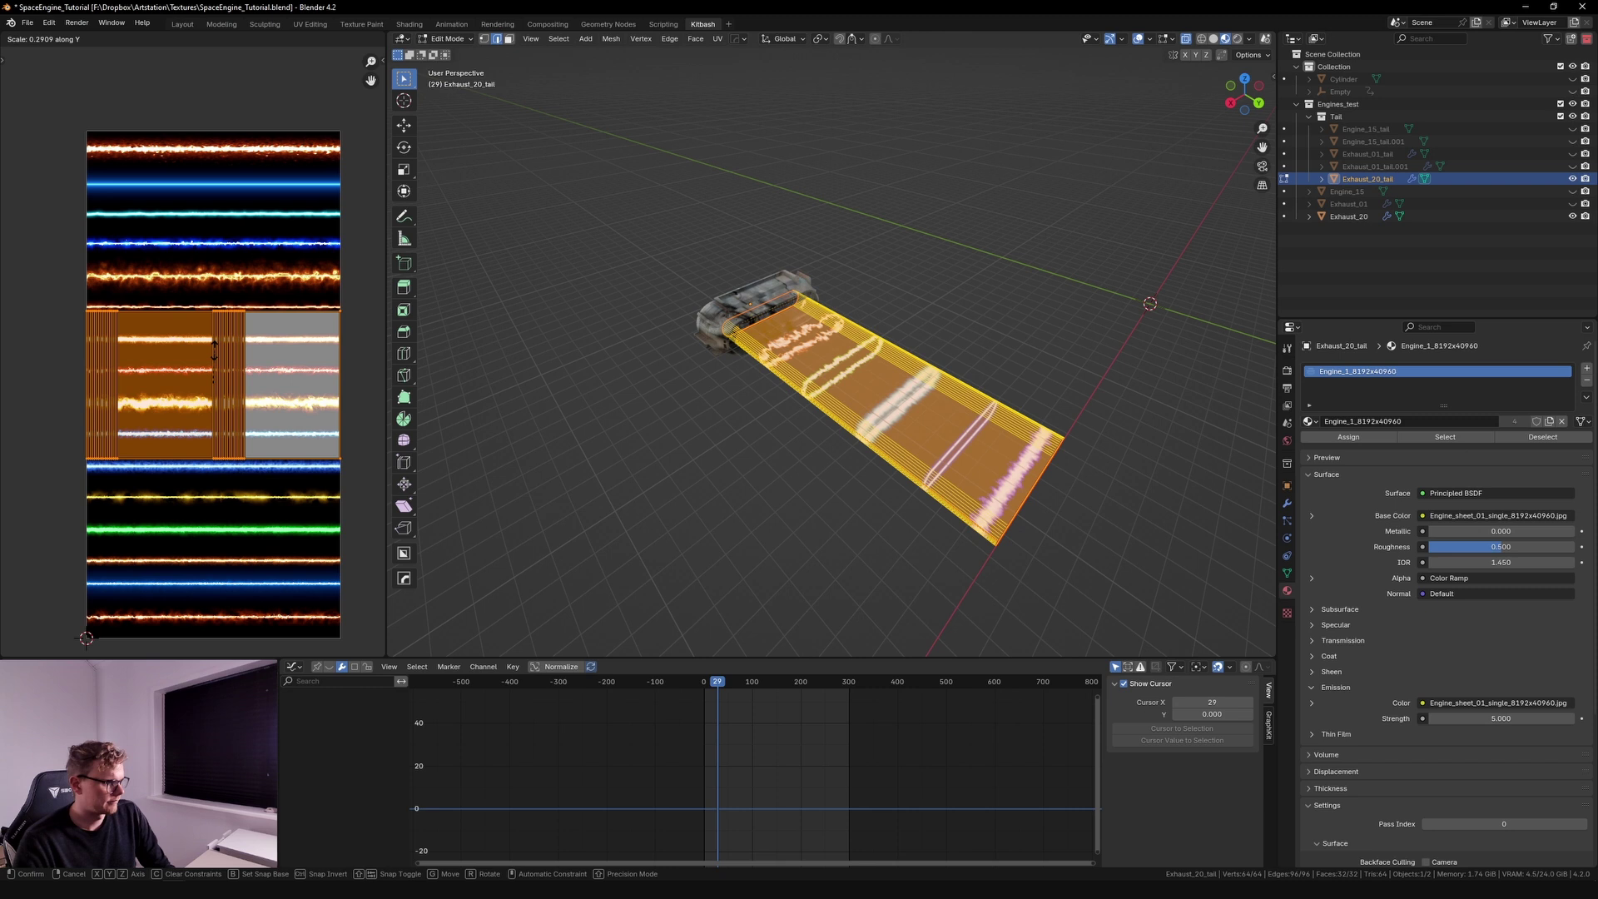
{"action": "left_click", "coordinate": [197, 392]}
{"action": "type", "text": "sy"}
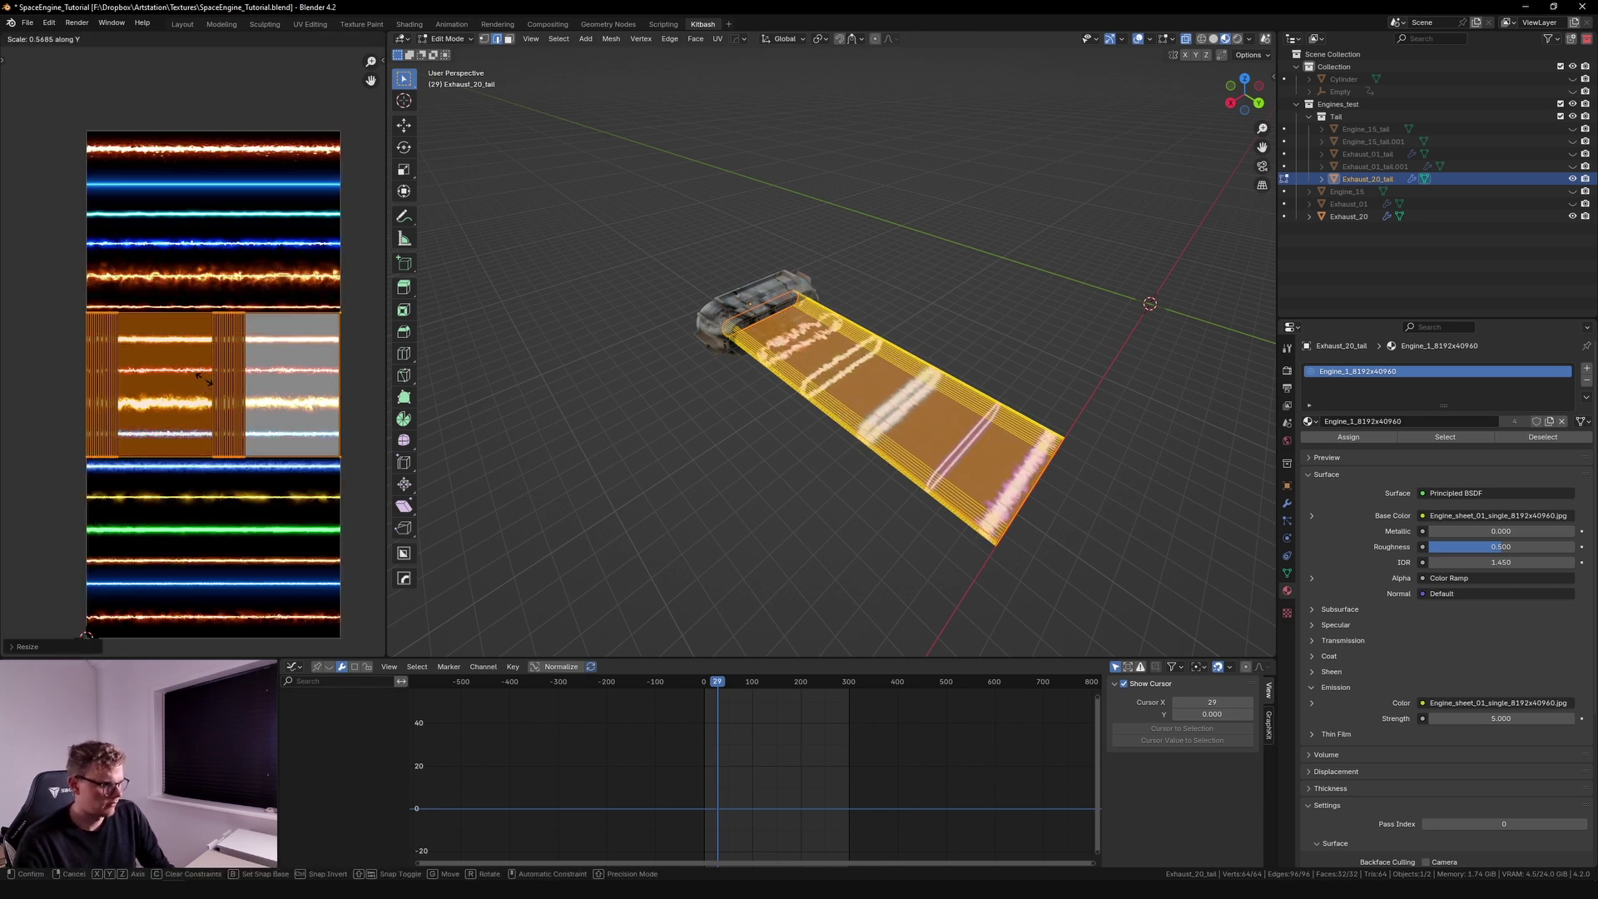
{"action": "type", "text": "0"}
{"action": "scroll", "coordinate": [205, 384], "scroll_direction": "up", "scroll_amount": 2}
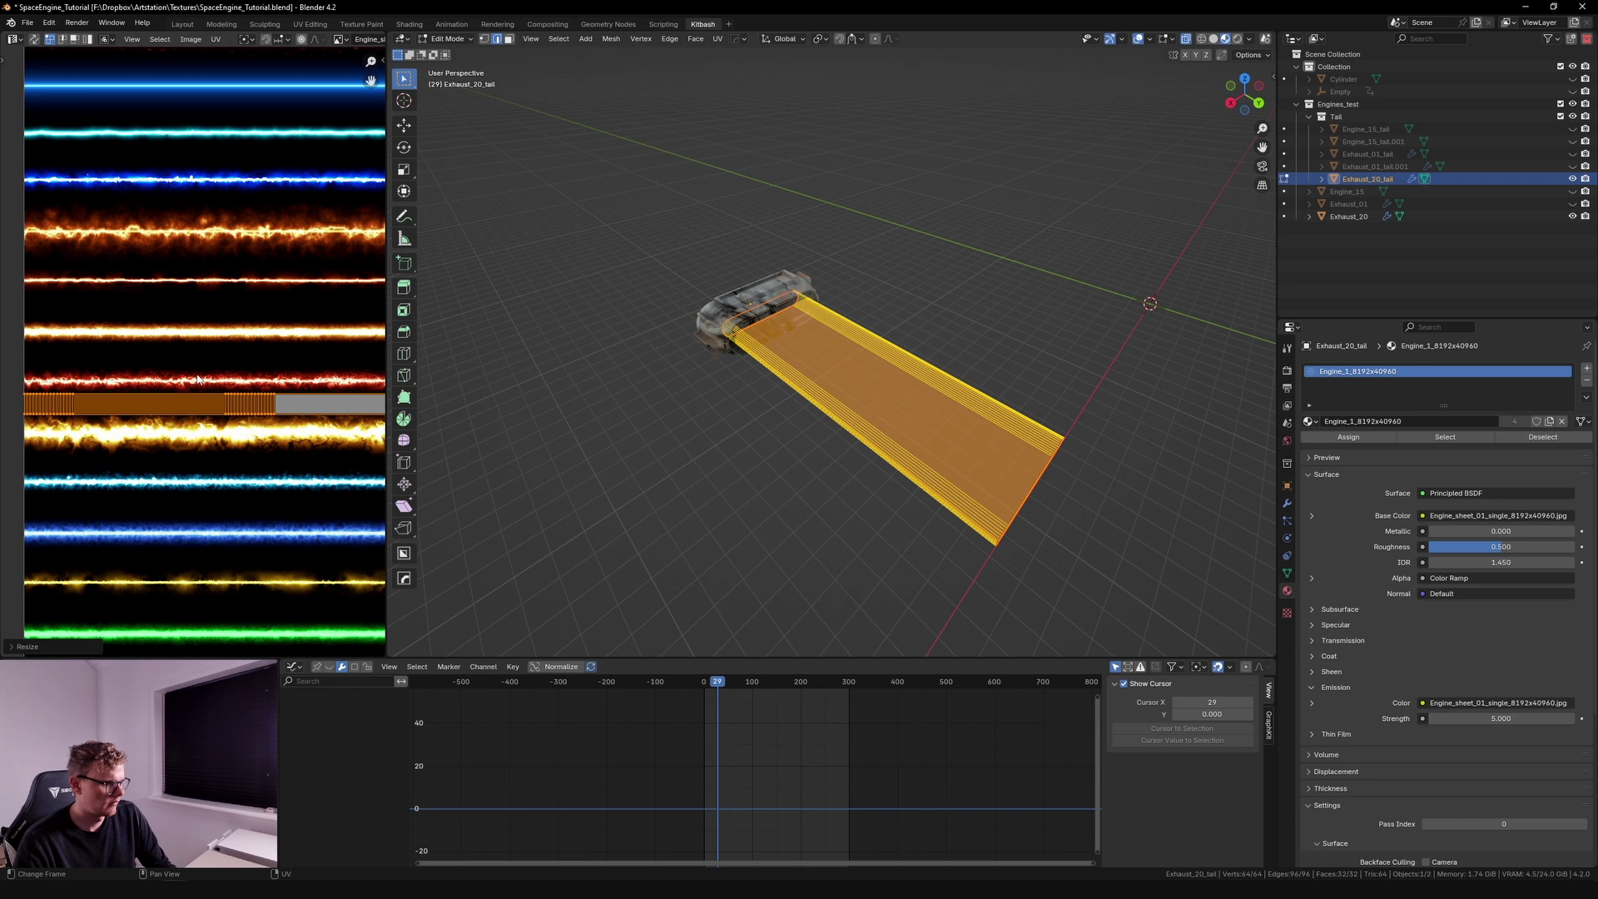
- Show Engine_sheet_01_single_8192x40960.jpg behind the UVs in the UV Editor
{"action": "key", "text": "g"}
{"action": "key", "text": "y"}
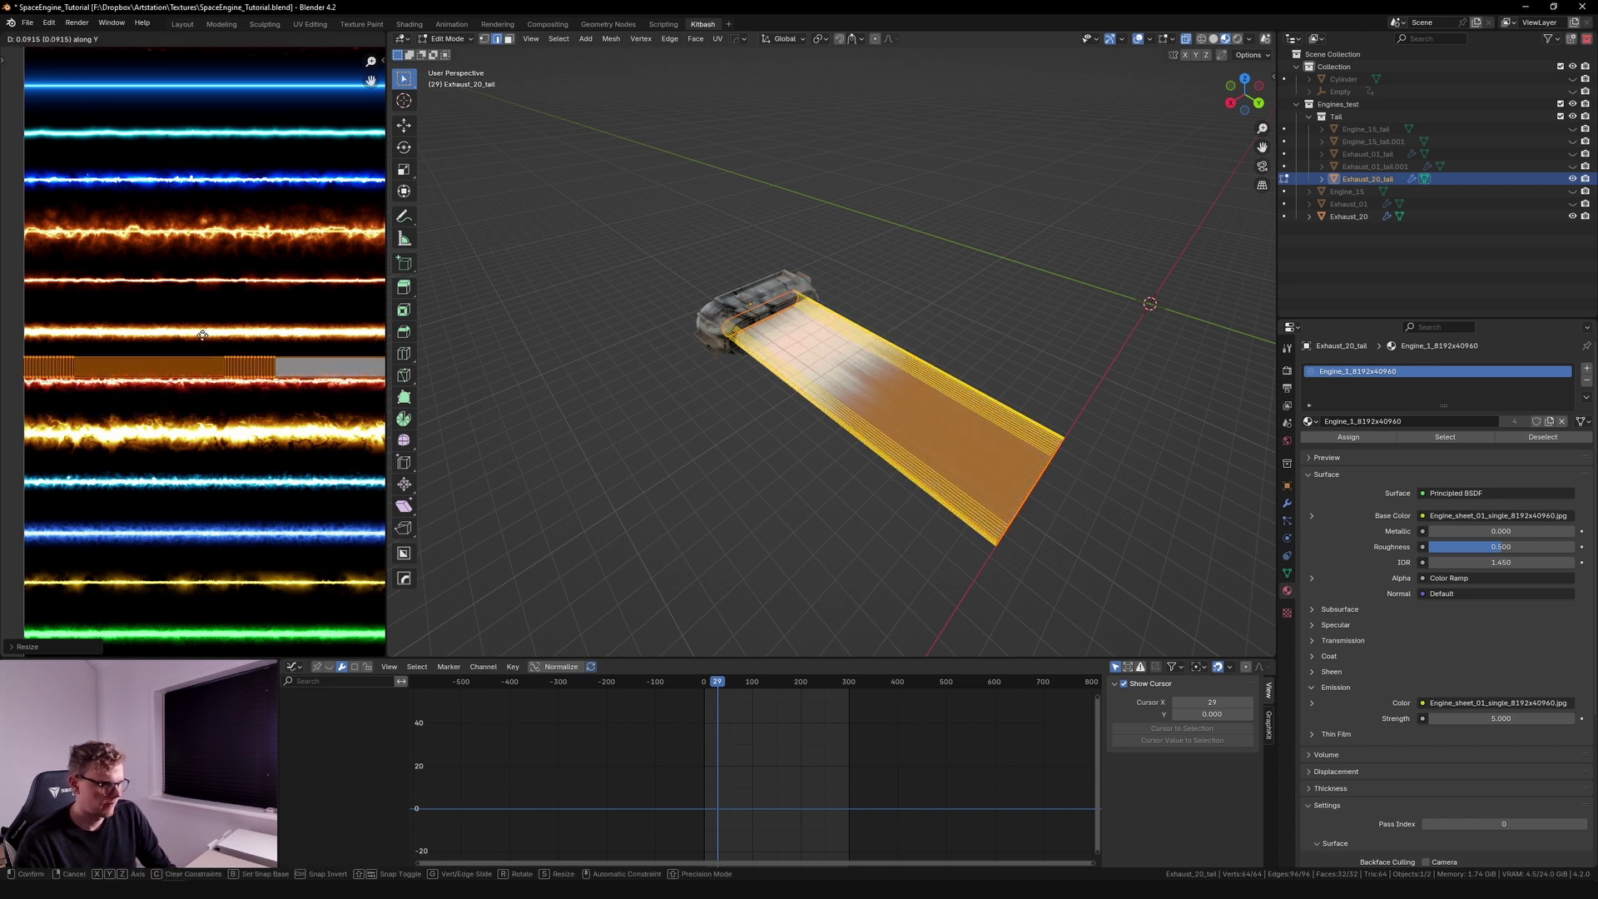
{"action": "right_click", "coordinate": [205, 333]}
{"action": "left_click", "coordinate": [340, 40]}
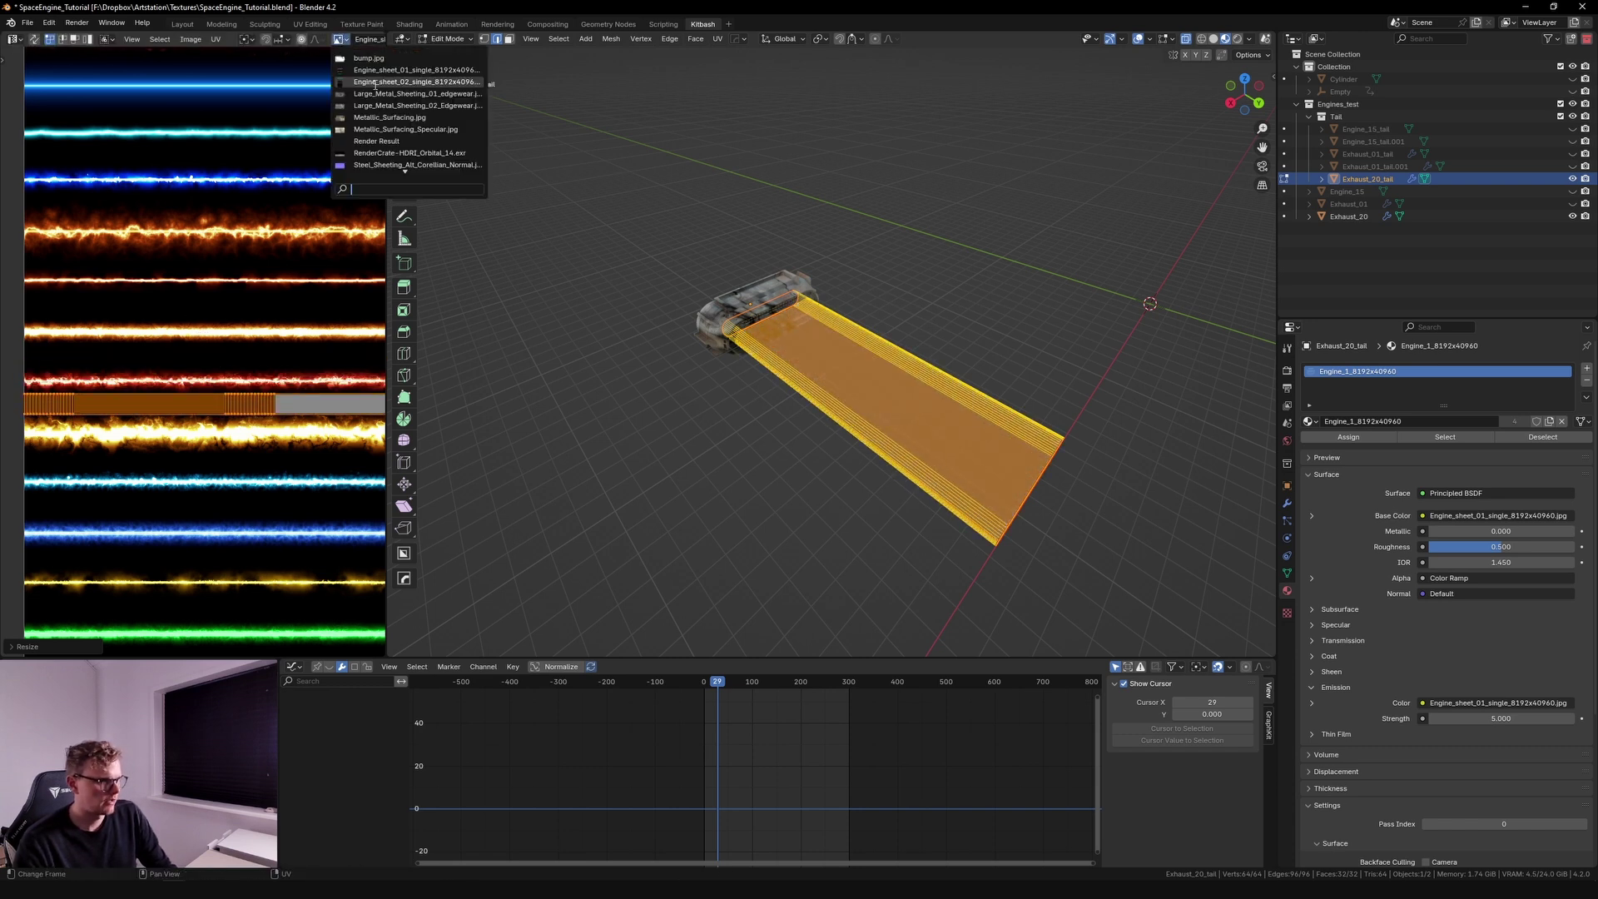
{"action": "left_click", "coordinate": [416, 70]}
- Move the UV strip vertically onto the purple-blue flame band
{"action": "key", "text": "g"}
{"action": "key", "text": "y"}
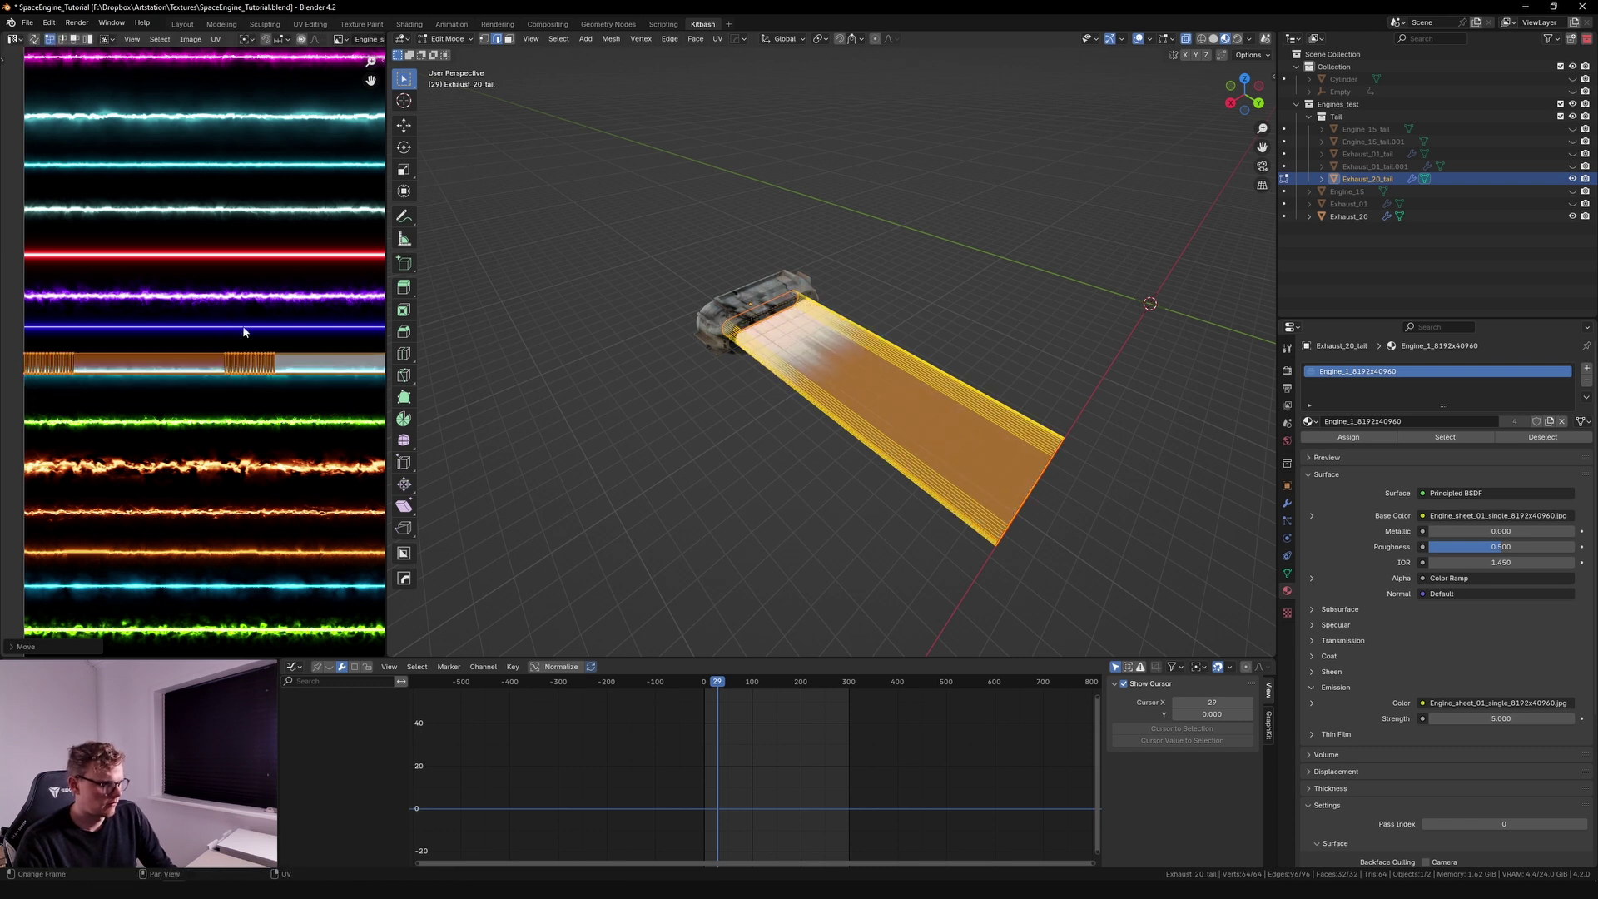
{"action": "key", "text": "Tab"}
{"action": "mouse_move", "coordinate": [945, 360]}
{"action": "middle_mouse_down"}
{"action": "mouse_move", "coordinate": [971, 346]}
{"action": "mouse_move", "coordinate": [924, 342]}
{"action": "mouse_move", "coordinate": [982, 364]}
{"action": "mouse_move", "coordinate": [902, 414]}
{"action": "mouse_move", "coordinate": [914, 346]}
{"action": "mouse_move", "coordinate": [941, 353]}
{"action": "mouse_move", "coordinate": [891, 353]}
{"action": "mouse_move", "coordinate": [1012, 333]}
{"action": "mouse_move", "coordinate": [903, 354]}
{"action": "mouse_move", "coordinate": [964, 357]}
{"action": "mouse_move", "coordinate": [932, 356]}
{"action": "middle_mouse_up"}
{"action": "key", "text": "Tab"}
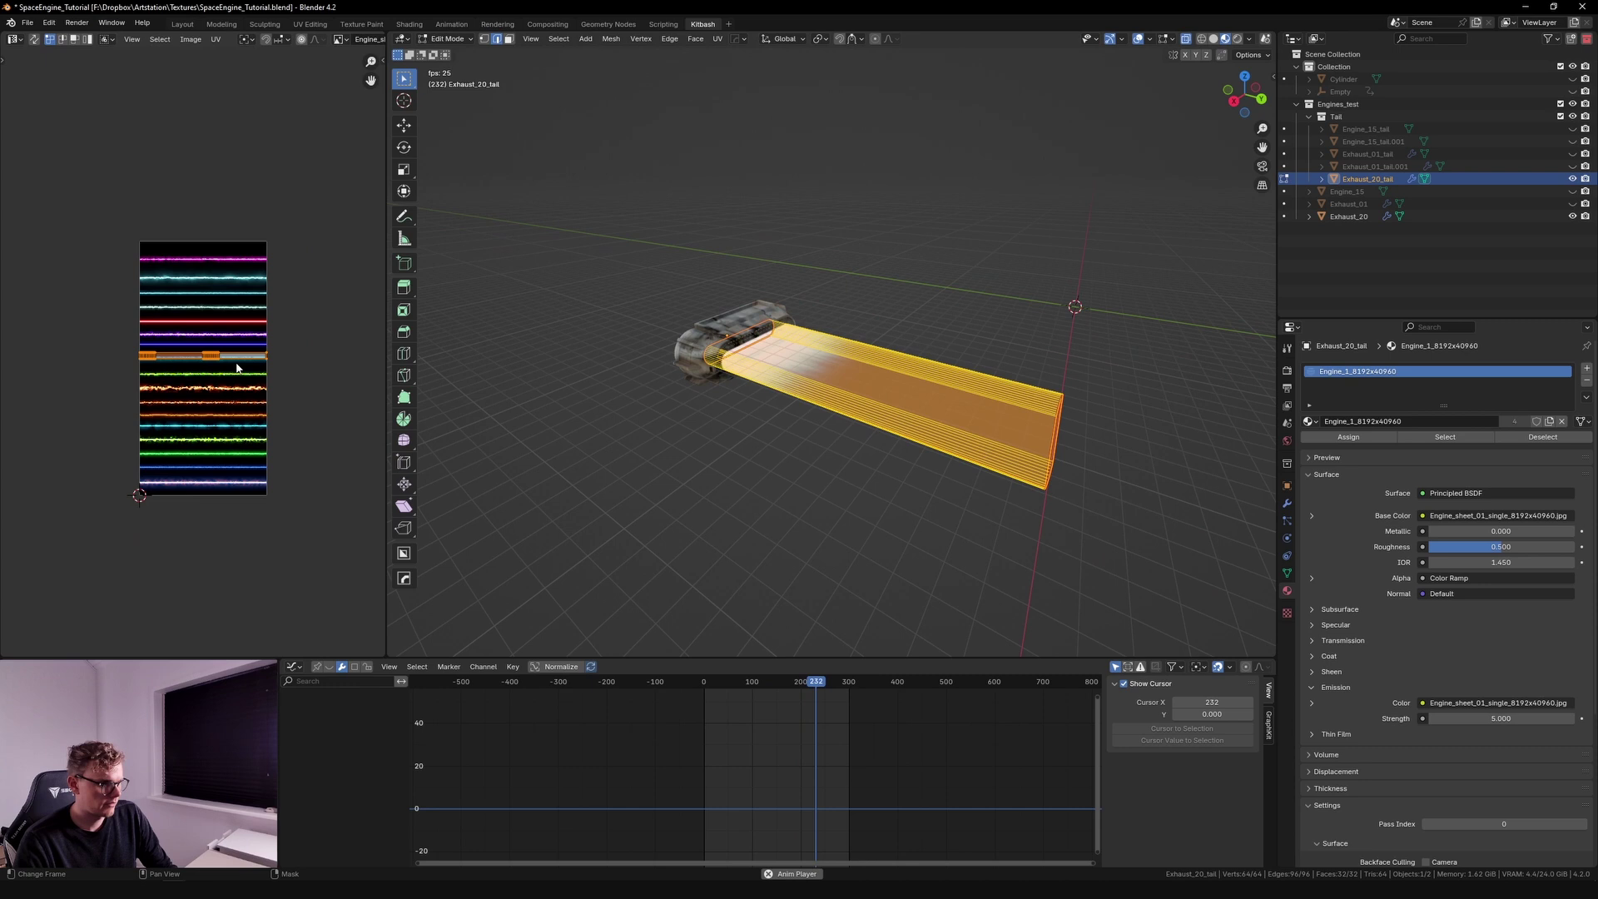
{"action": "scroll", "coordinate": [237, 367], "scroll_direction": "up", "scroll_amount": 3}
{"action": "key", "text": "g"}
{"action": "key", "text": "y"}
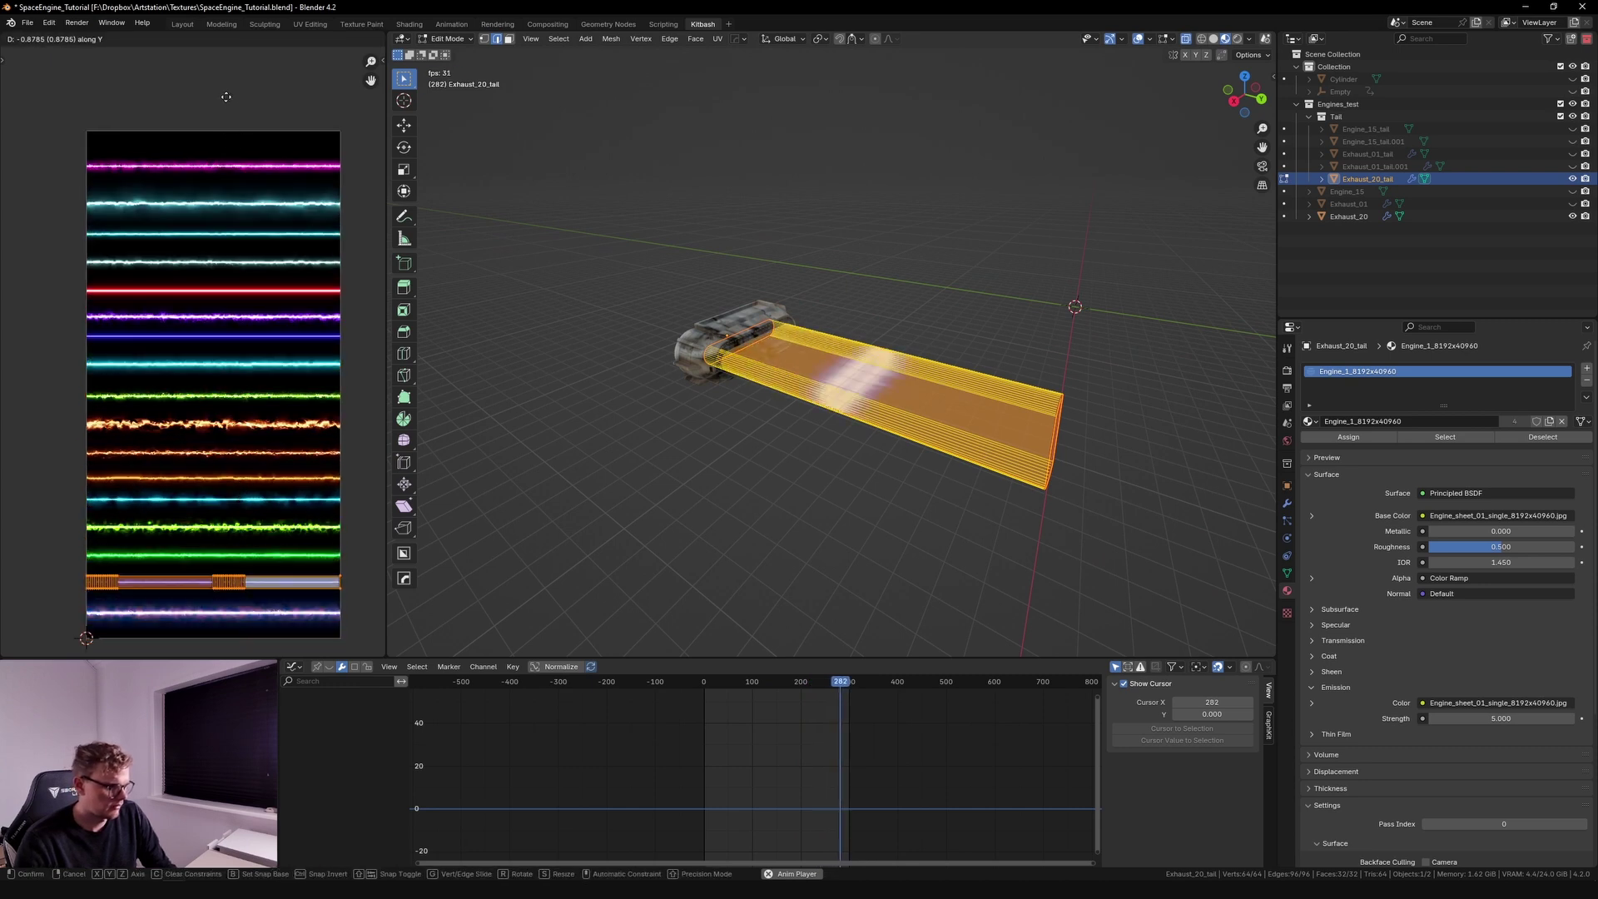
{"action": "left_click", "coordinate": [233, 123]}
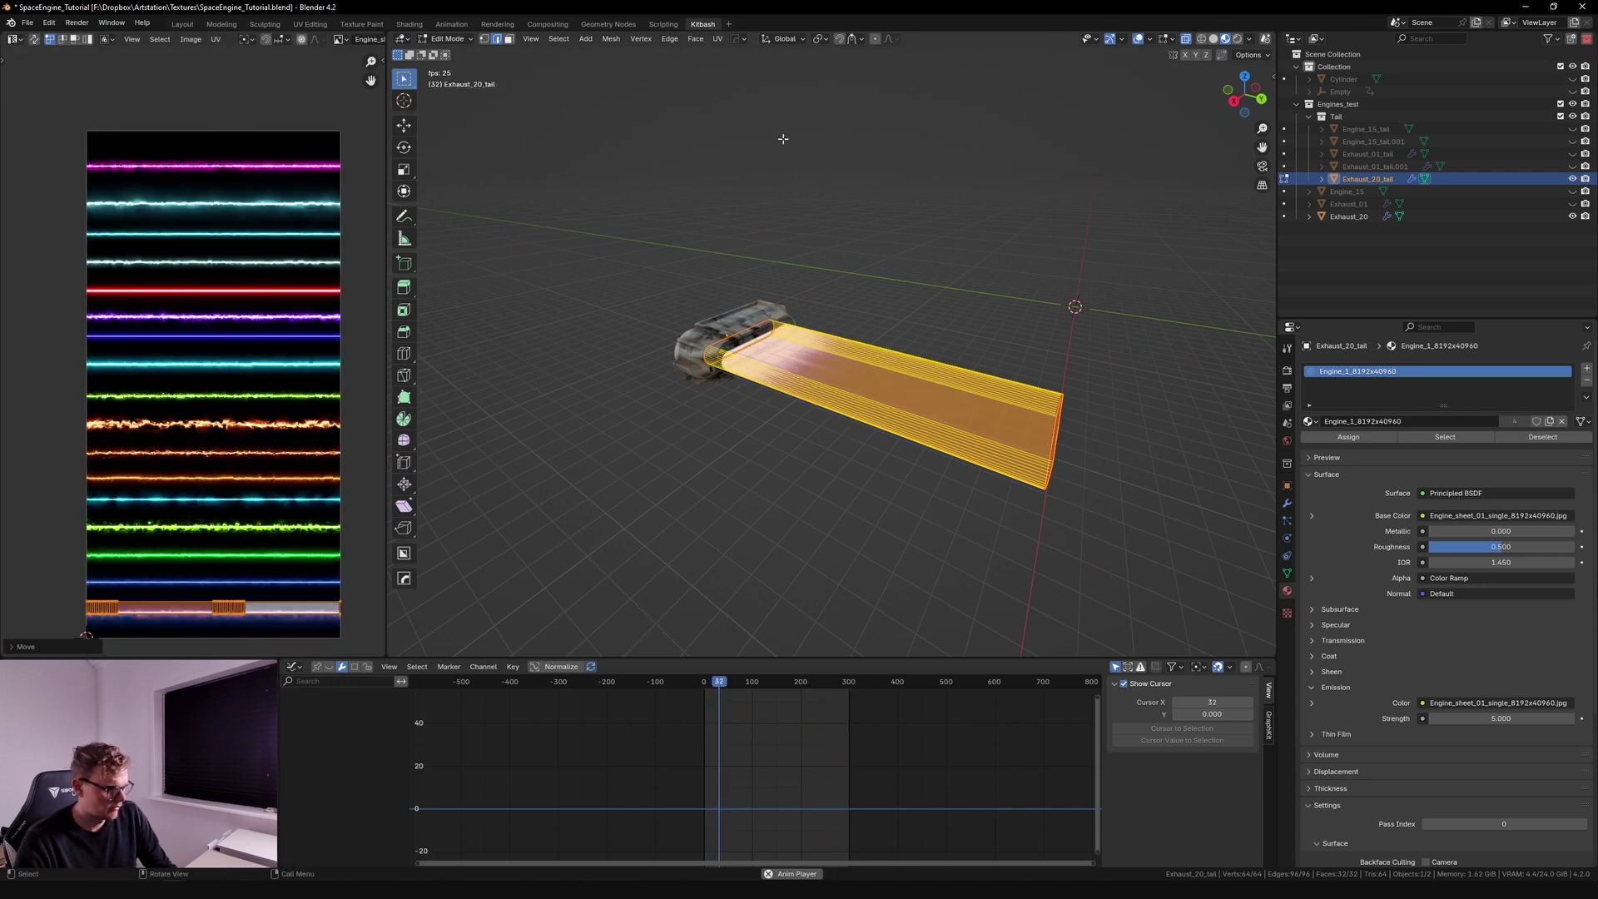
{"action": "key", "text": "Tab"}
{"action": "scroll", "coordinate": [746, 377], "scroll_direction": "up", "scroll_amount": 3}
{"action": "middle_click_drag", "start_coordinate": [746, 377], "coordinate": [736, 326]}
- Duplicate the exhaust tail plane in place and make it slightly smaller
{"action": "key", "text": "shift+d"}
{"action": "right_click", "coordinate": [746, 334]}
{"action": "key", "text": "s"}
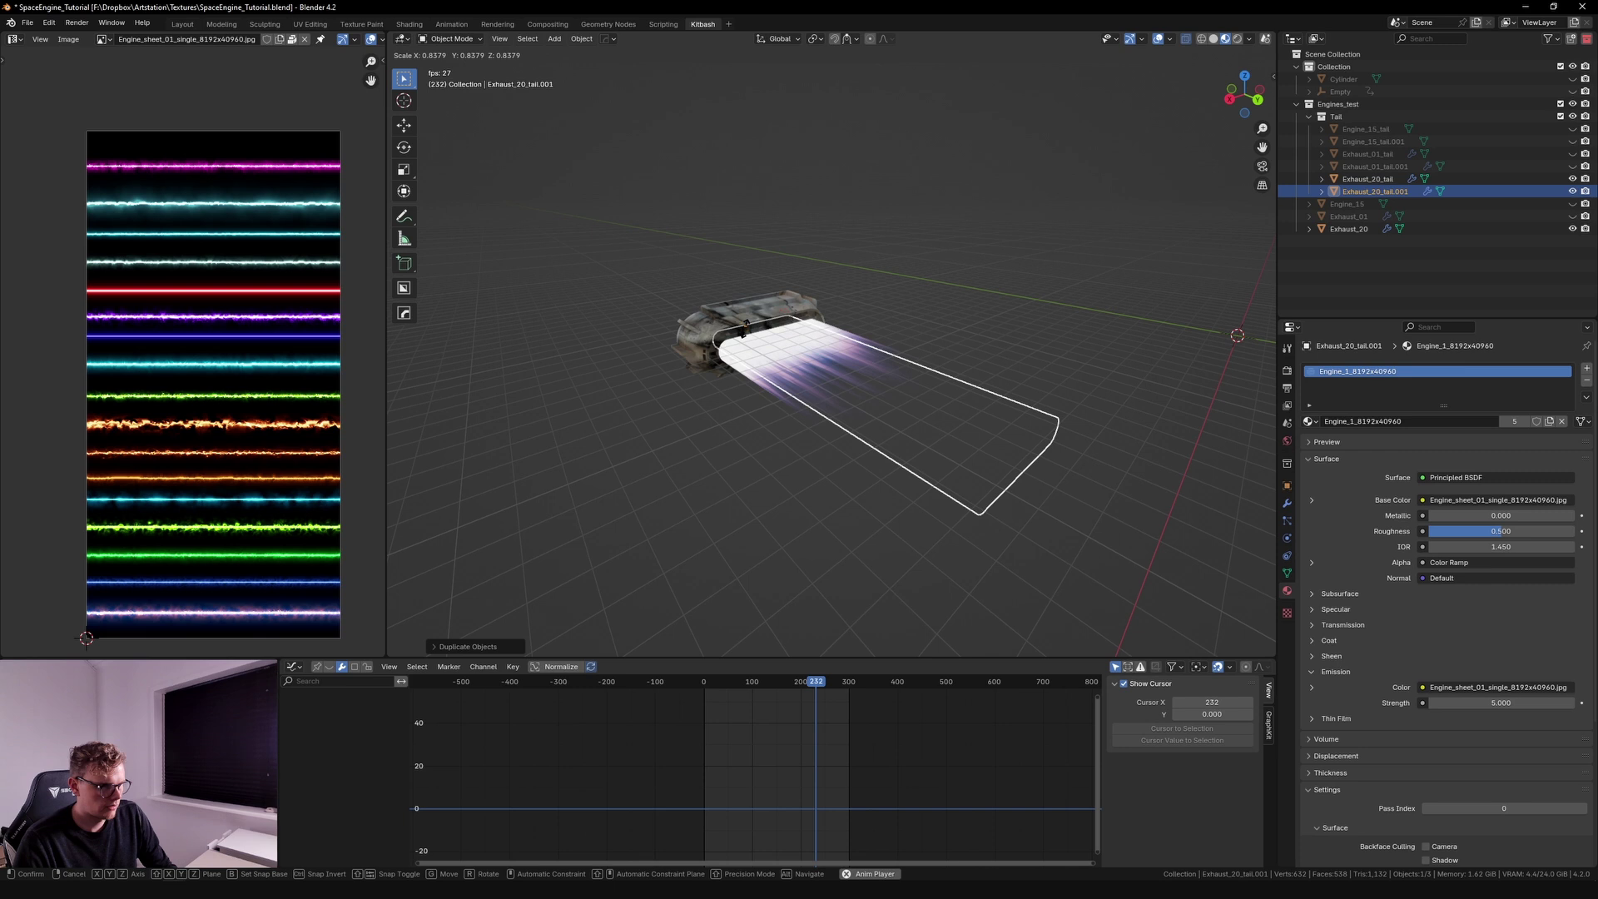
{"action": "right_click", "coordinate": [699, 283]}
{"action": "key", "text": "s"}
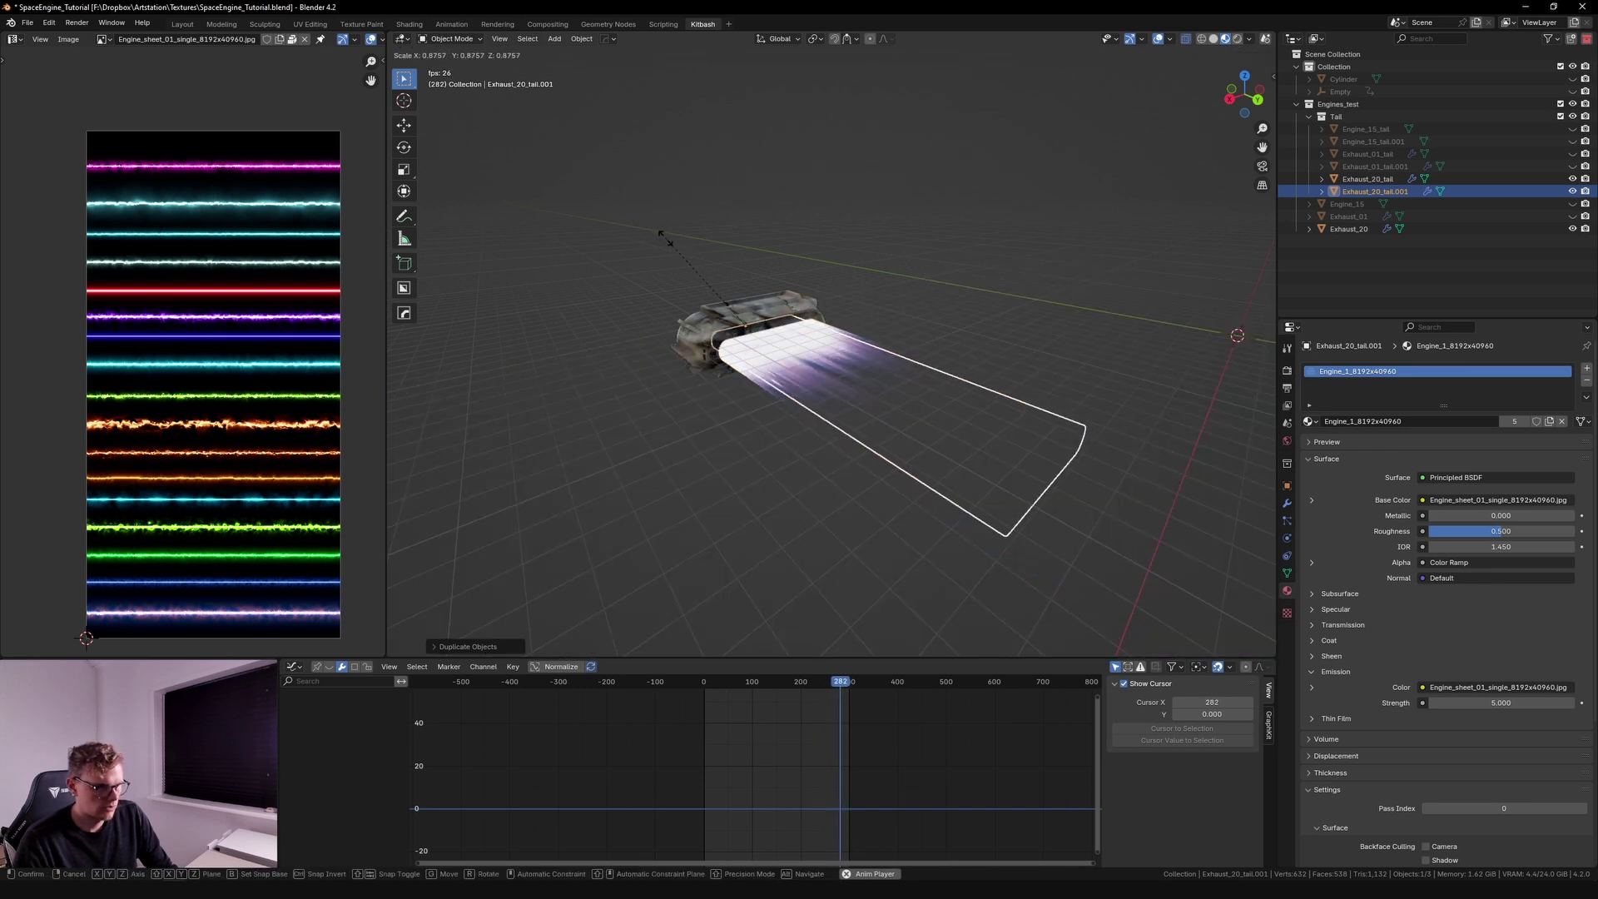
{"action": "left_click", "coordinate": [703, 263]}
- Stretch the duplicate plane lengthwise along Y and reposition it
{"action": "key", "text": "s"}
{"action": "key", "text": "z"}
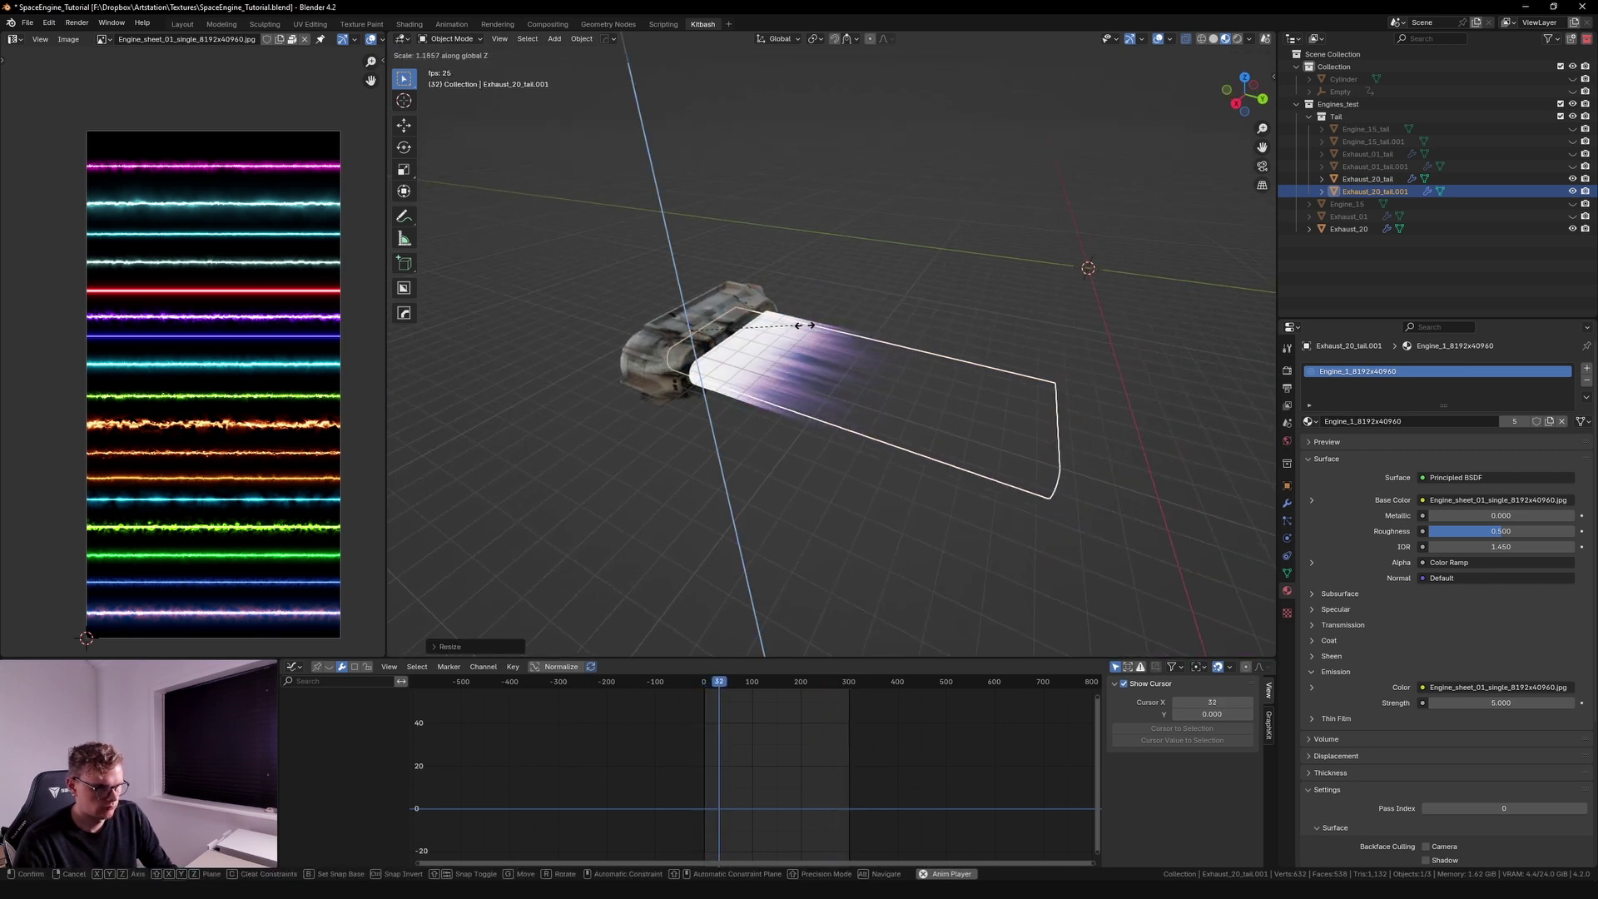
{"action": "key", "text": "y"}
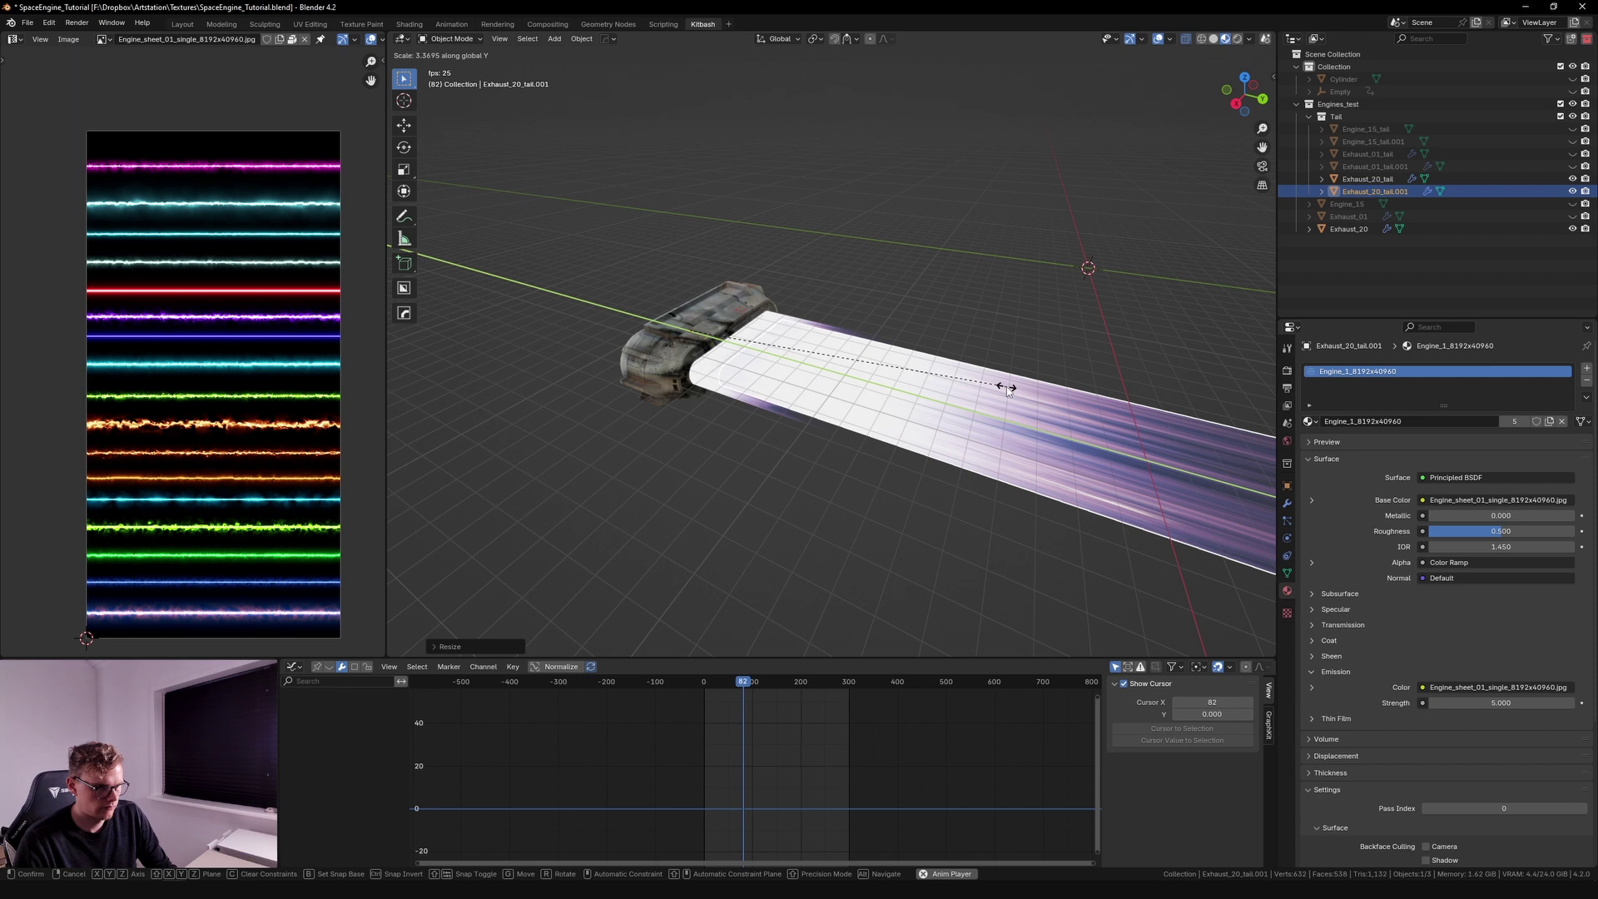
{"action": "left_click", "coordinate": [1006, 385]}
{"action": "key", "text": "g"}
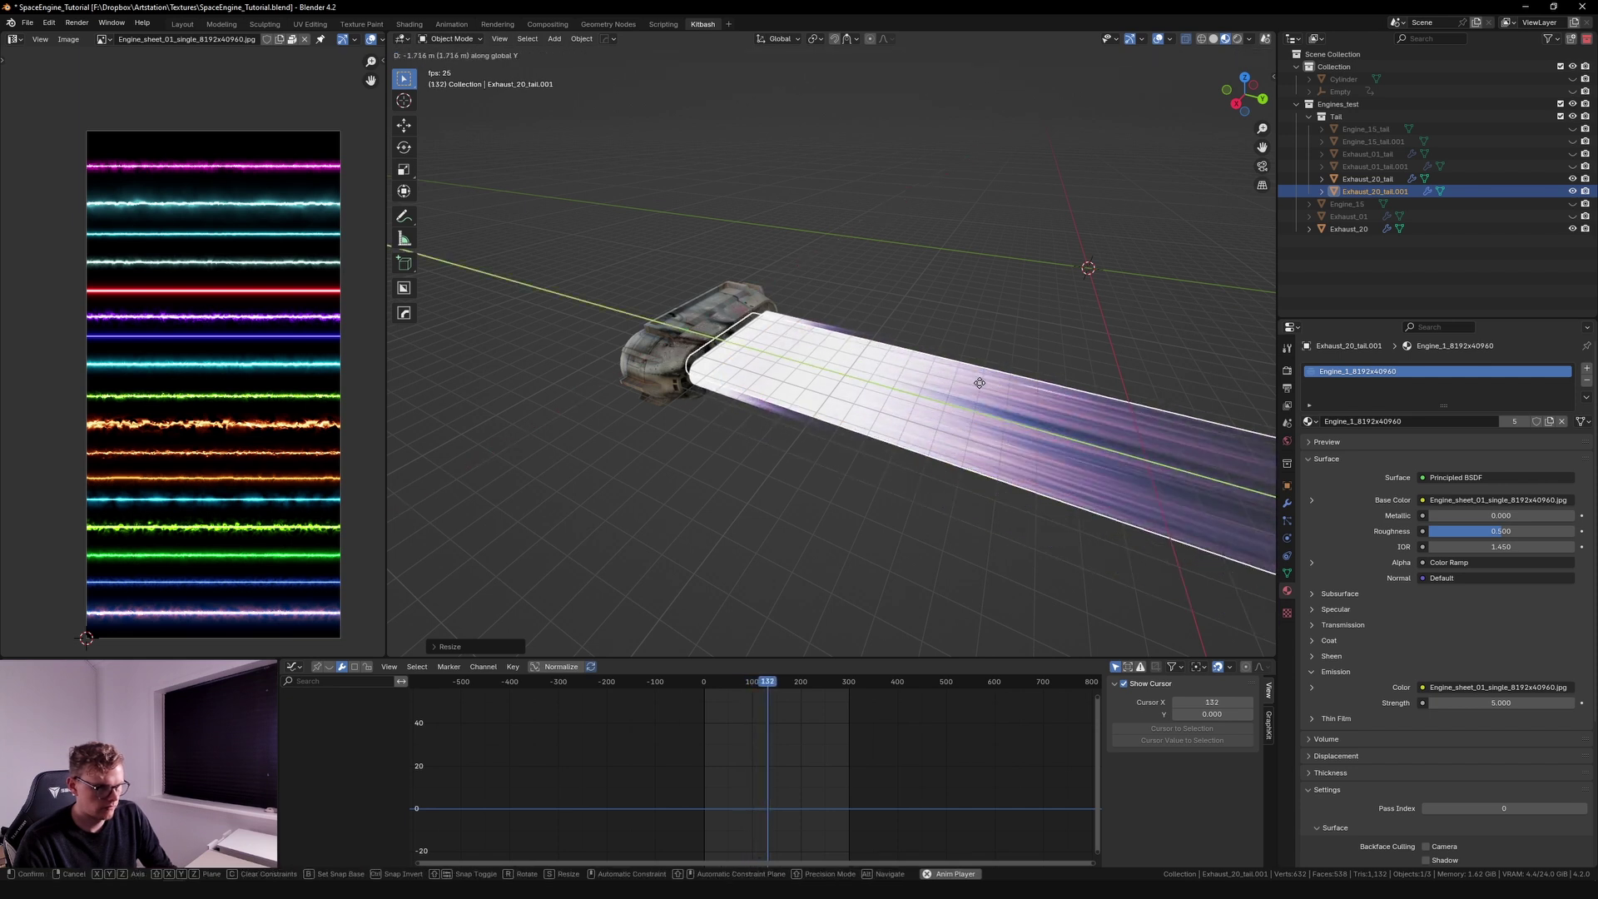
{"action": "left_click", "coordinate": [983, 387]}
{"action": "scroll", "coordinate": [982, 388], "scroll_direction": "down", "scroll_amount": 4}
{"action": "left_click", "coordinate": [831, 416]}
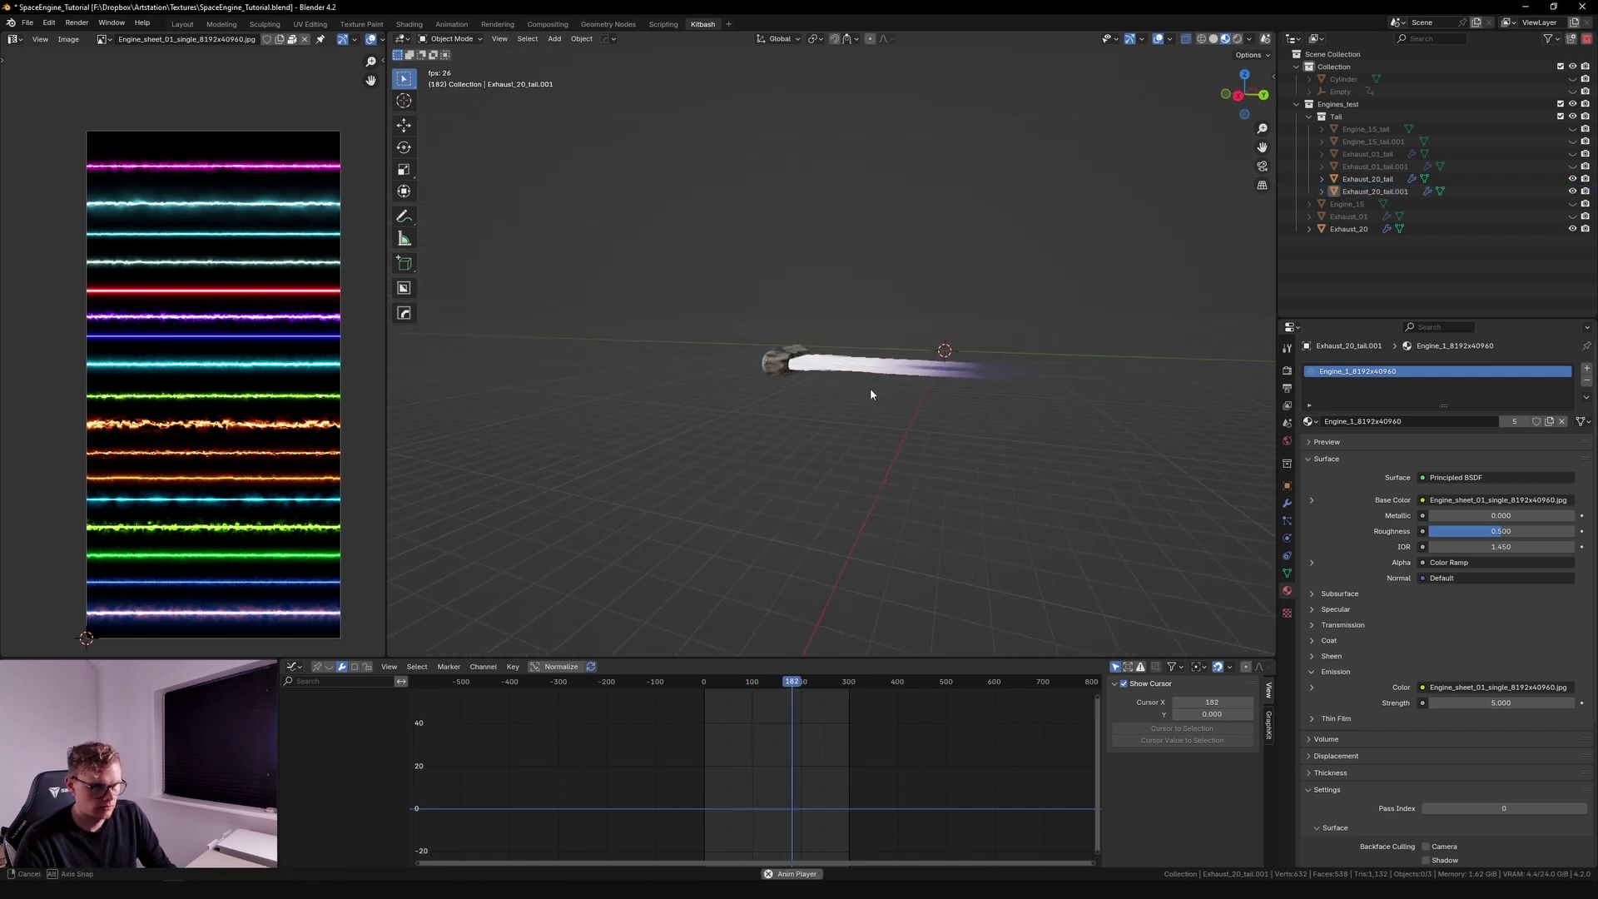
{"action": "middle_click_drag", "start_coordinate": [871, 394], "coordinate": [887, 433]}
- Shift the plane's UVs vertically onto the orange flame strip
{"action": "left_click", "coordinate": [931, 363]}
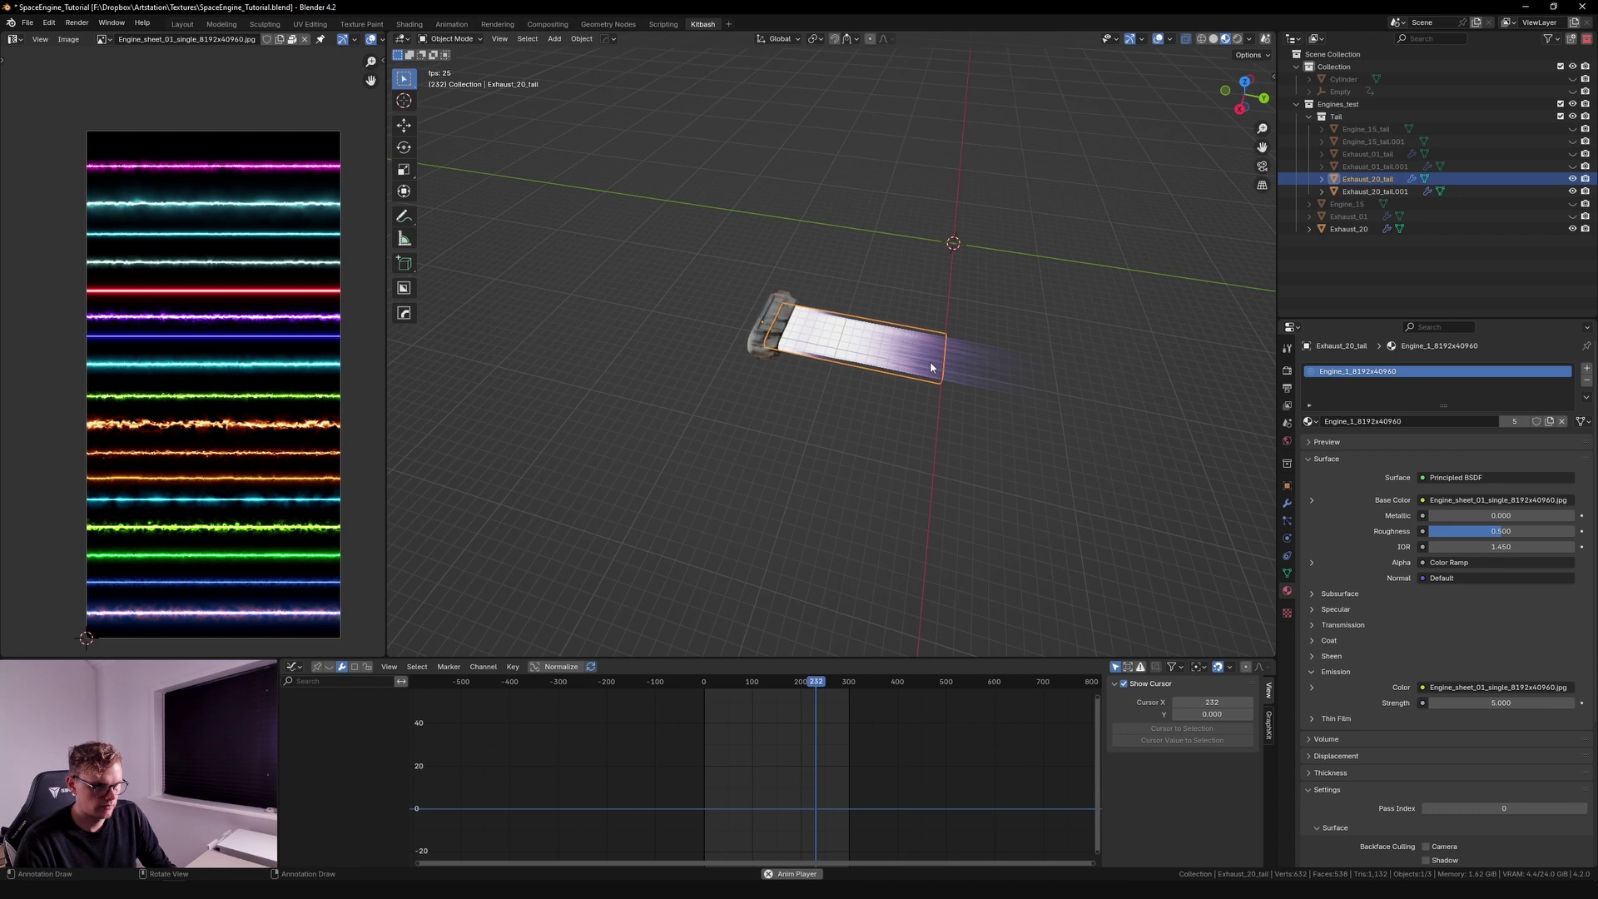
{"action": "key", "text": "Tab"}
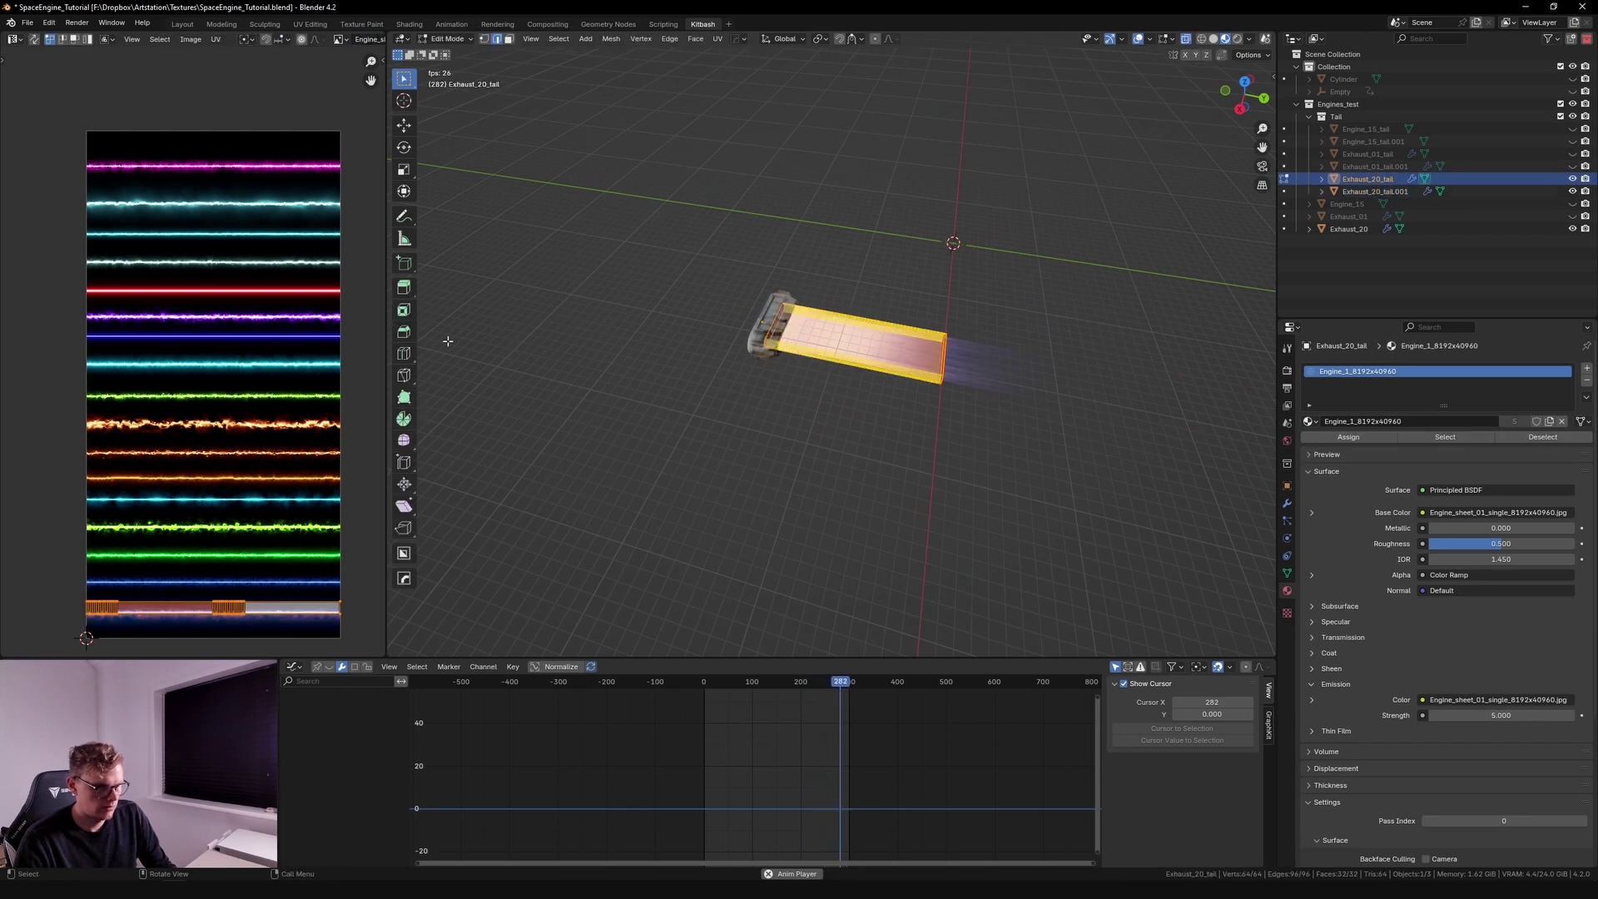
{"action": "key", "text": "g"}
{"action": "key", "text": "y"}
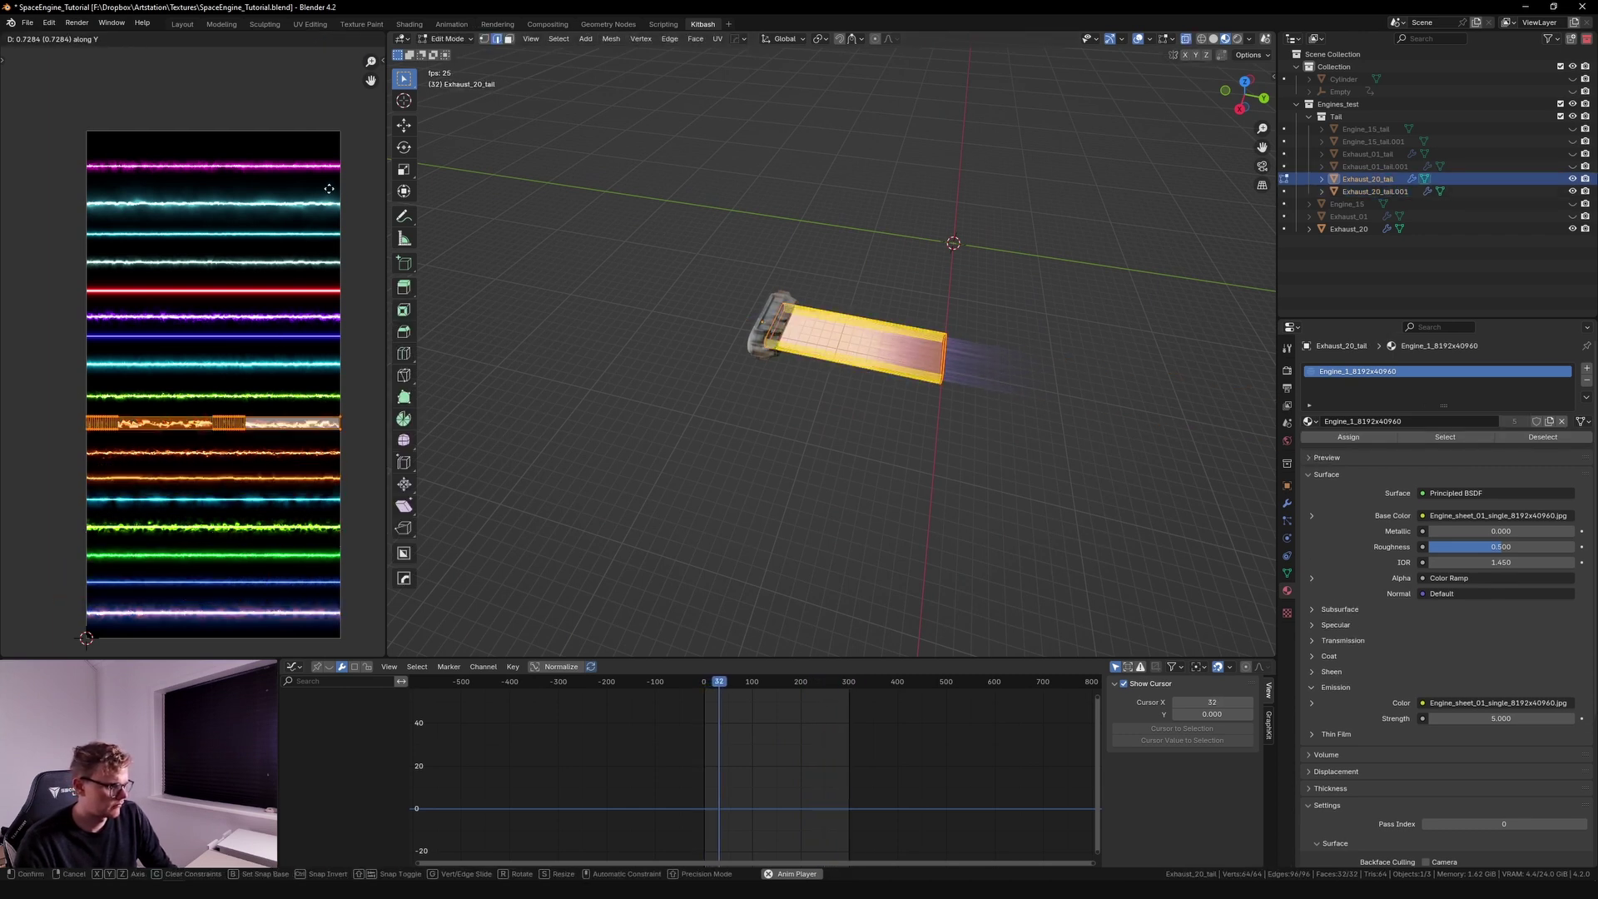
{"action": "left_click", "coordinate": [334, 183]}
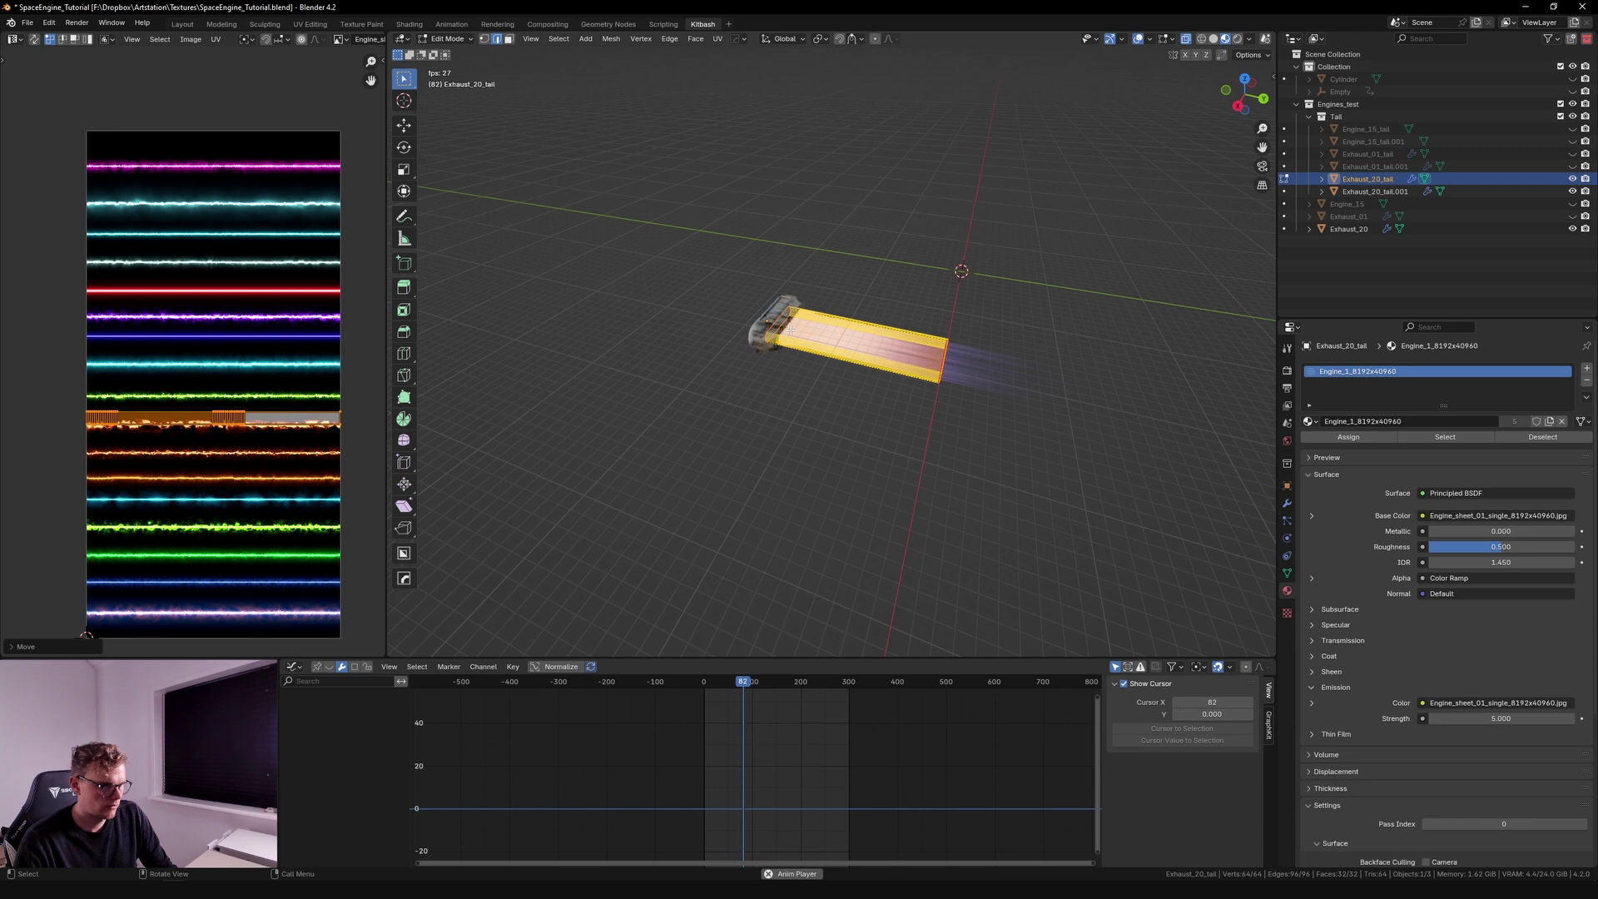
{"action": "key", "text": "Tab"}
{"action": "scroll", "coordinate": [791, 332], "scroll_direction": "up", "scroll_amount": 4}
{"action": "middle_click_drag", "start_coordinate": [791, 333], "coordinate": [880, 318]}
{"action": "left_click", "coordinate": [866, 373]}
{"action": "scroll", "coordinate": [865, 373], "scroll_direction": "down", "scroll_amount": 2}
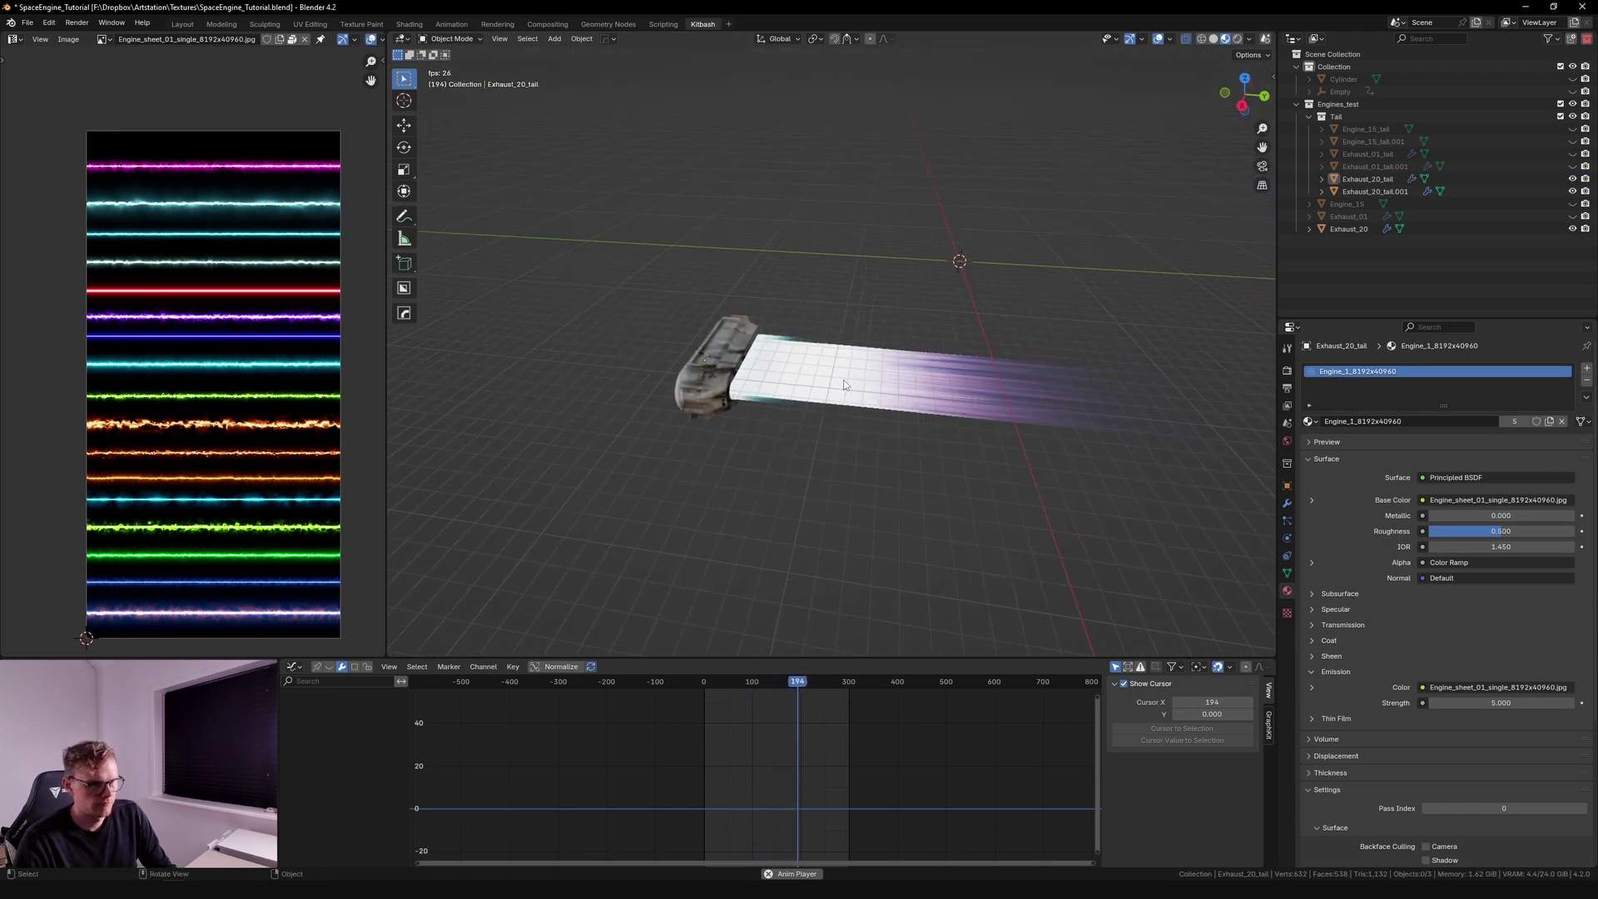
{"action": "middle_click_drag", "start_coordinate": [844, 385], "coordinate": [807, 363]}
- Bring up the Shift+S snapping menu and dismiss it twice
{"action": "key", "text": "shift+s"}
{"action": "left_click", "coordinate": [811, 429]}
{"action": "key", "text": "shift+s"}
{"action": "left_click", "coordinate": [806, 431]}
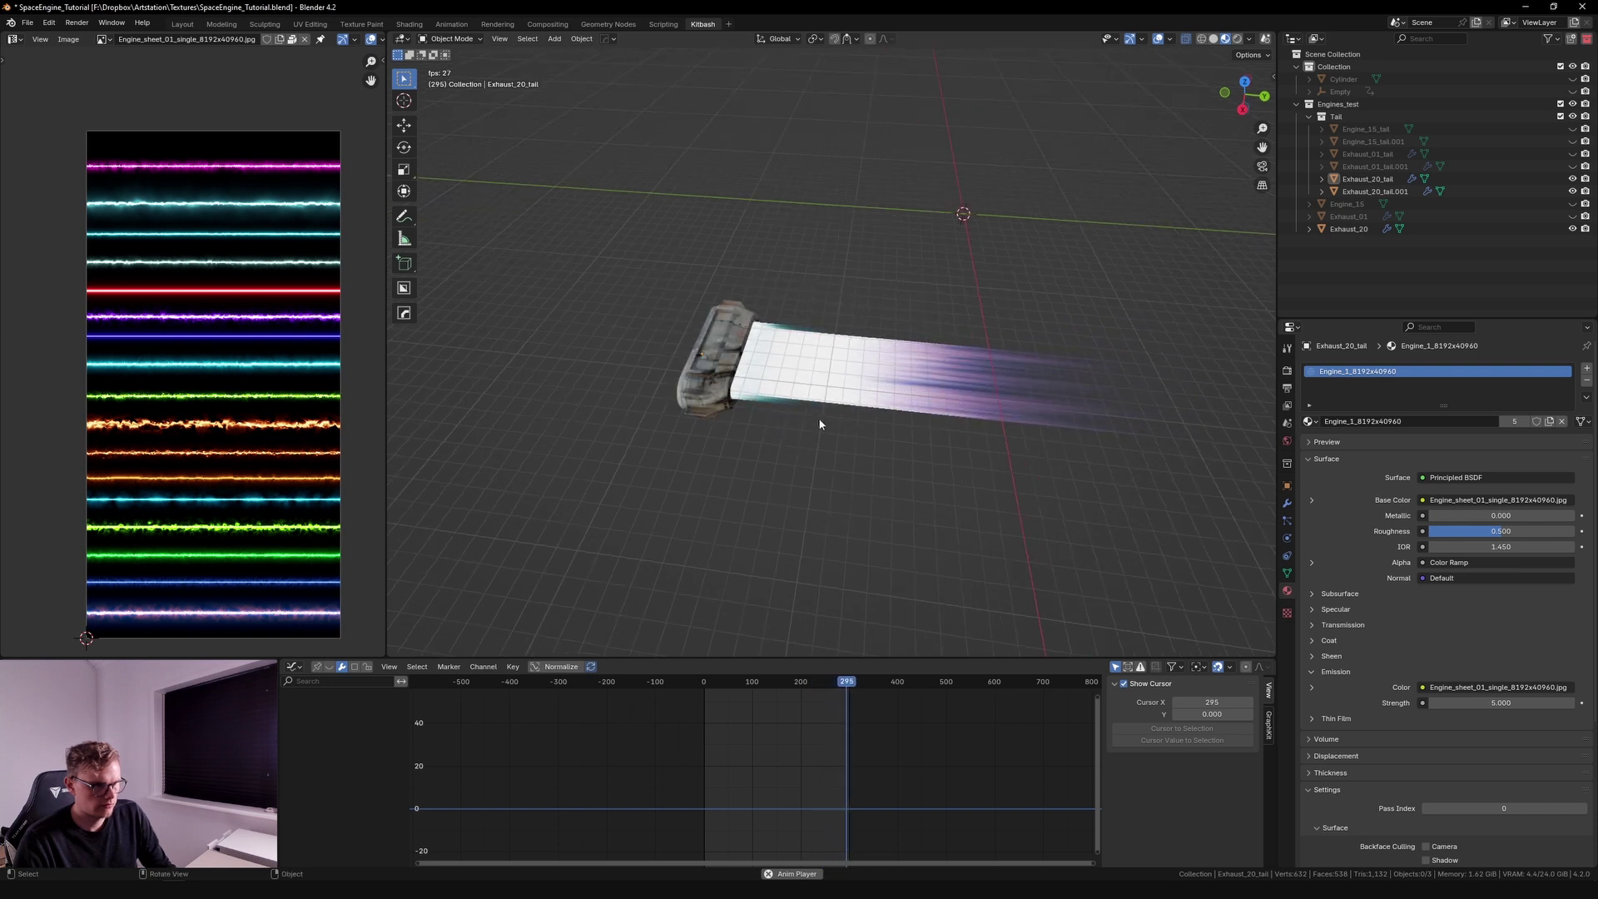
- Add a Plain Axes empty at the pod engine's rear
{"action": "left_click", "coordinate": [815, 398]}
{"action": "key", "text": "shift+a"}
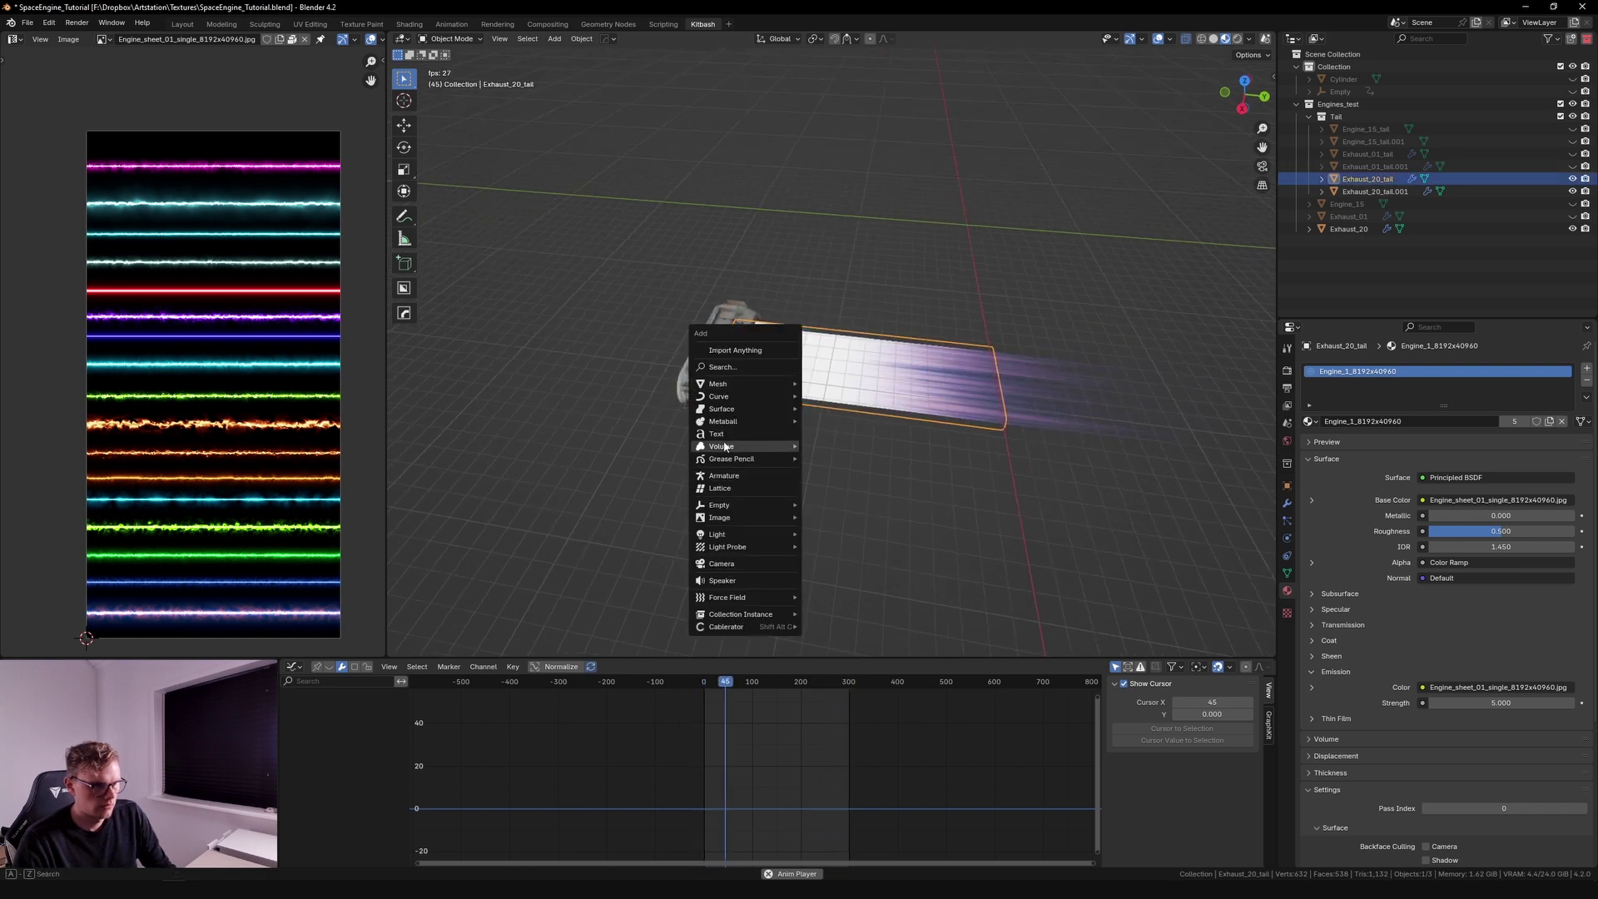
{"action": "mouse_move", "coordinate": [870, 383]}
{"action": "middle_mouse_down"}
{"action": "mouse_move", "coordinate": [962, 317]}
{"action": "mouse_move", "coordinate": [891, 360]}
{"action": "middle_mouse_up"}
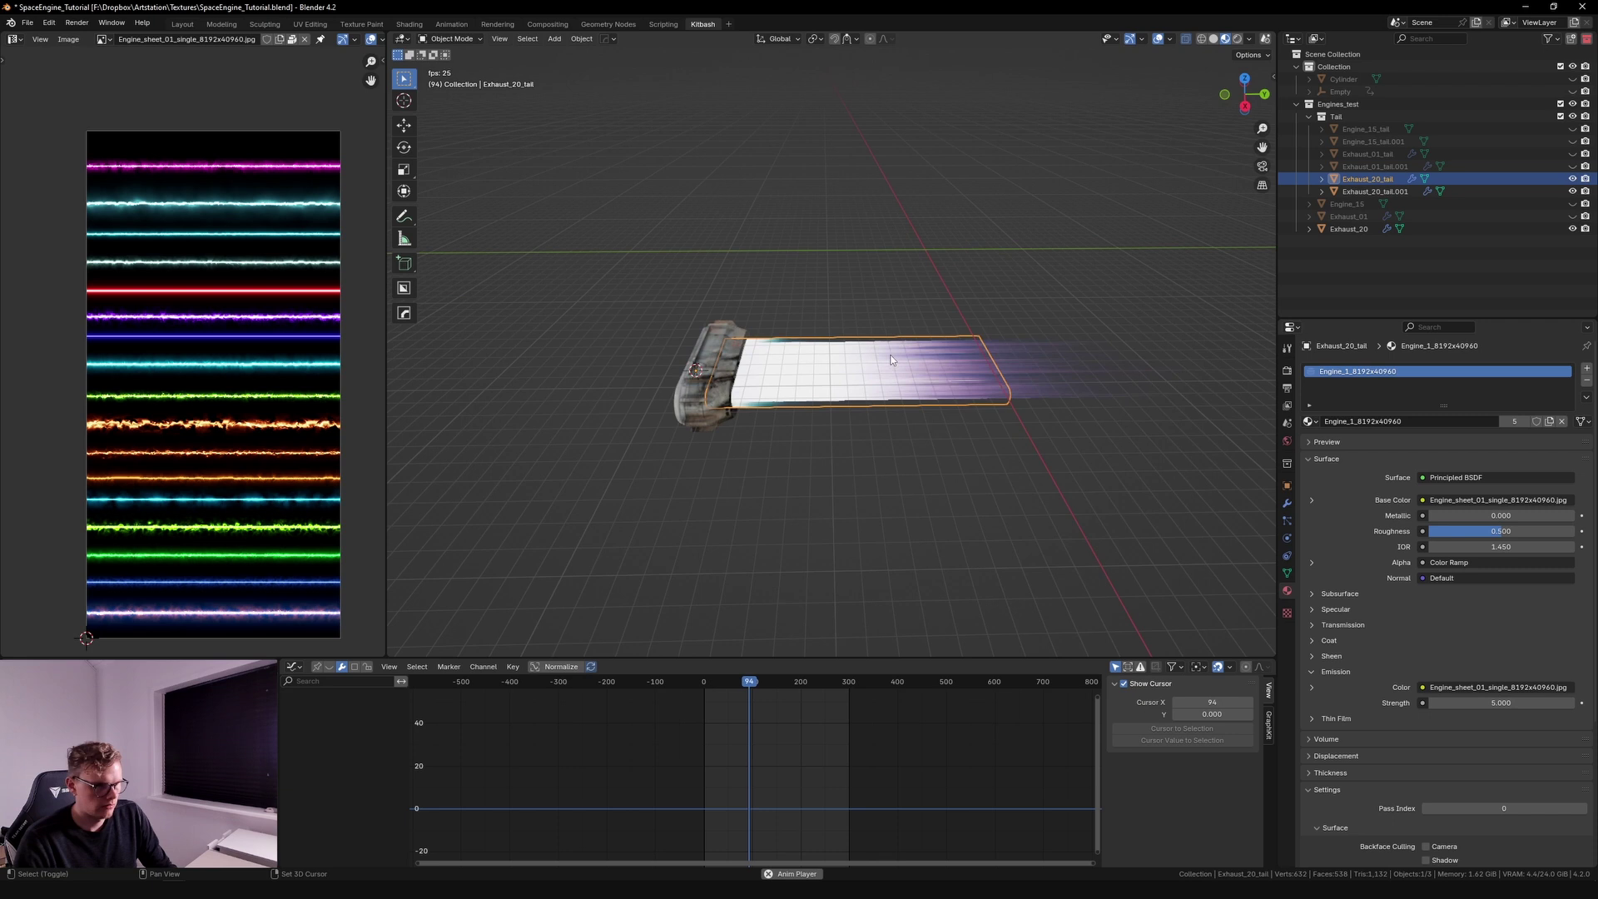
{"action": "key", "text": "shift+a"}
{"action": "mouse_move", "coordinate": [847, 484]}
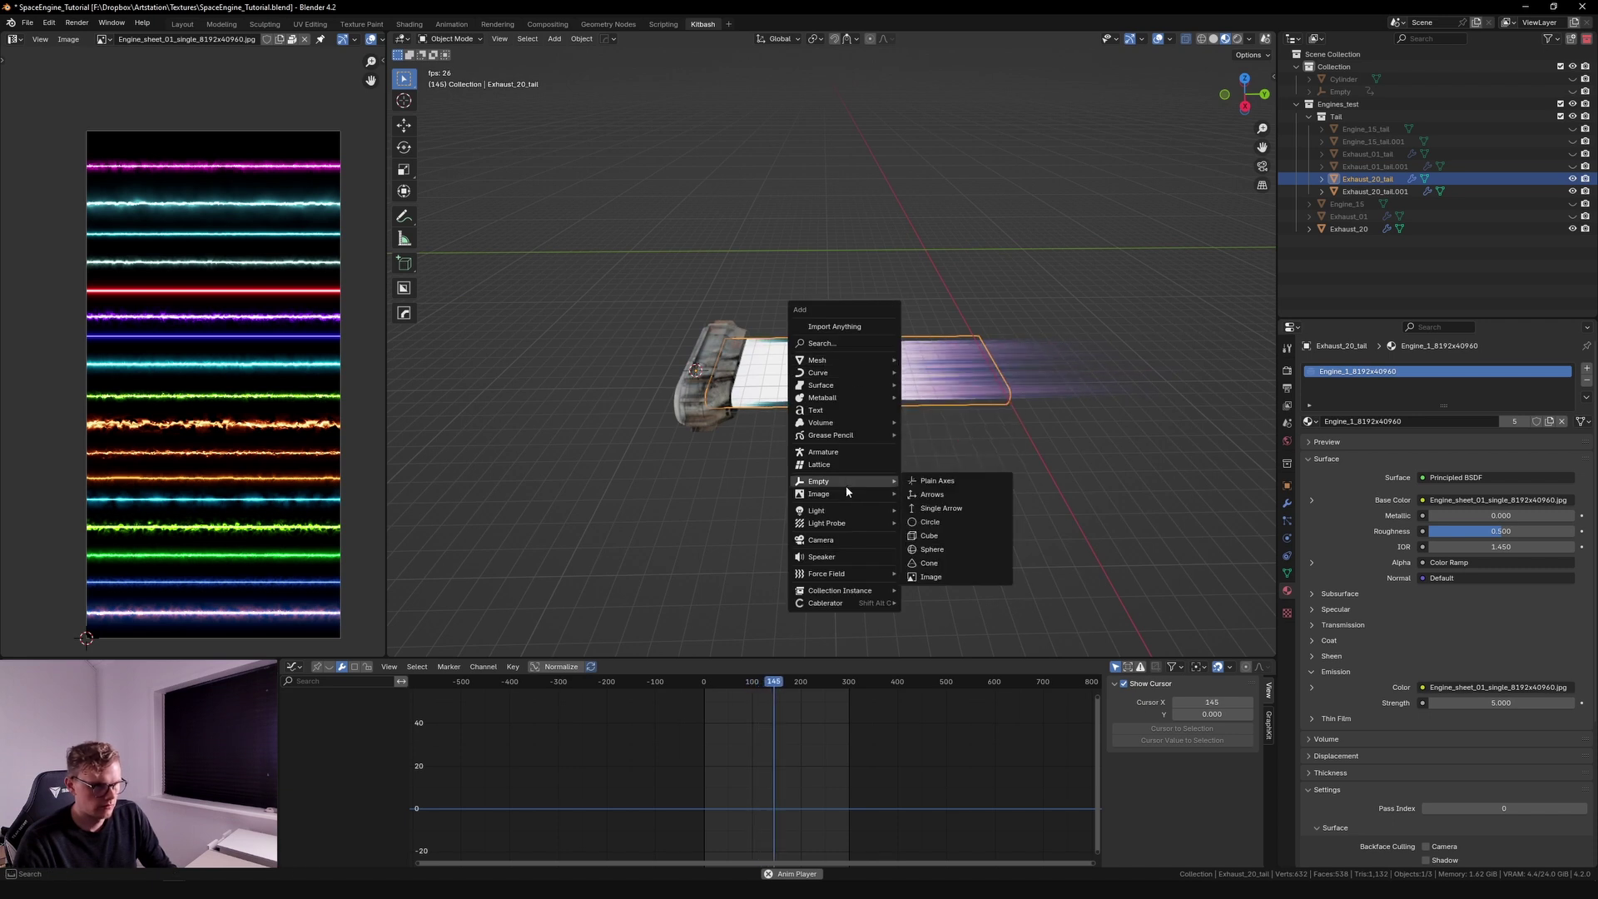
{"action": "left_click", "coordinate": [934, 483]}
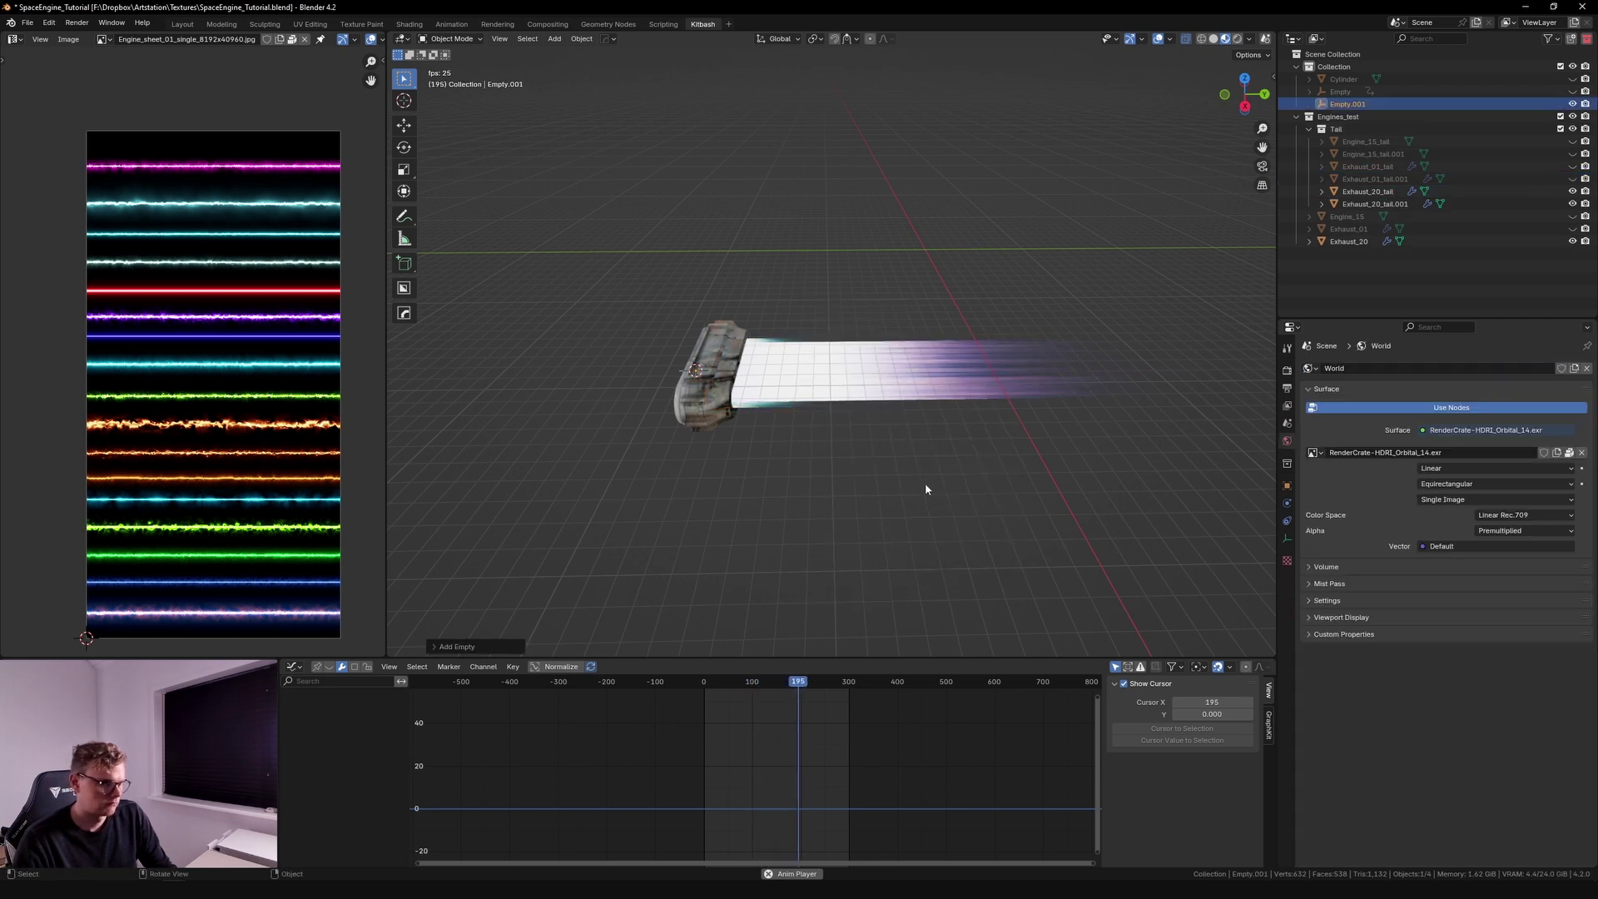
{"action": "middle_click_drag", "start_coordinate": [845, 456], "coordinate": [995, 453], "text": "shift"}
{"action": "scroll", "coordinate": [997, 454], "scroll_direction": "up", "scroll_amount": 3}
- Parent both exhaust tail planes to the new empty with Ctrl+P > Object
{"action": "left_click_drag", "start_coordinate": [1101, 519], "coordinate": [1074, 422]}
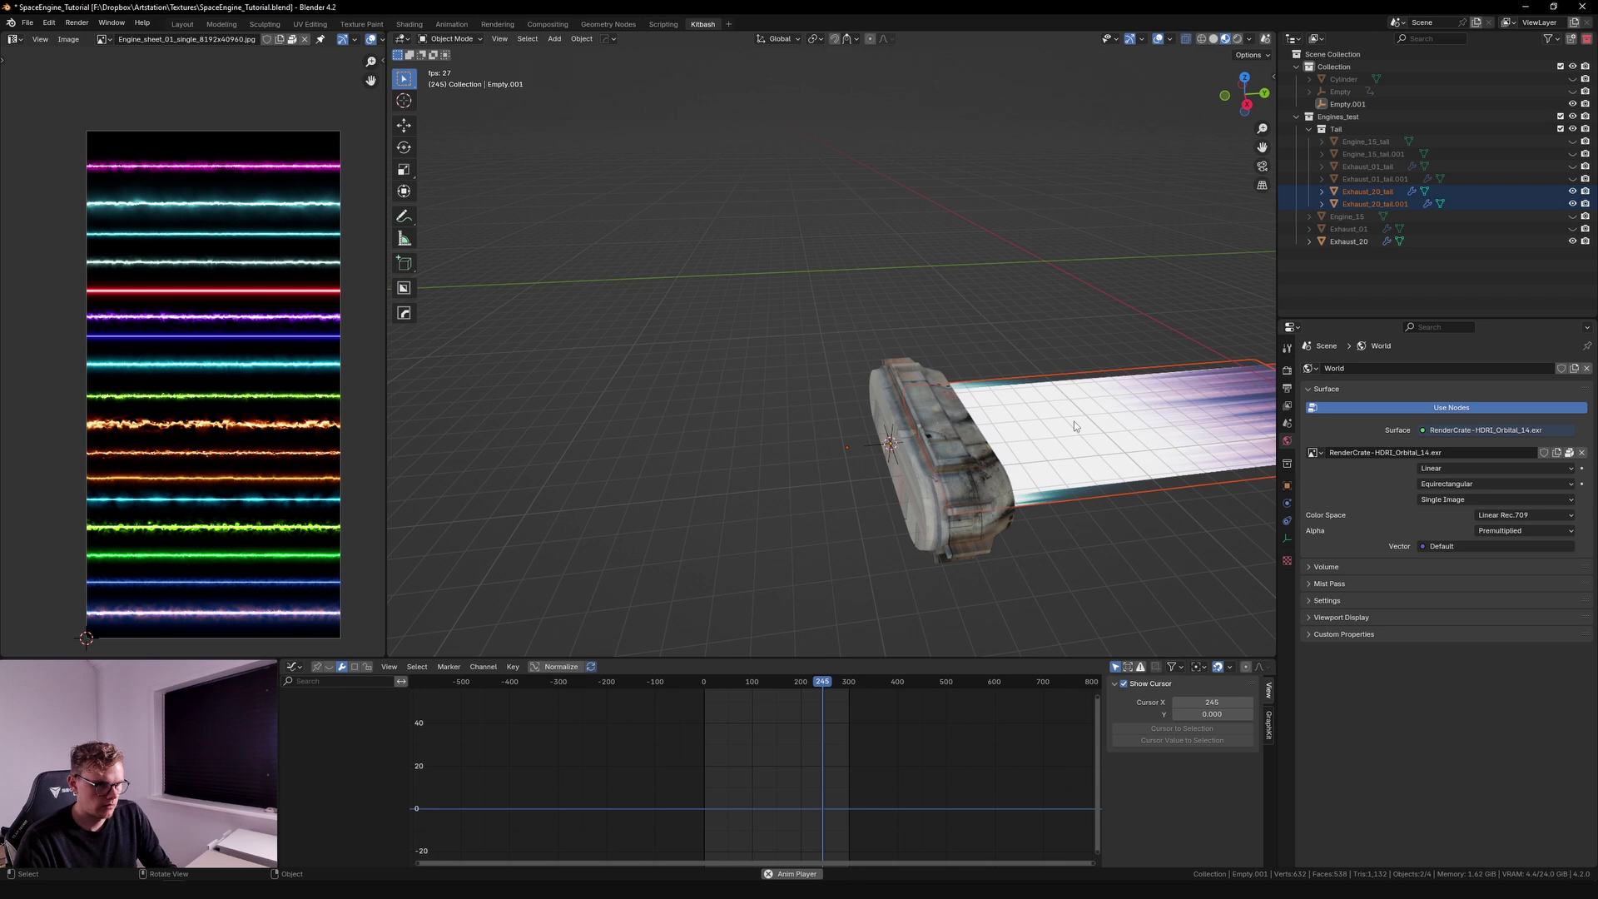
{"action": "middle_click_drag", "start_coordinate": [1074, 426], "coordinate": [983, 450]}
{"action": "left_click", "coordinate": [878, 467], "text": "shift"}
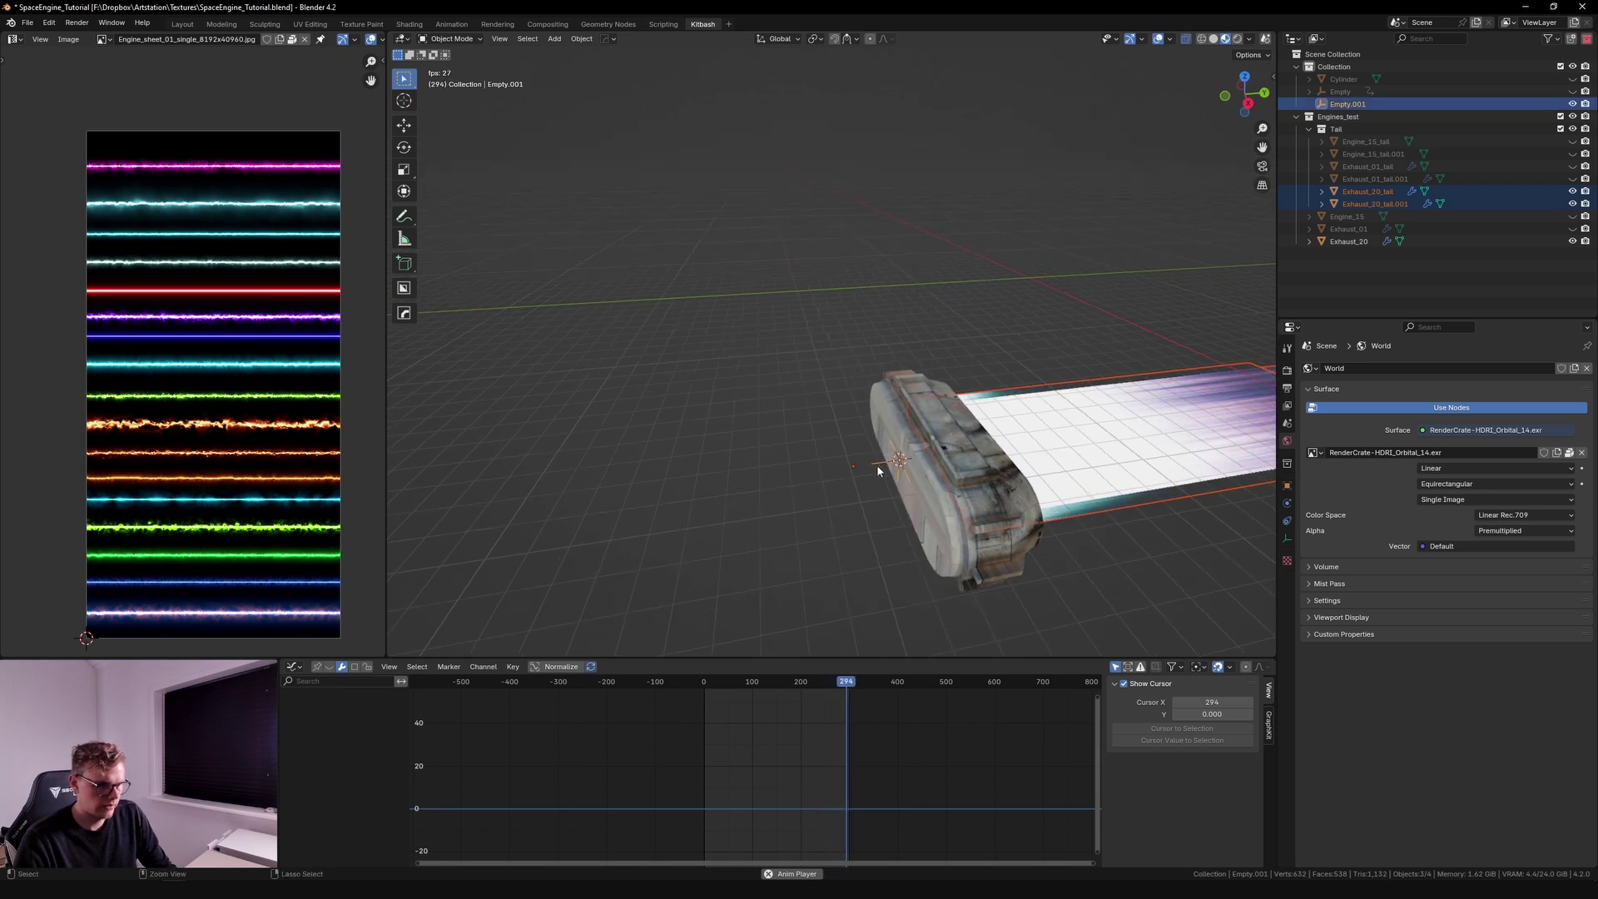
{"action": "key", "text": "ctrl+p"}
{"action": "left_click", "coordinate": [877, 465]}
{"action": "left_click", "coordinate": [870, 468]}
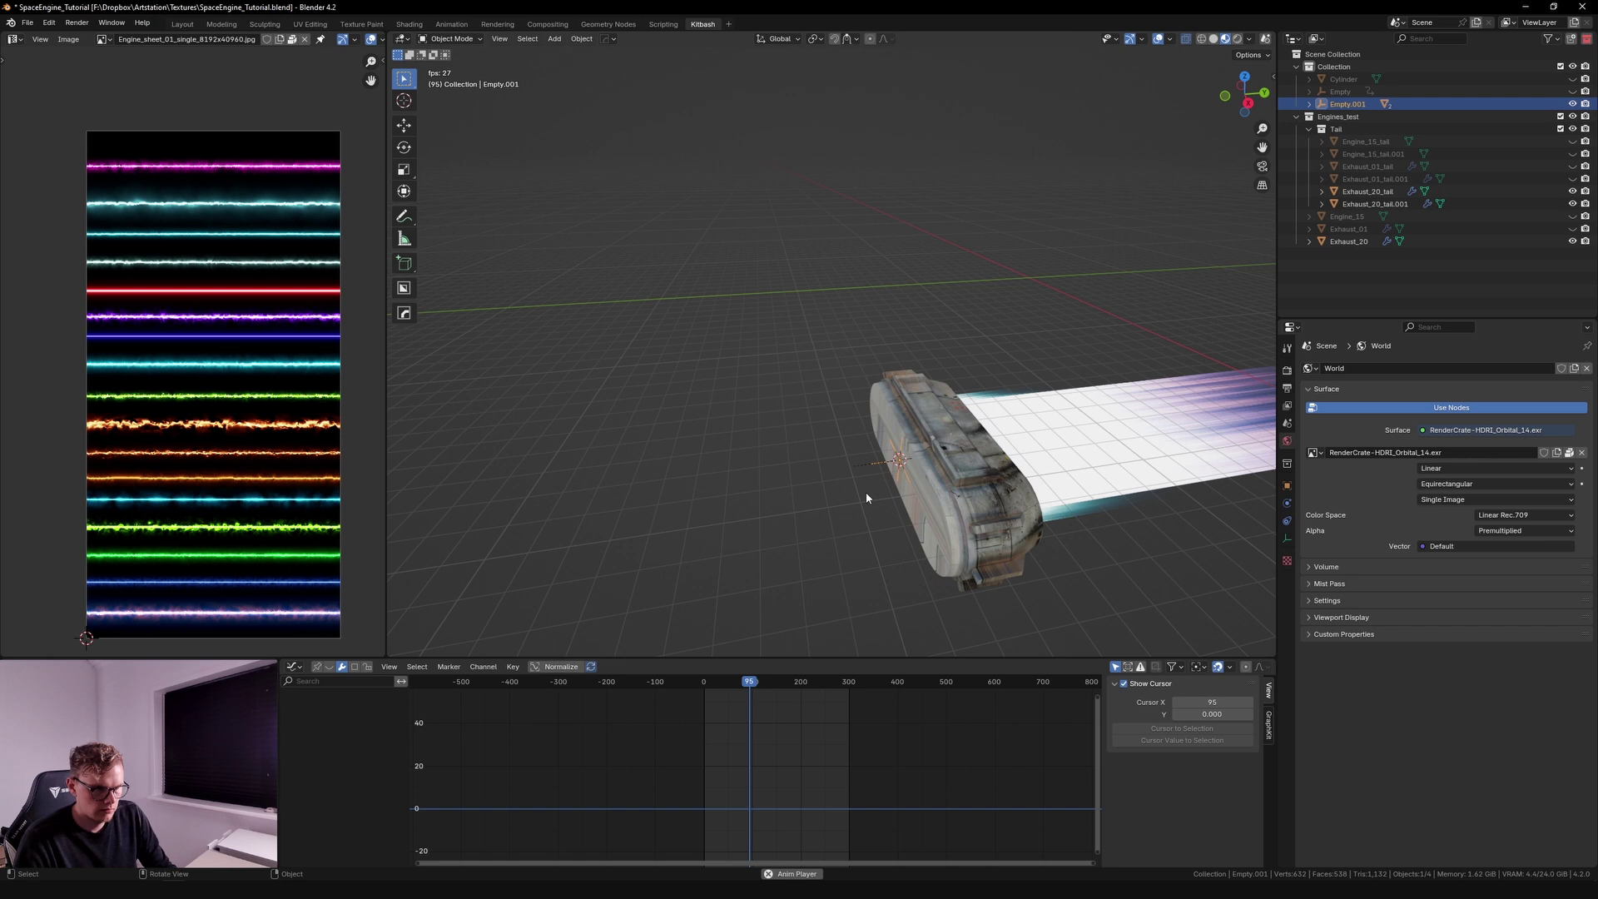
- Insert a single keyframe on the empty's Y scale from the N panel
{"action": "key", "text": "m"}
{"action": "key", "text": "Escape"}
{"action": "key", "text": "n"}
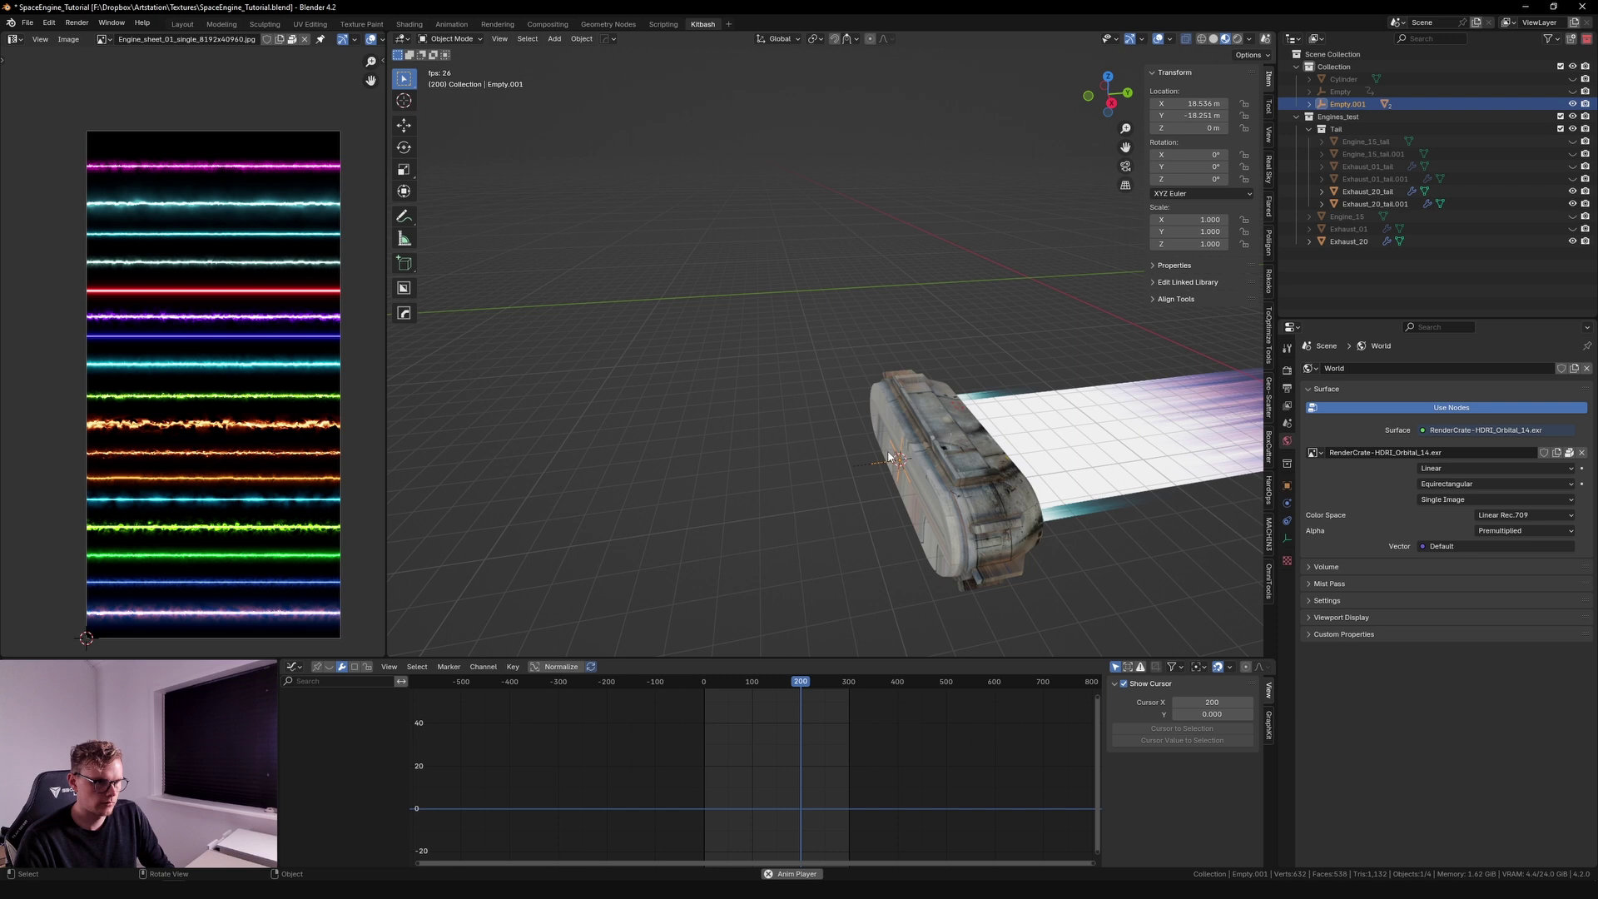
{"action": "right_click", "coordinate": [1193, 233]}
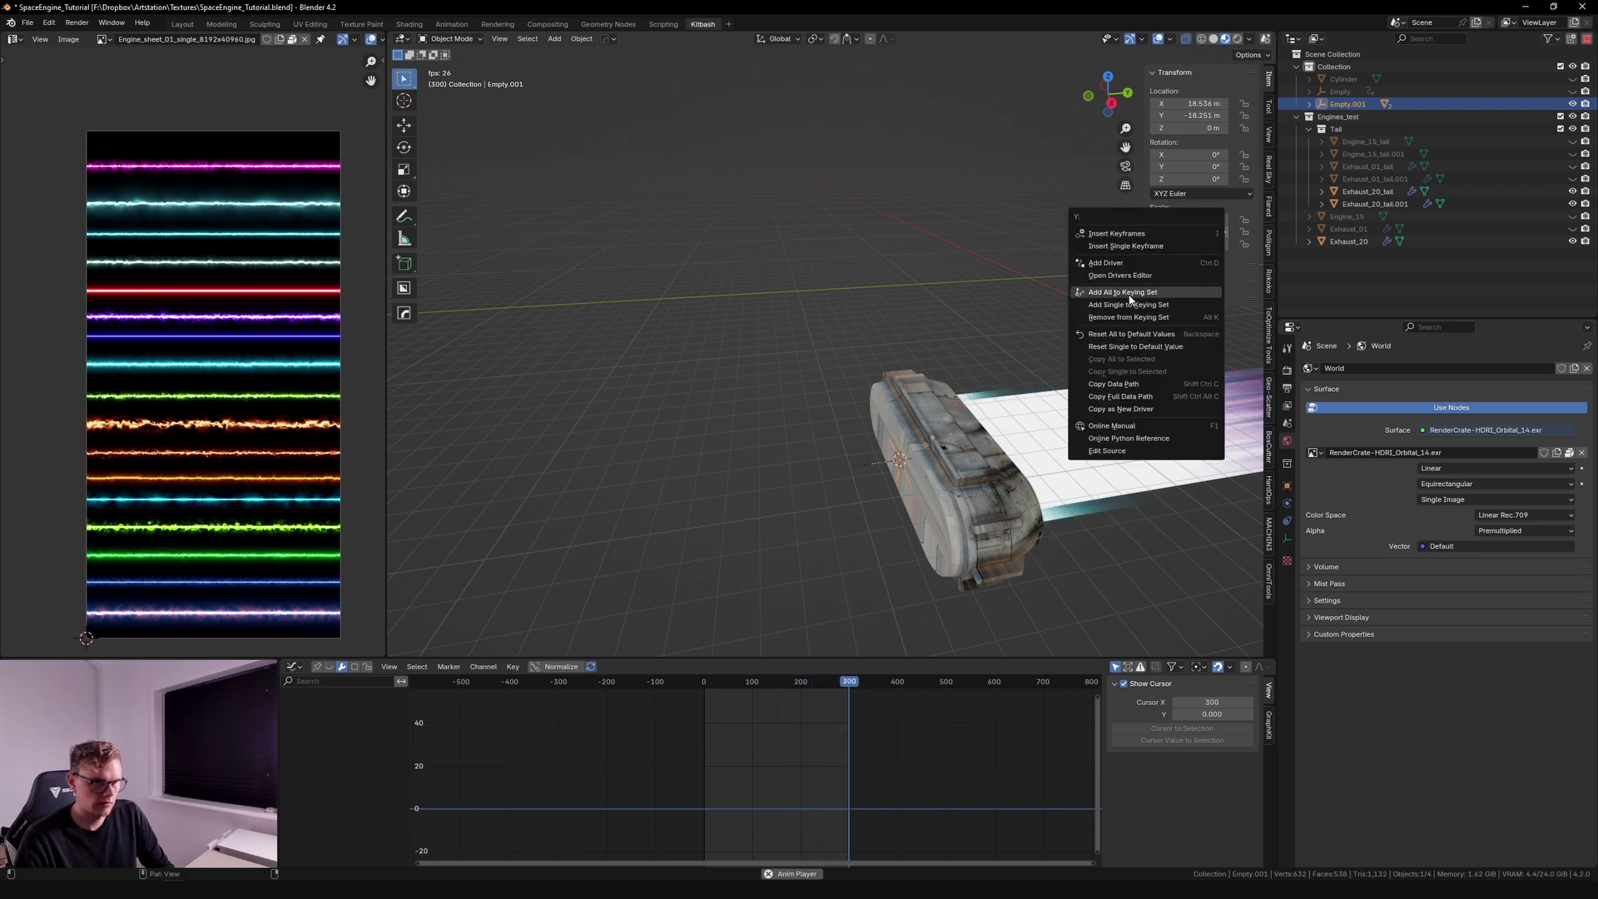
{"action": "left_click", "coordinate": [1145, 246]}
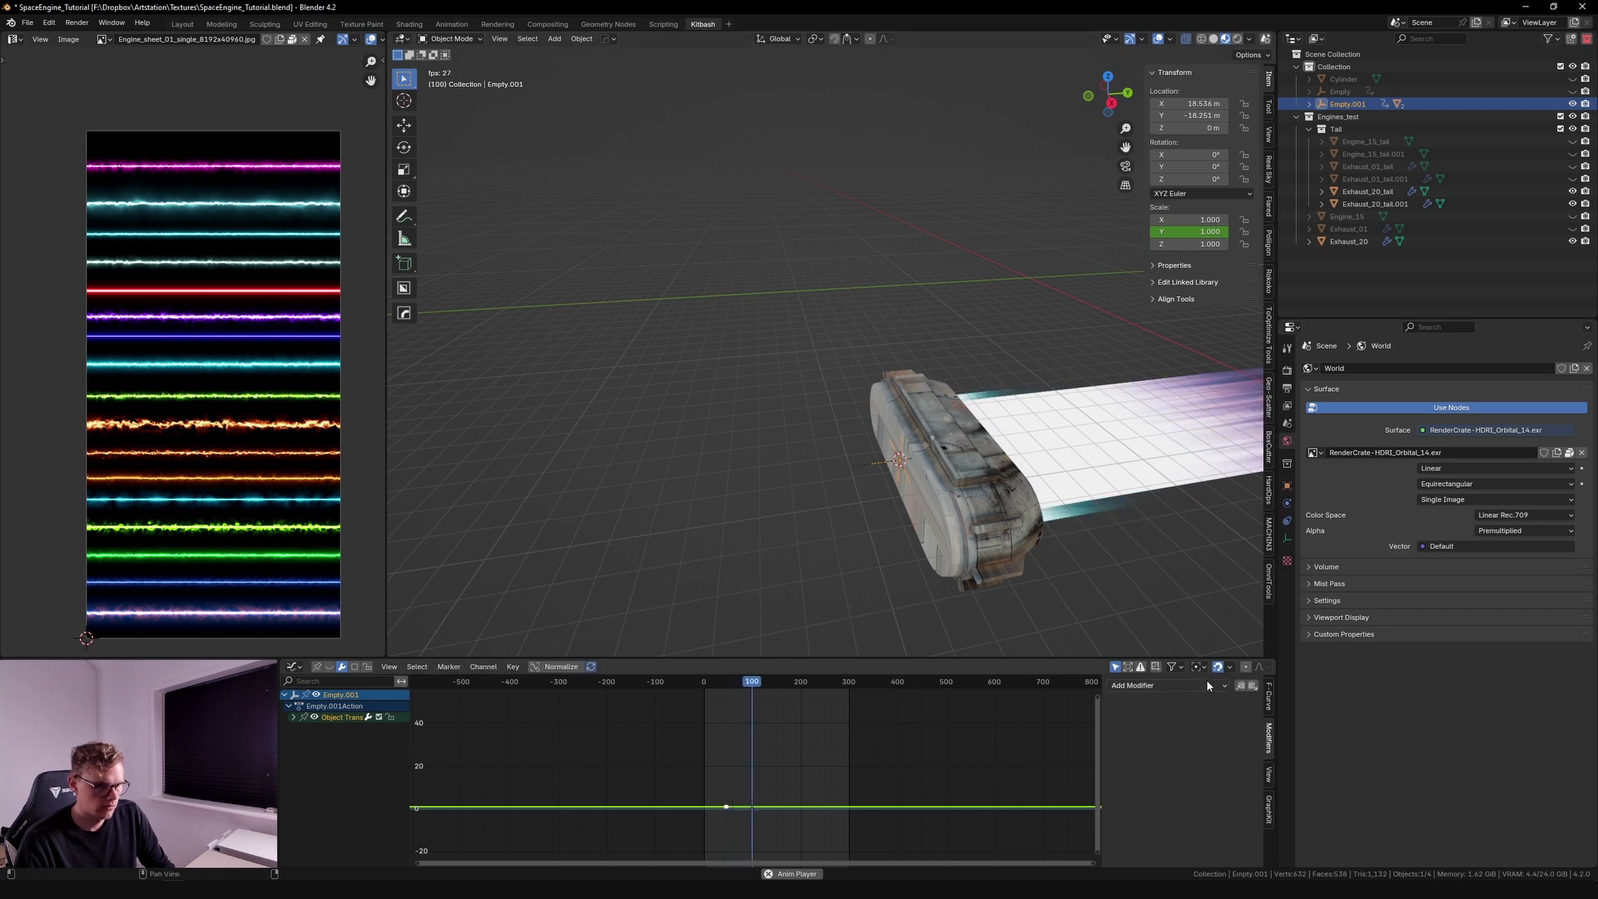
- Add a Noise modifier to the Y scale curve with strength 5 and Add blending
{"action": "left_click", "coordinate": [298, 668]}
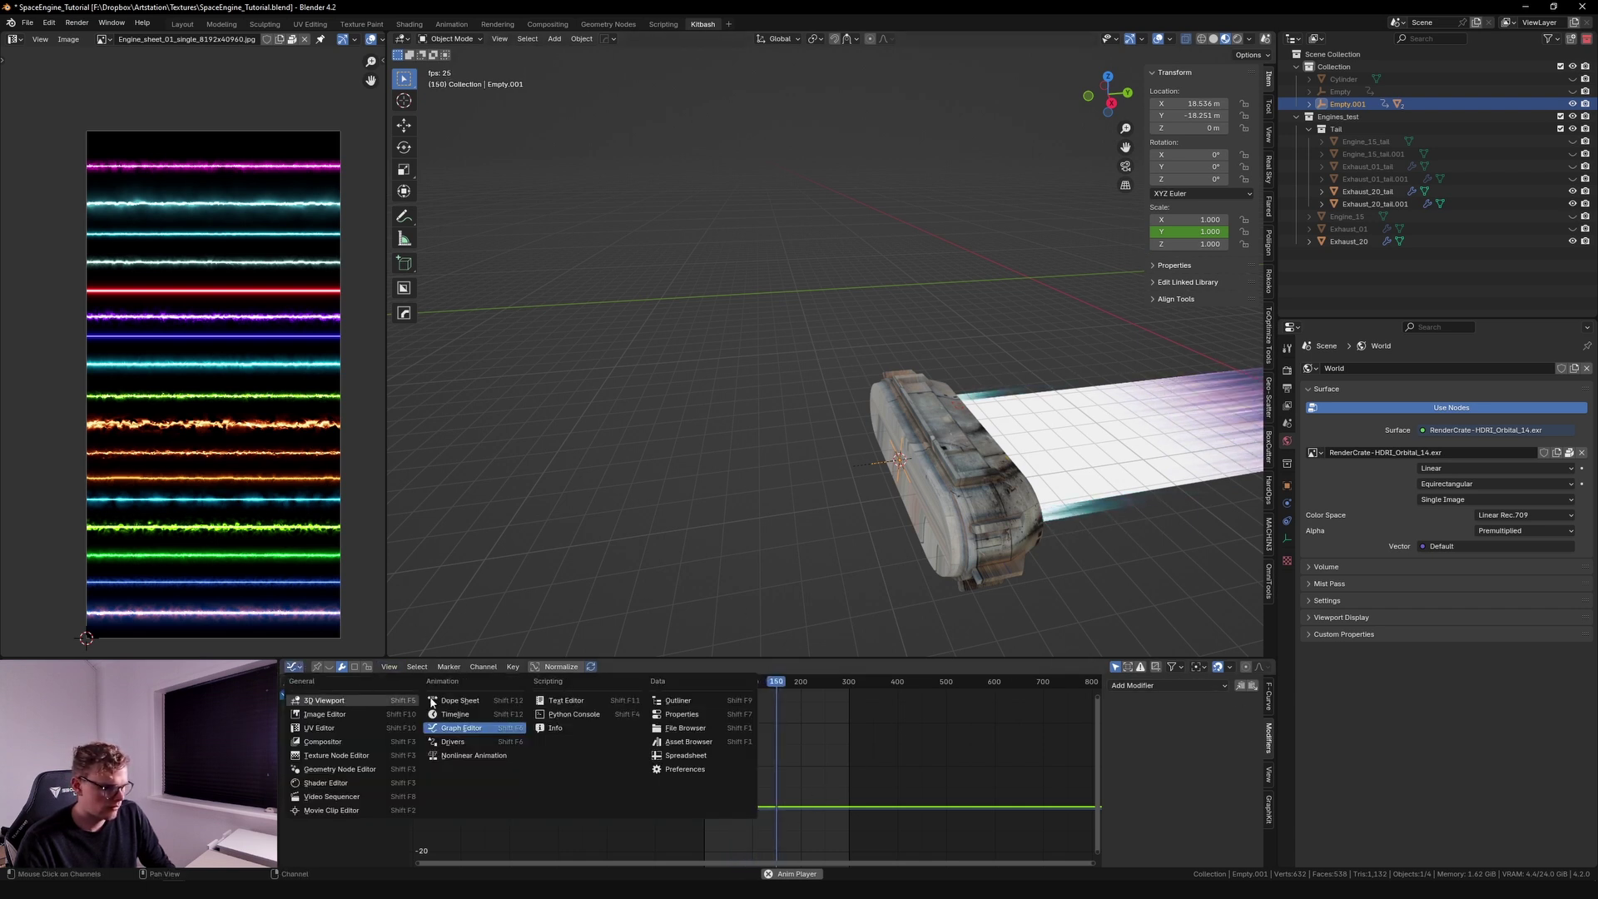
{"action": "left_click", "coordinate": [1149, 685]}
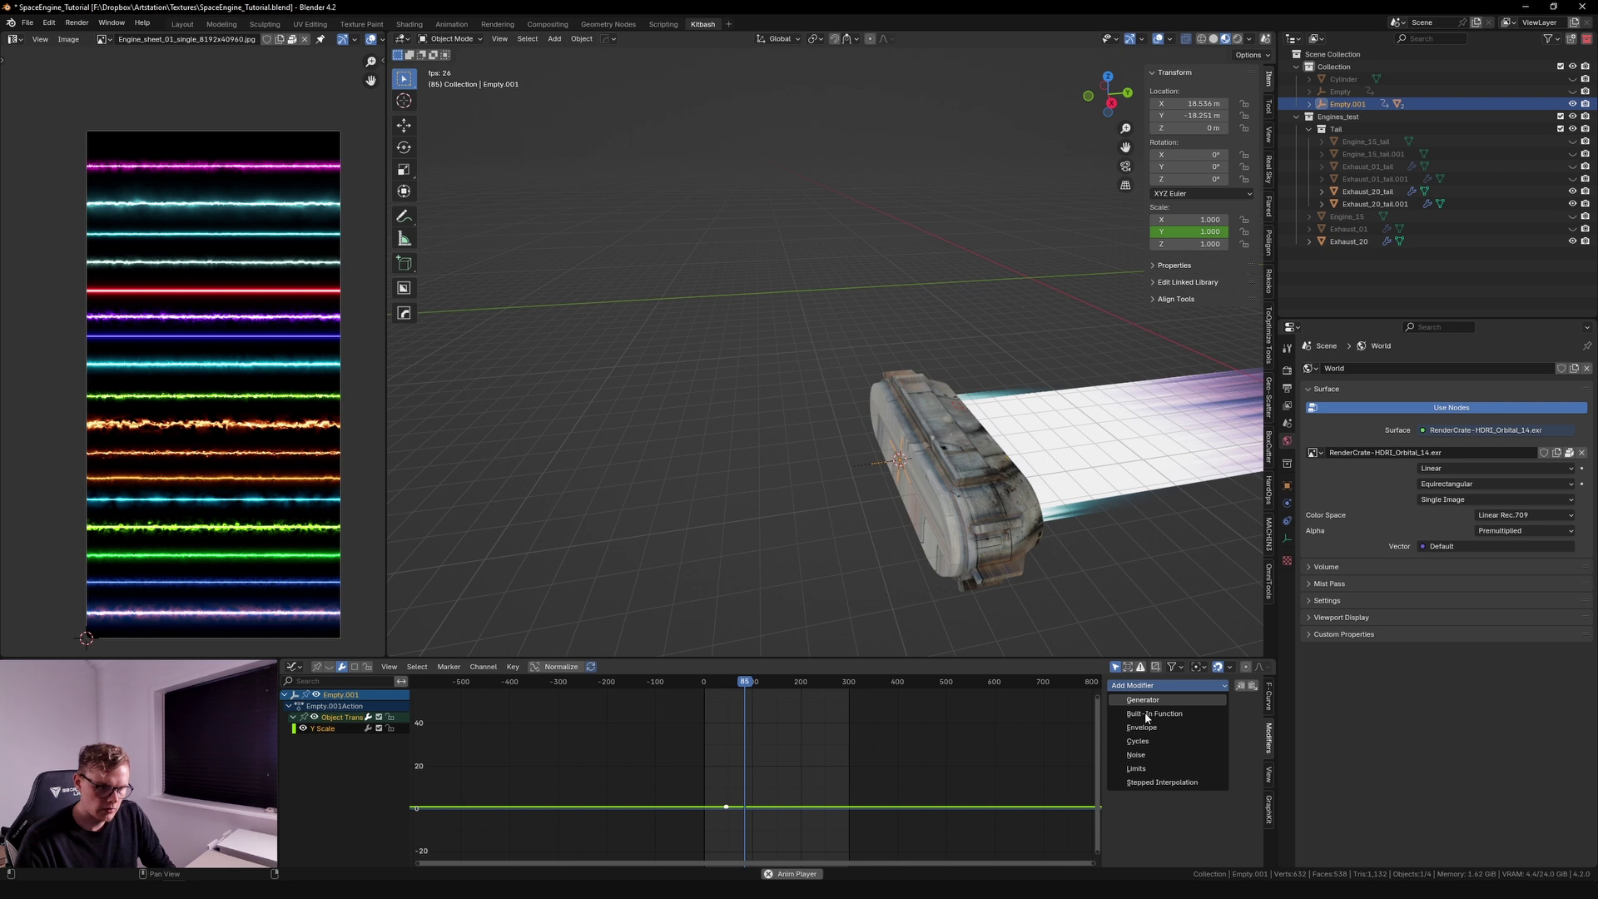
{"action": "left_click", "coordinate": [1147, 763]}
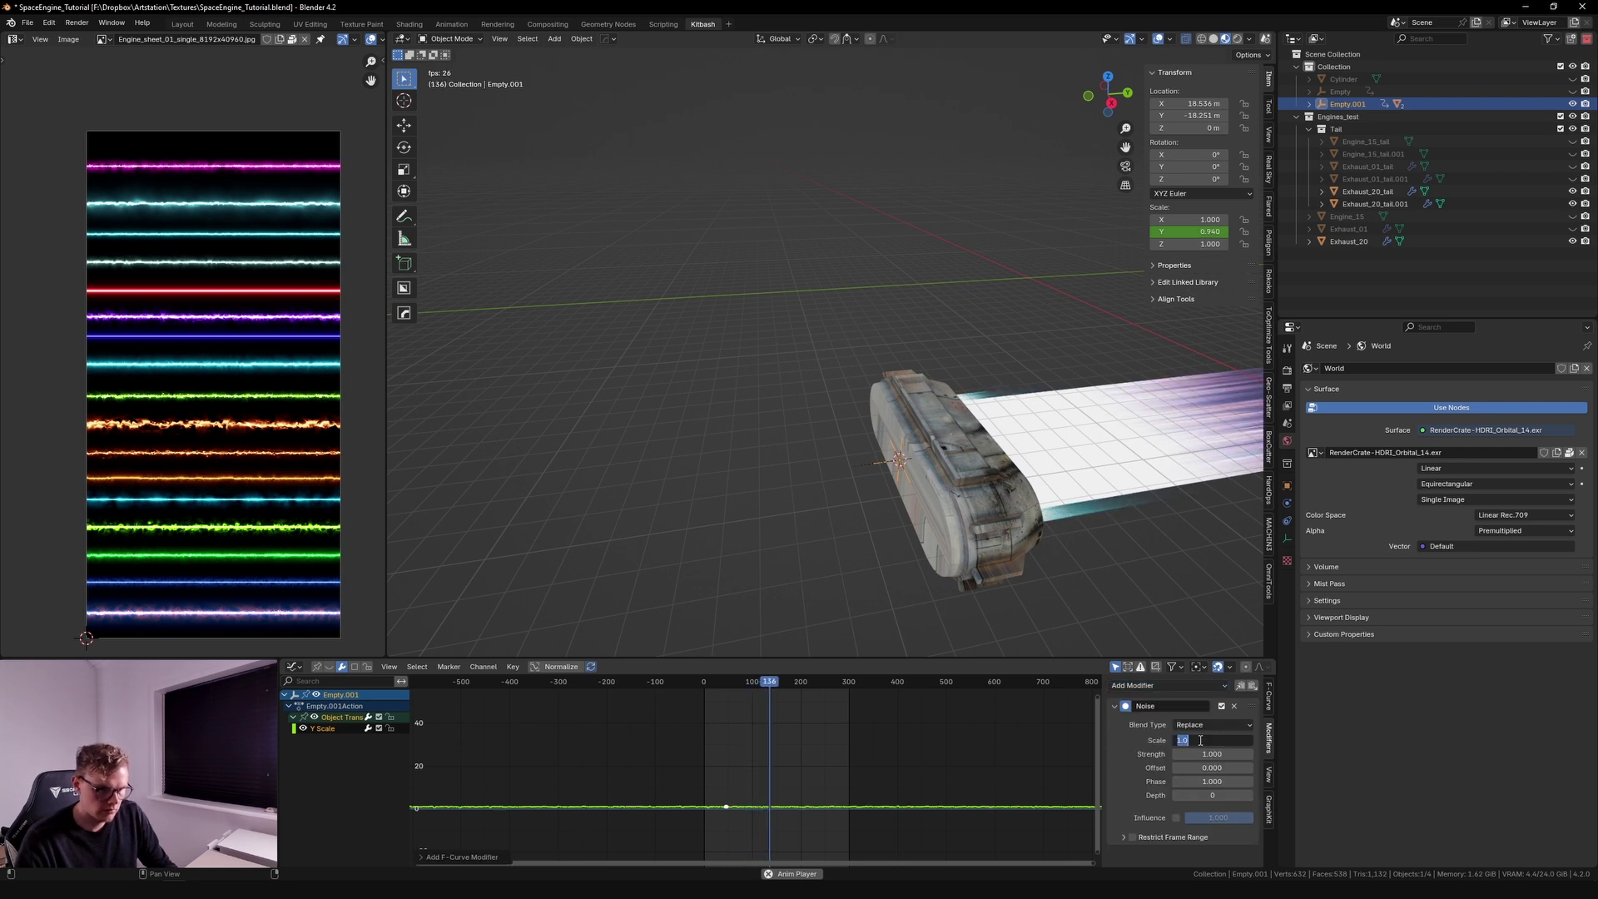
{"action": "type", "text": "2.8"}
{"action": "key", "text": "Tab"}
{"action": "type", "text": "5"}
{"action": "key", "text": "Return"}
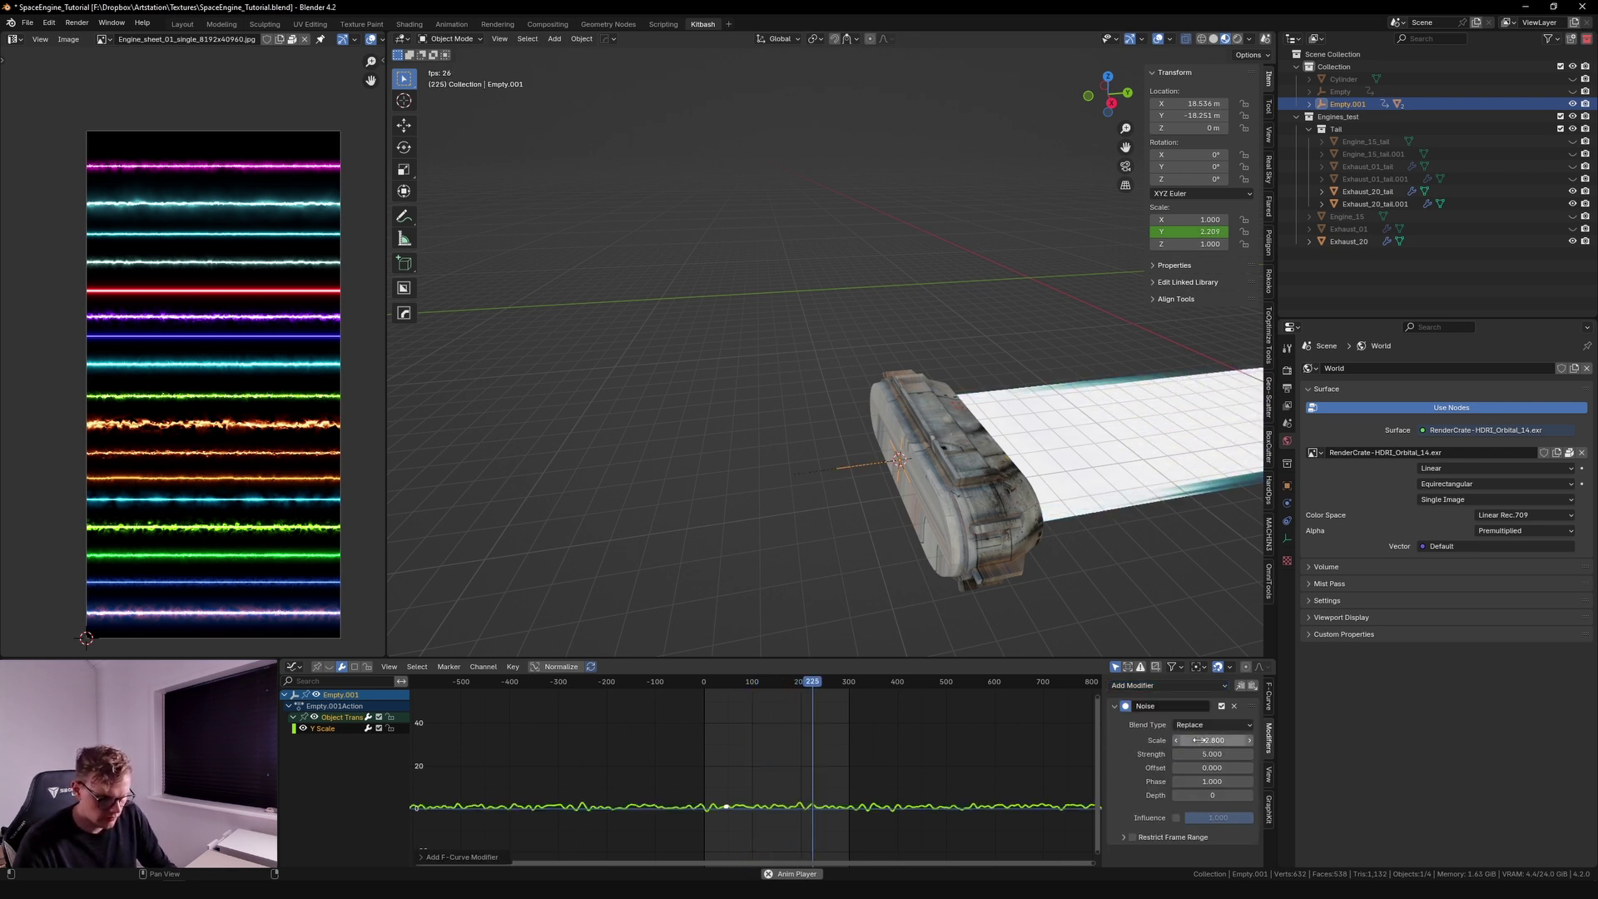
{"action": "scroll", "coordinate": [1028, 488], "scroll_direction": "down", "scroll_amount": 2}
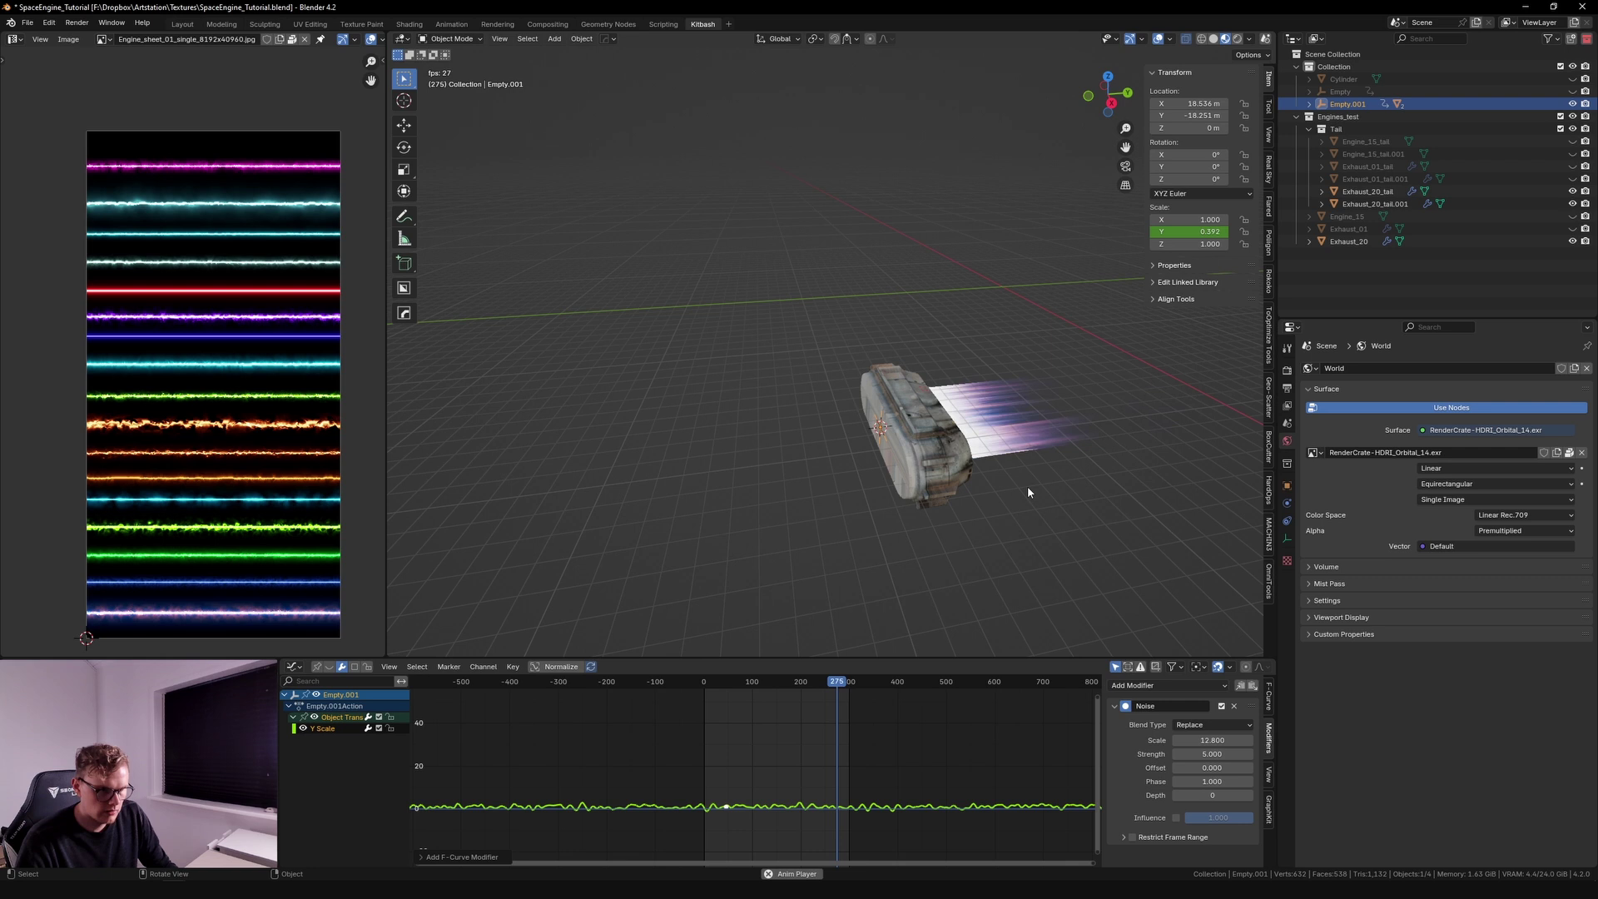
{"action": "middle_click_drag", "start_coordinate": [1028, 486], "coordinate": [847, 503]}
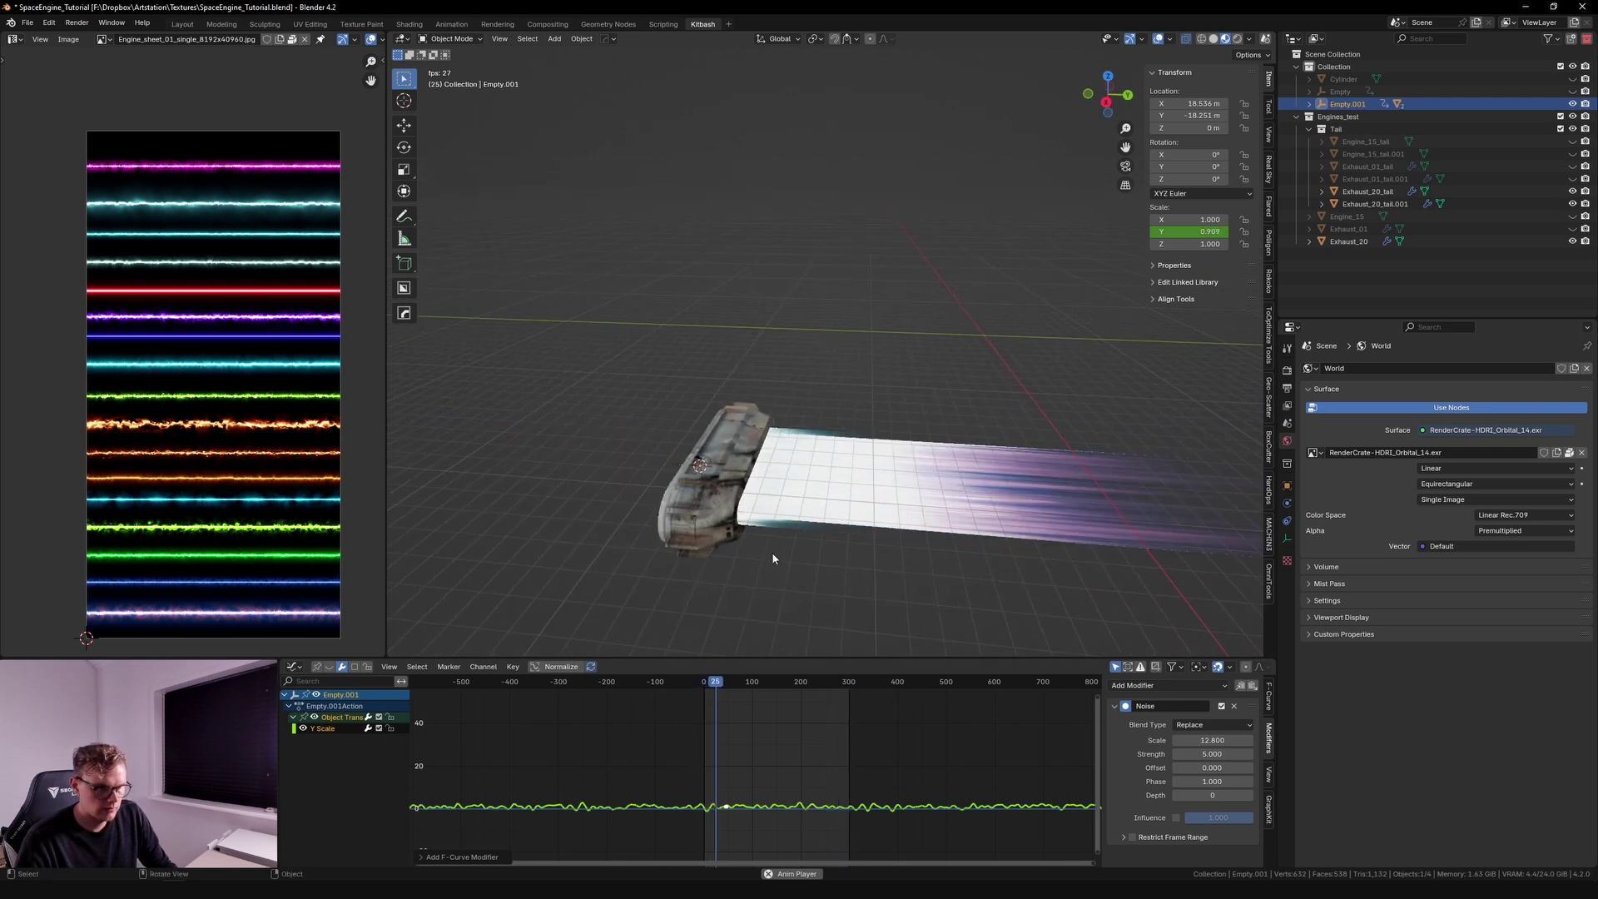
{"action": "left_click", "coordinate": [1212, 725]}
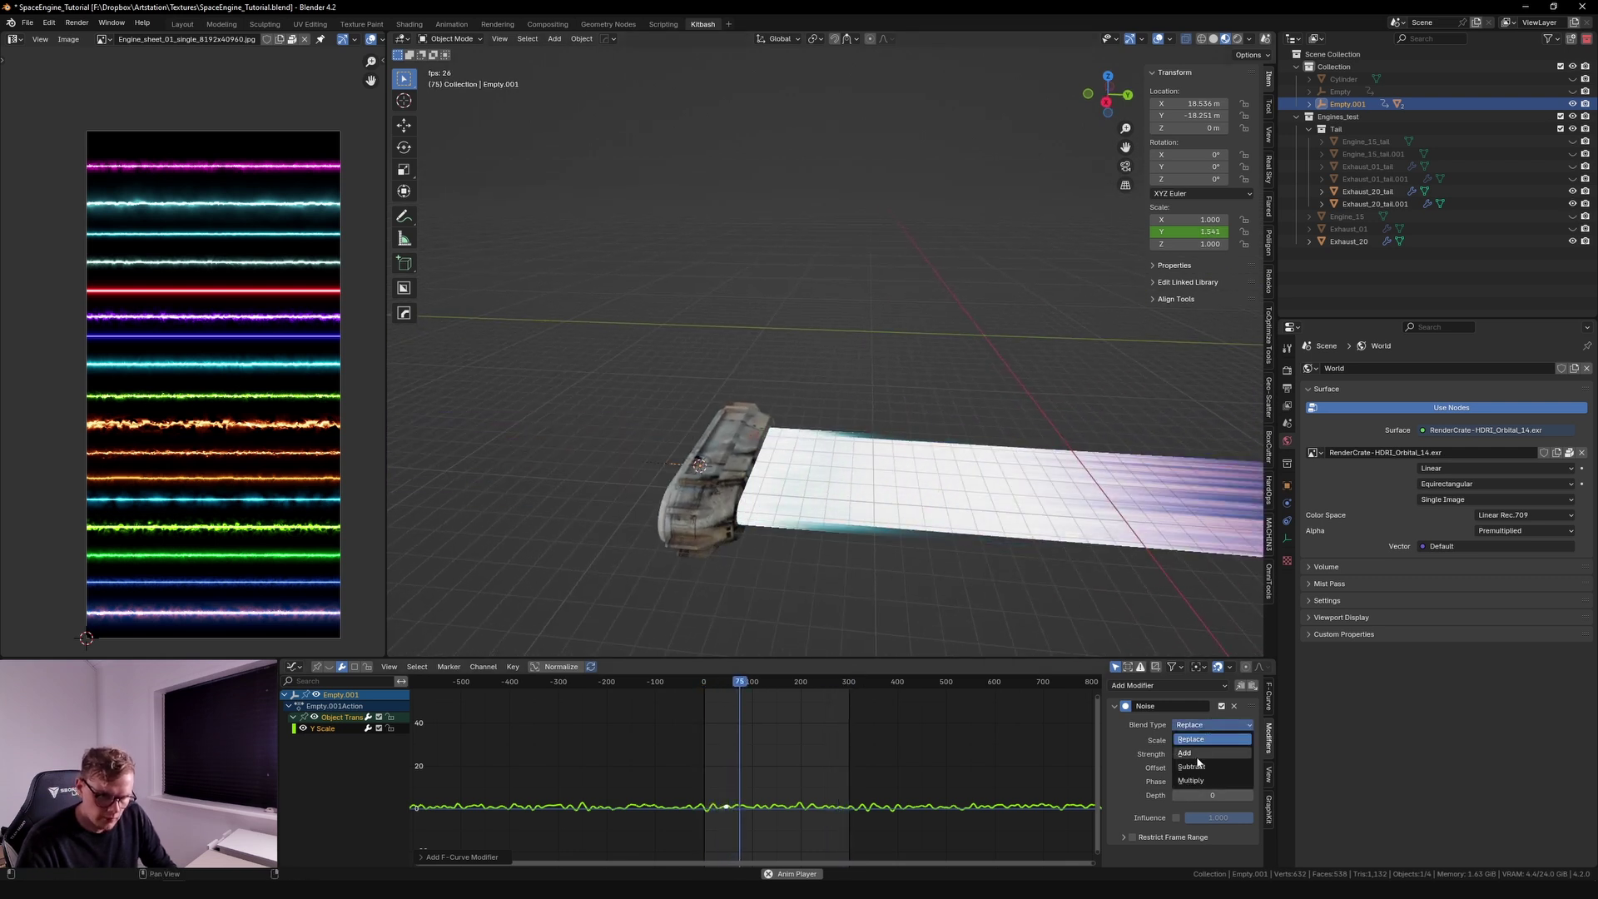
{"action": "left_click", "coordinate": [1199, 753]}
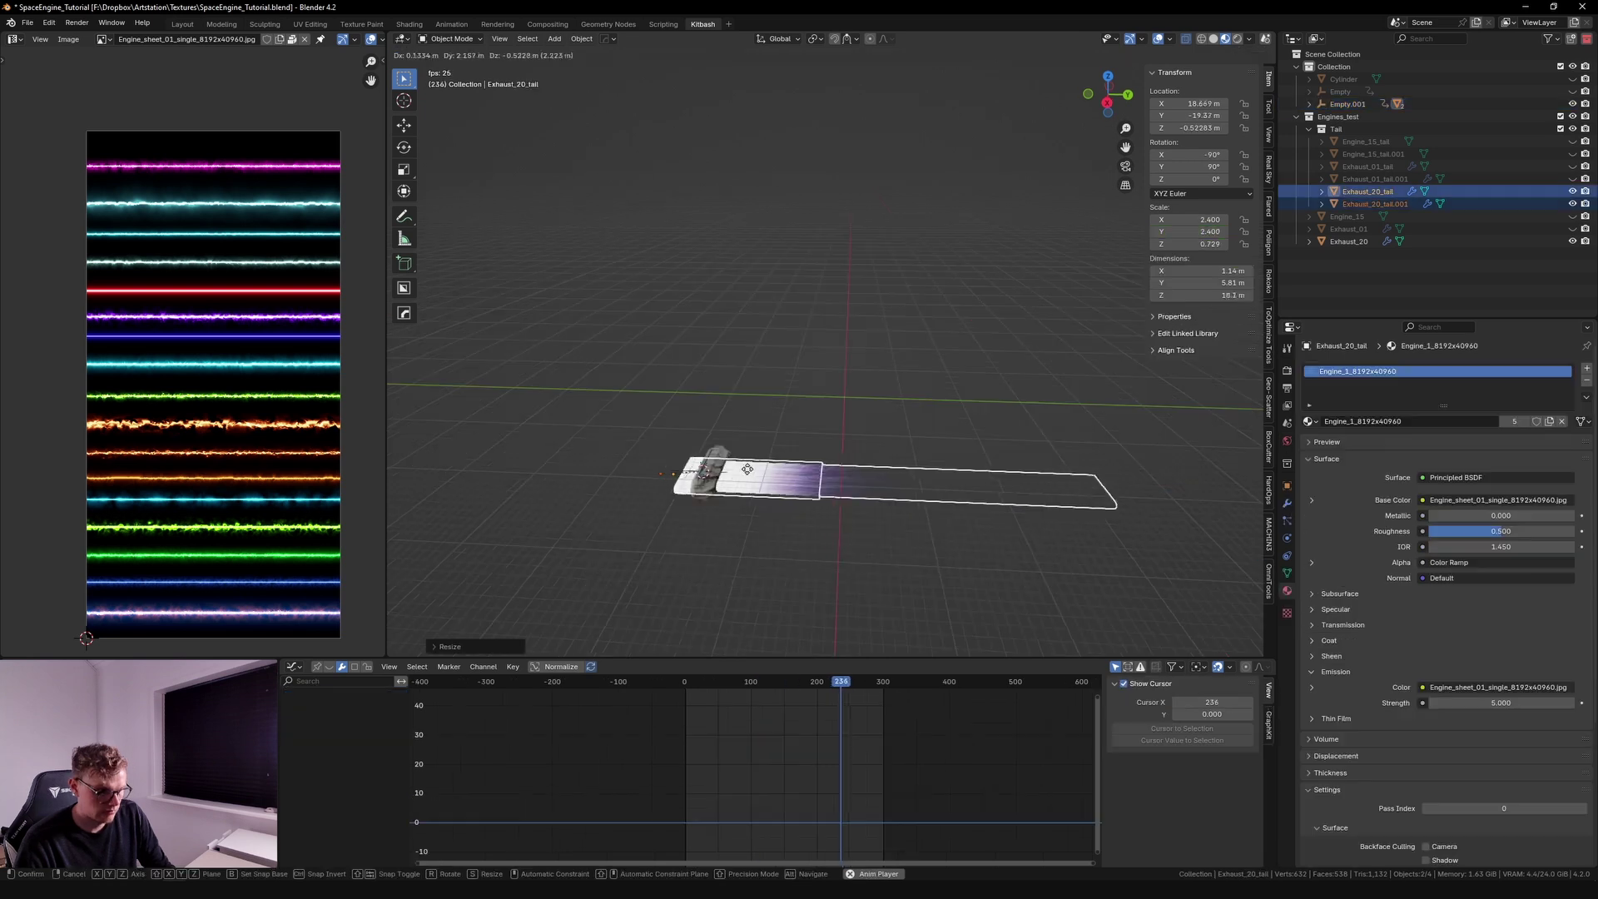
- Shorten the exhaust tails along Y and reposition them along the same axis
{"action": "key", "text": "x"}
{"action": "key", "text": "y"}
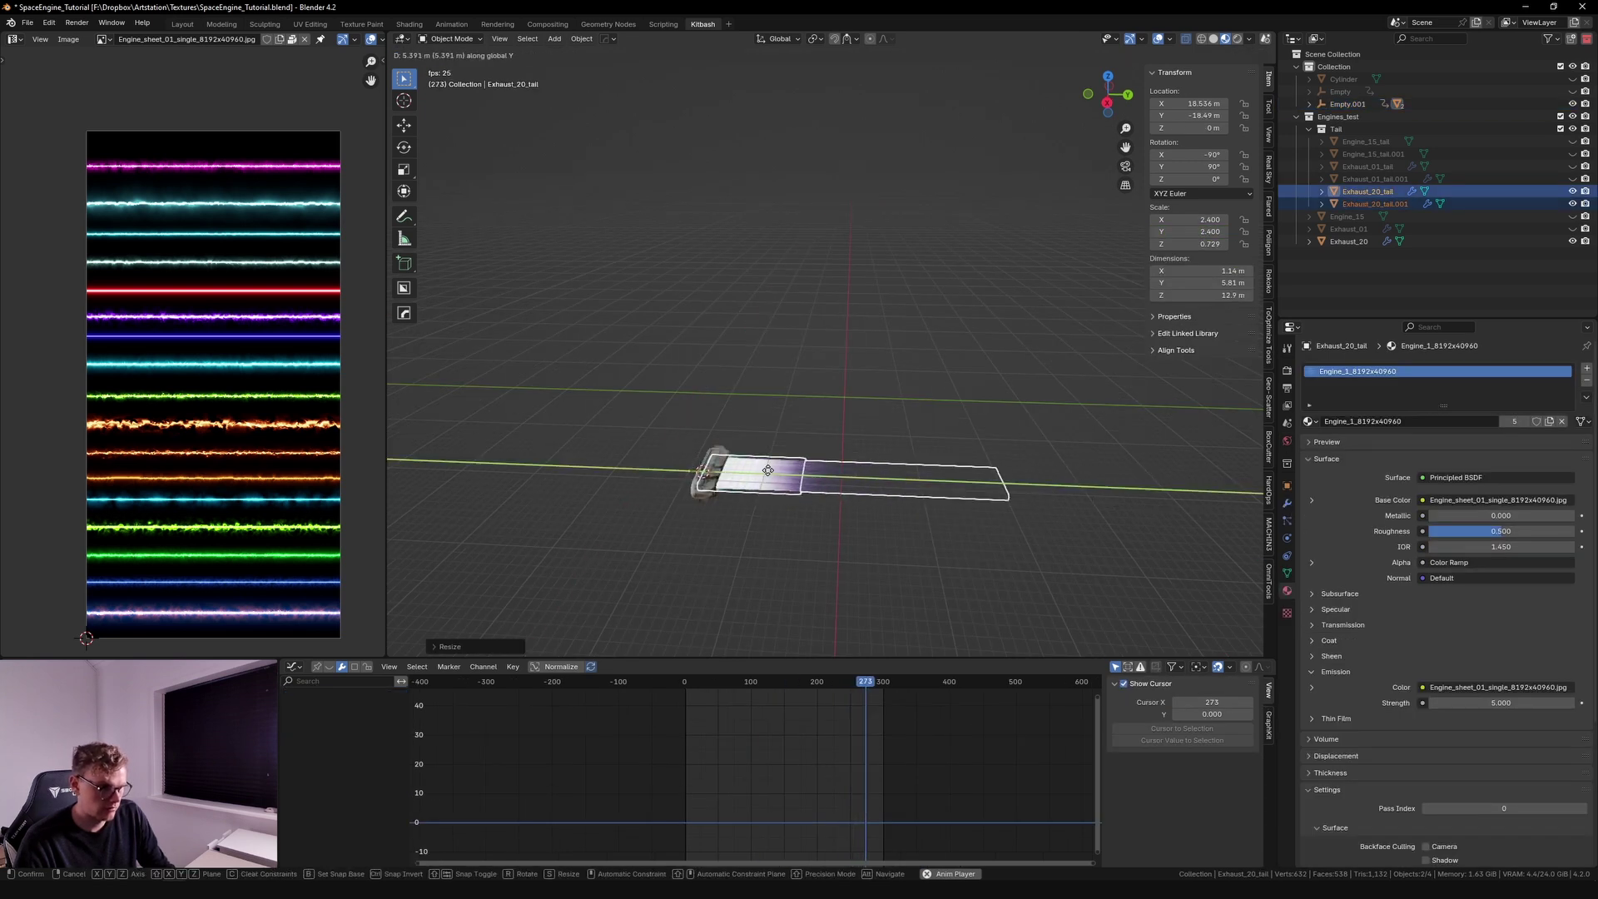
{"action": "left_click", "coordinate": [767, 470]}
{"action": "key", "text": "s"}
{"action": "key", "text": "y"}
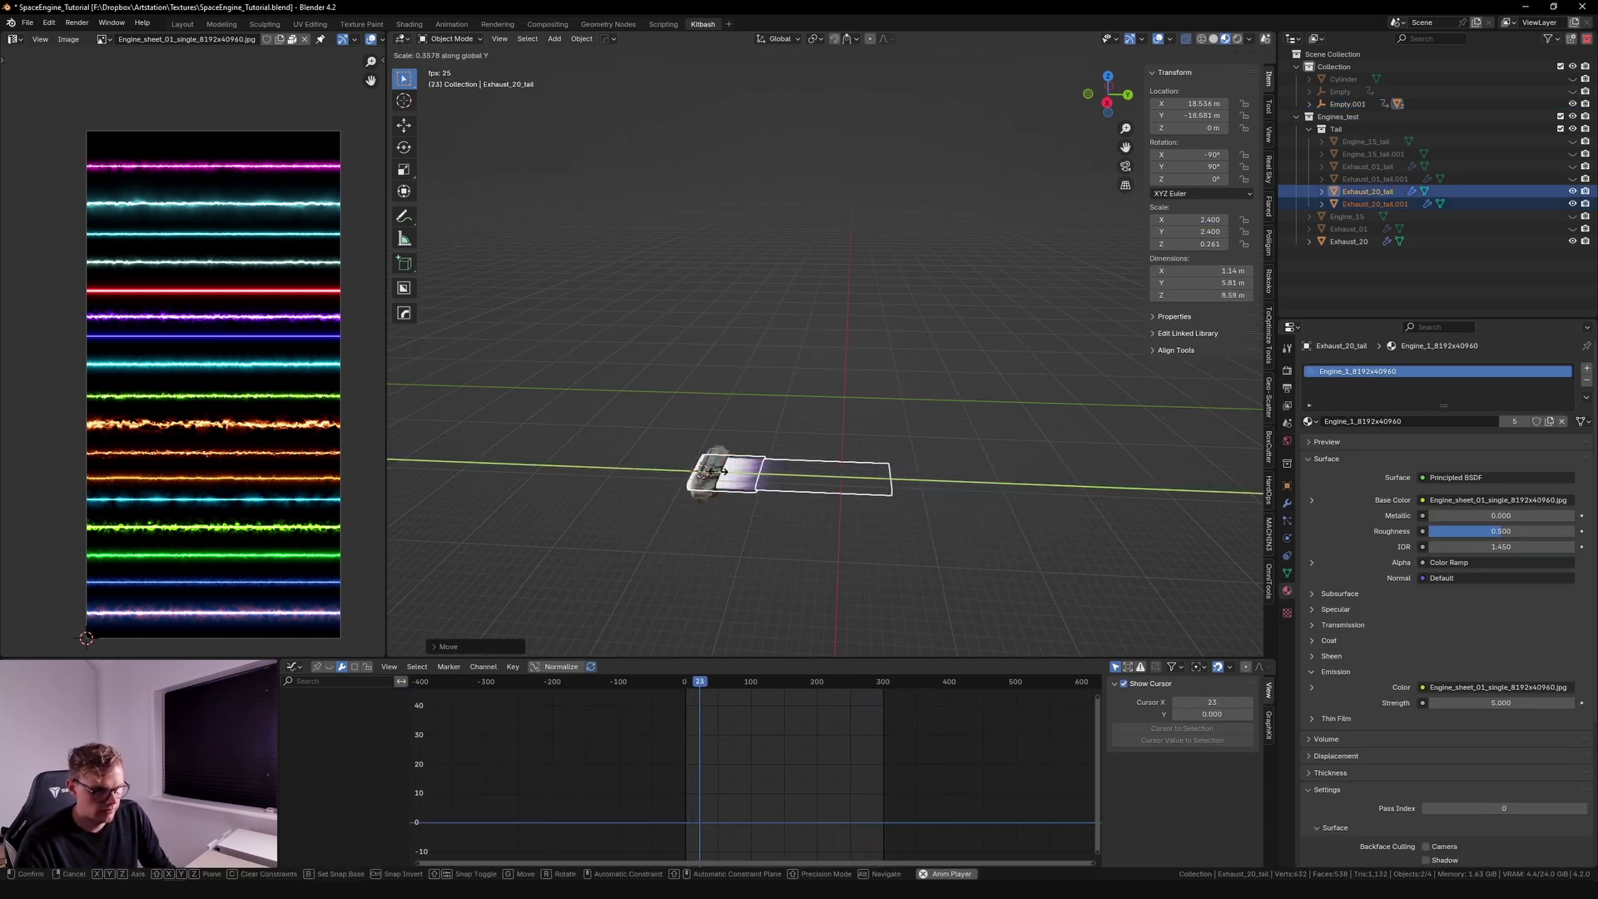
{"action": "left_click", "coordinate": [706, 472]}
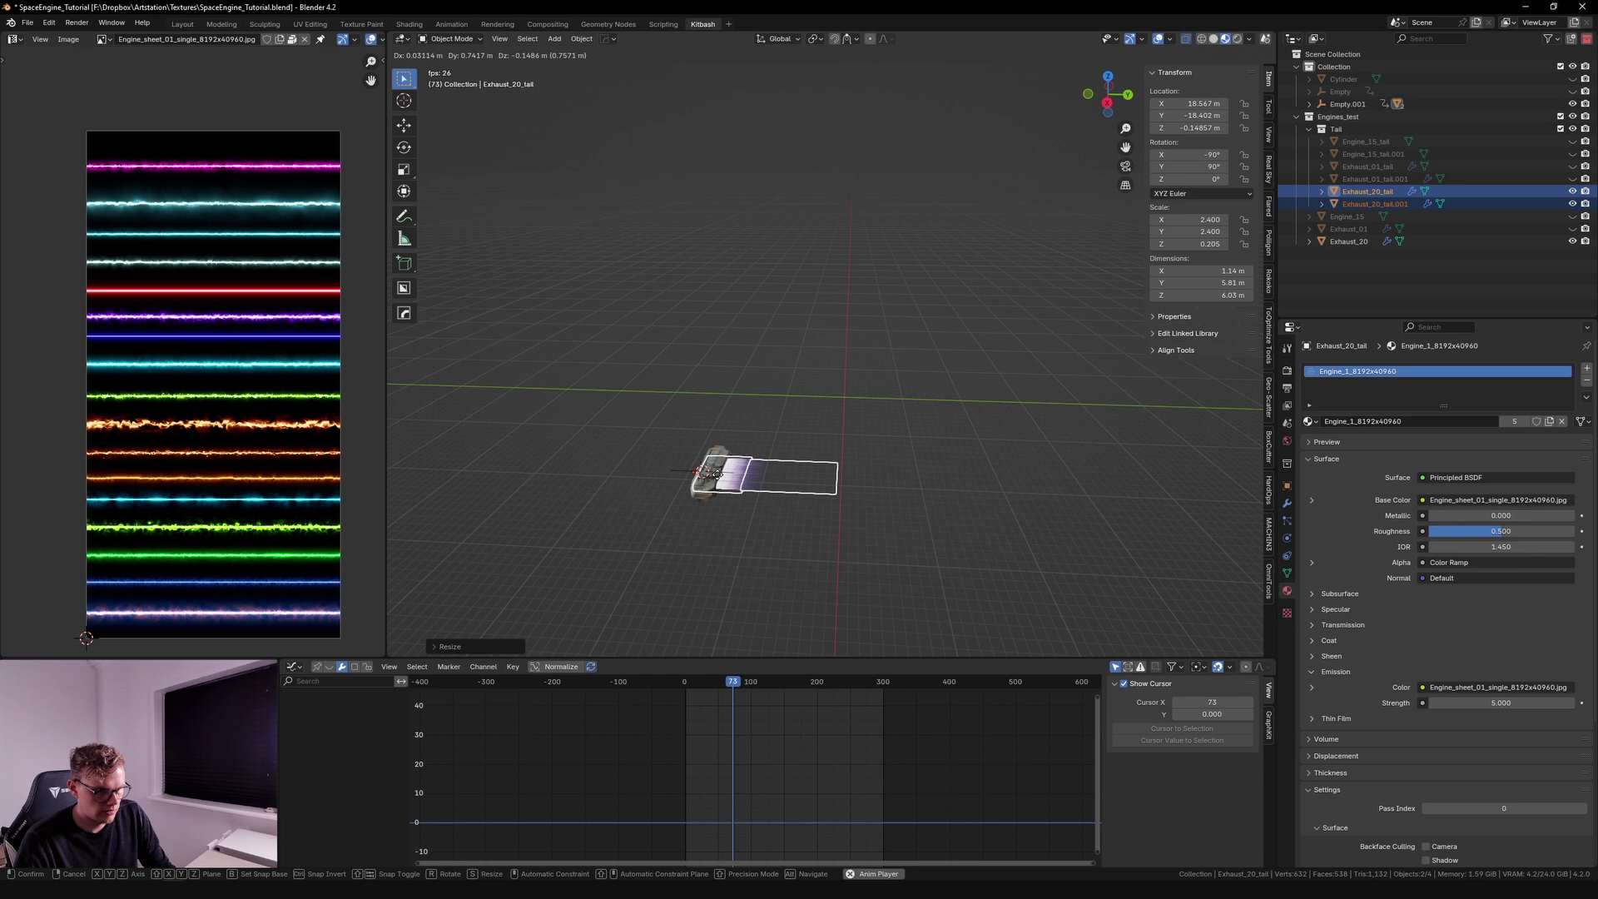
{"action": "key", "text": "g"}
{"action": "key", "text": "y"}
{"action": "left_click", "coordinate": [726, 475]}
- Deselect the exhaust tail and view the engine from the side in Material Preview shading
{"action": "key", "text": "Tab"}
{"action": "scroll", "coordinate": [727, 487], "scroll_direction": "up", "scroll_amount": 2}
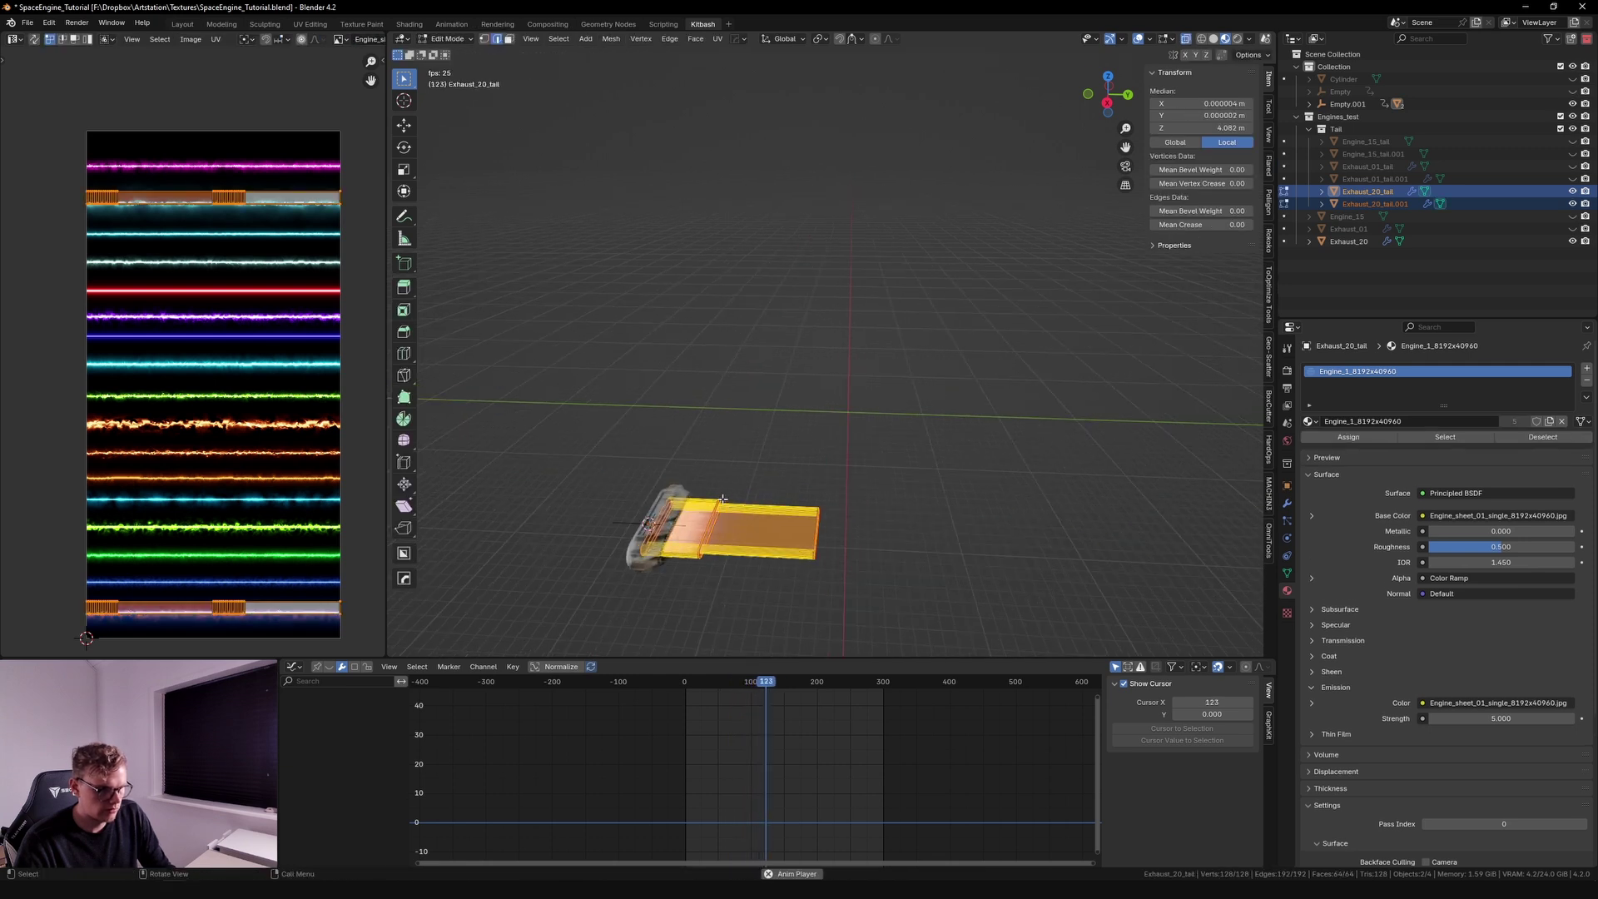
{"action": "key", "text": "Tab"}
{"action": "middle_click_drag", "start_coordinate": [731, 543], "coordinate": [738, 464], "text": "shift"}
{"action": "left_click", "coordinate": [779, 515]}
{"action": "scroll", "coordinate": [723, 497], "scroll_direction": "up", "scroll_amount": 1}
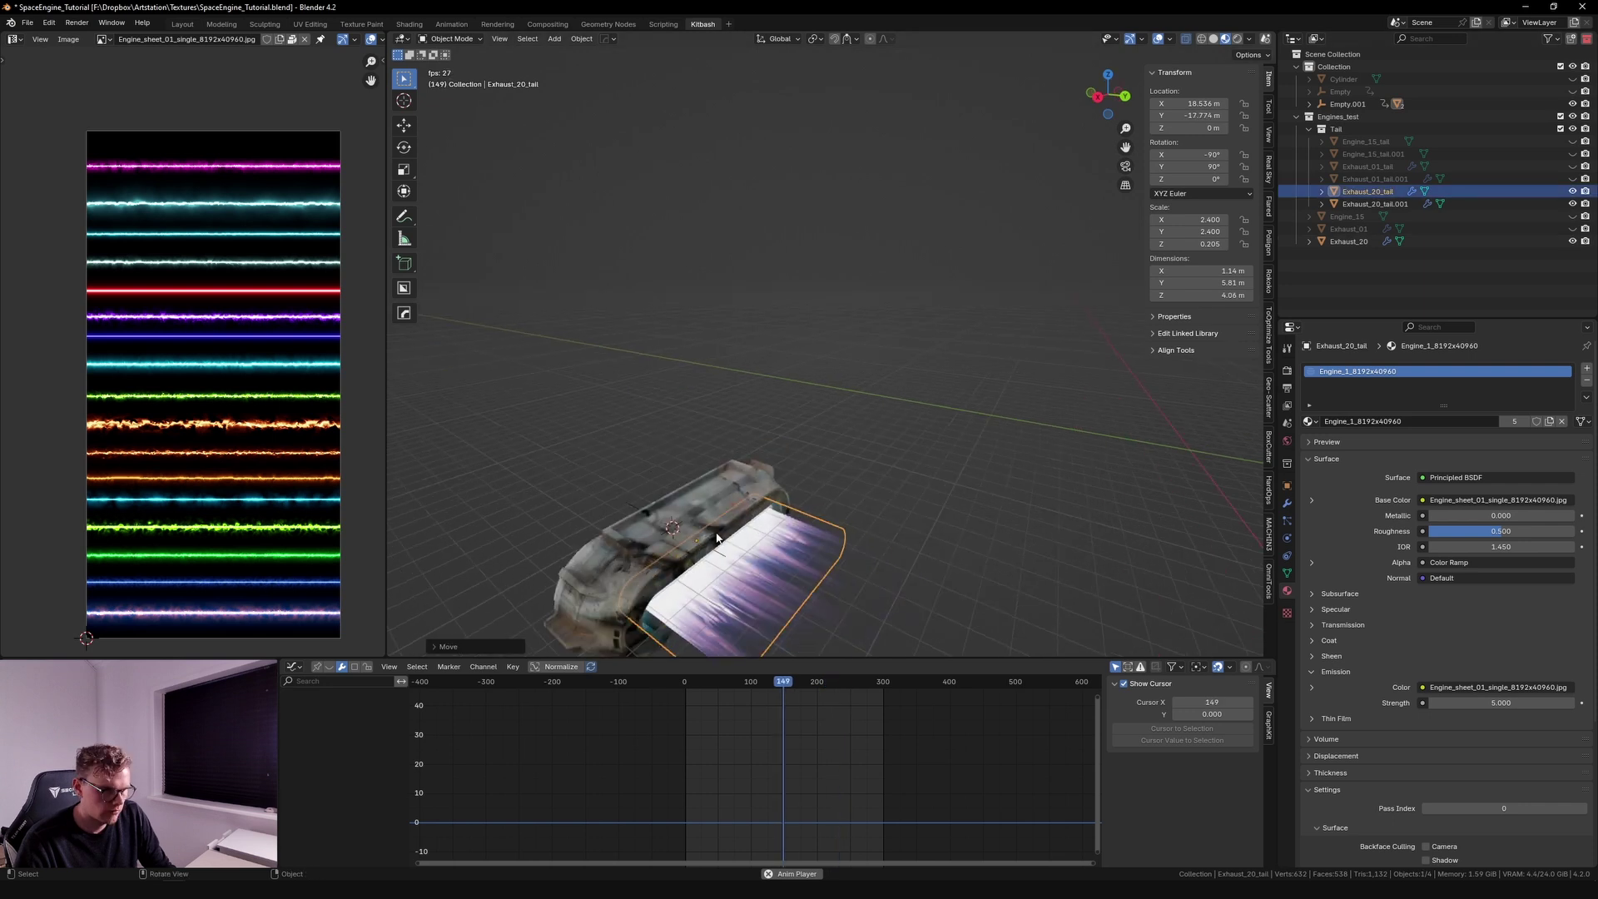
{"action": "mouse_move", "coordinate": [717, 539]}
{"action": "middle_mouse_down"}
{"action": "mouse_move", "coordinate": [749, 433]}
{"action": "mouse_move", "coordinate": [671, 474]}
{"action": "mouse_move", "coordinate": [762, 516]}
{"action": "mouse_move", "coordinate": [791, 429]}
{"action": "mouse_move", "coordinate": [739, 355]}
{"action": "middle_mouse_up"}
{"action": "left_click", "coordinate": [688, 532]}
{"action": "scroll", "coordinate": [688, 533], "scroll_direction": "down", "scroll_amount": 2}
{"action": "key", "text": "z"}
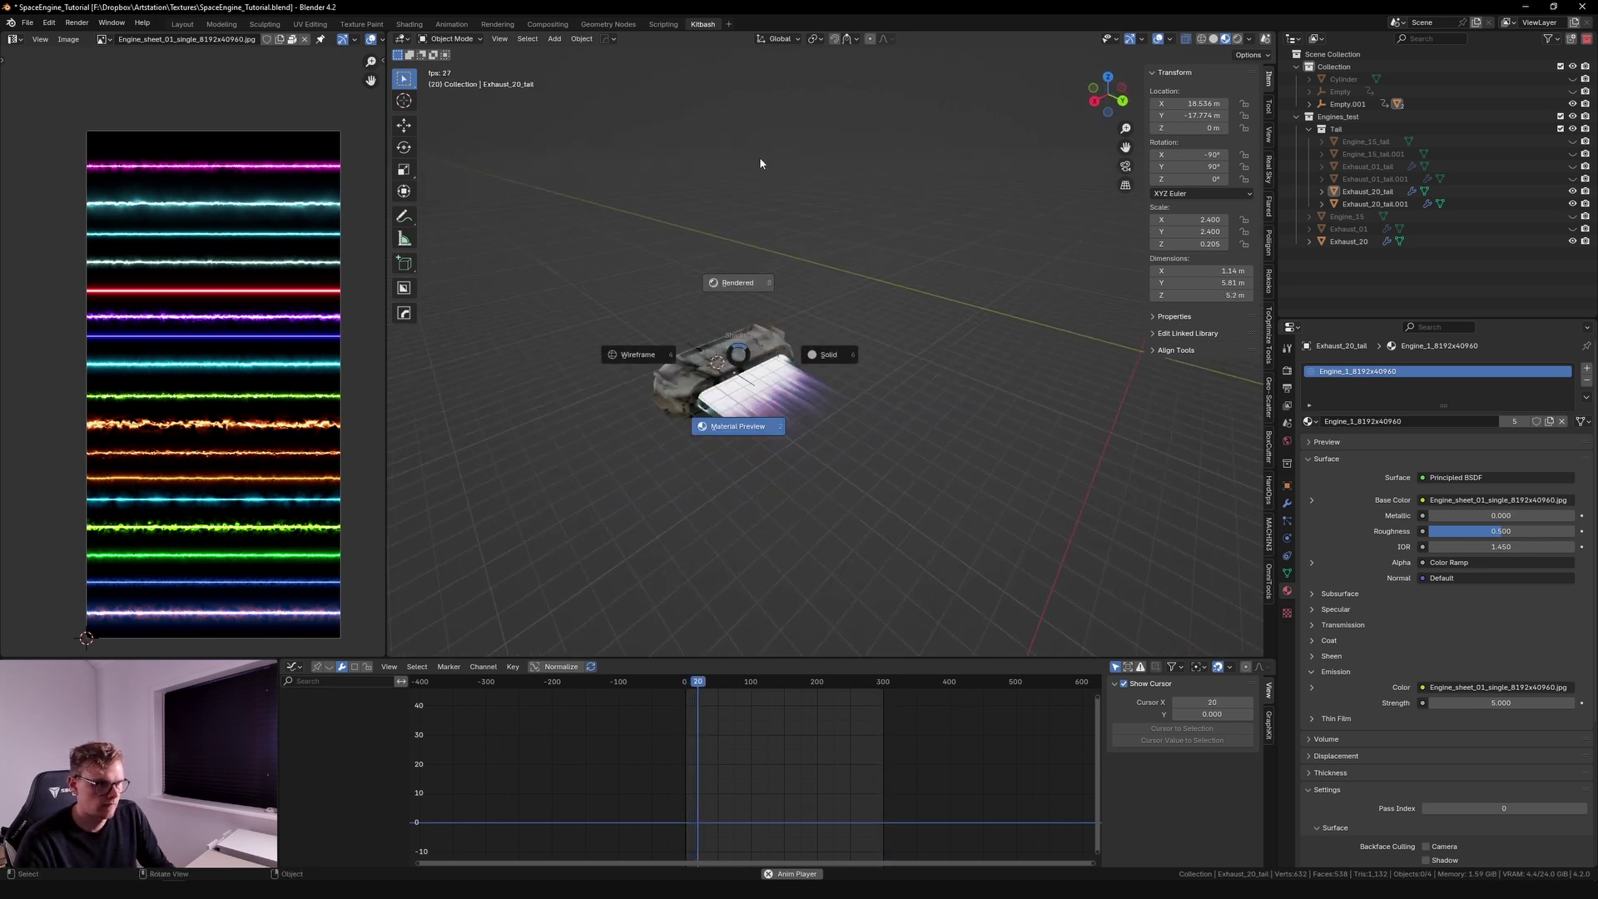
{"action": "left_click", "coordinate": [683, 557]}
{"action": "mouse_move", "coordinate": [671, 527]}
{"action": "middle_mouse_down"}
{"action": "mouse_move", "coordinate": [686, 458]}
{"action": "mouse_move", "coordinate": [717, 426]}
{"action": "mouse_move", "coordinate": [876, 443]}
{"action": "mouse_move", "coordinate": [884, 493]}
{"action": "middle_mouse_up"}
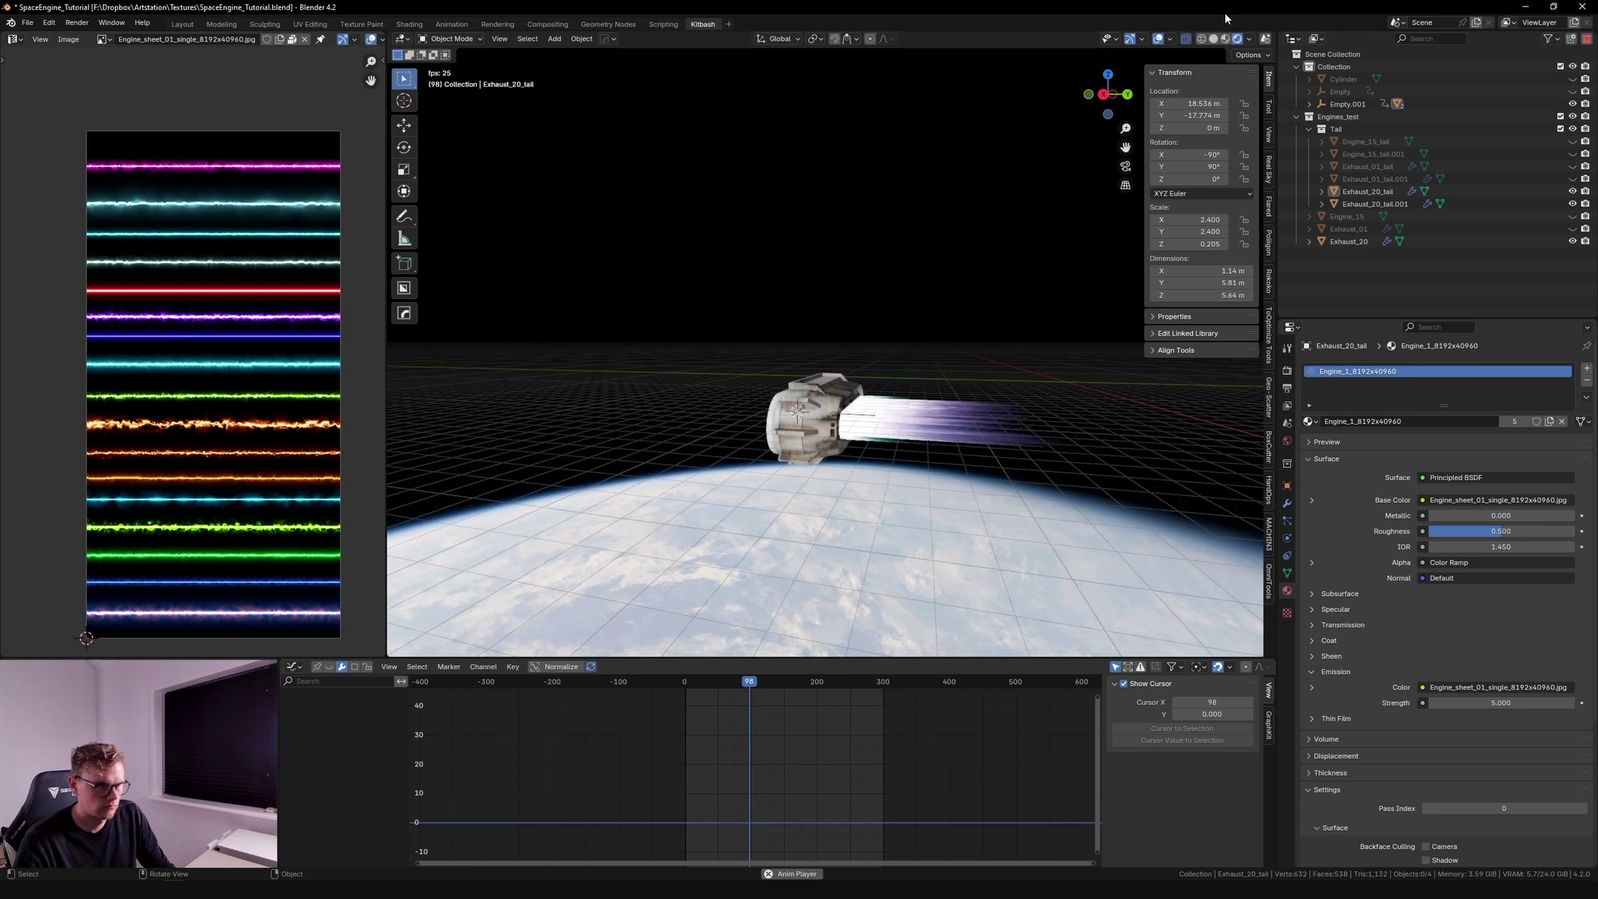
- Turn off viewport overlays, inspect the wavy aurora plane, and put it into Edit Mode
{"action": "left_click", "coordinate": [1158, 39]}
{"action": "middle_click_drag", "start_coordinate": [849, 394], "coordinate": [712, 367]}
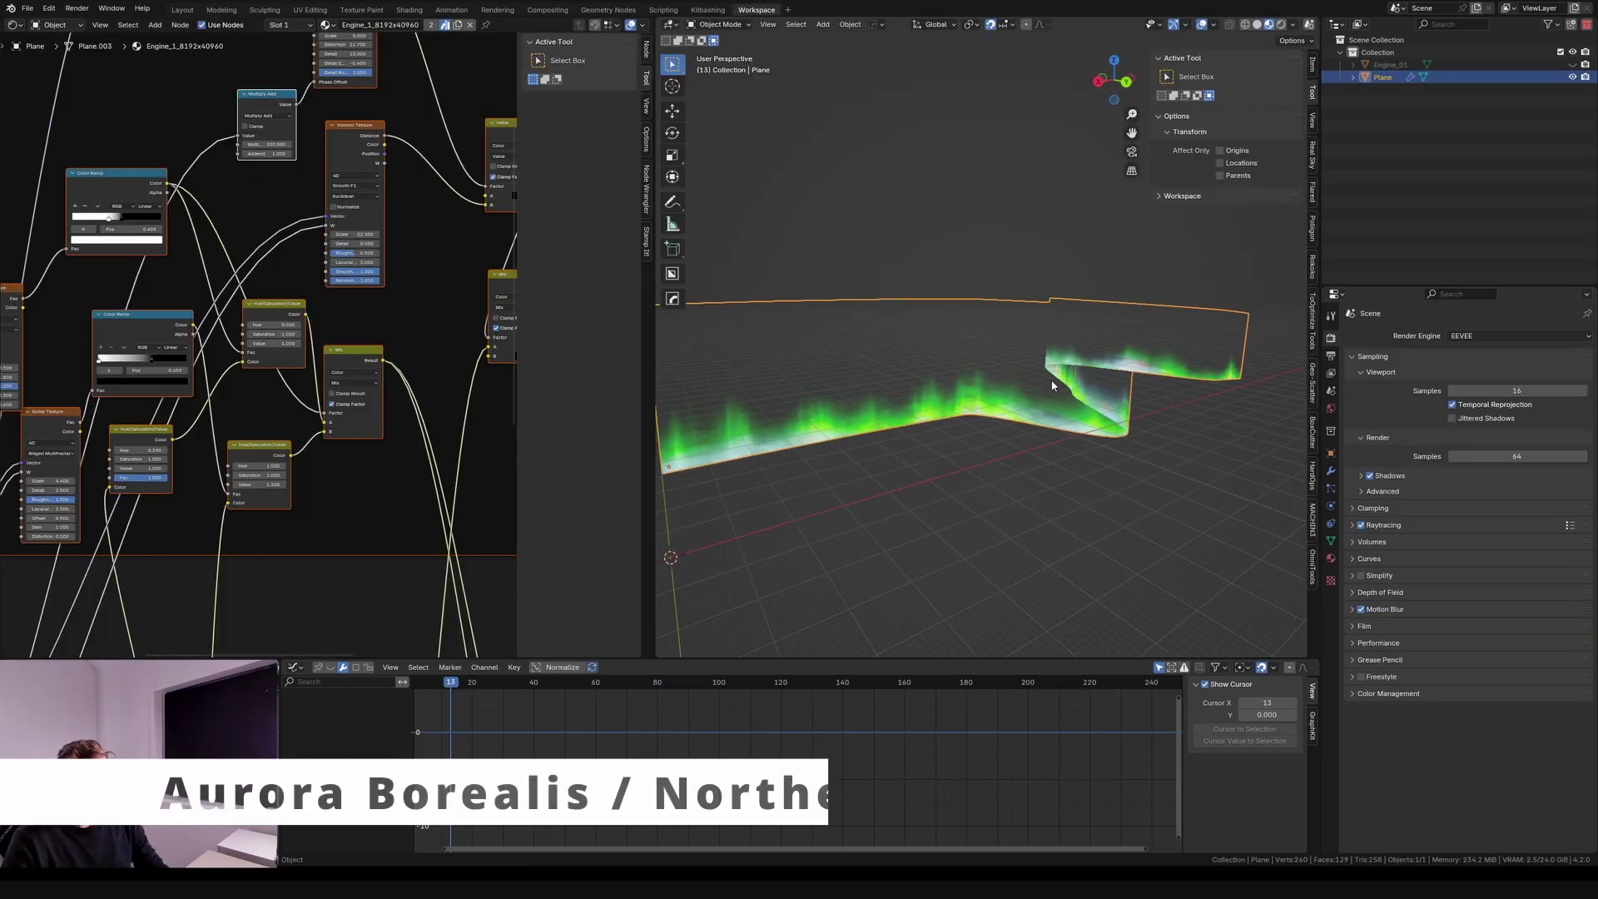
{"action": "scroll", "coordinate": [1003, 393], "scroll_direction": "down", "scroll_amount": 2}
{"action": "mouse_move", "coordinate": [1025, 393]}
{"action": "middle_mouse_down"}
{"action": "mouse_move", "coordinate": [991, 374]}
{"action": "mouse_move", "coordinate": [1015, 382]}
{"action": "middle_mouse_up"}
{"action": "scroll", "coordinate": [1015, 383], "scroll_direction": "up", "scroll_amount": 1}
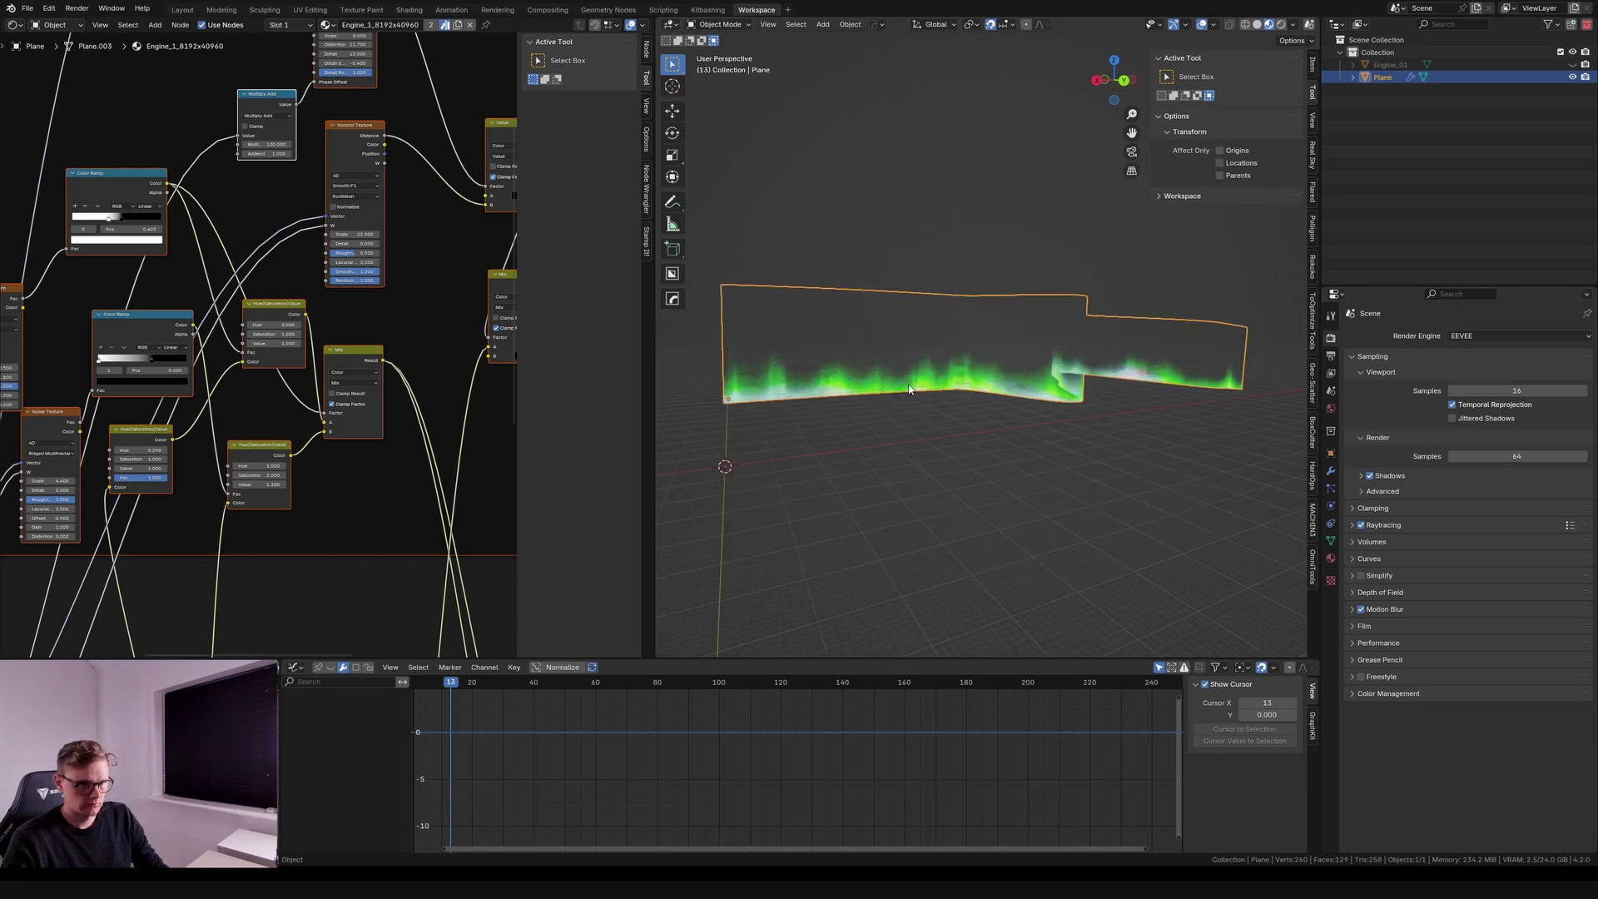
{"action": "key", "text": "Tab"}
{"action": "middle_click_drag", "start_coordinate": [909, 389], "coordinate": [938, 442]}
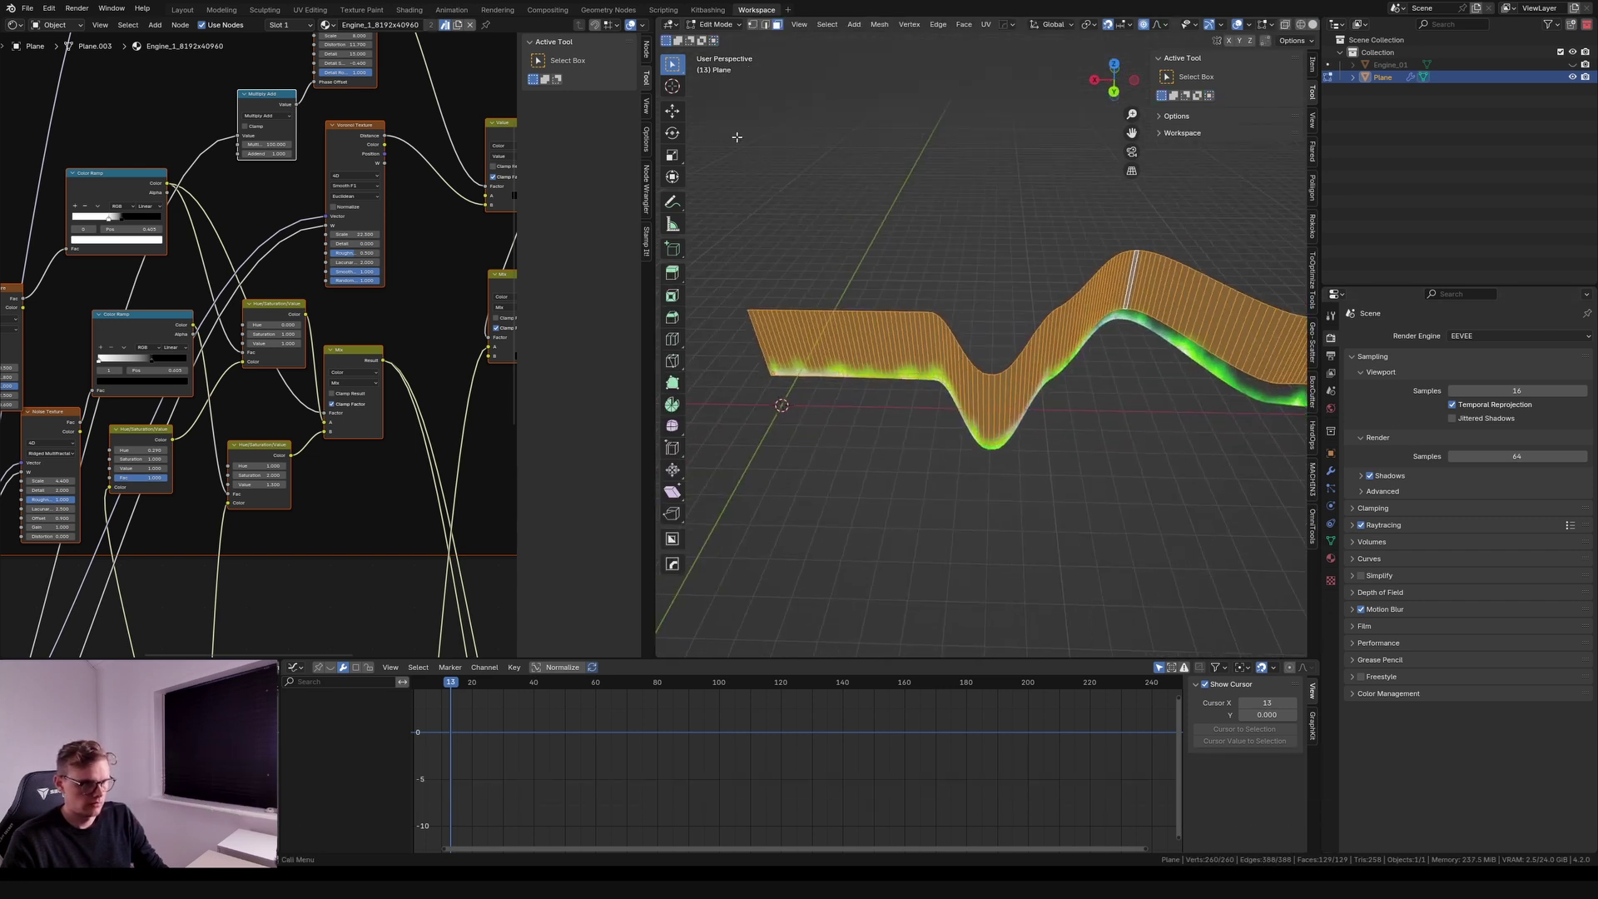
{"action": "middle_click_drag", "start_coordinate": [864, 288], "coordinate": [909, 315]}
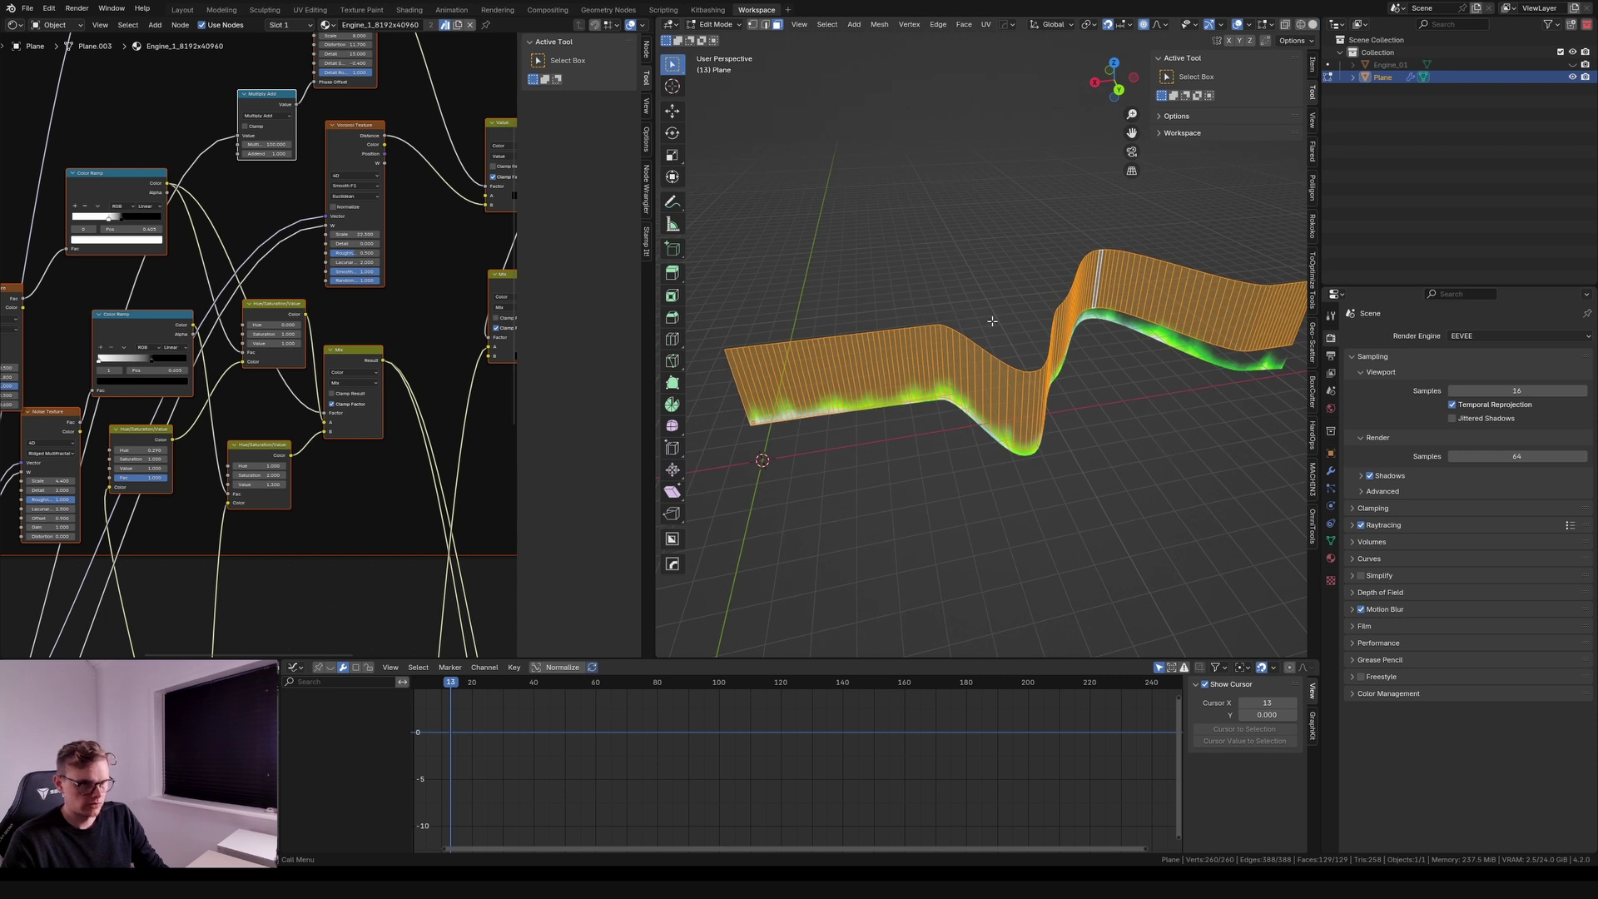
{"action": "middle_click_drag", "start_coordinate": [992, 321], "coordinate": [975, 338]}
{"action": "key", "text": "Tab"}
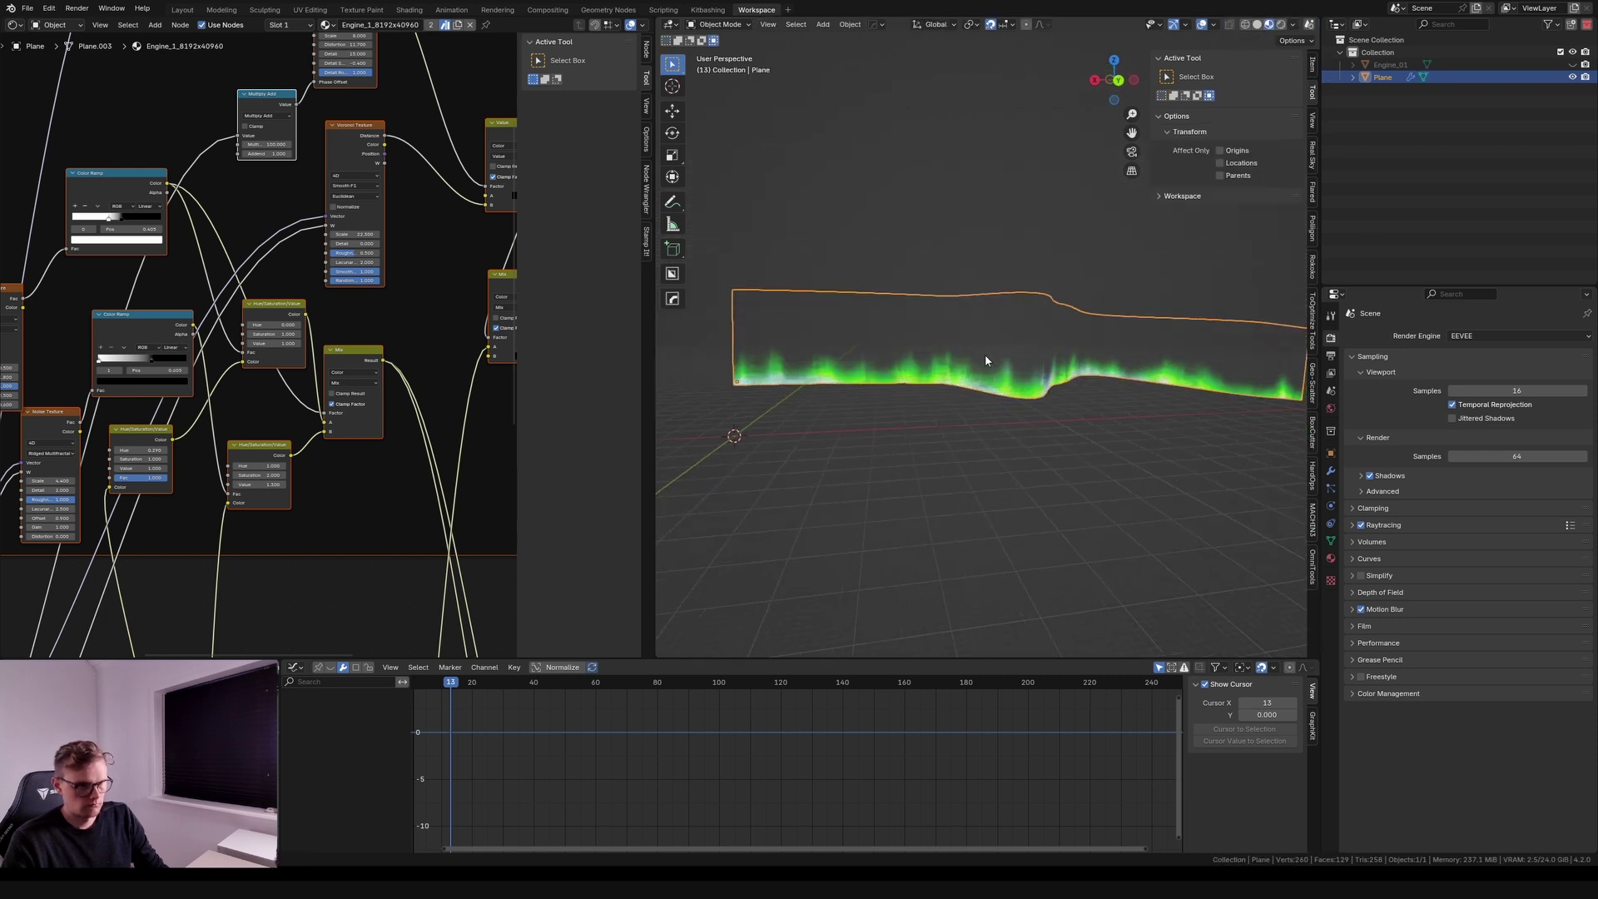
{"action": "key", "text": "Tab"}
- Turn the left area into the UV Editor showing the flame texture sheet
{"action": "left_click", "coordinate": [14, 24]}
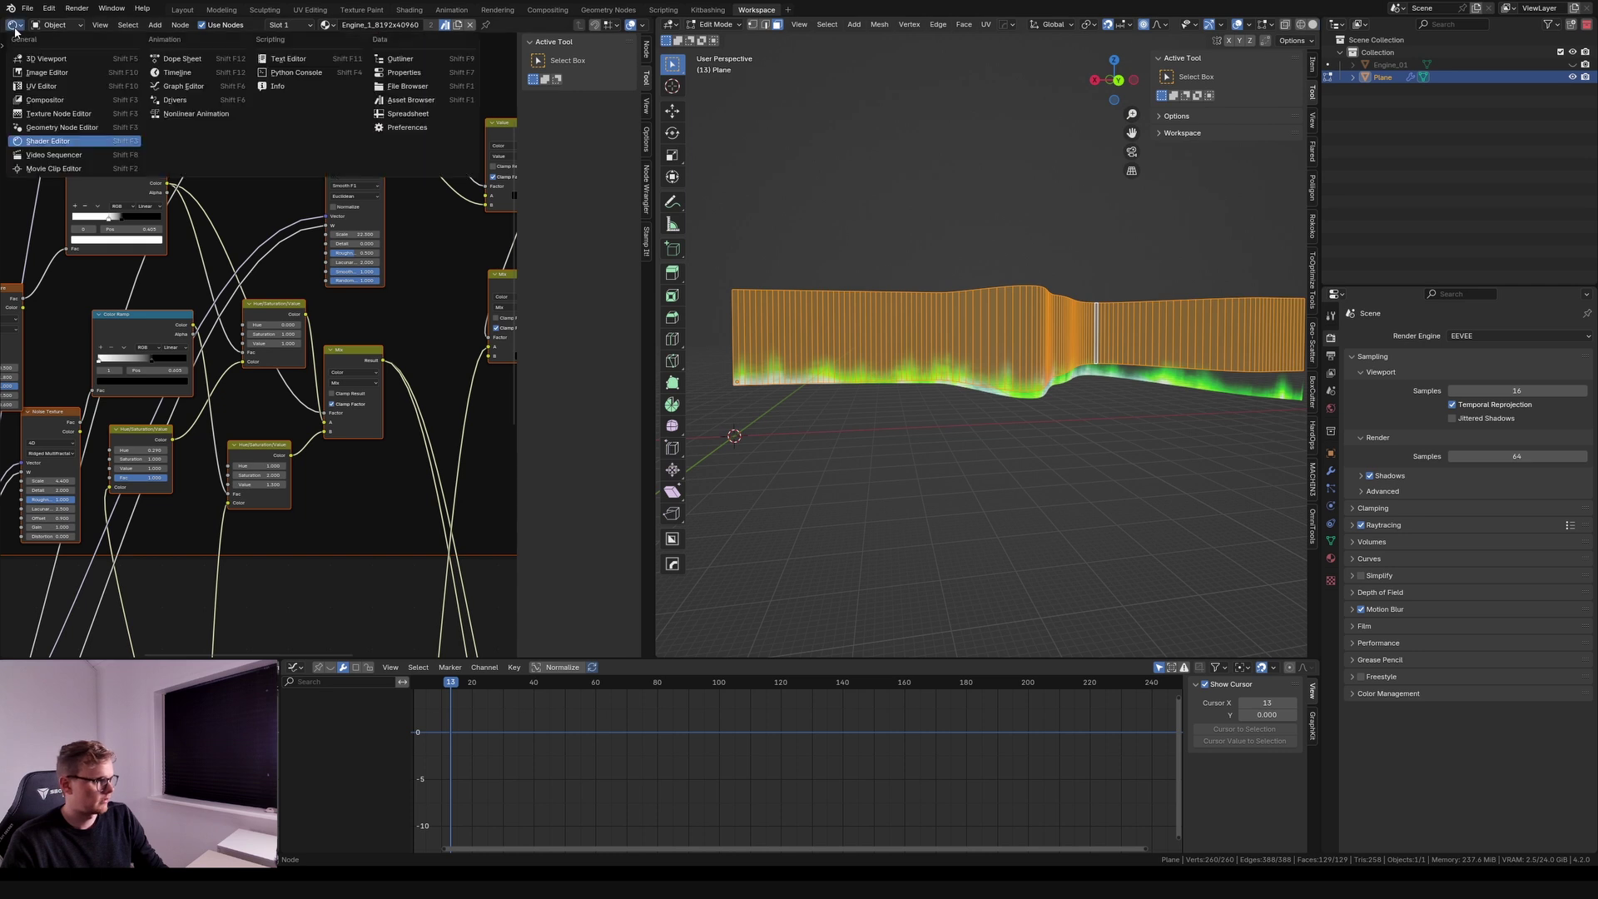
{"action": "left_click", "coordinate": [41, 85]}
{"action": "scroll", "coordinate": [358, 366], "scroll_direction": "down", "scroll_amount": 1}
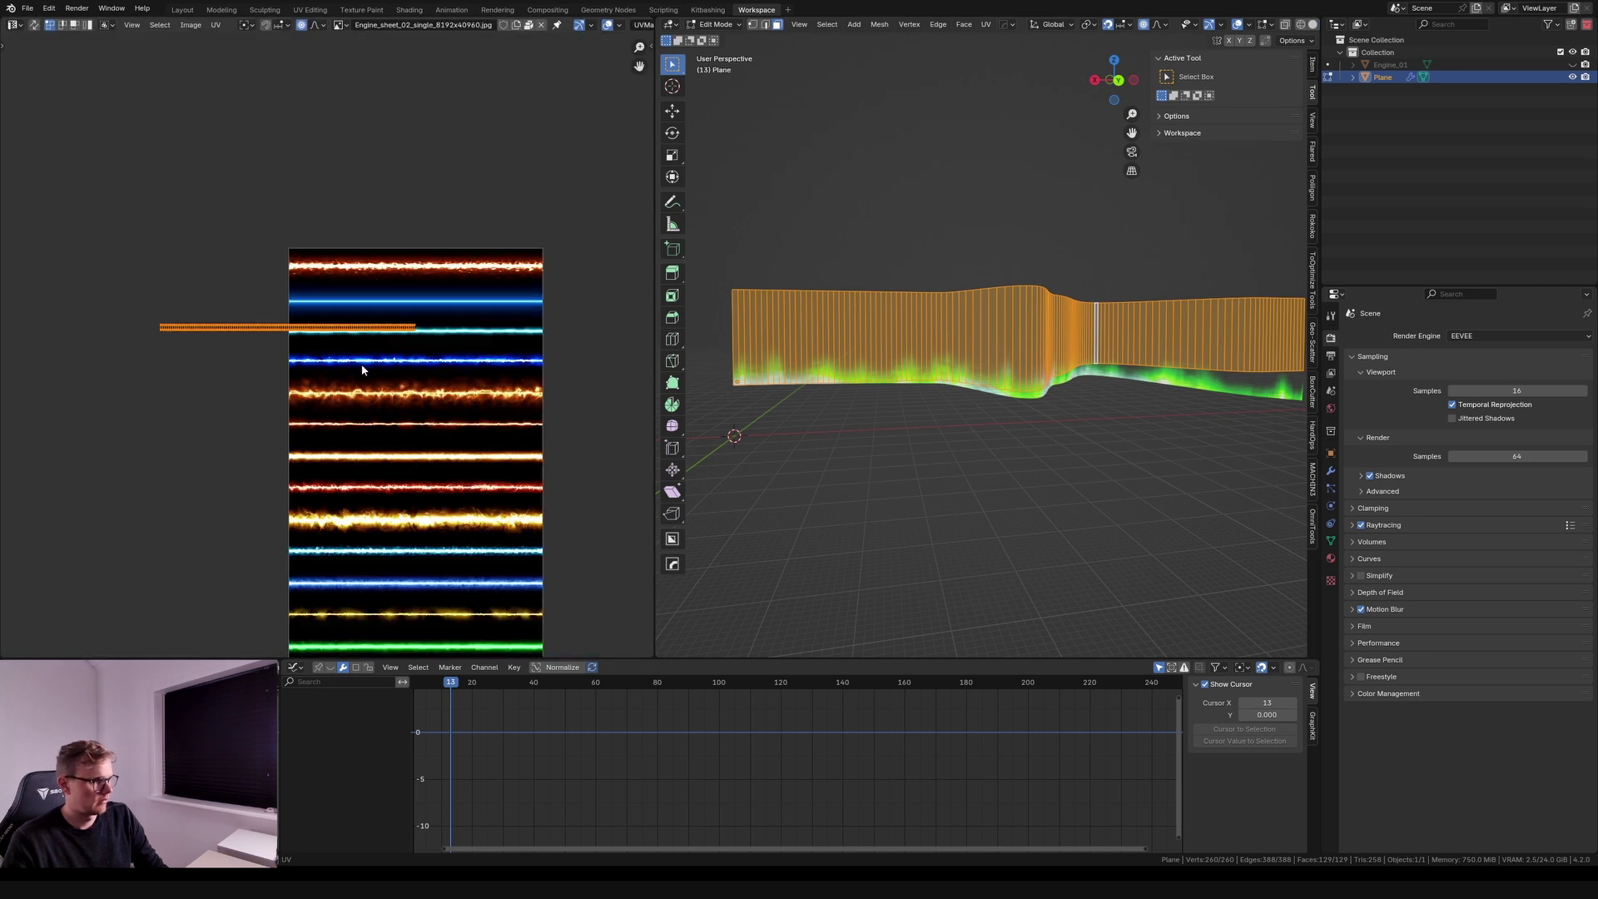
{"action": "scroll", "coordinate": [409, 254], "scroll_direction": "up", "scroll_amount": 2}
{"action": "left_click", "coordinate": [338, 27]}
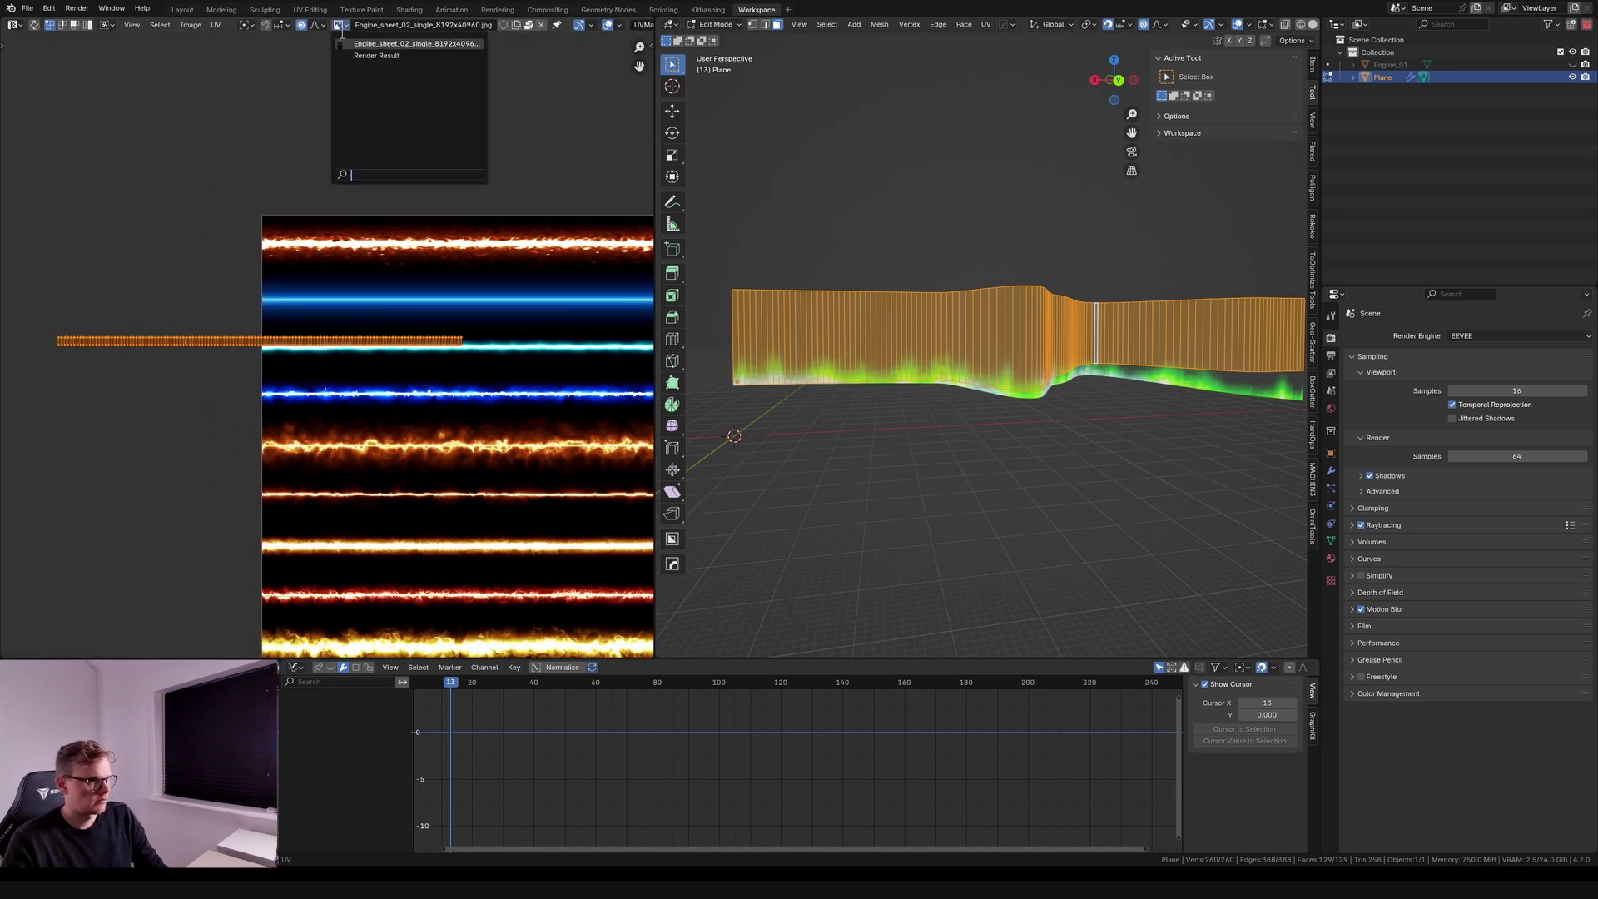
{"action": "left_click", "coordinate": [349, 39]}
{"action": "scroll", "coordinate": [304, 336], "scroll_direction": "up", "scroll_amount": 2}
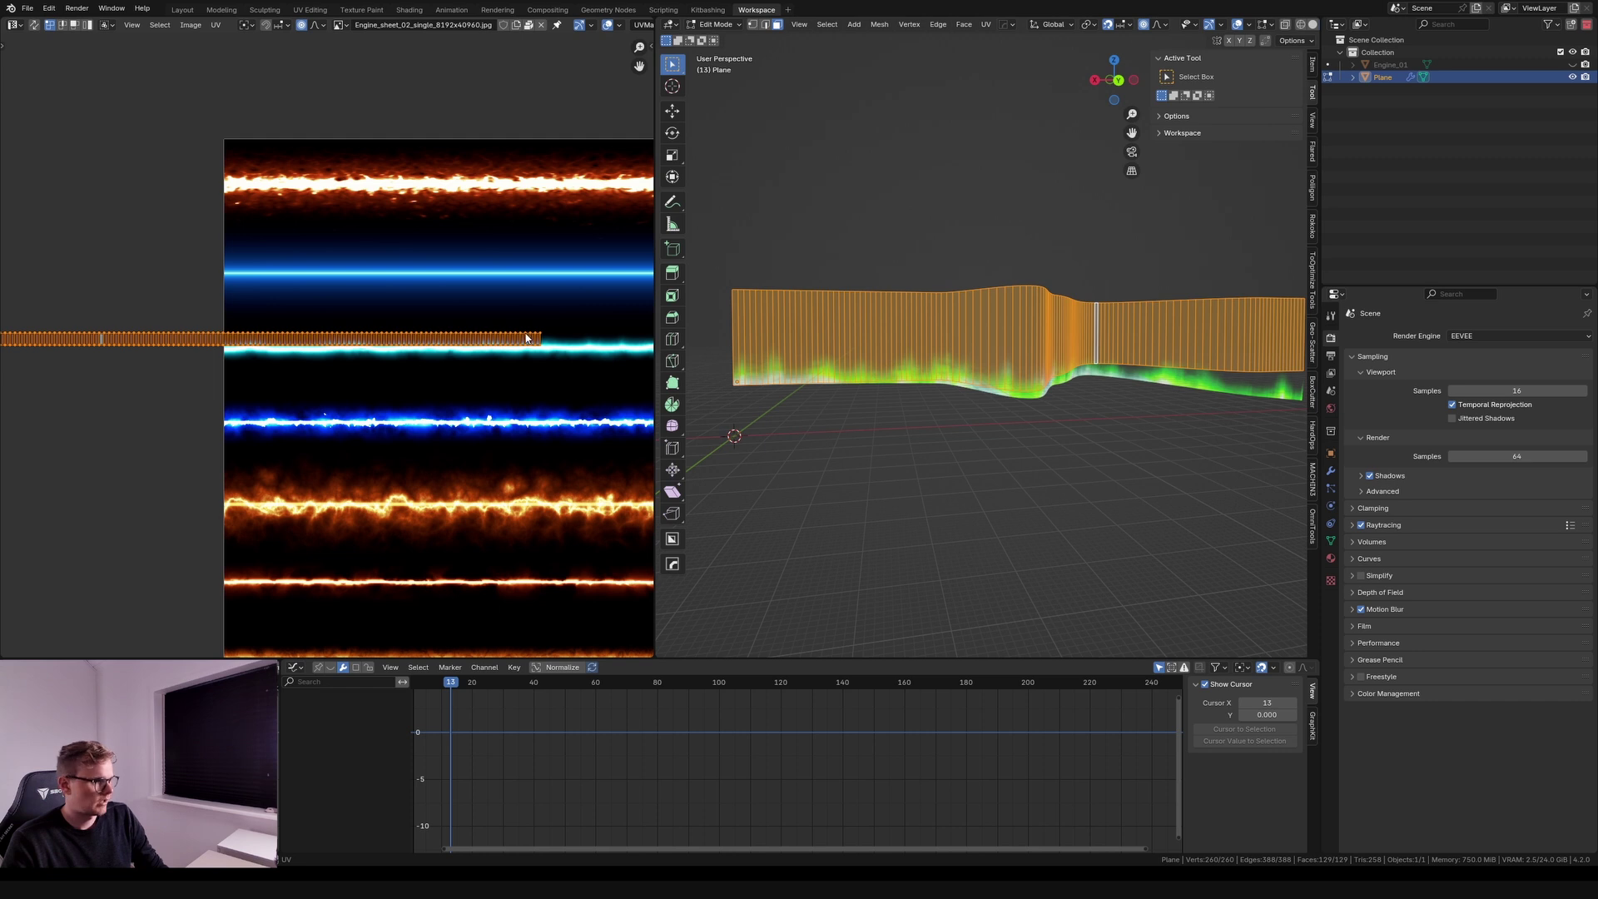
- Slide the UV strip vertically onto another flame row, then return to Object Mode
{"action": "key", "text": "g"}
{"action": "key", "text": "y"}
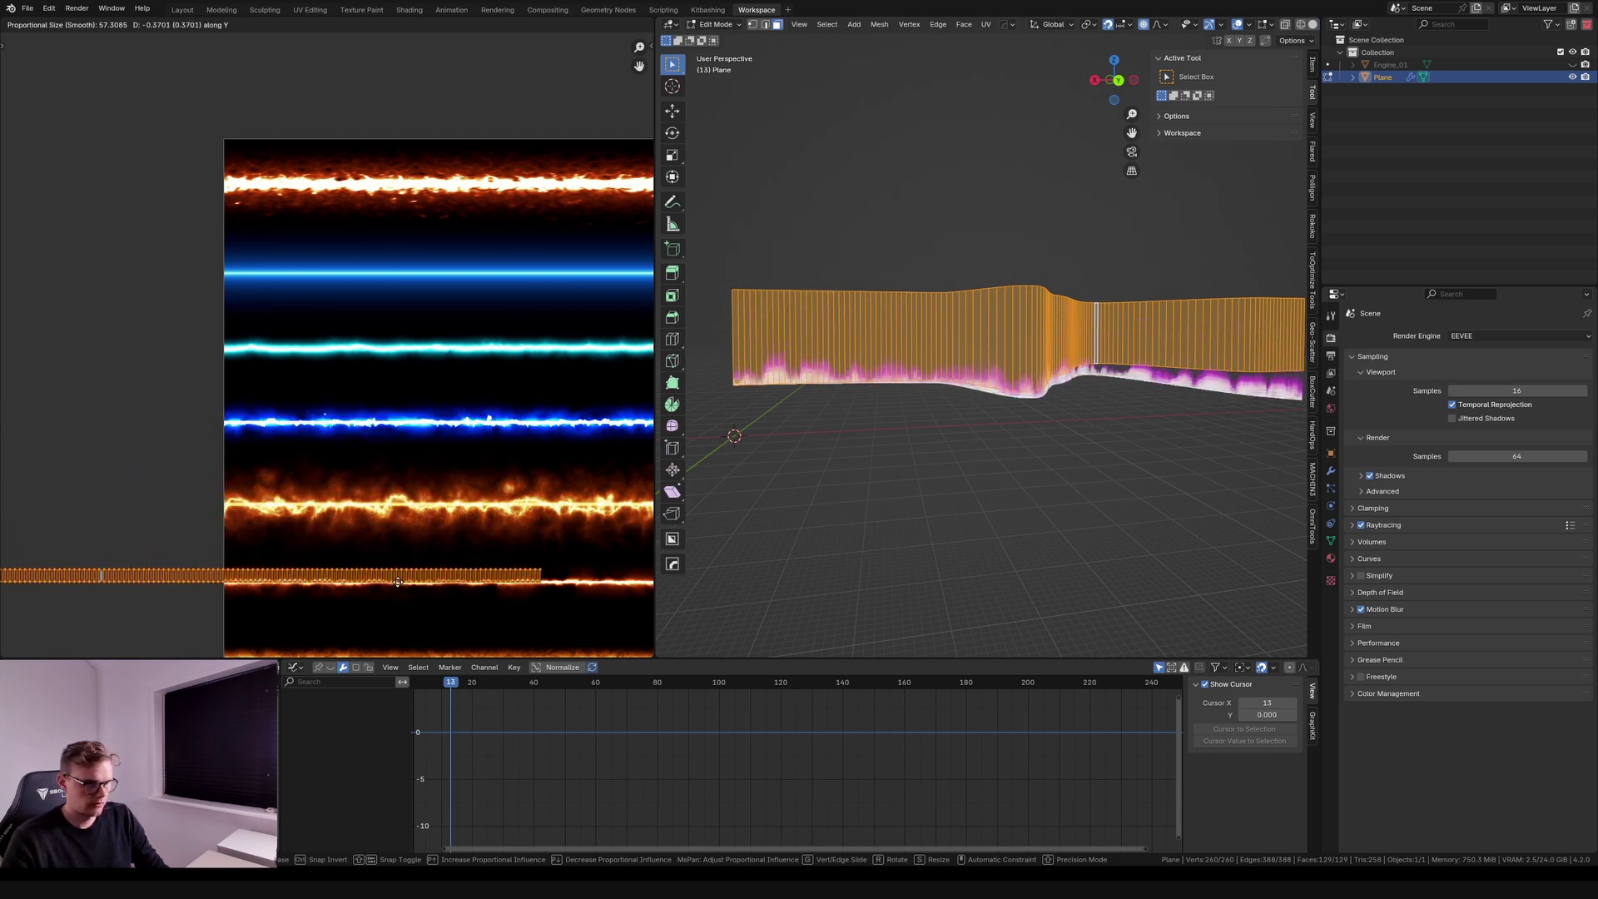
{"action": "left_click", "coordinate": [400, 499]}
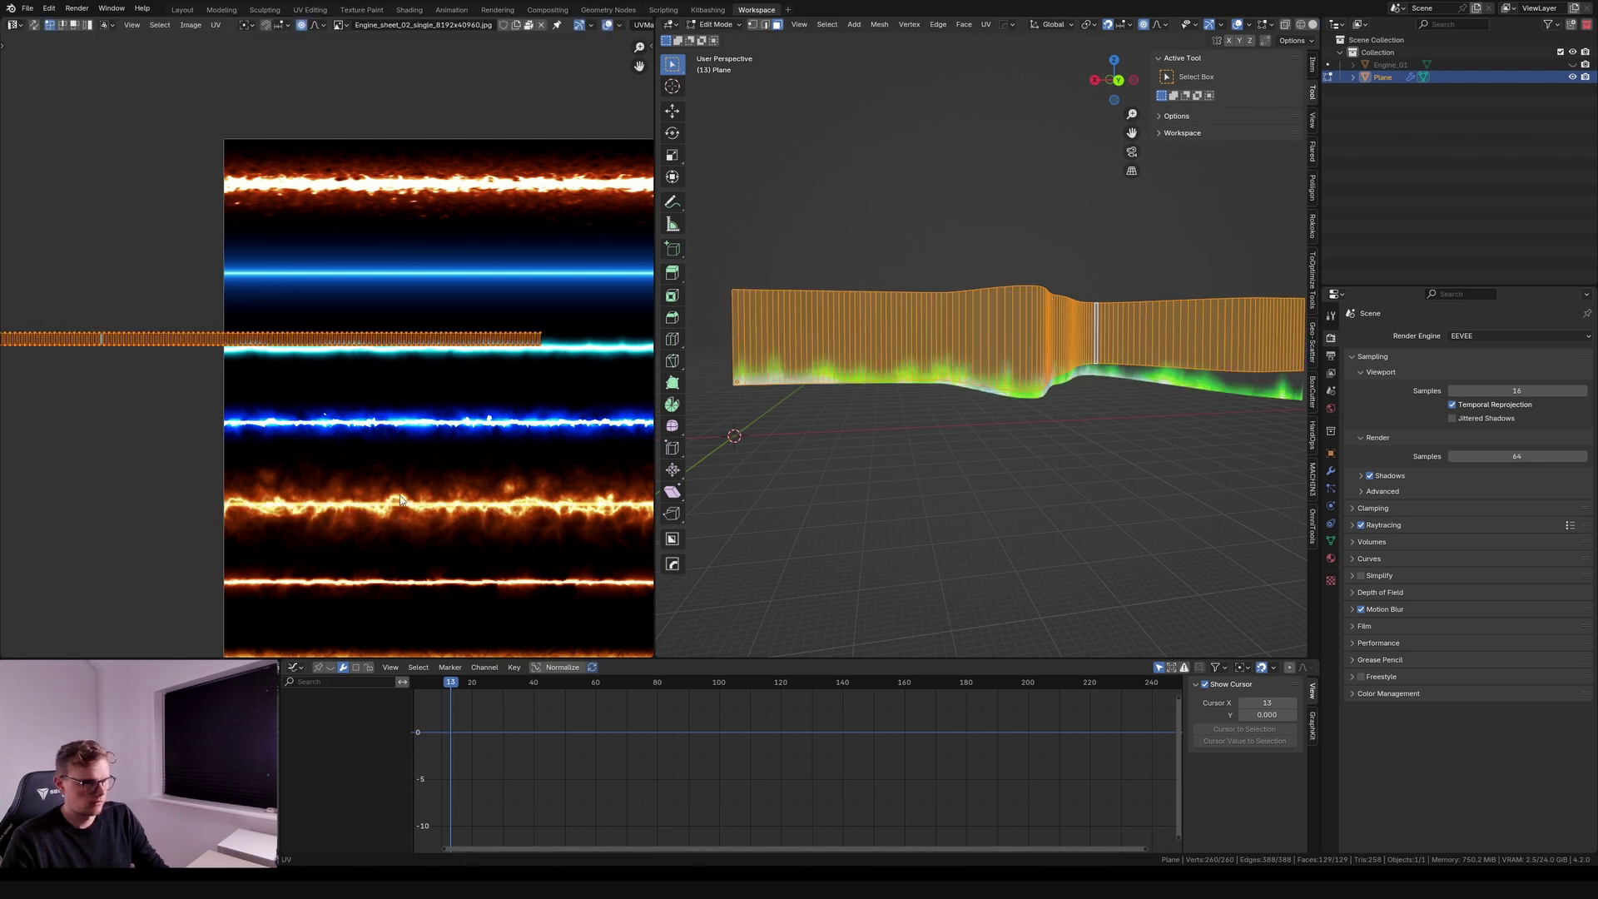
{"action": "middle_click_drag", "start_coordinate": [856, 347], "coordinate": [916, 388]}
{"action": "key", "text": "Tab"}
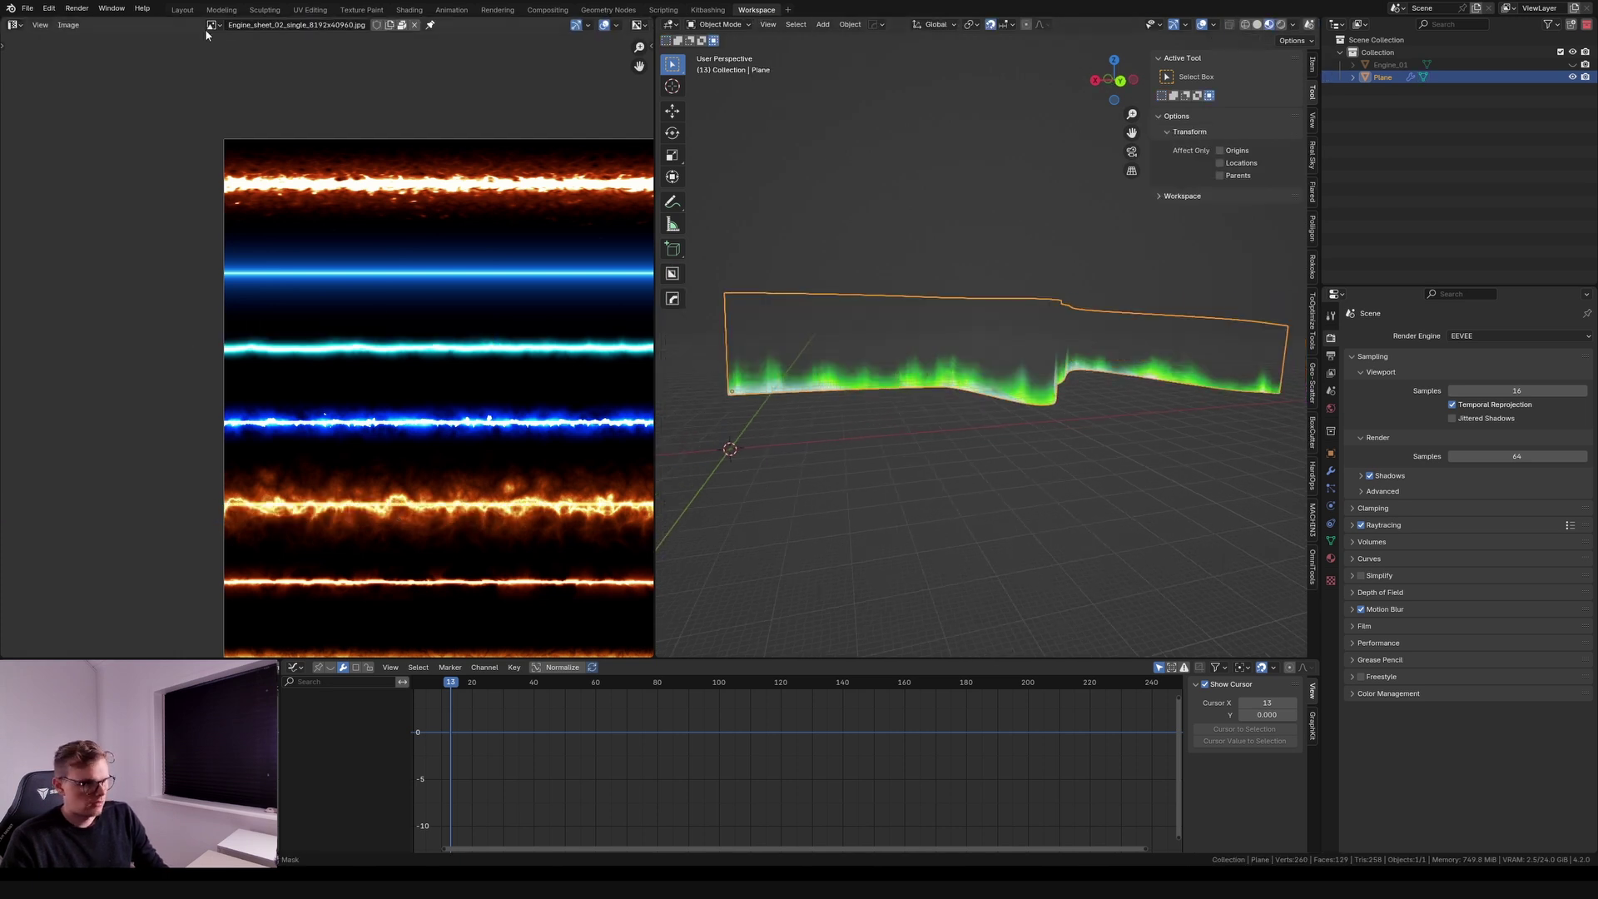
- Back in the Shader Editor, delete and restore the upper node frame, then play the flame animation
{"action": "left_click", "coordinate": [14, 25]}
{"action": "left_click", "coordinate": [33, 145]}
{"action": "scroll", "coordinate": [277, 373], "scroll_direction": "down", "scroll_amount": 6}
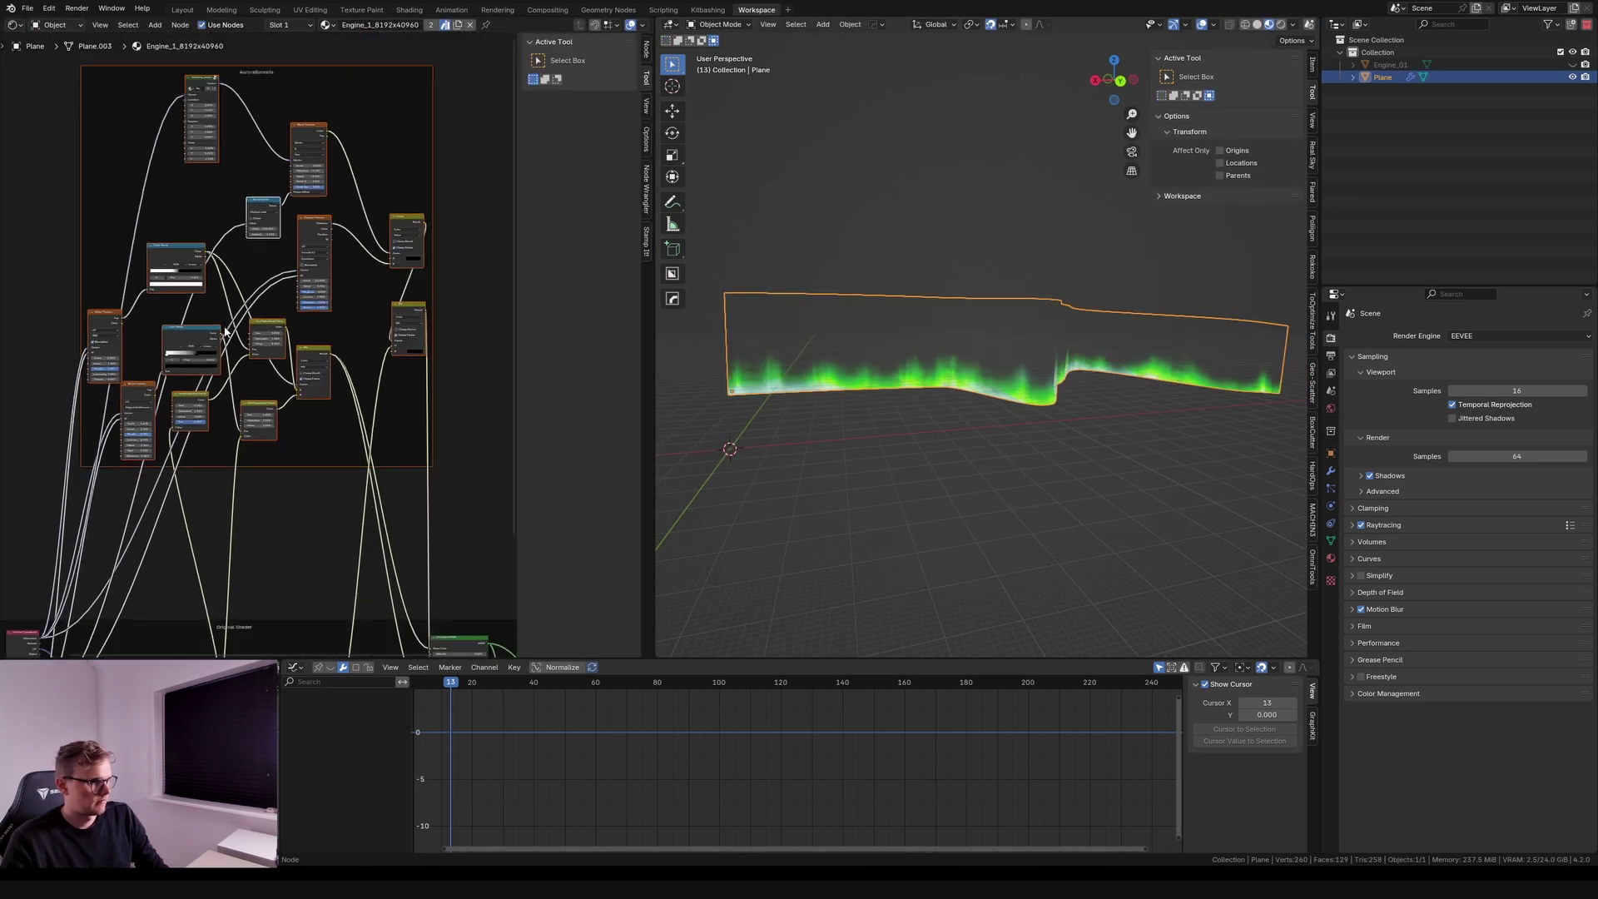
{"action": "left_click_drag", "start_coordinate": [436, 456], "coordinate": [112, 173]}
{"action": "key", "text": "x"}
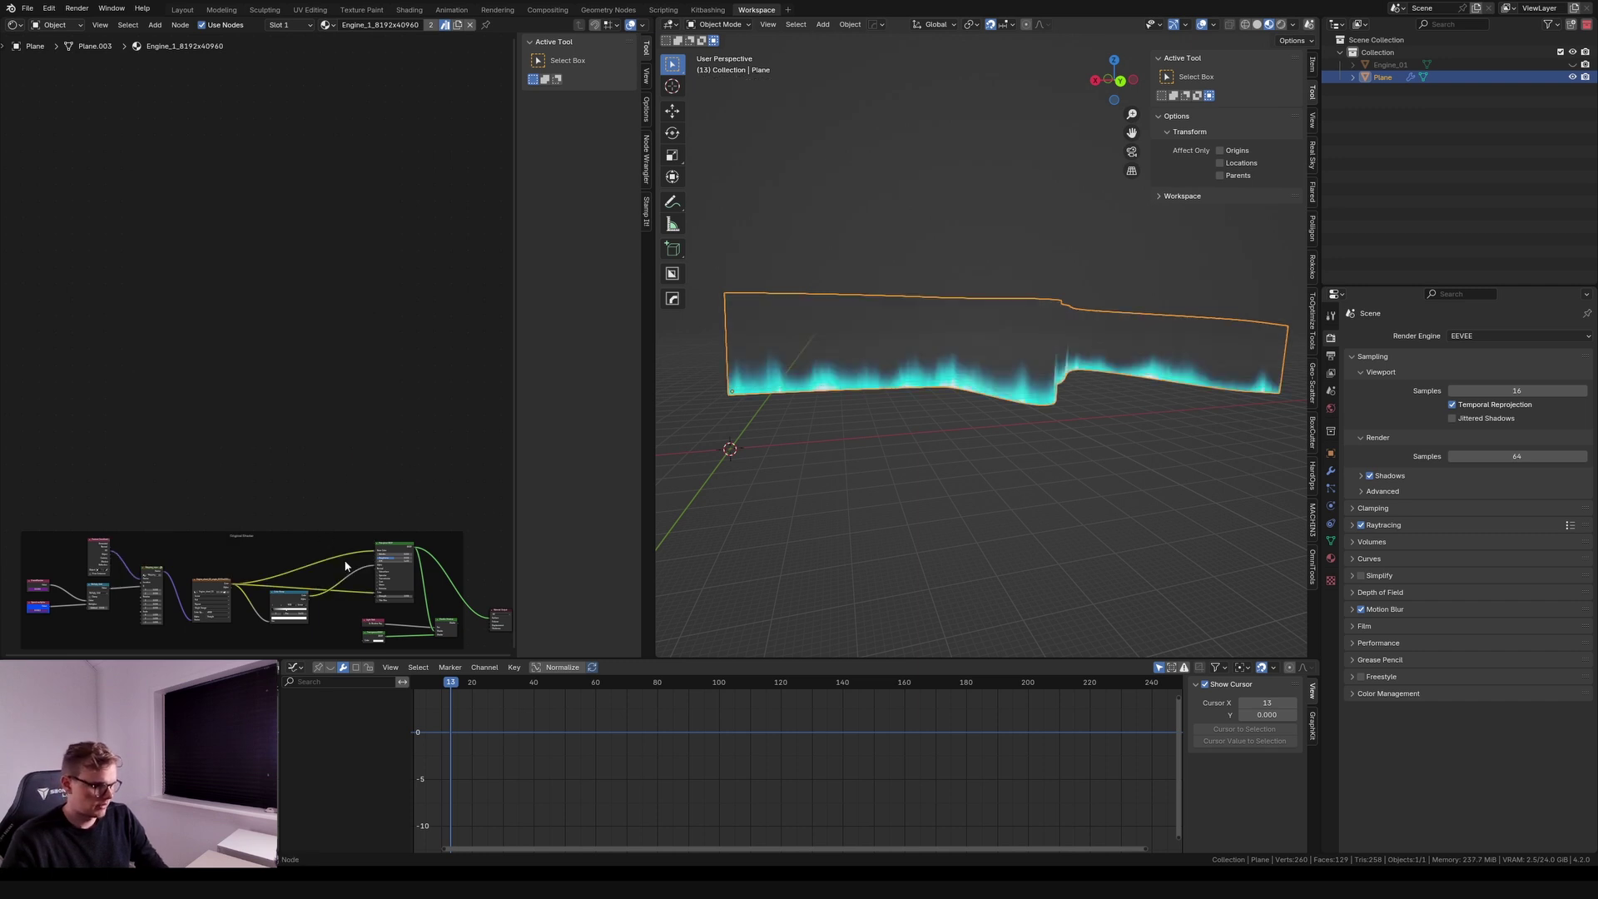
{"action": "key", "text": "ctrl+z"}
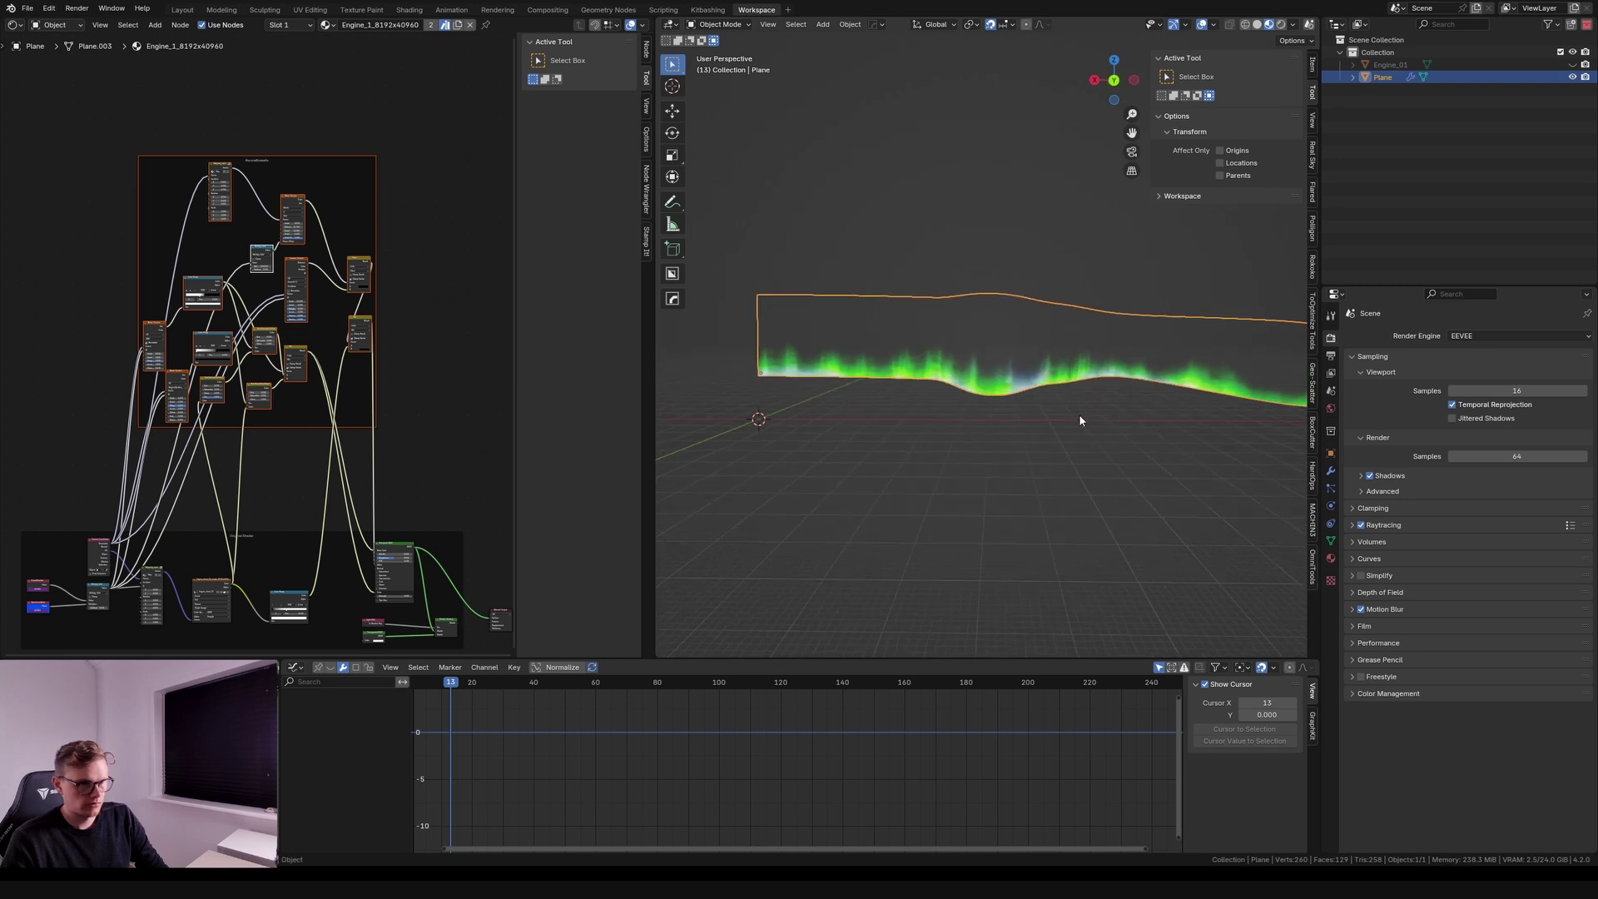
{"action": "key", "text": "space"}
{"action": "scroll", "coordinate": [947, 414], "scroll_direction": "up", "scroll_amount": 5}
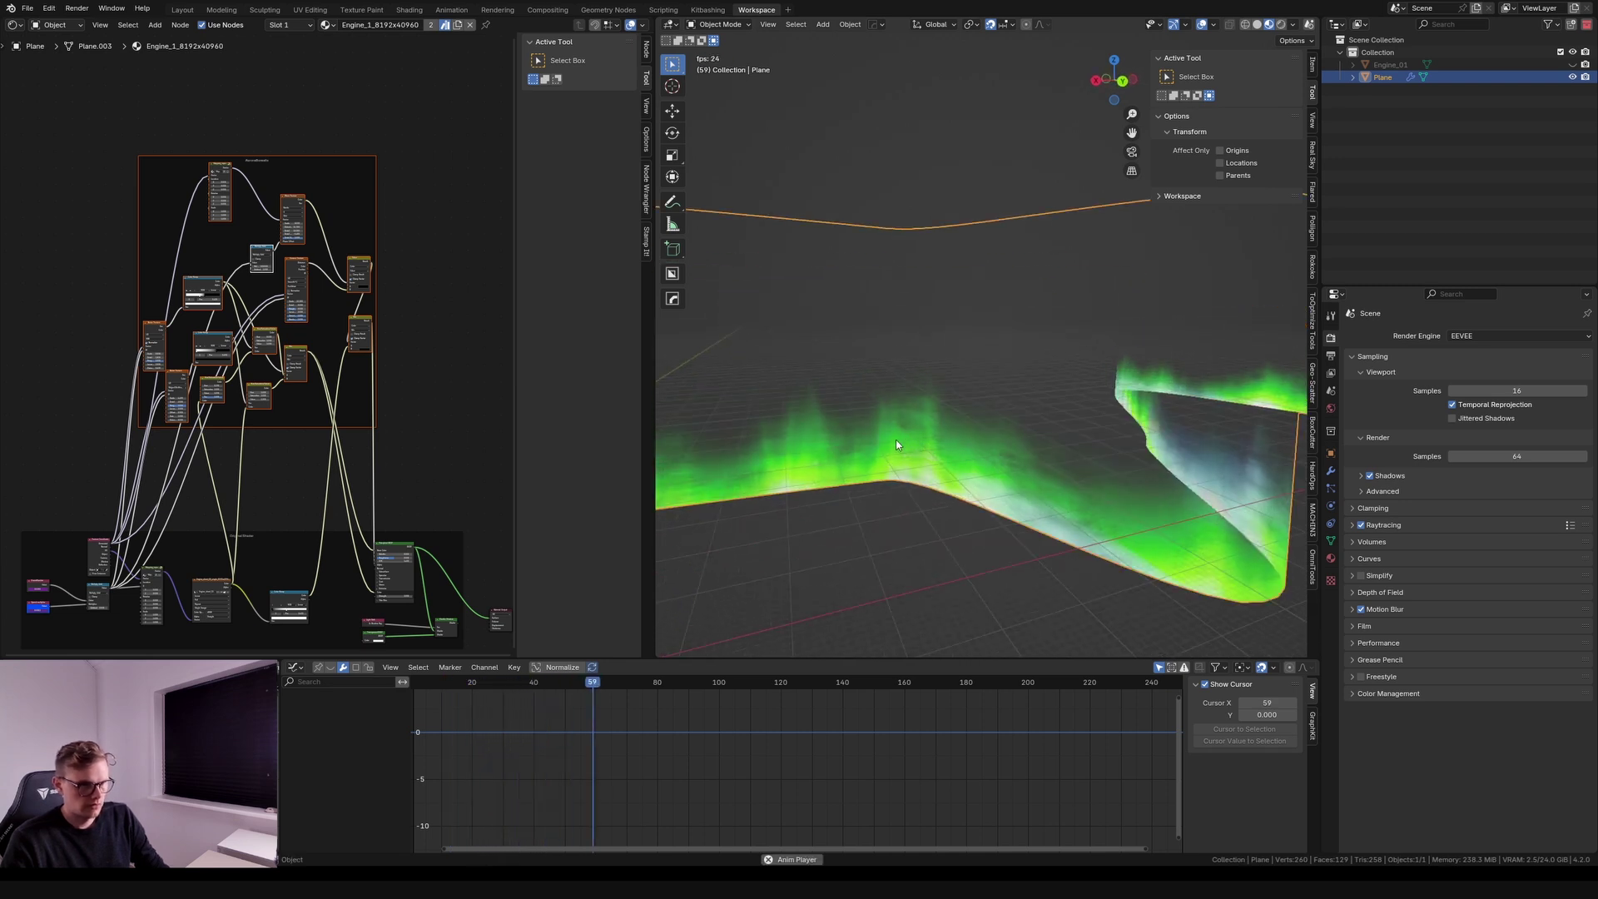
{"action": "scroll", "coordinate": [1096, 476], "scroll_direction": "down", "scroll_amount": 6}
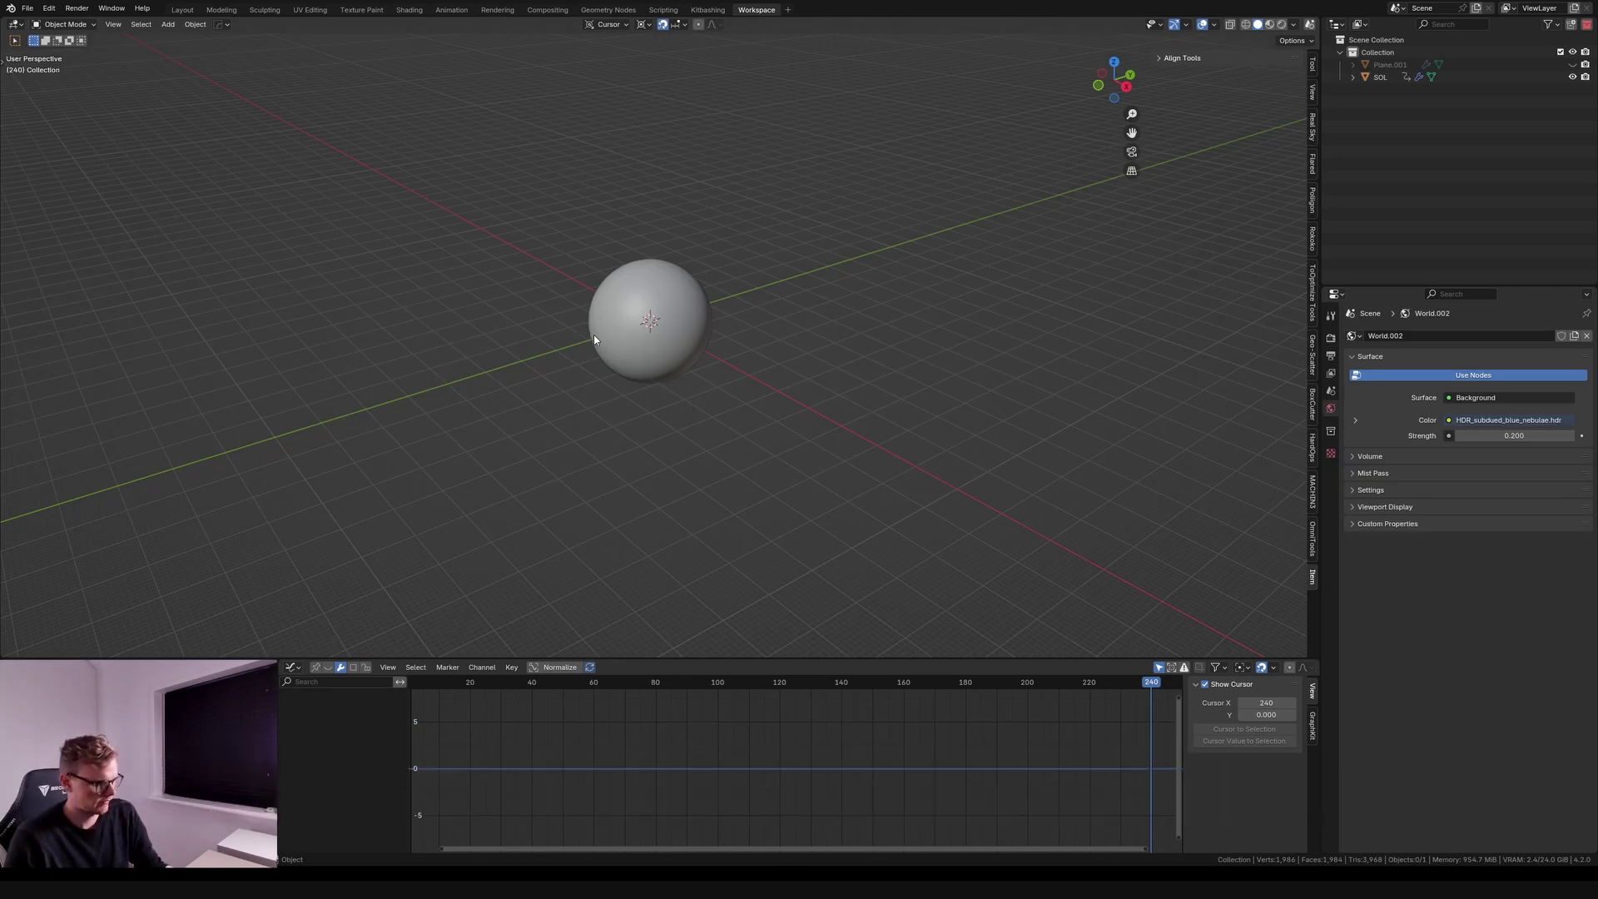
- Preview the sphere in Rendered shading from a level, head-on view
{"action": "middle_click_drag", "start_coordinate": [564, 332], "coordinate": [574, 321]}
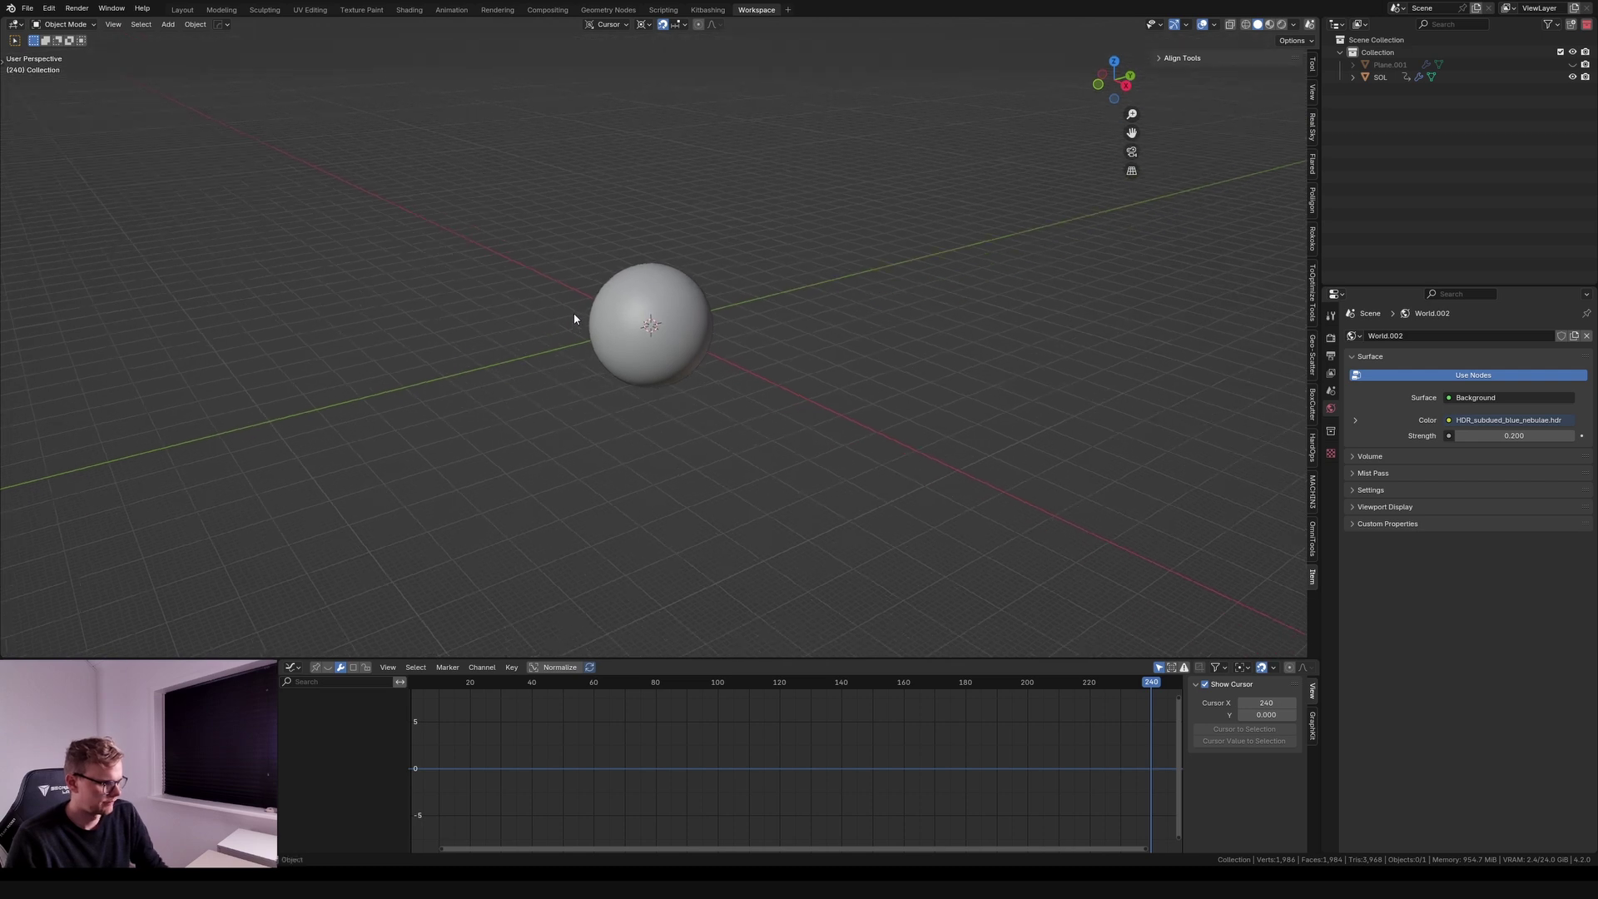
{"action": "key", "text": "z"}
{"action": "left_click", "coordinate": [644, 295]}
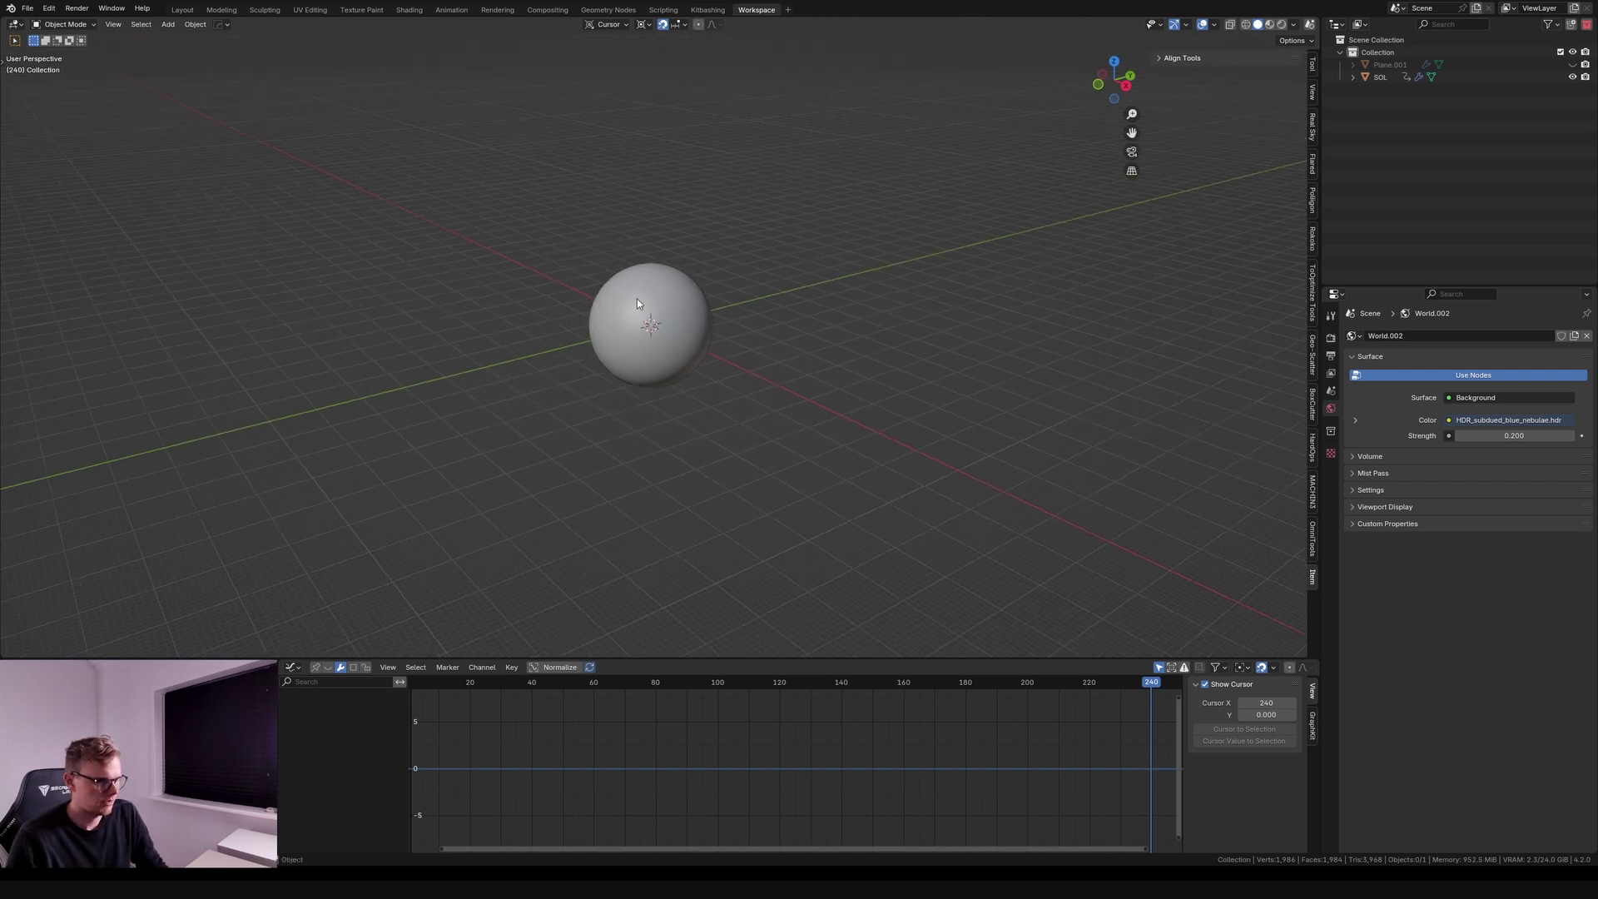
{"action": "scroll", "coordinate": [634, 309], "scroll_direction": "up", "scroll_amount": 5}
{"action": "mouse_move", "coordinate": [623, 359]}
{"action": "middle_mouse_down", "text": "shift"}
{"action": "mouse_move", "coordinate": [655, 424]}
{"action": "mouse_move", "coordinate": [634, 303]}
{"action": "mouse_move", "coordinate": [636, 328]}
{"action": "middle_mouse_up", "text": "shift"}
{"action": "scroll", "coordinate": [654, 428], "scroll_direction": "up", "scroll_amount": 3}
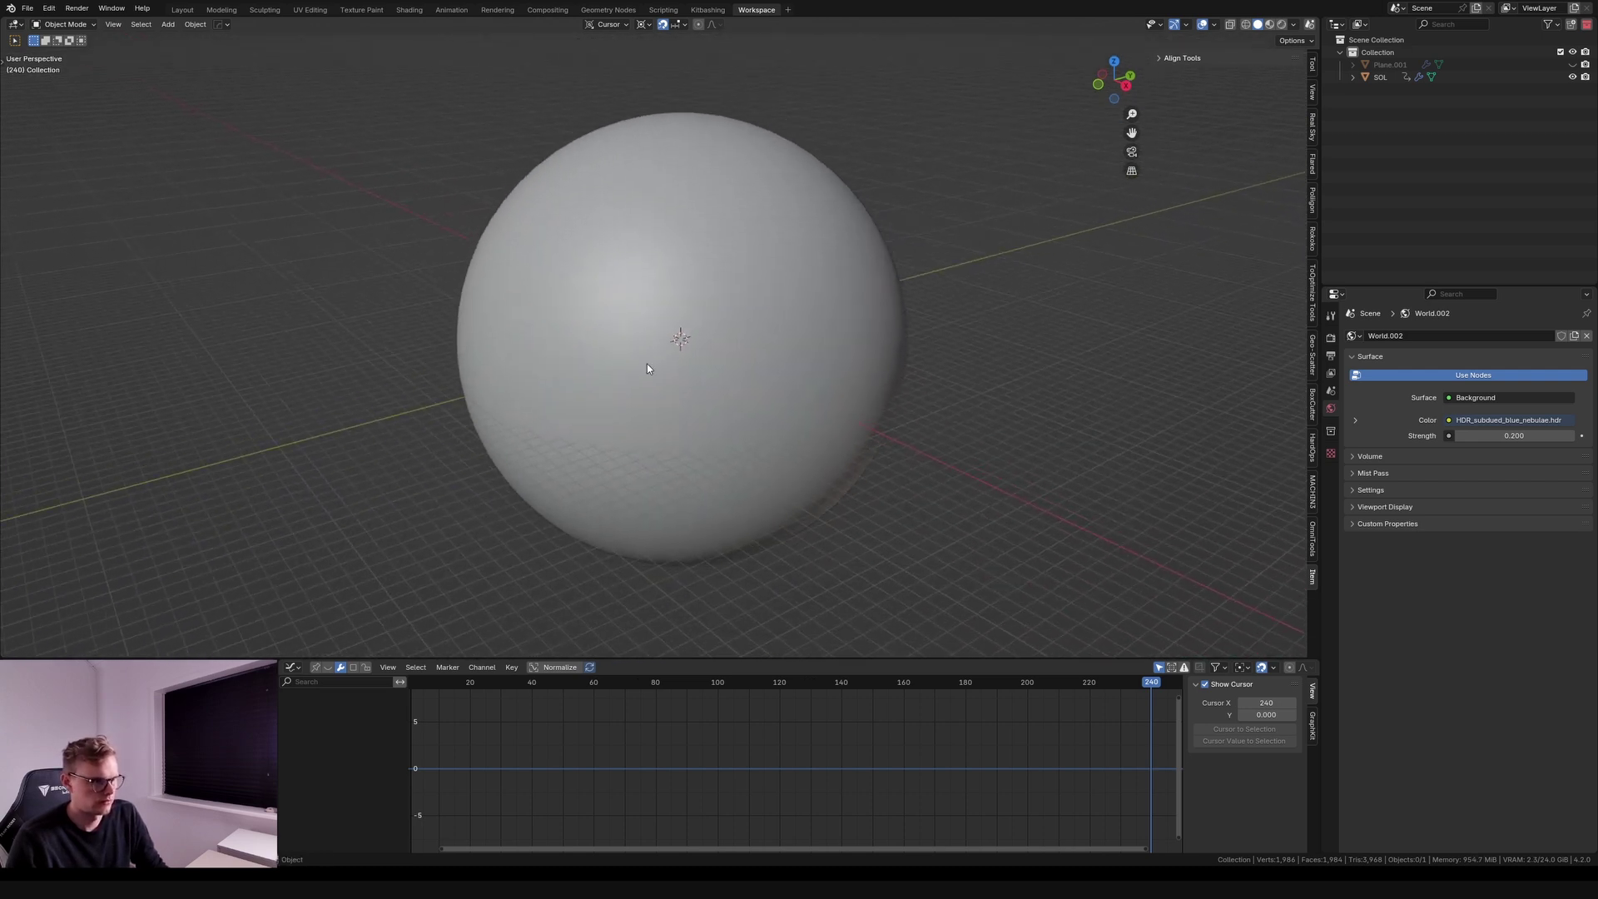
{"action": "key", "text": "z"}
{"action": "left_click", "coordinate": [654, 213]}
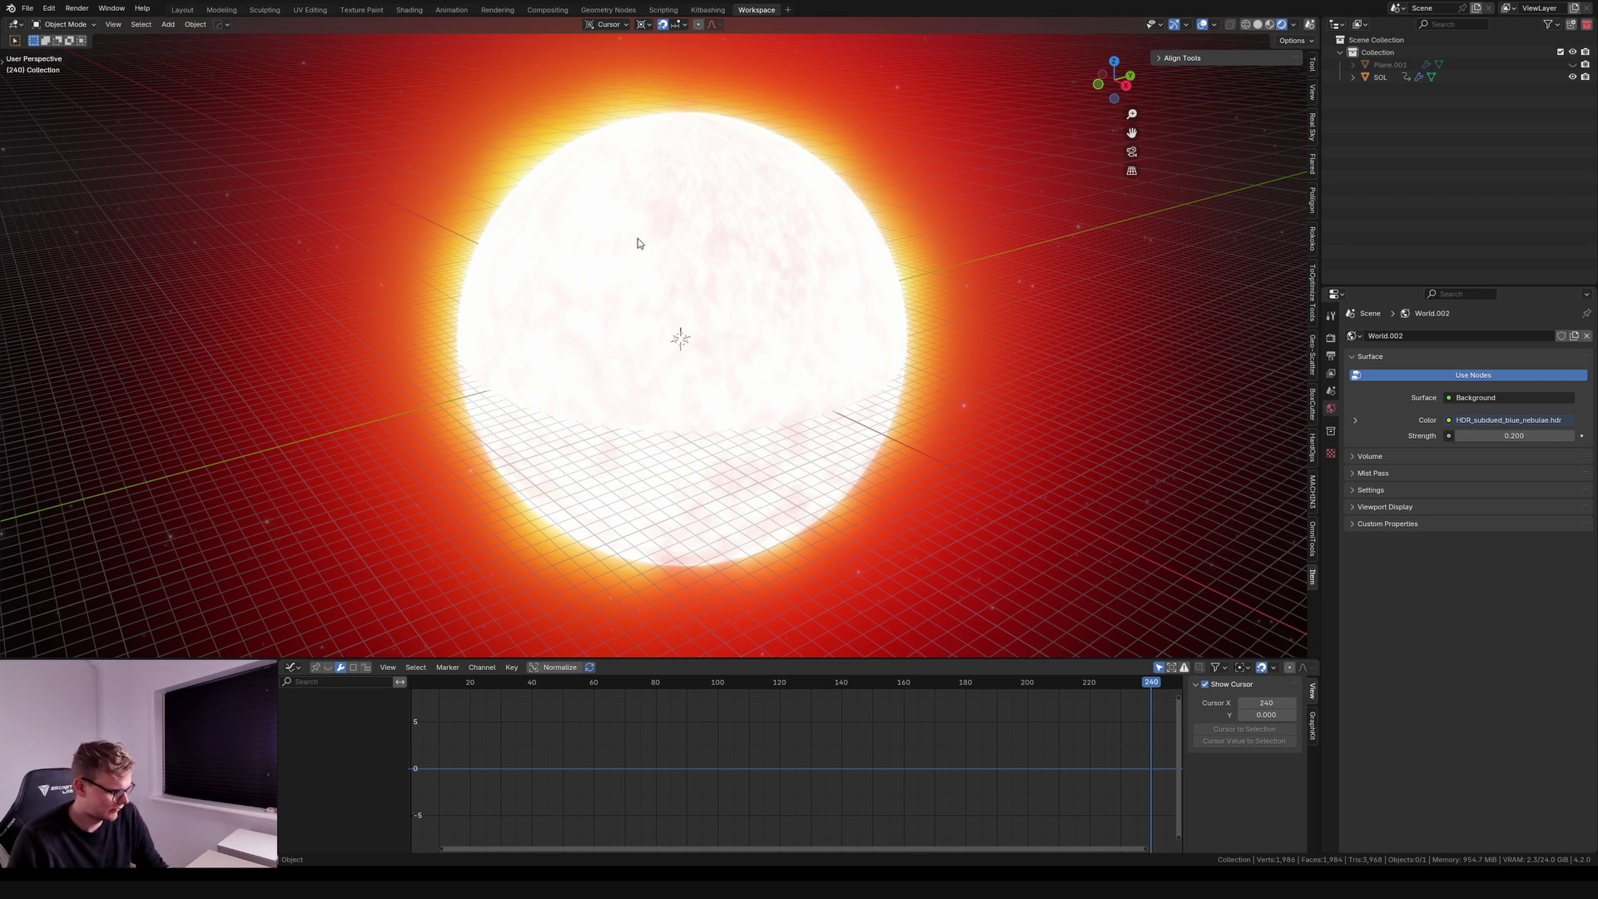
{"action": "middle_click_drag", "start_coordinate": [732, 264], "coordinate": [679, 234]}
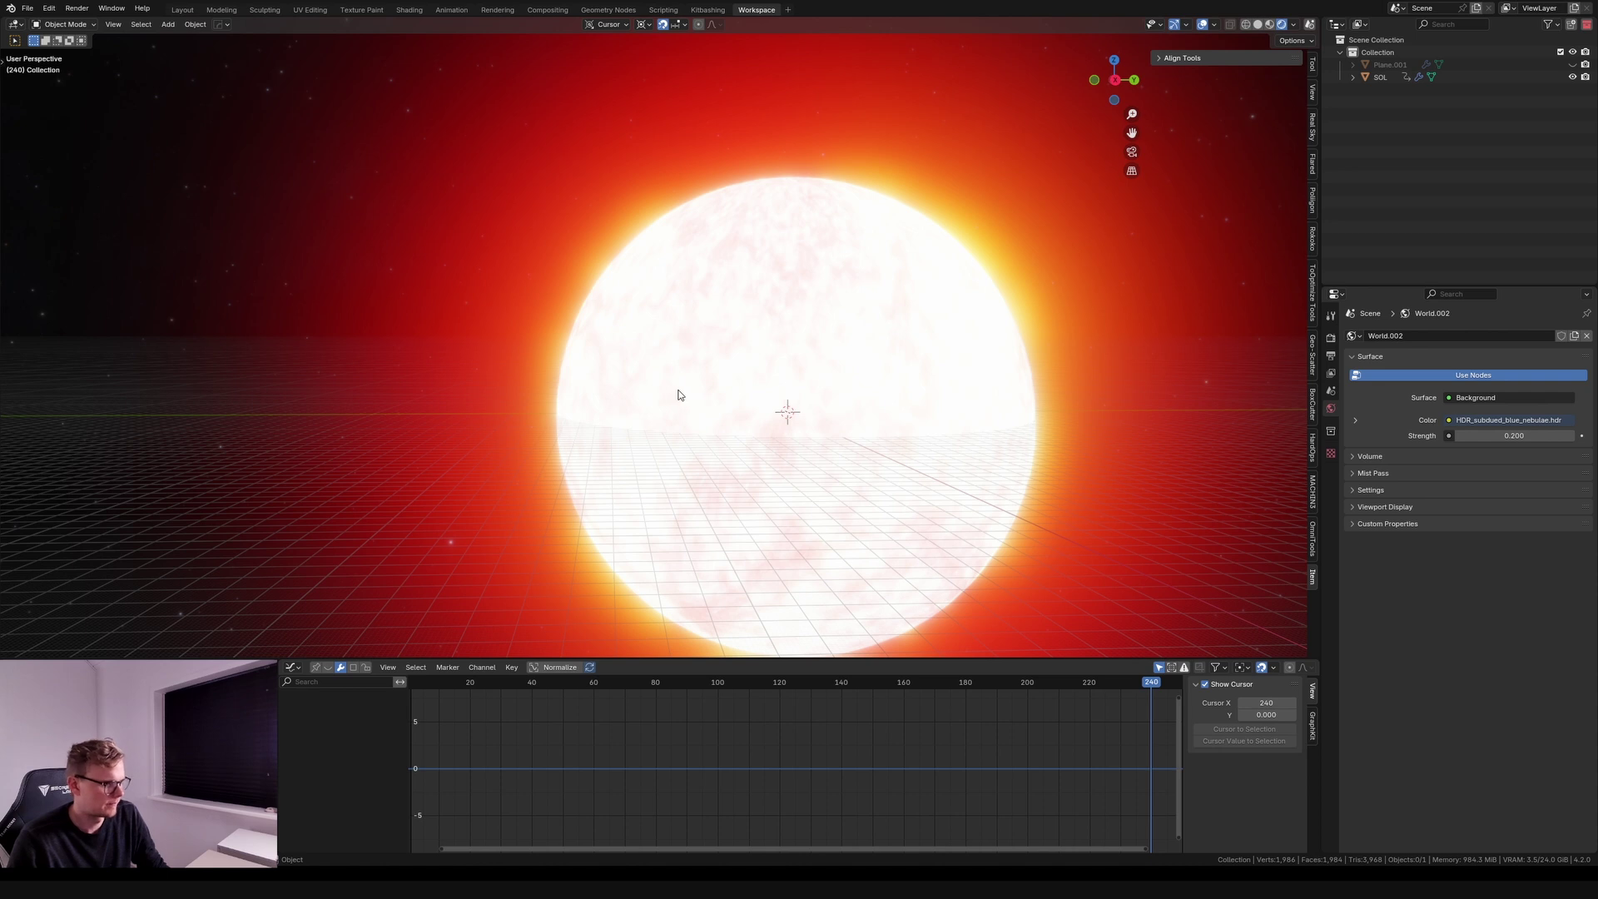
- Switch the viewport back to Solid shading and select the sun sphere
{"action": "middle_click_drag", "start_coordinate": [678, 395], "coordinate": [696, 411]}
{"action": "key", "text": "z"}
{"action": "left_click", "coordinate": [816, 396]}
{"action": "mouse_move", "coordinate": [816, 396]}
{"action": "middle_mouse_down"}
{"action": "mouse_move", "coordinate": [801, 367]}
{"action": "mouse_move", "coordinate": [746, 375]}
{"action": "middle_mouse_up"}
{"action": "left_click", "coordinate": [801, 370]}
- Hide the sun sphere, add a plane scaled by 11.122, and apply its scale
{"action": "key", "text": "h"}
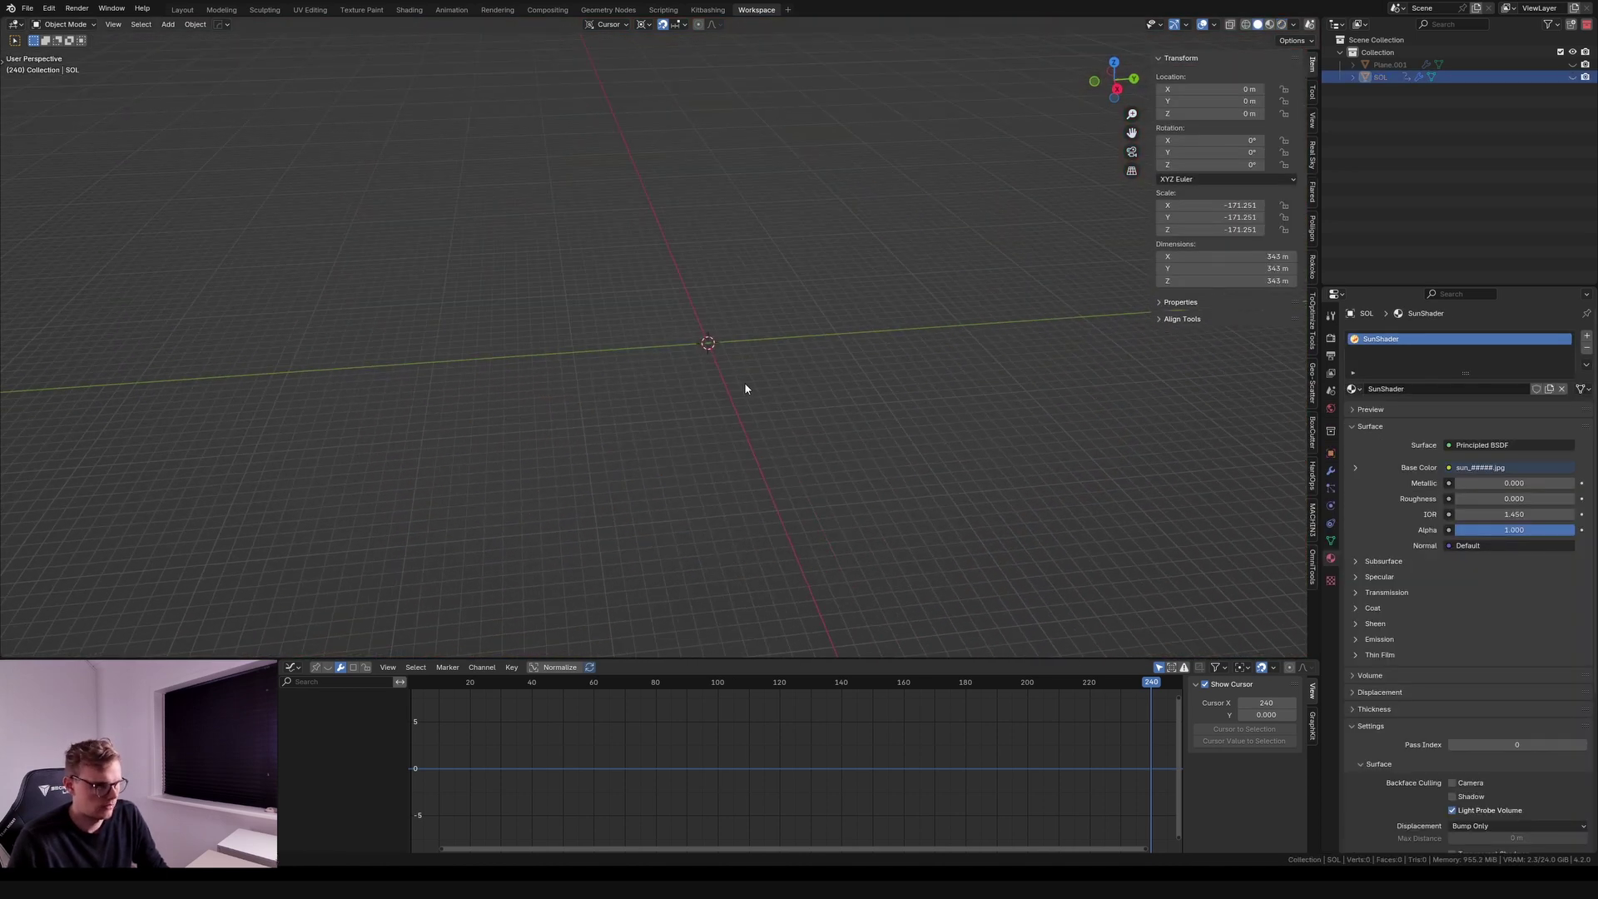
{"action": "key", "text": "shift+a"}
{"action": "mouse_move", "coordinate": [692, 380]}
{"action": "left_click", "coordinate": [791, 379]}
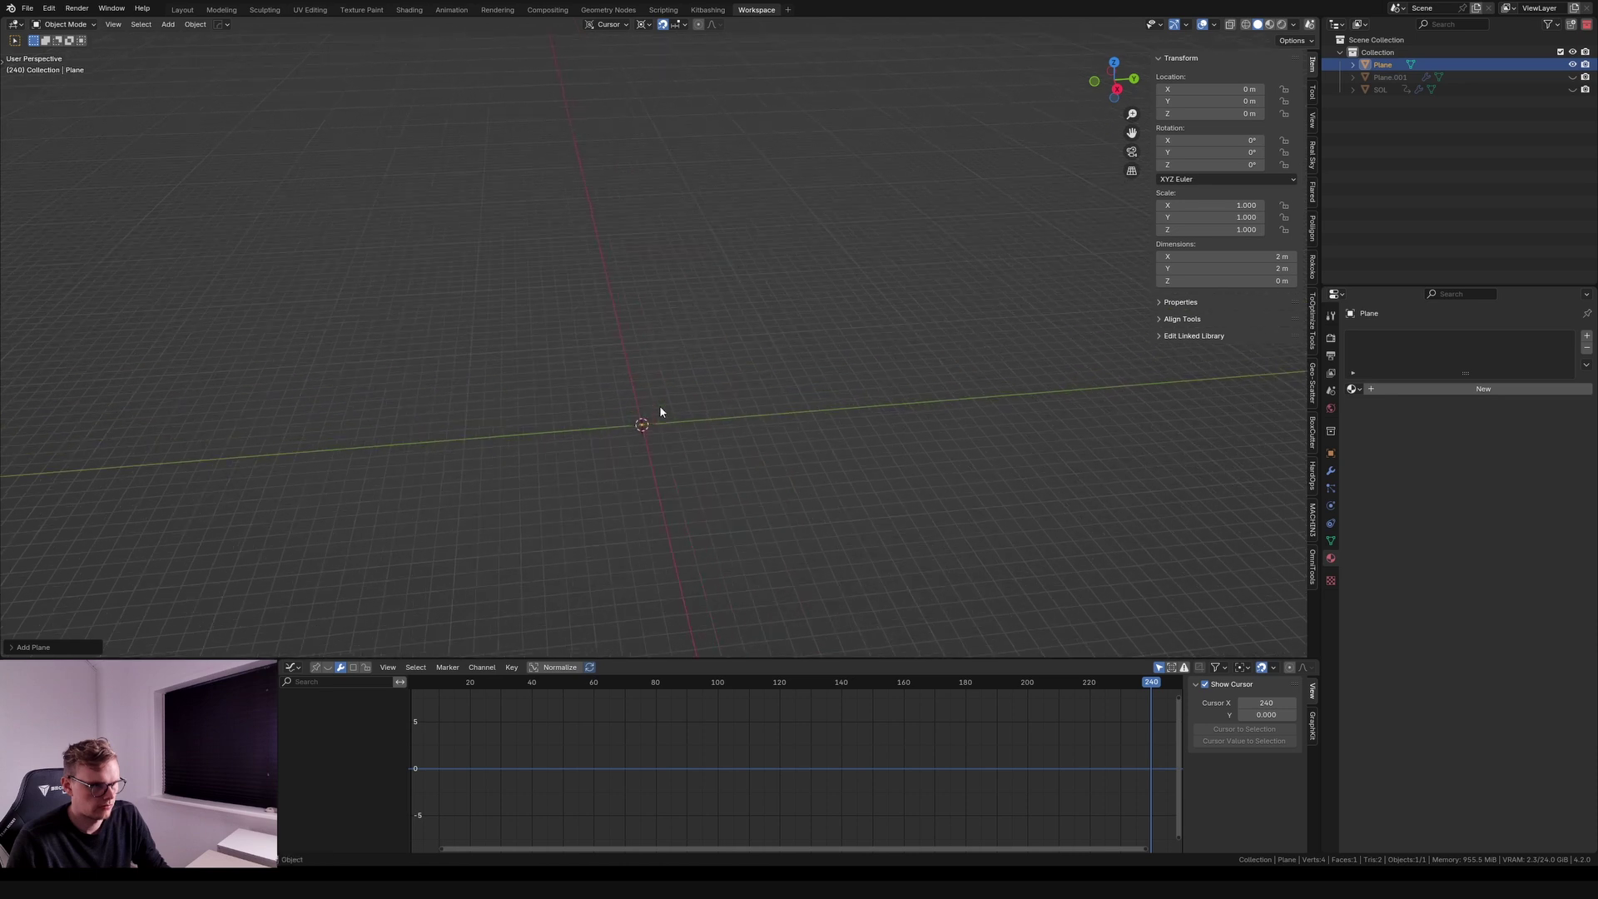
{"action": "key", "text": "s"}
{"action": "left_click", "coordinate": [629, 370]}
{"action": "key", "text": "ctrl+a"}
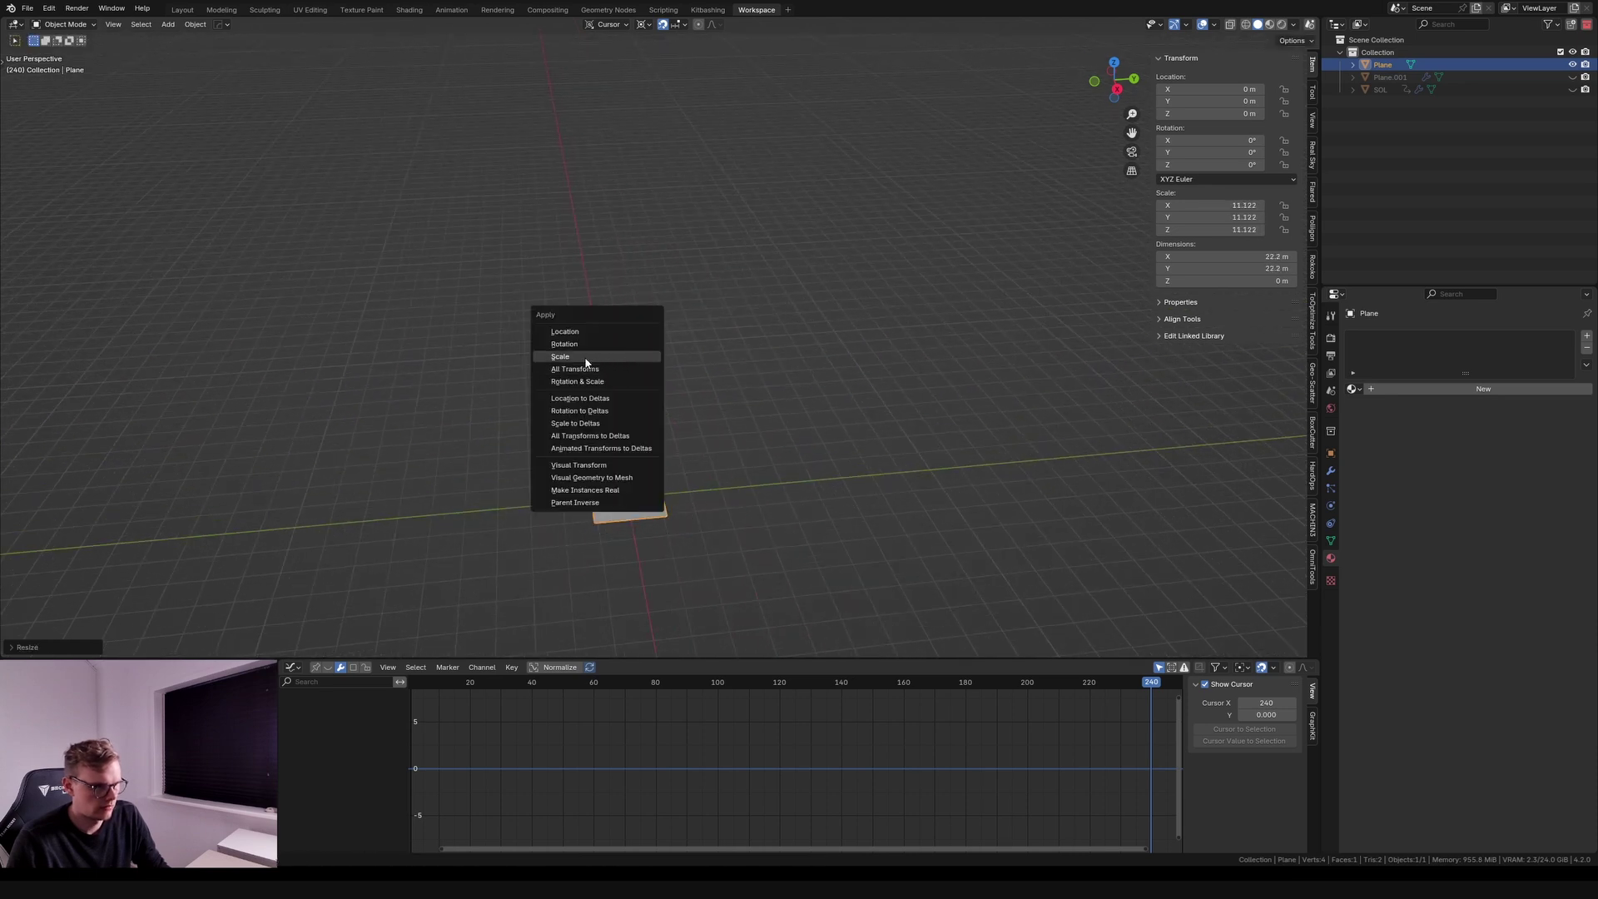
{"action": "left_click", "coordinate": [586, 363]}
- In Edit Mode, drag the plane's end edge along Y to stretch it into a long strip
{"action": "key", "text": "Tab"}
{"action": "left_click", "coordinate": [661, 493]}
{"action": "scroll", "coordinate": [662, 493], "scroll_direction": "down", "scroll_amount": 4}
{"action": "key", "text": "g"}
{"action": "key", "text": "y"}
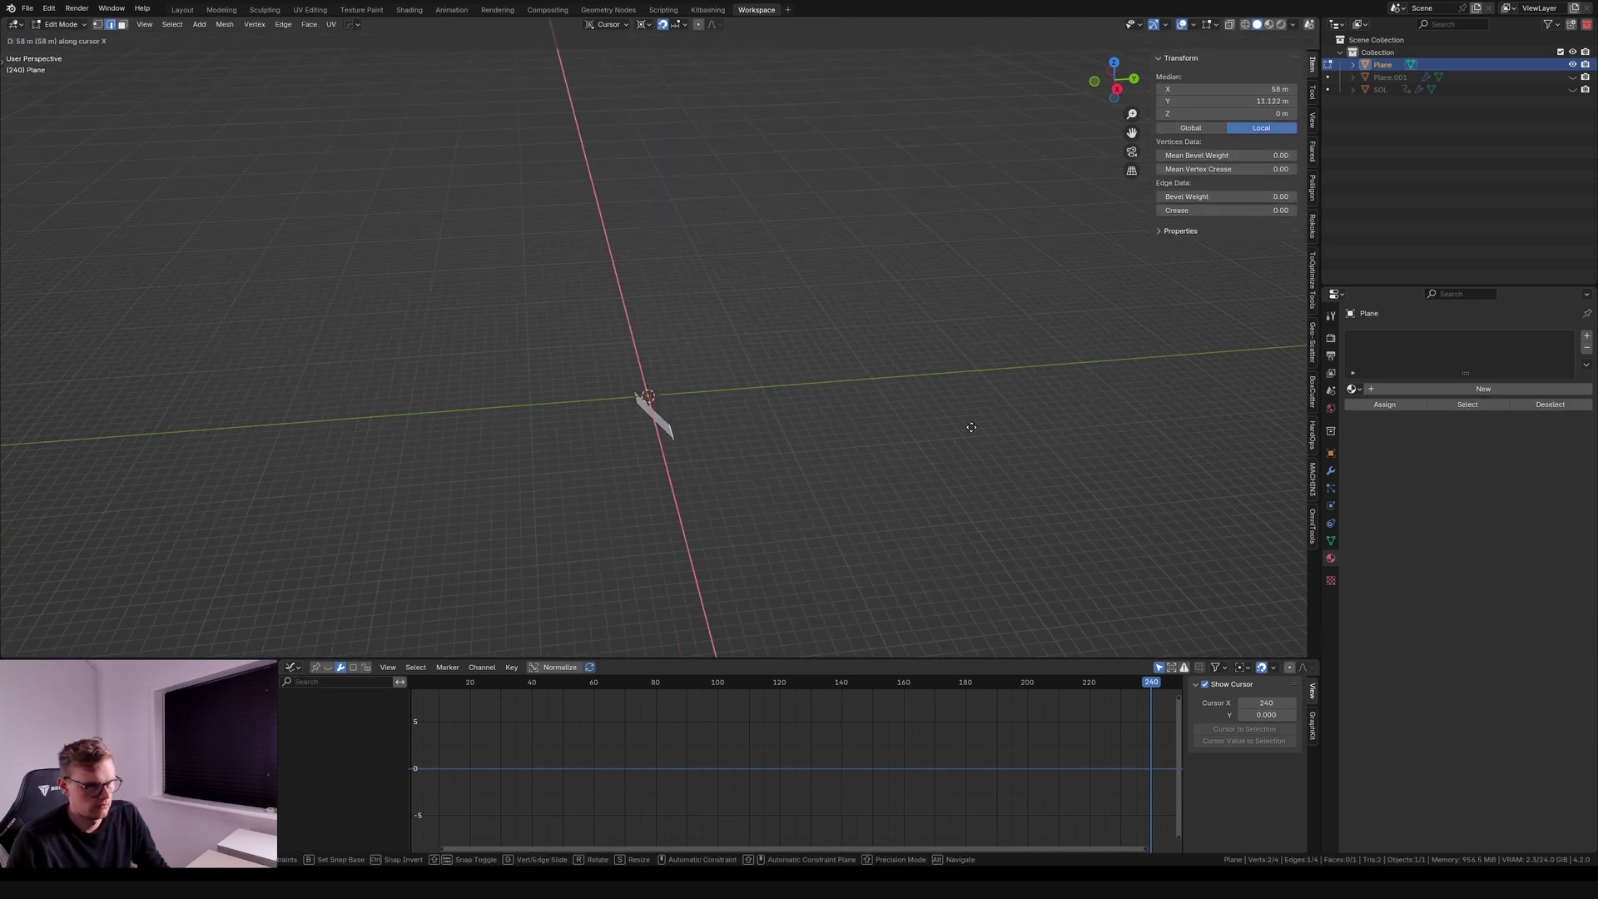
{"action": "left_click", "coordinate": [332, 403]}
{"action": "scroll", "coordinate": [702, 338], "scroll_direction": "down", "scroll_amount": 5}
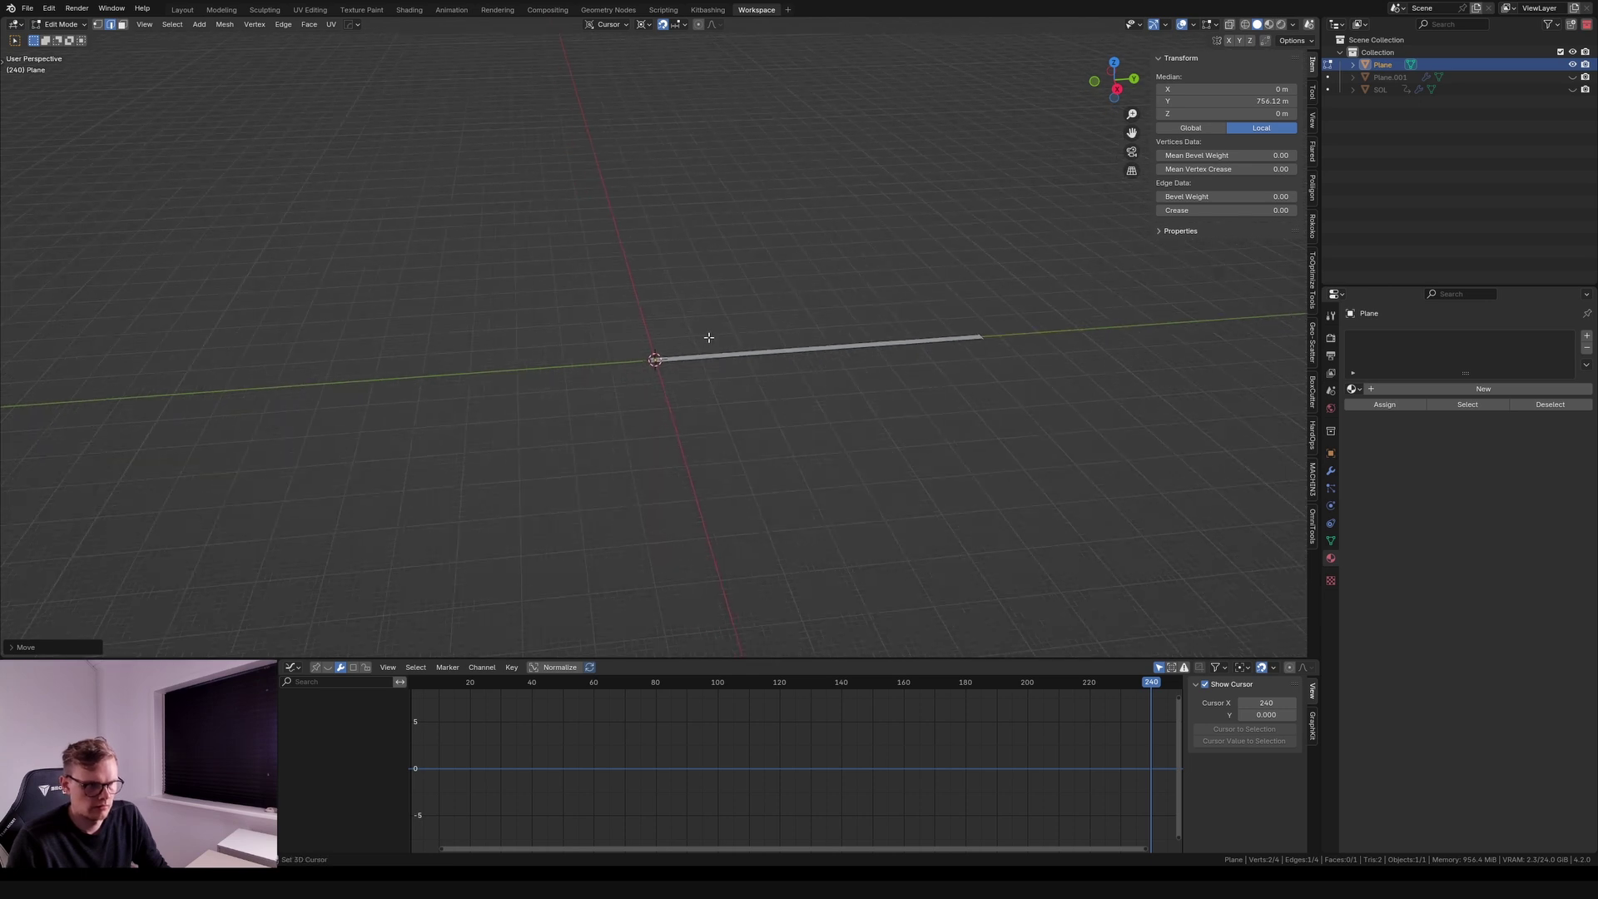
{"action": "key", "text": "x"}
{"action": "key", "text": "y"}
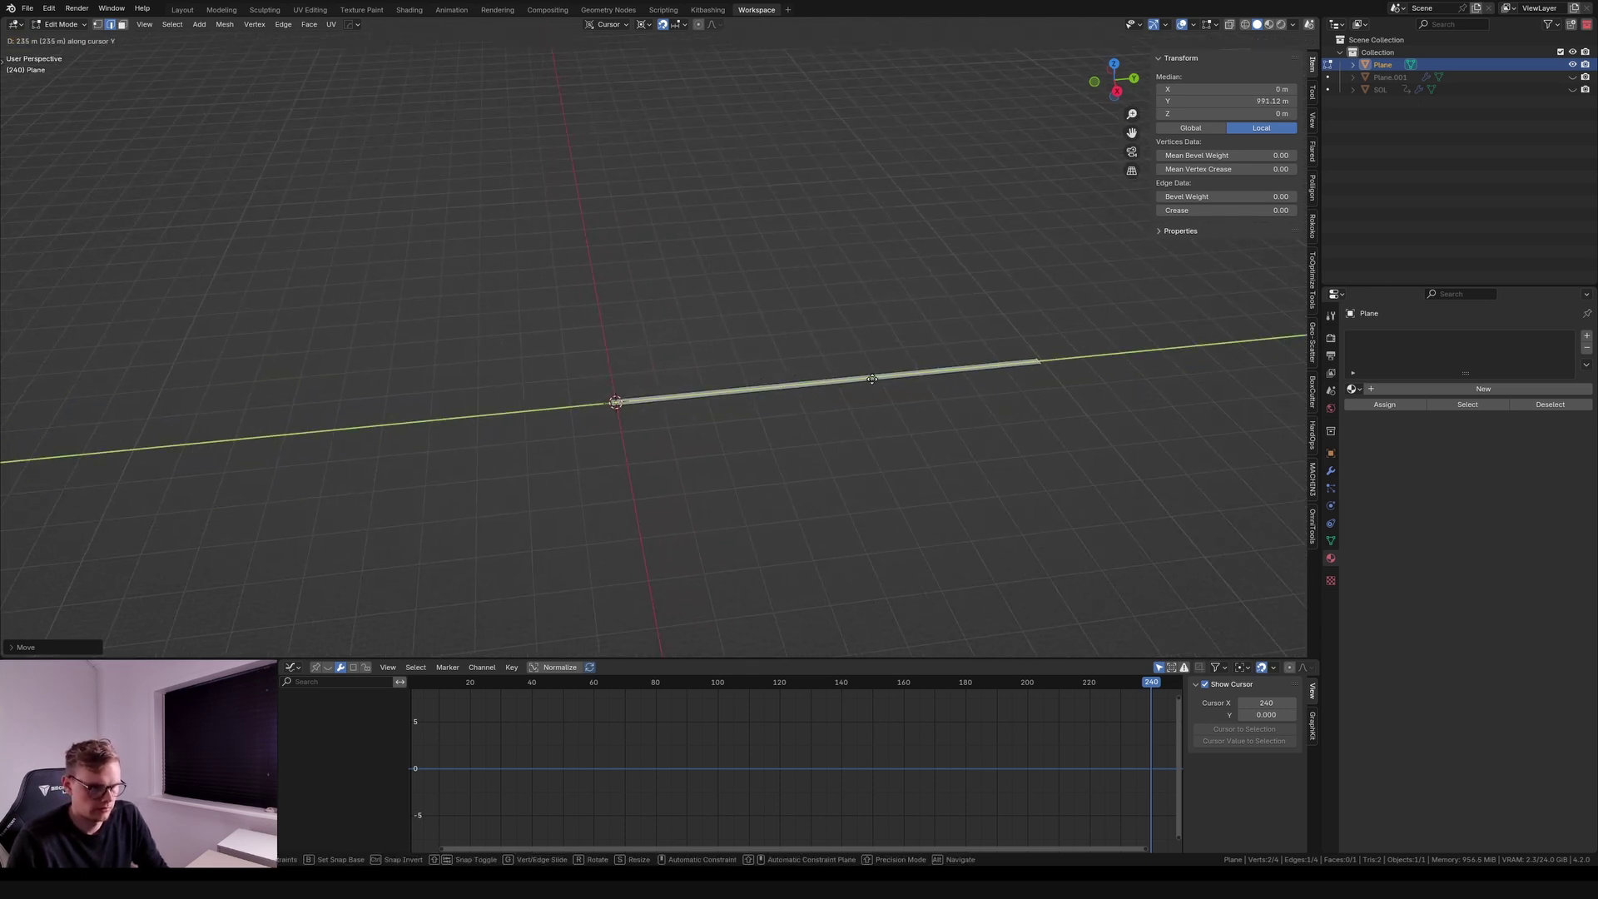
{"action": "left_click", "coordinate": [885, 377]}
{"action": "middle_click_drag", "start_coordinate": [887, 377], "coordinate": [872, 384]}
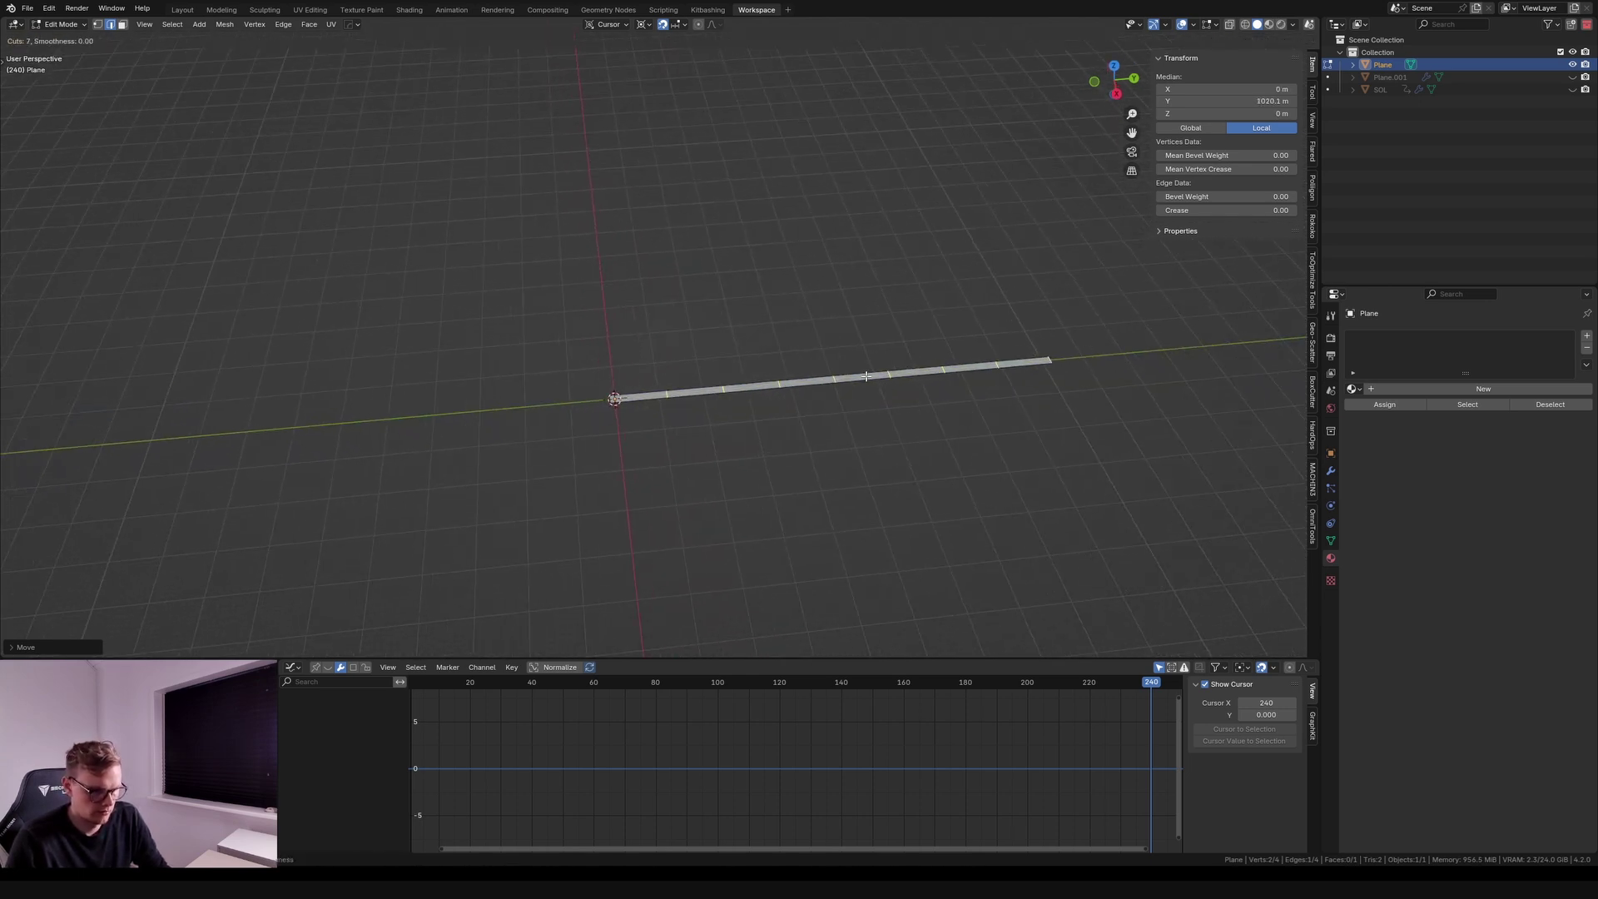
- Divide the strip with 128 loop cuts and return to Object Mode
{"action": "type", "text": "128"}
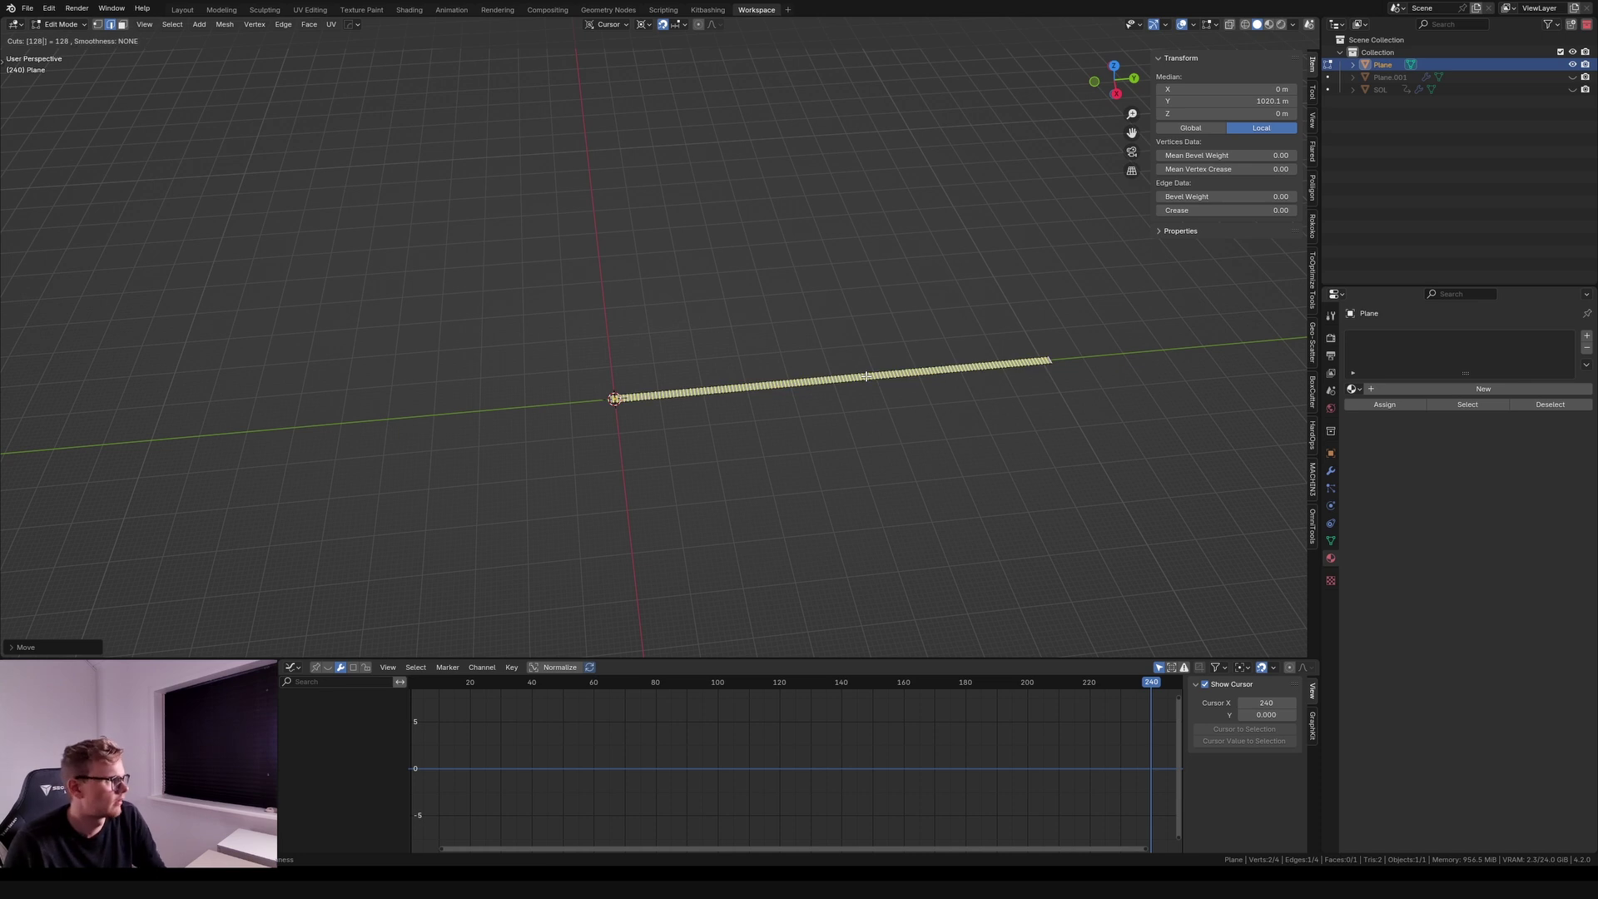
{"action": "key", "text": "Return"}
{"action": "left_click", "coordinate": [898, 356]}
{"action": "key", "text": "Tab"}
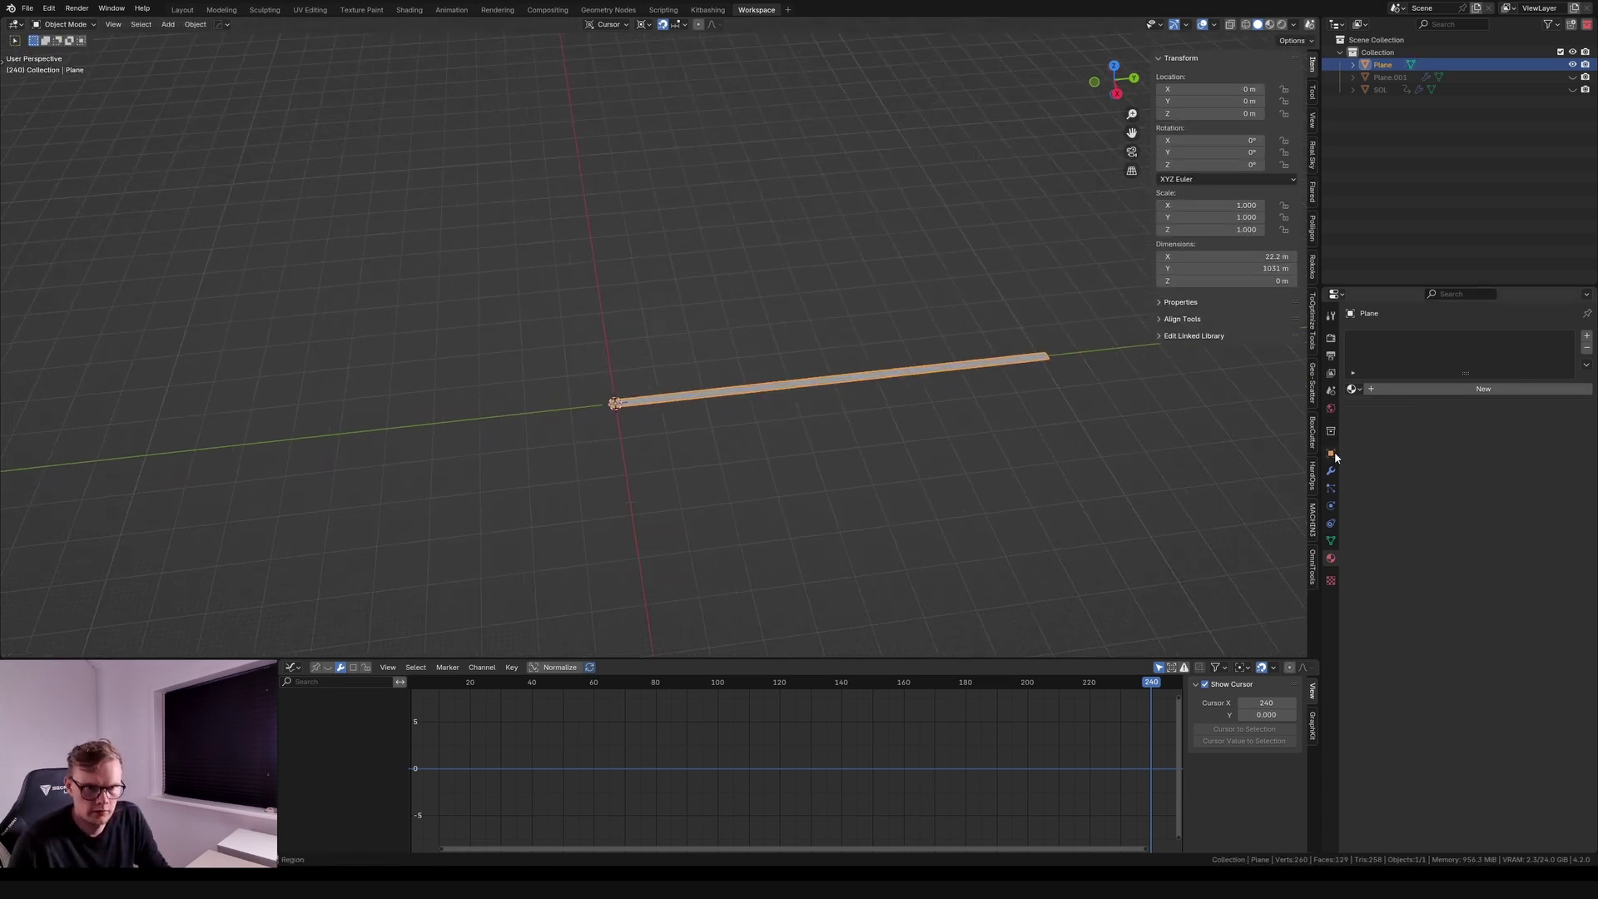
- Add a Simple Deform modifier set to Bend around the X axis
{"action": "left_click", "coordinate": [1331, 472]}
{"action": "left_click", "coordinate": [1409, 336]}
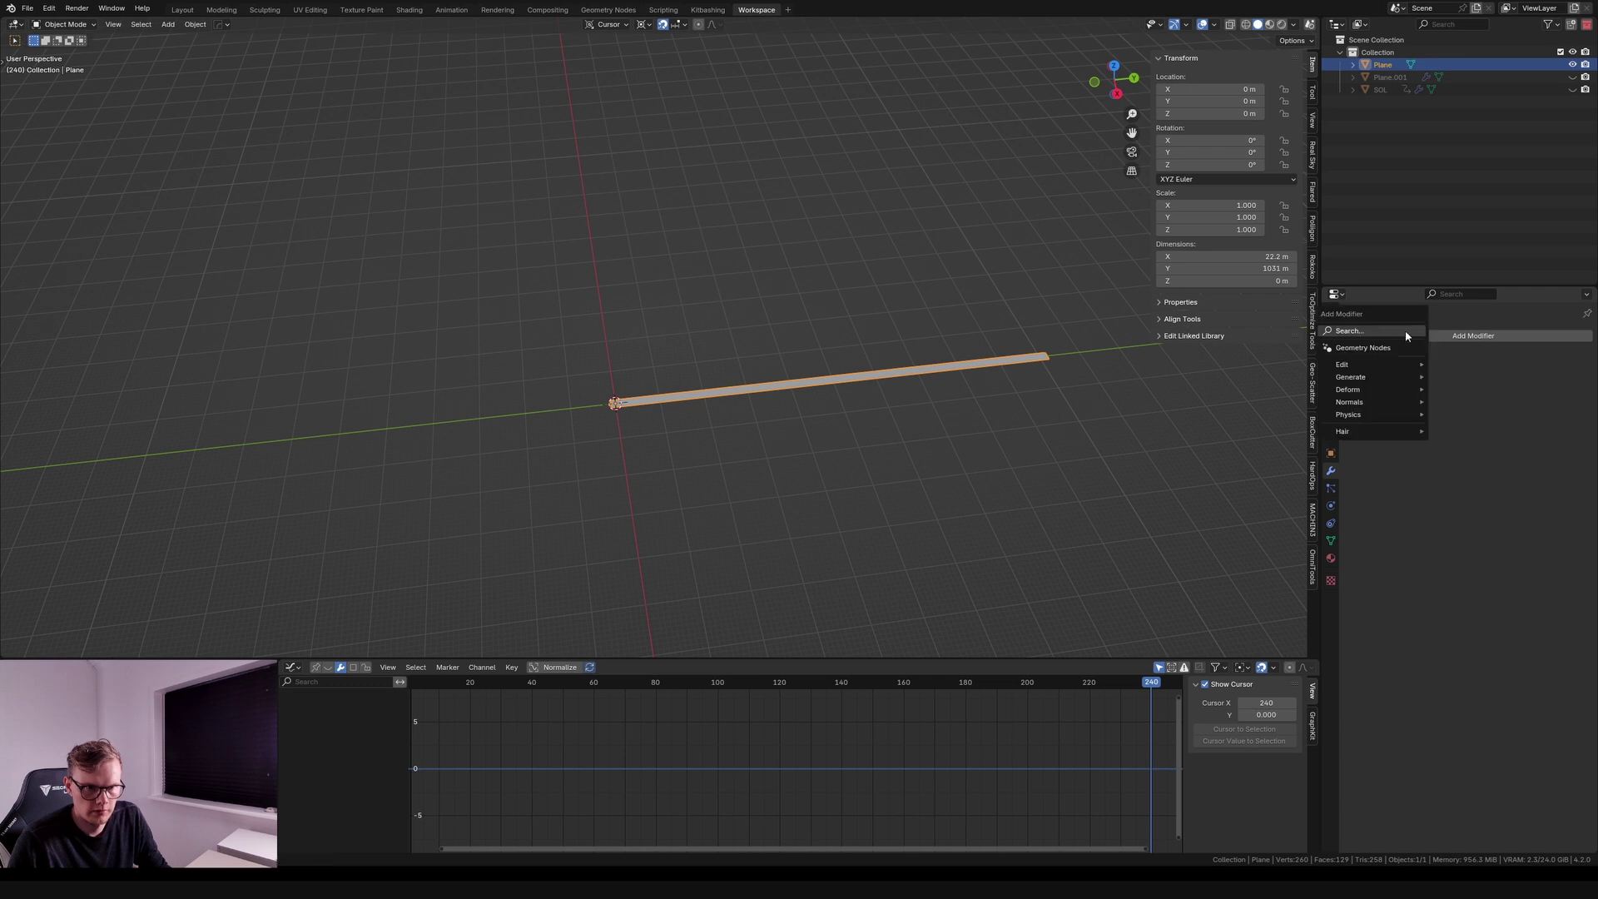
{"action": "mouse_move", "coordinate": [1389, 387]}
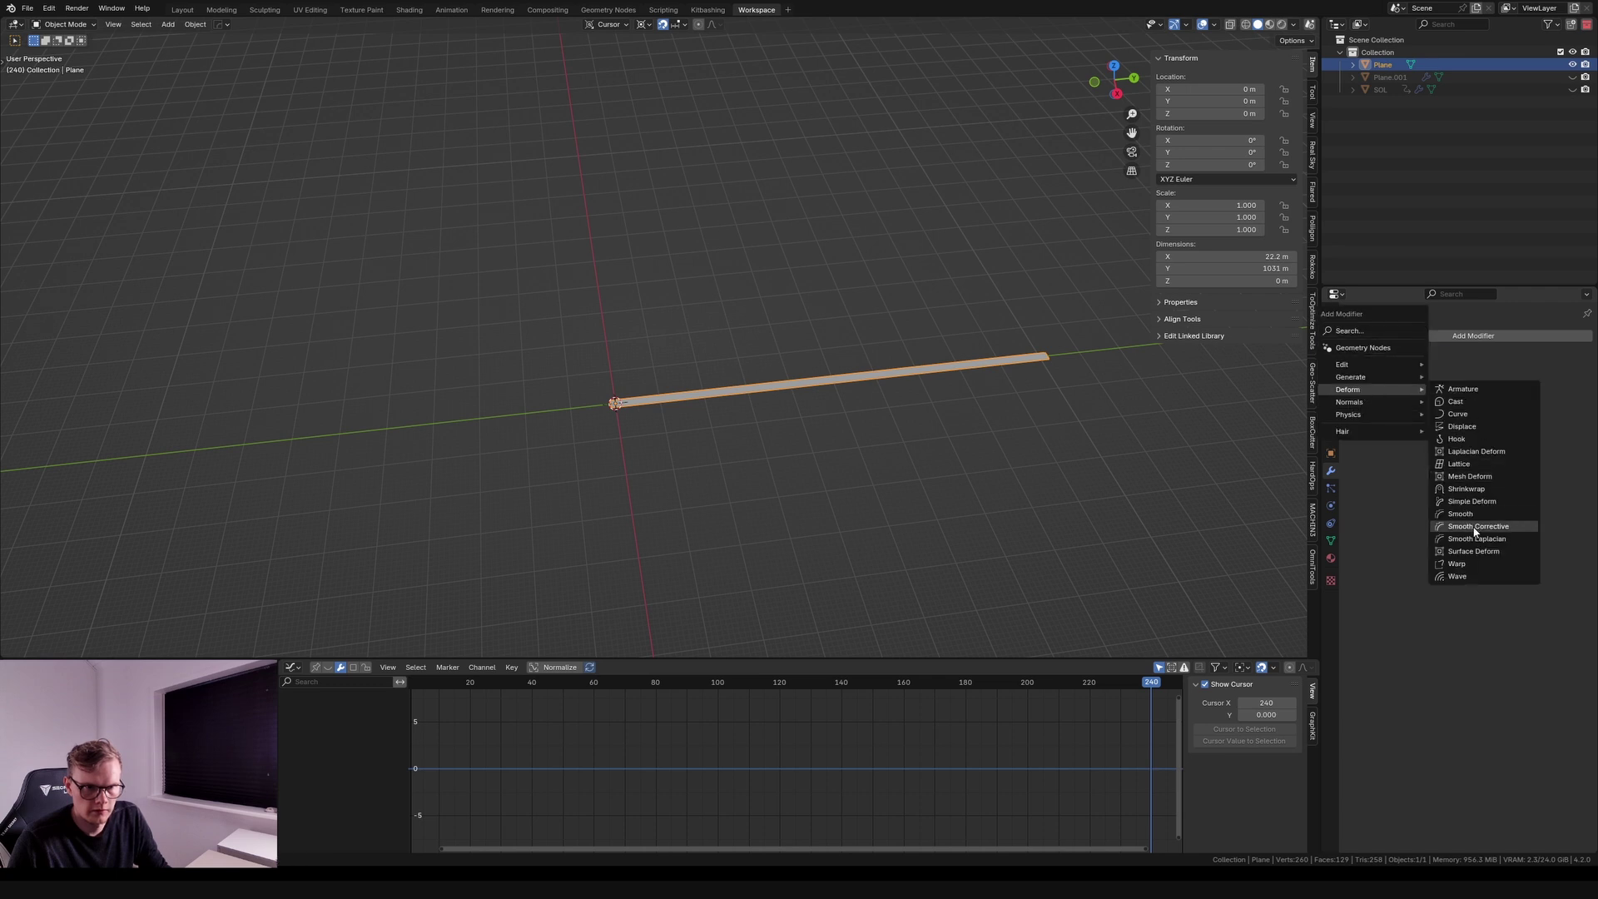
{"action": "left_click", "coordinate": [1472, 501]}
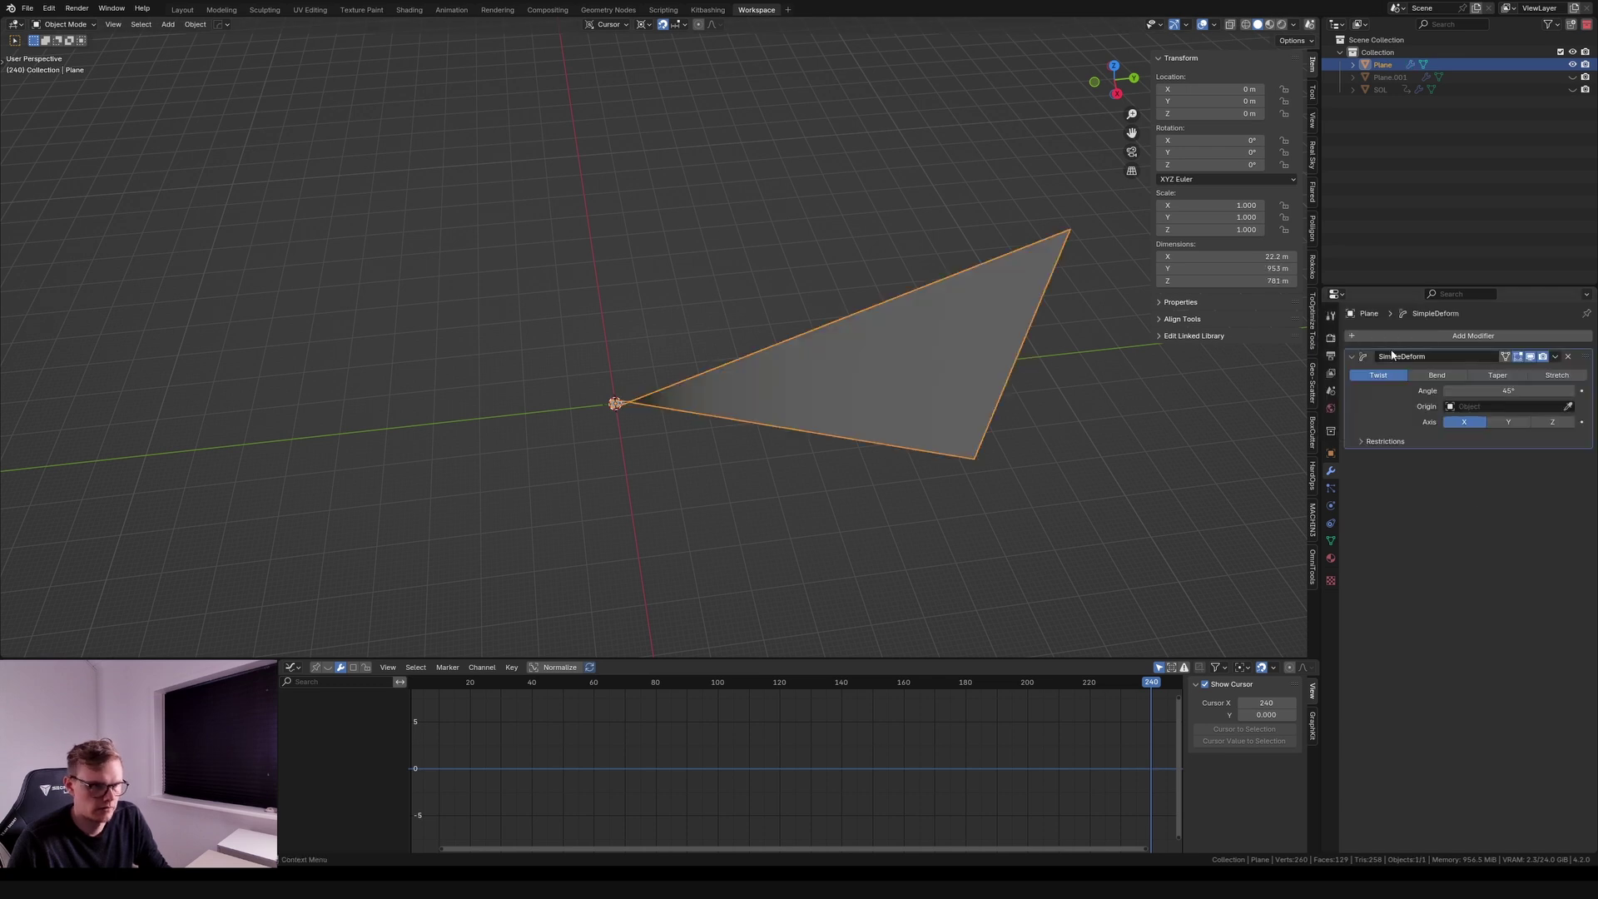
{"action": "left_click", "coordinate": [1440, 376]}
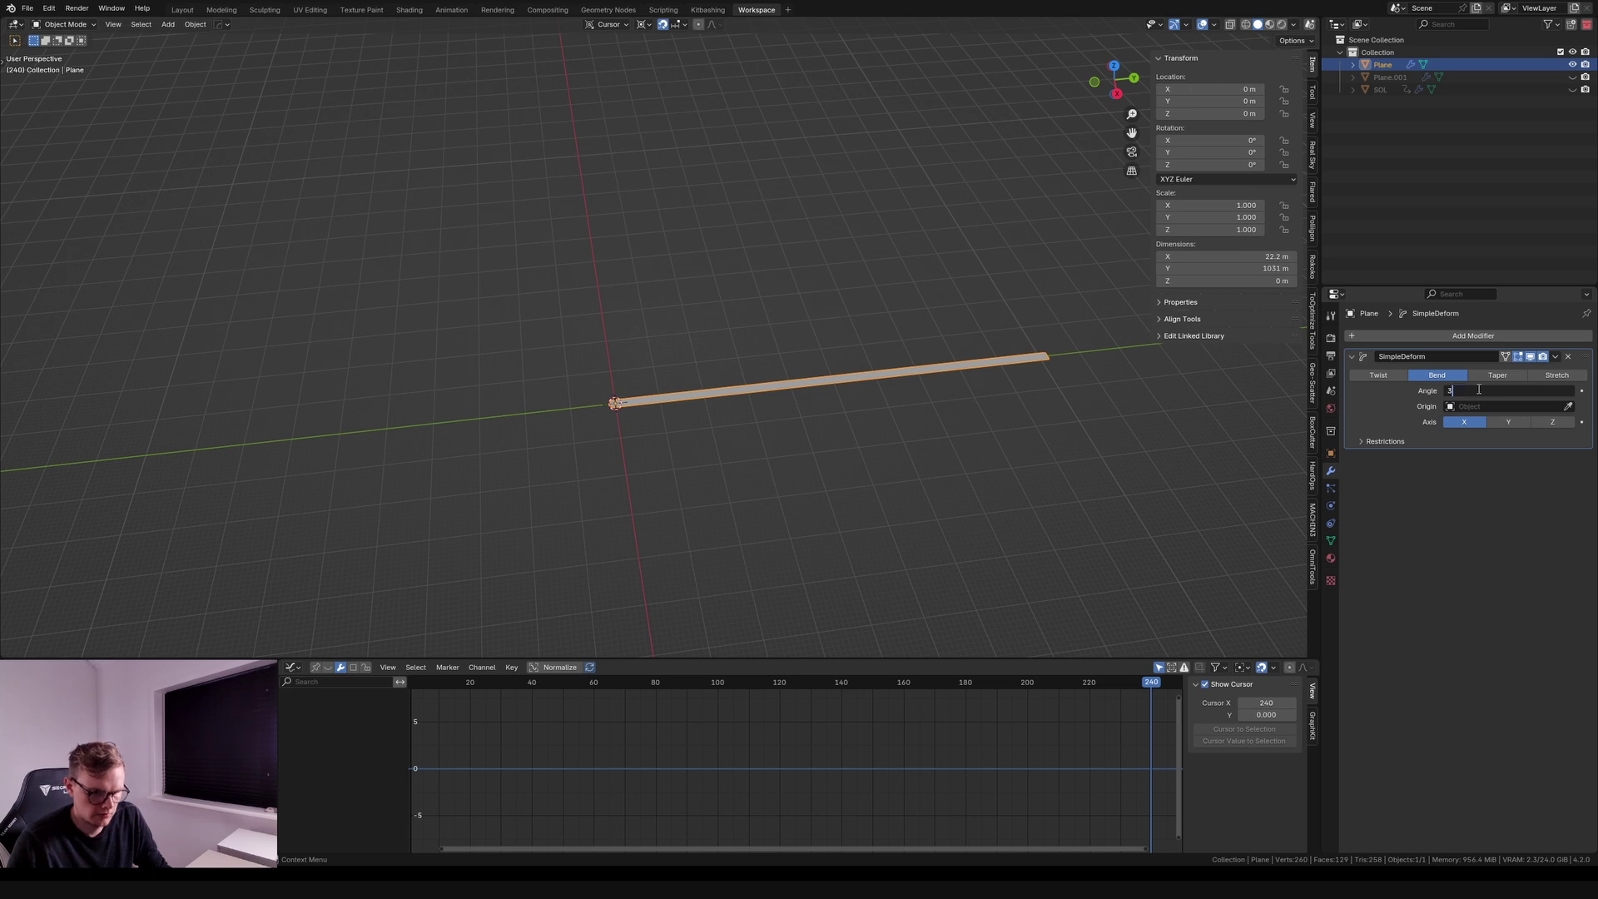
{"action": "middle_click_drag", "start_coordinate": [653, 432], "coordinate": [647, 416]}
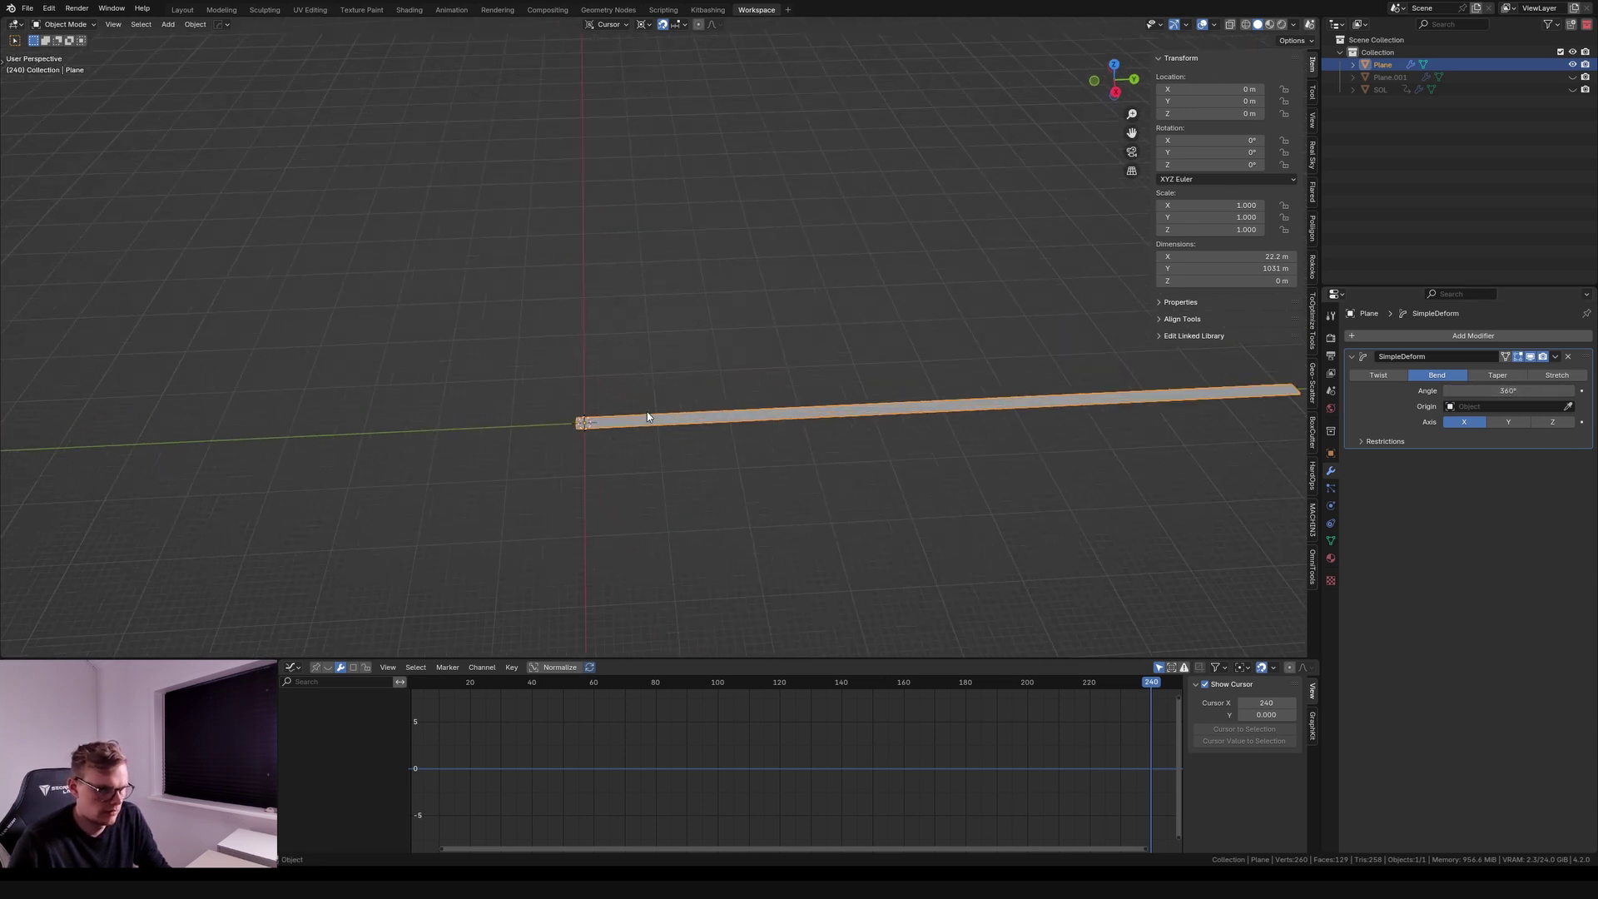
{"action": "scroll", "coordinate": [1520, 424], "scroll_direction": "down", "scroll_amount": 1, "text": "ctrl"}
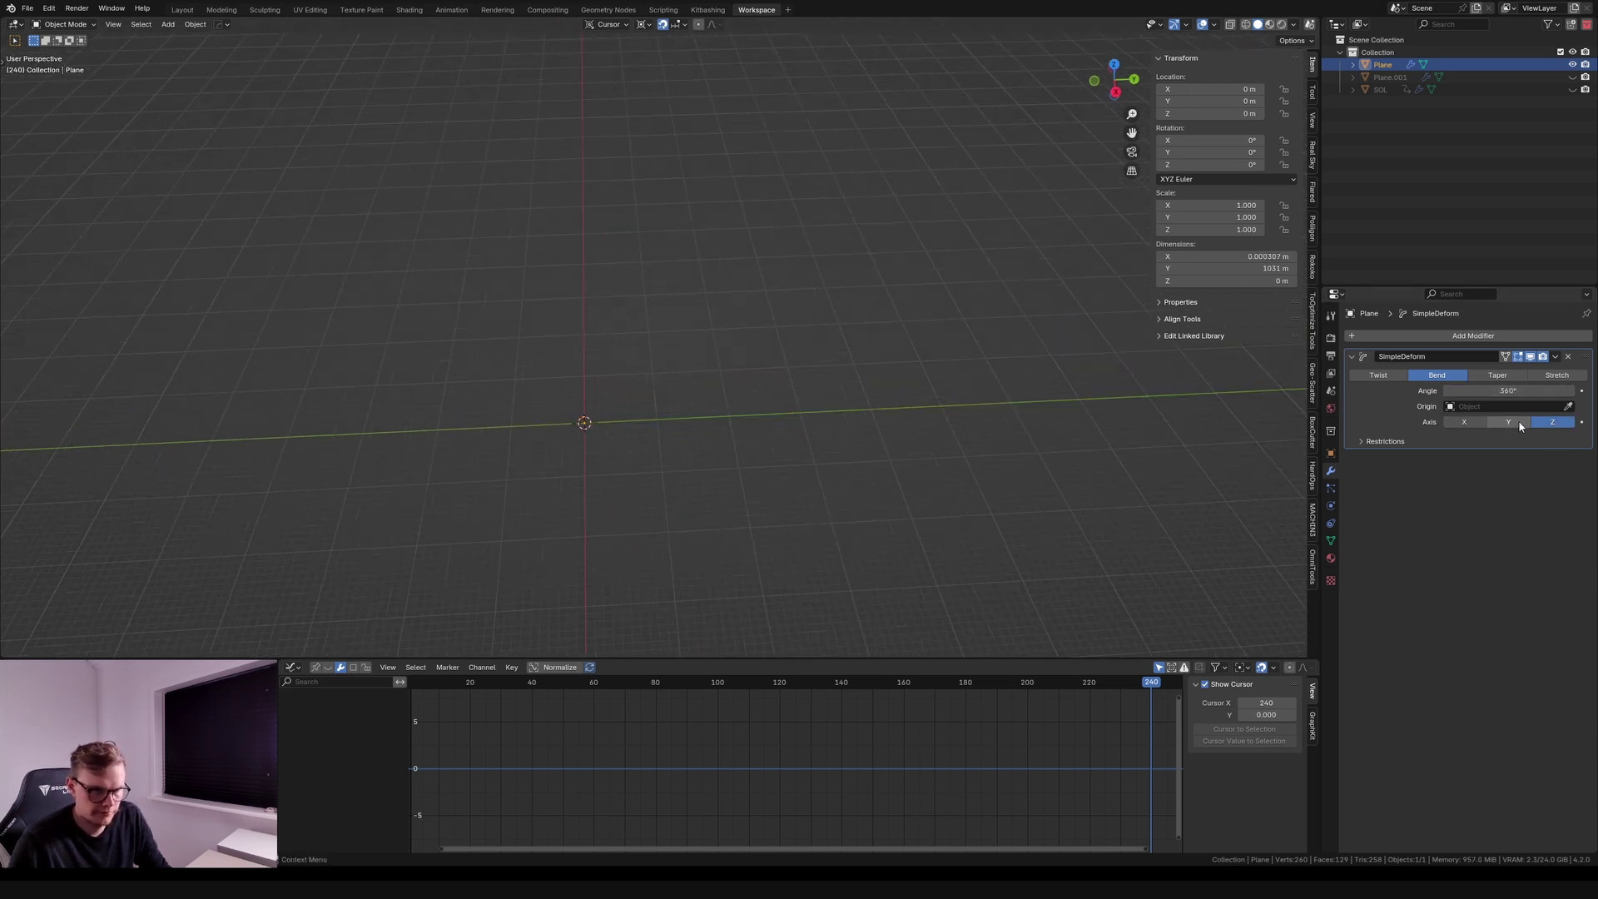
{"action": "left_click", "coordinate": [1482, 423]}
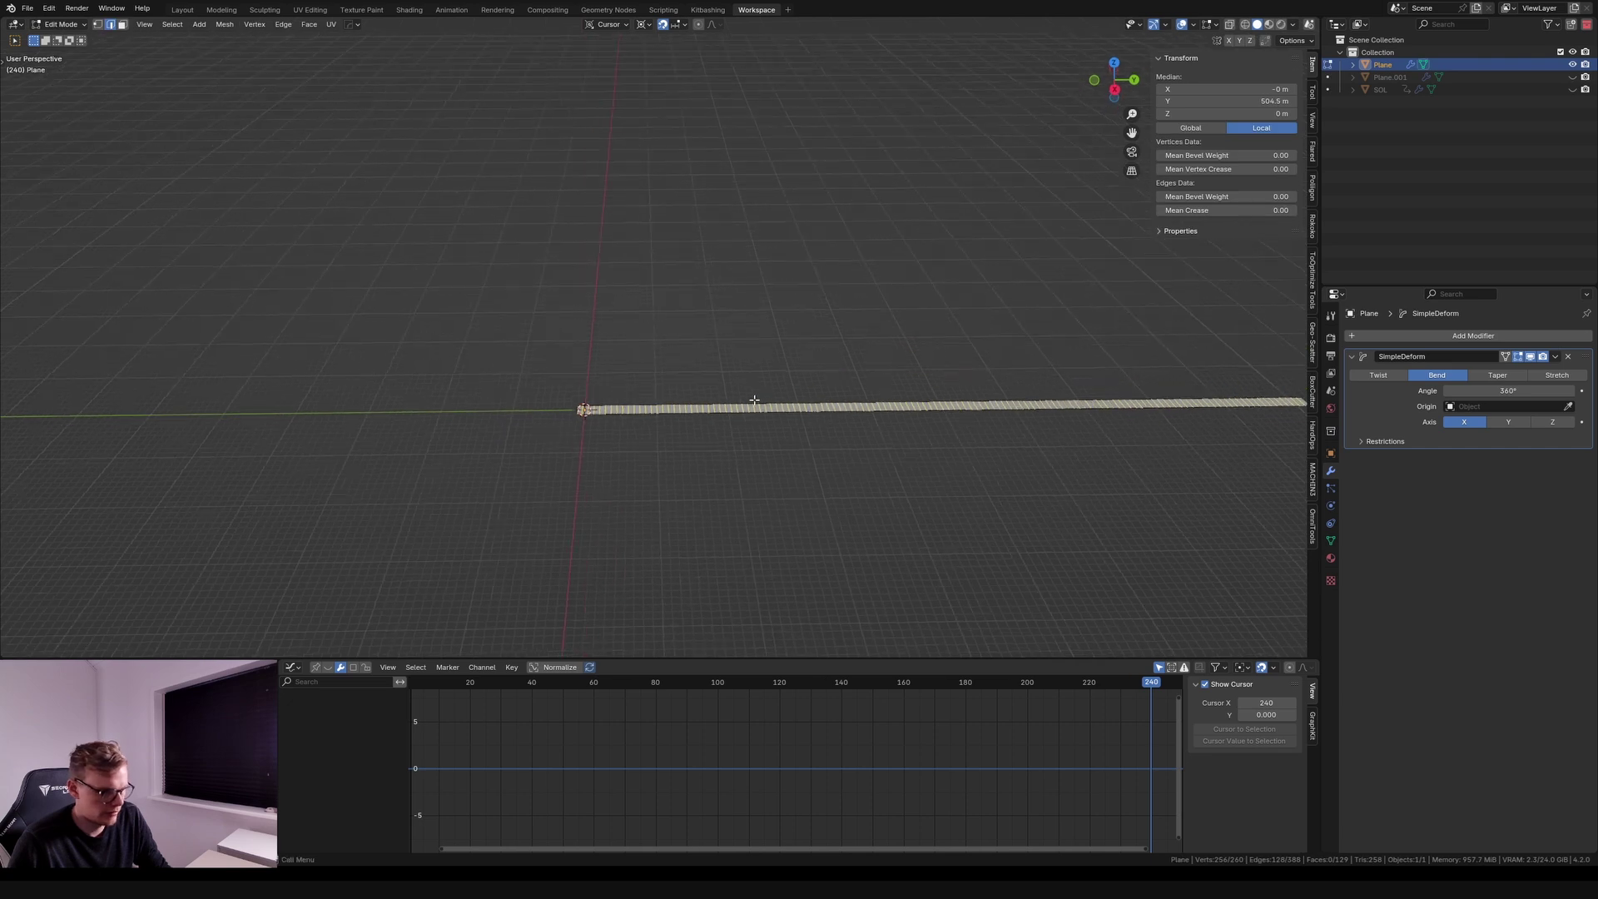
- Rotate all the strip's geometry 90° on X and 90° on Z so it closes into a ring
{"action": "key", "text": "a"}
{"action": "middle_click_drag", "start_coordinate": [755, 400], "coordinate": [766, 414]}
{"action": "type", "text": "rx"}
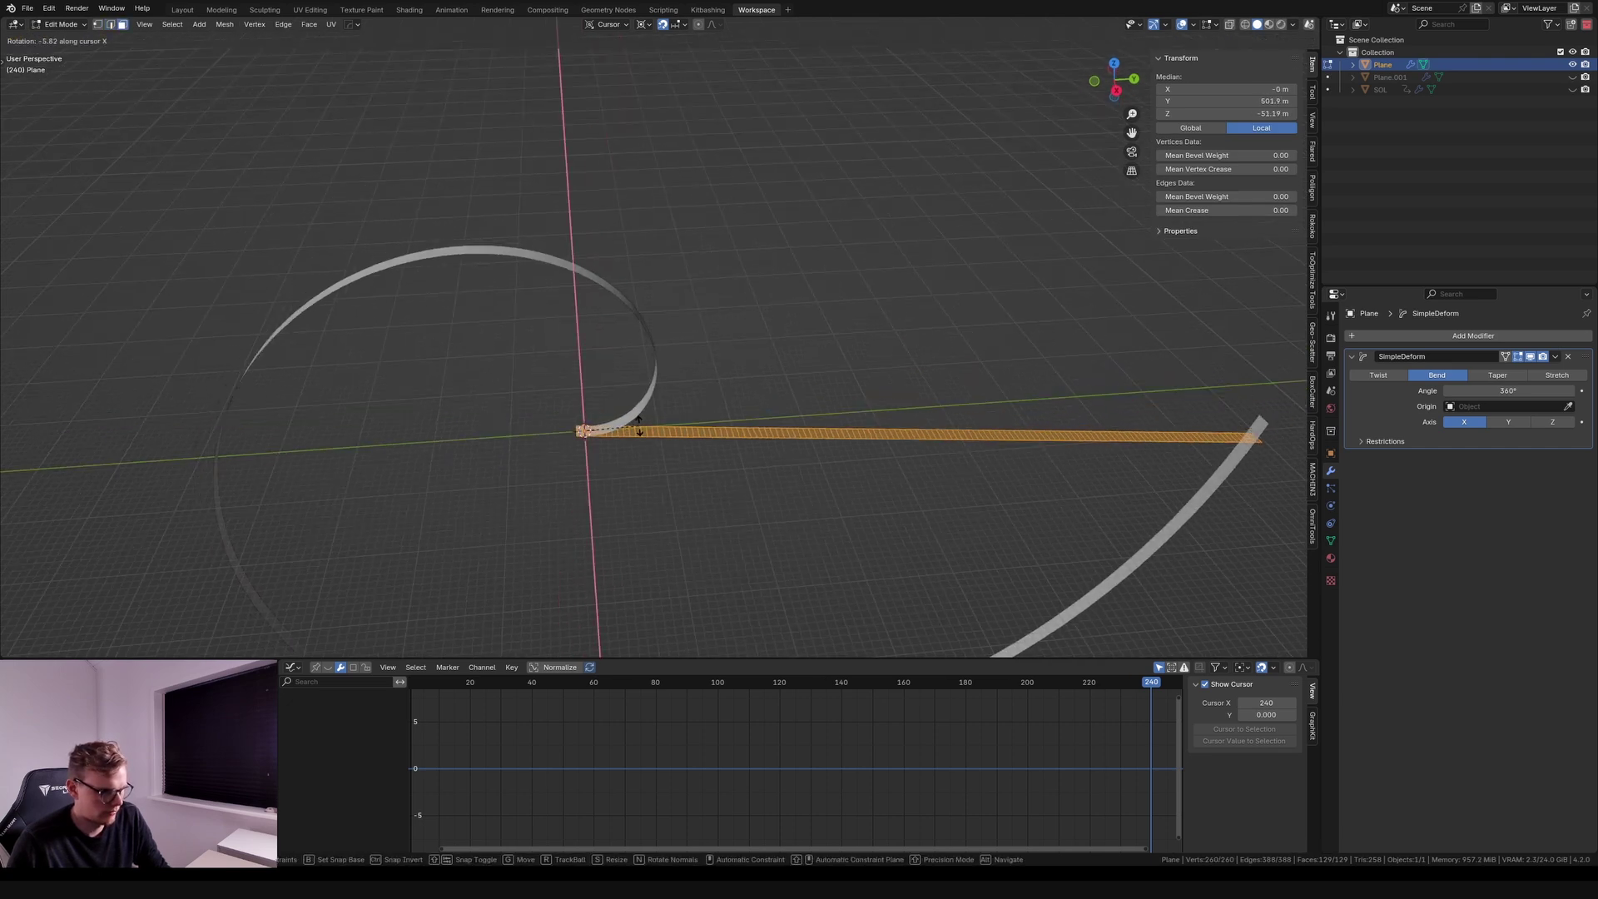
{"action": "type", "text": "90"}
{"action": "key", "text": "Return"}
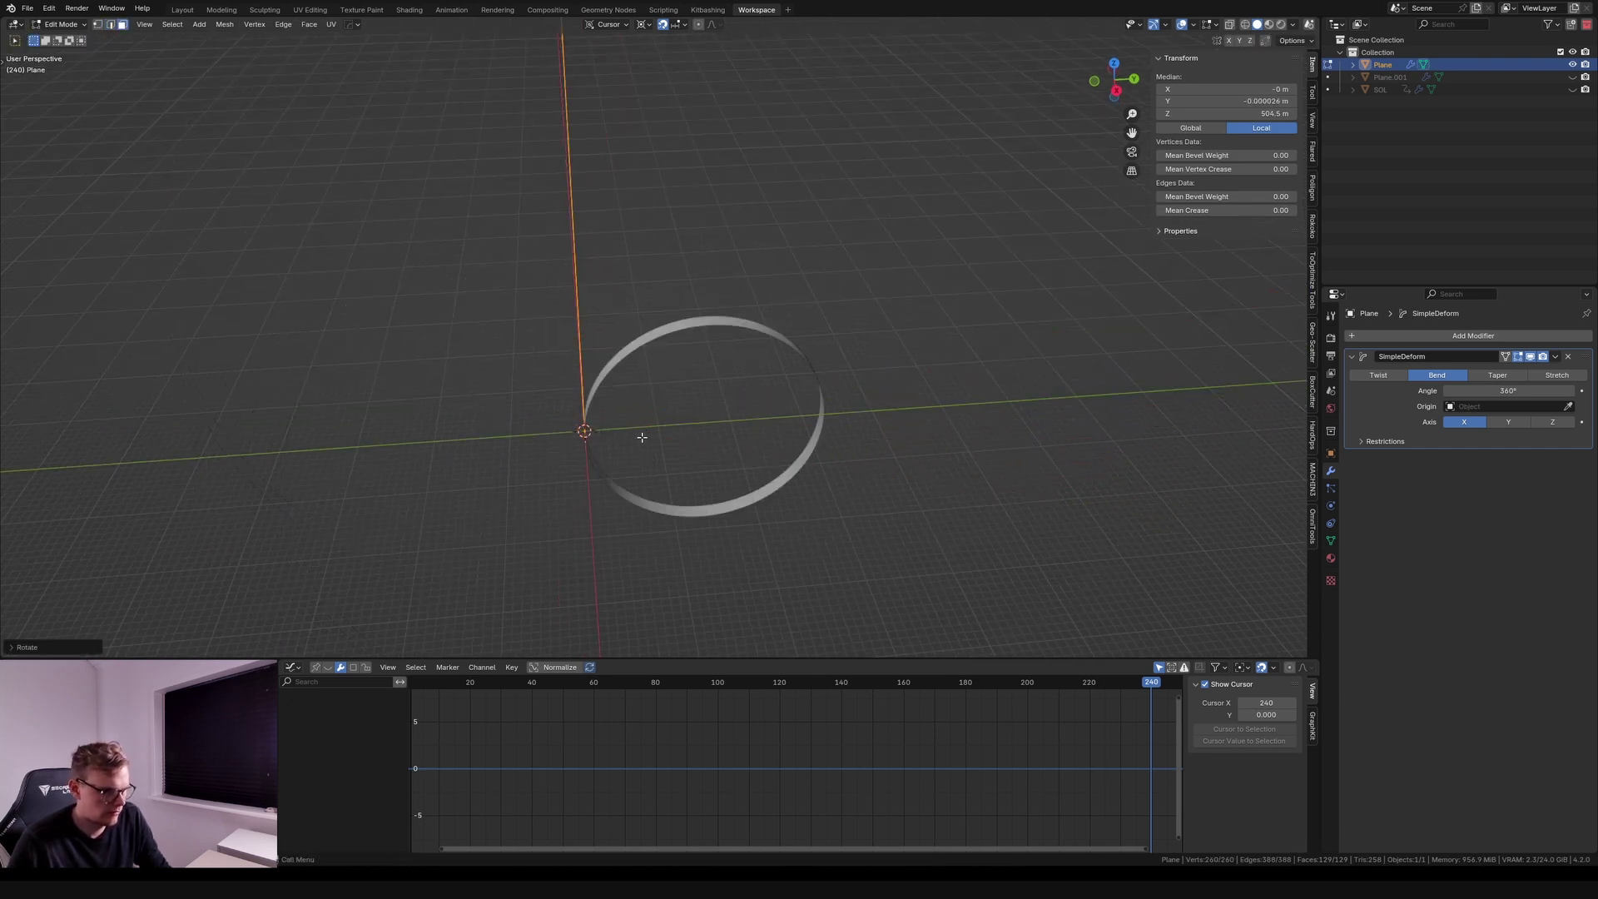
{"action": "type", "text": "rz"}
{"action": "type", "text": "90"}
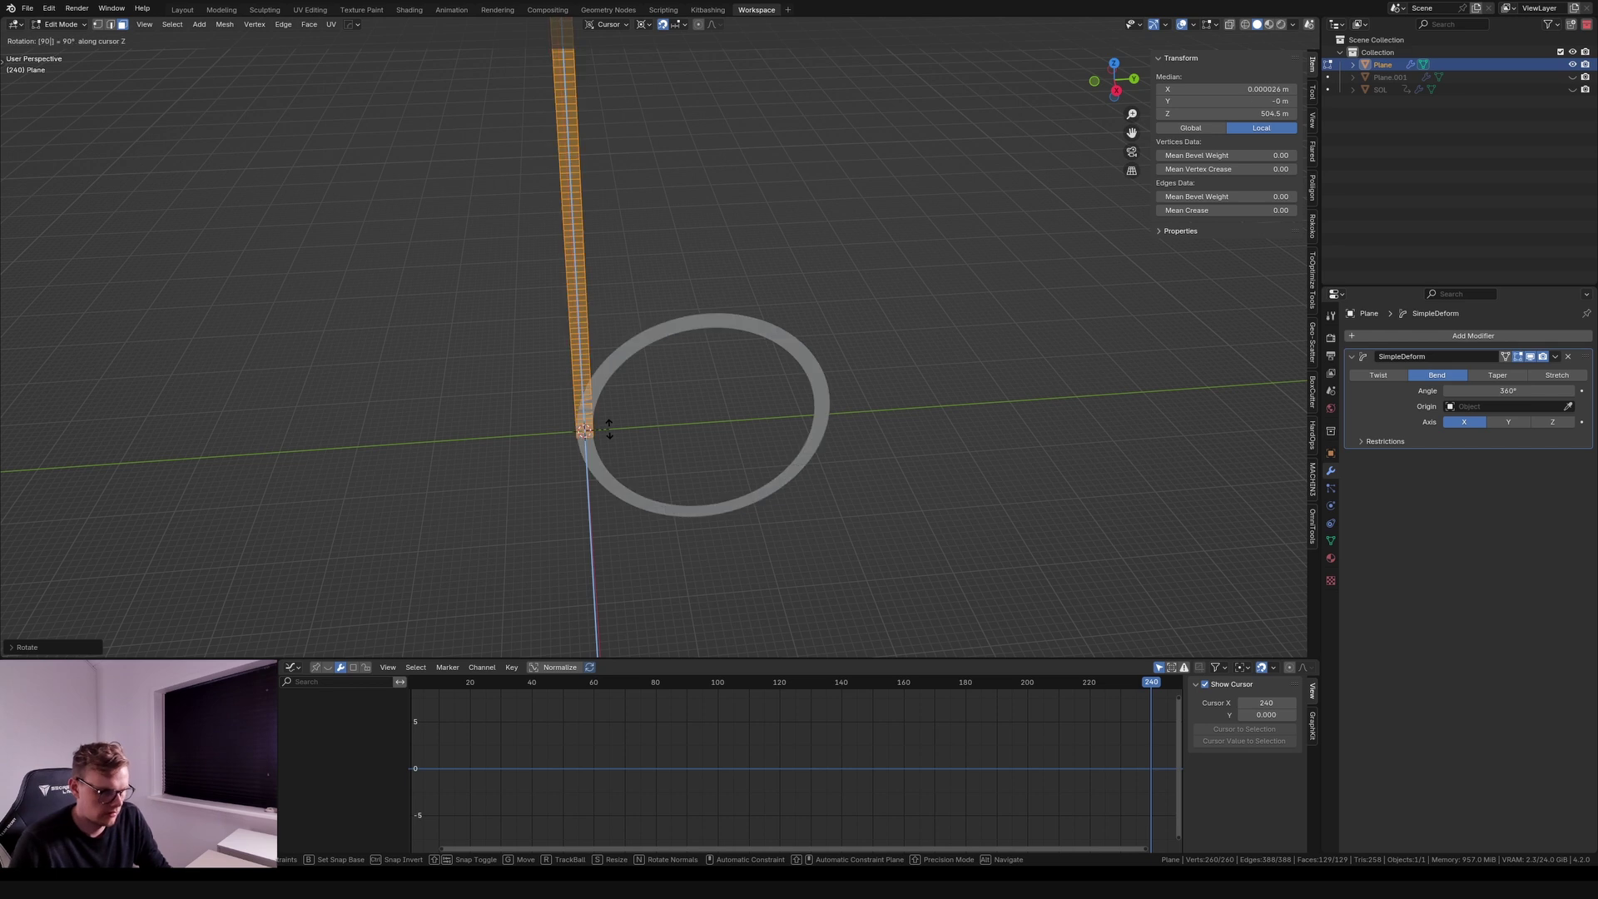
{"action": "key", "text": "Return"}
{"action": "middle_click_drag", "start_coordinate": [667, 390], "coordinate": [653, 360]}
{"action": "middle_click_drag", "start_coordinate": [765, 451], "coordinate": [815, 419], "text": "shift"}
{"action": "key", "text": "Tab"}
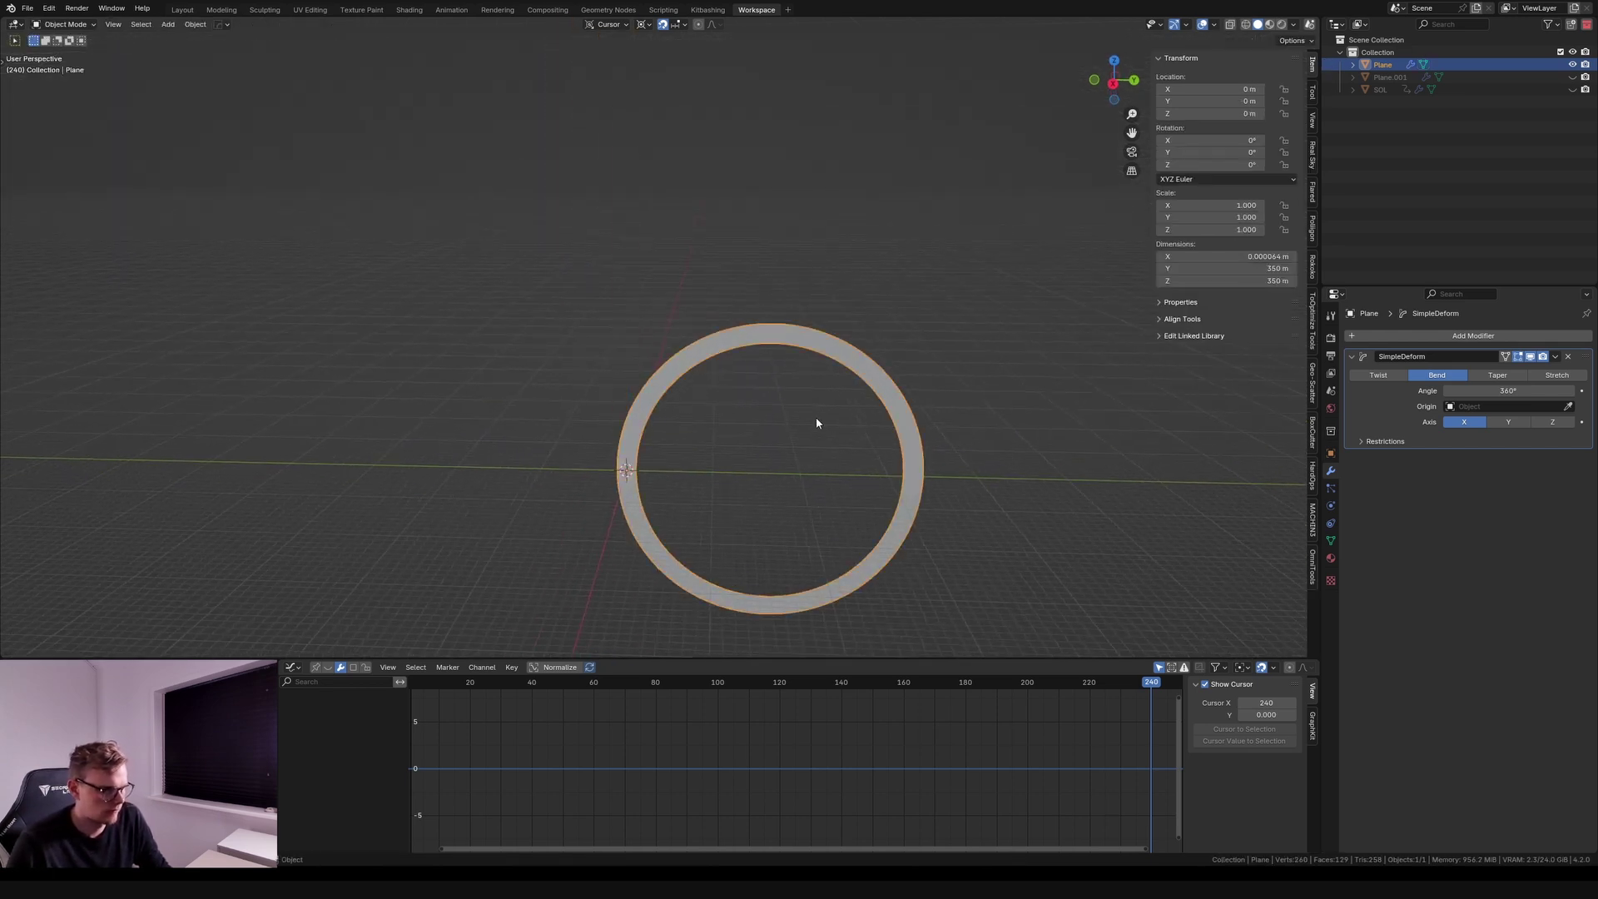
{"action": "middle_click_drag", "start_coordinate": [678, 437], "coordinate": [695, 416]}
- Unhide SOL and move the ring along Y onto the sphere
{"action": "left_click", "coordinate": [1573, 89]}
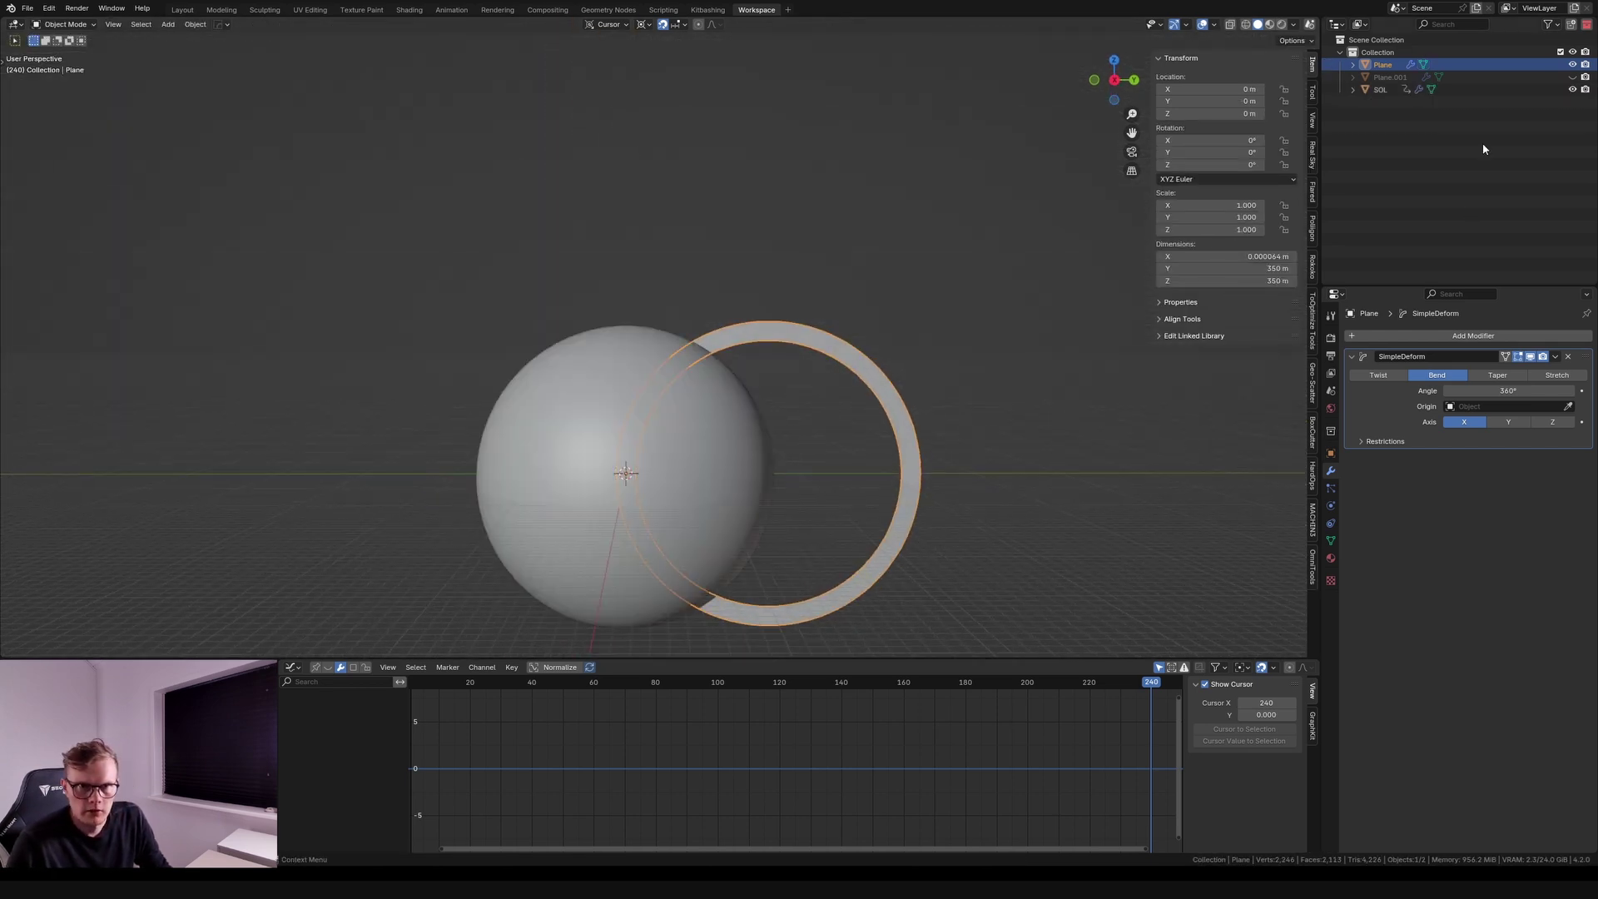
{"action": "middle_click_drag", "start_coordinate": [724, 350], "coordinate": [616, 476]}
{"action": "key", "text": "g"}
{"action": "key", "text": "y"}
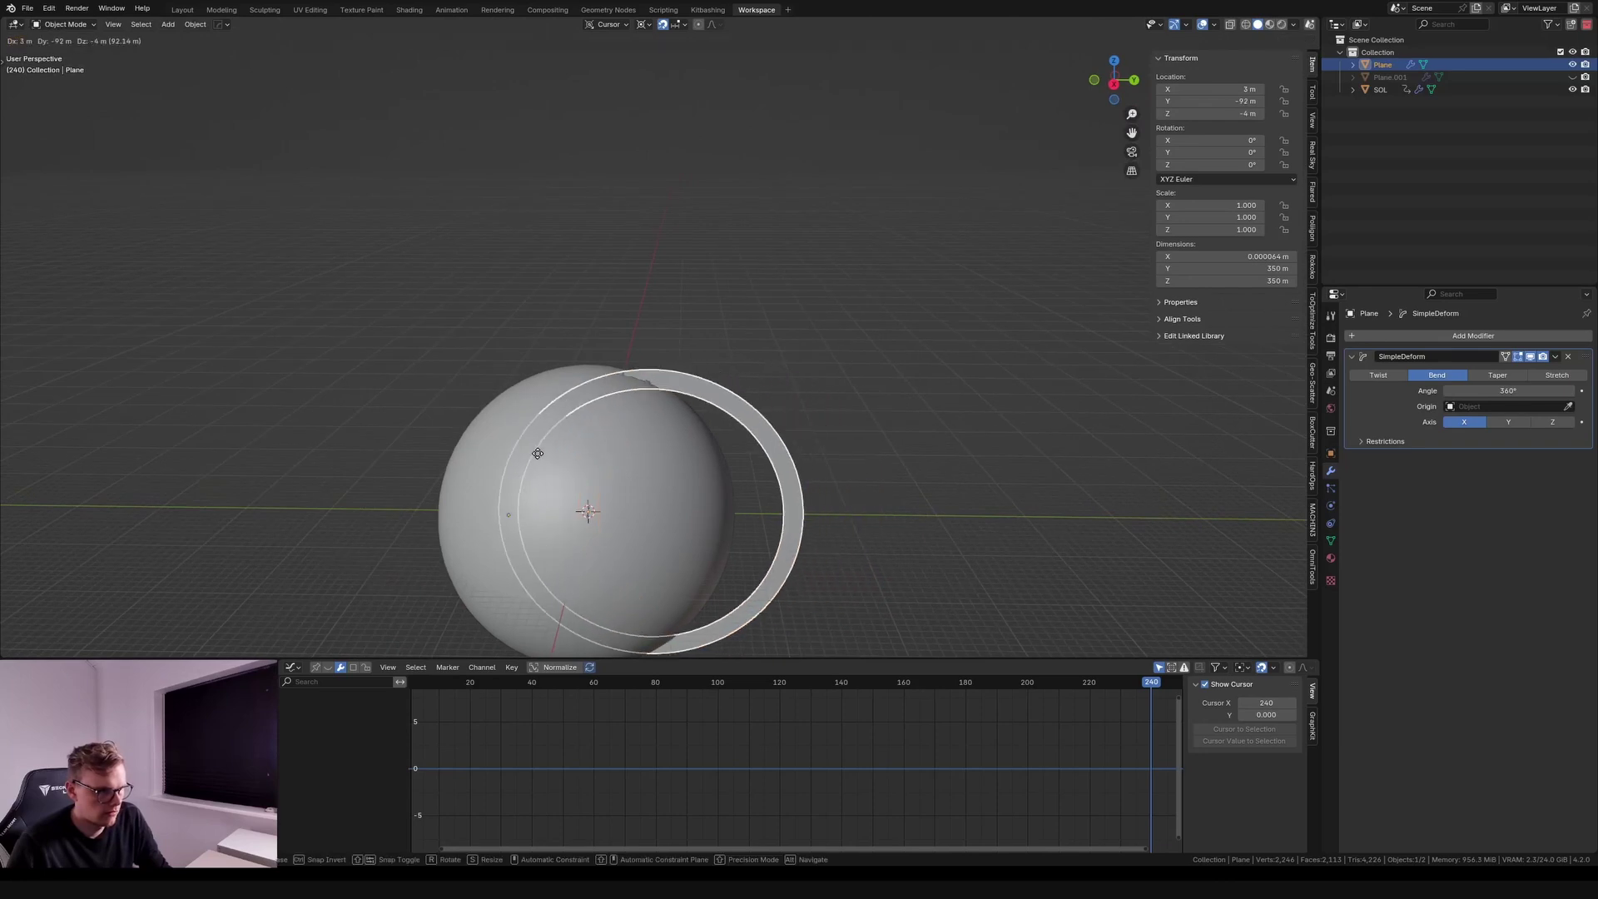
{"action": "left_click", "coordinate": [479, 456]}
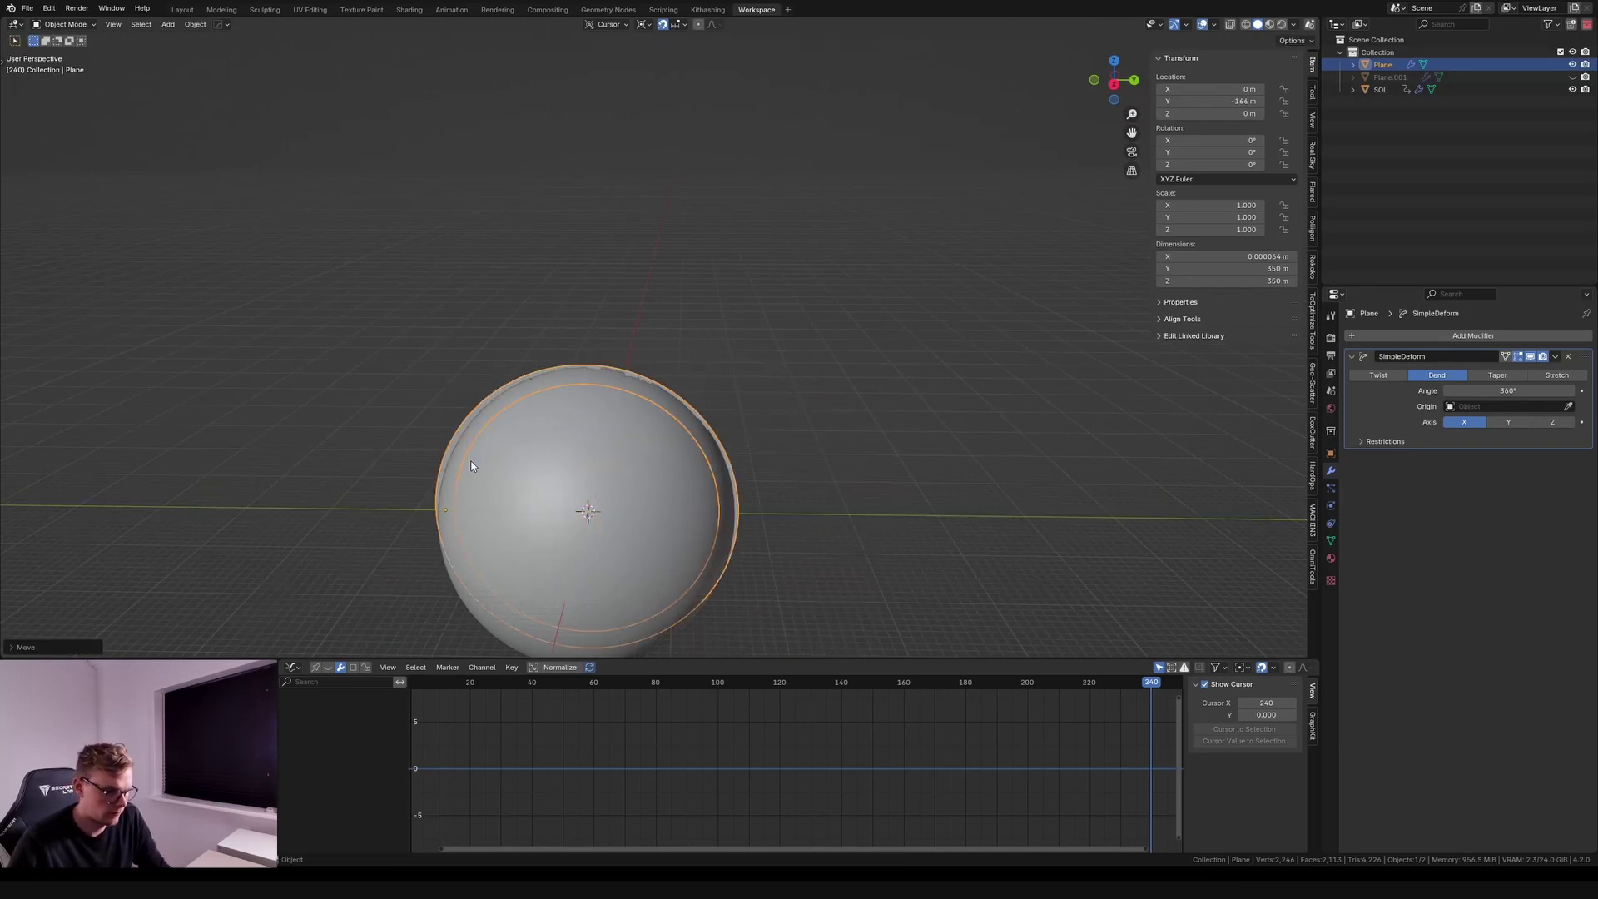
- In side view, scale the ring to about 387 m and adjust its position around the sphere
{"action": "key", "text": "KP_1"}
{"action": "key", "text": "KP_3"}
{"action": "middle_click_drag", "start_coordinate": [538, 457], "coordinate": [591, 291], "text": "shift"}
{"action": "key", "text": "s"}
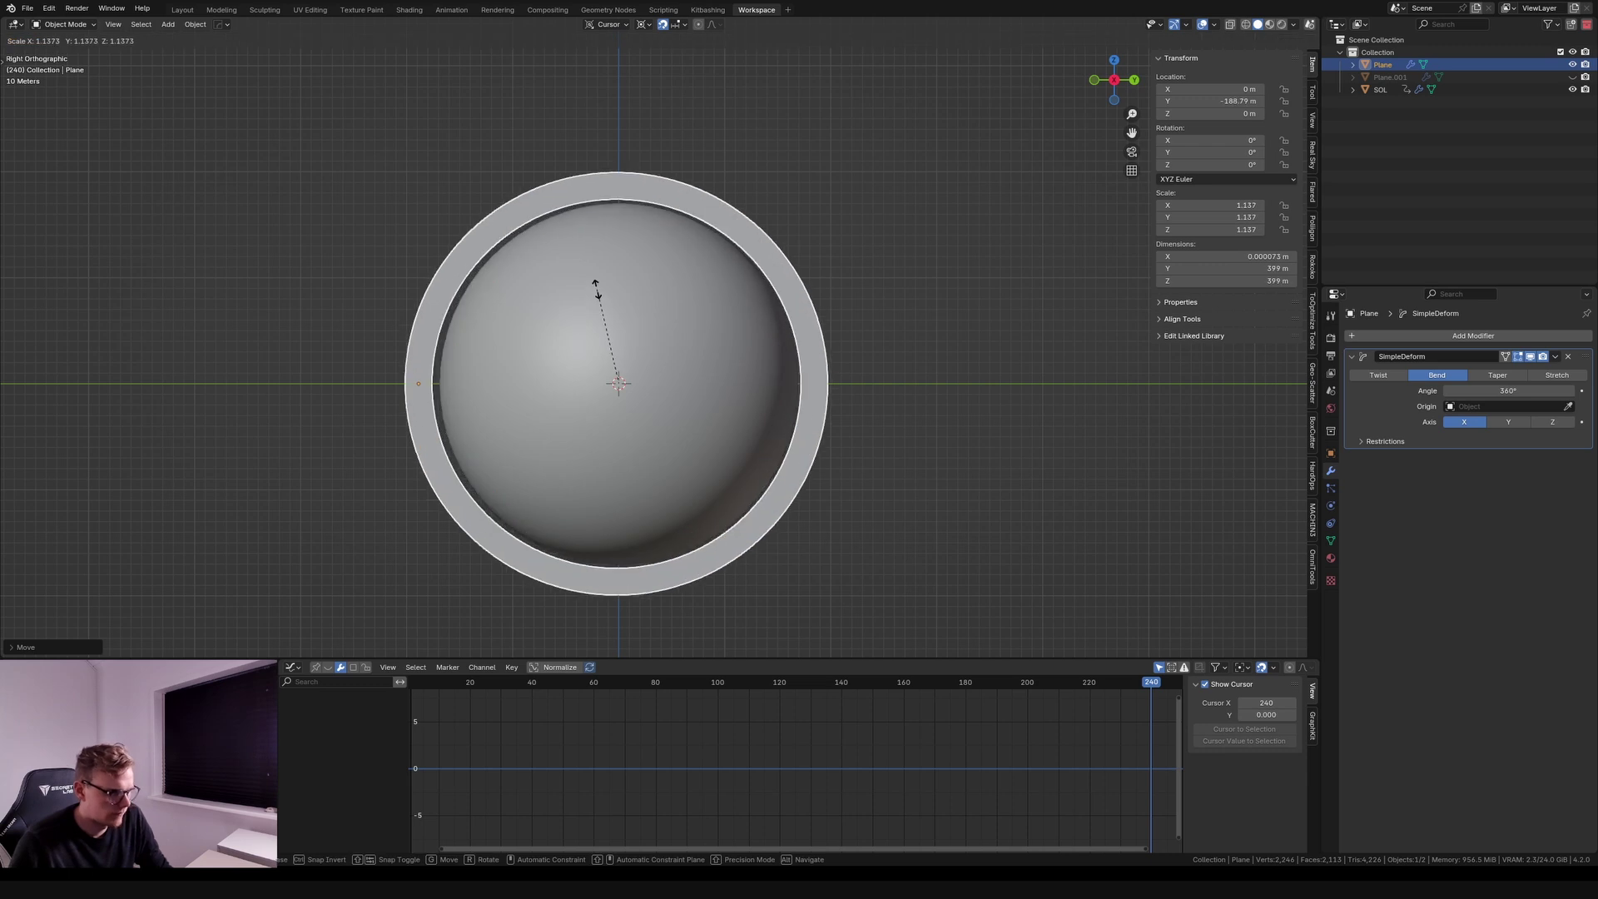
{"action": "left_click", "coordinate": [600, 297]}
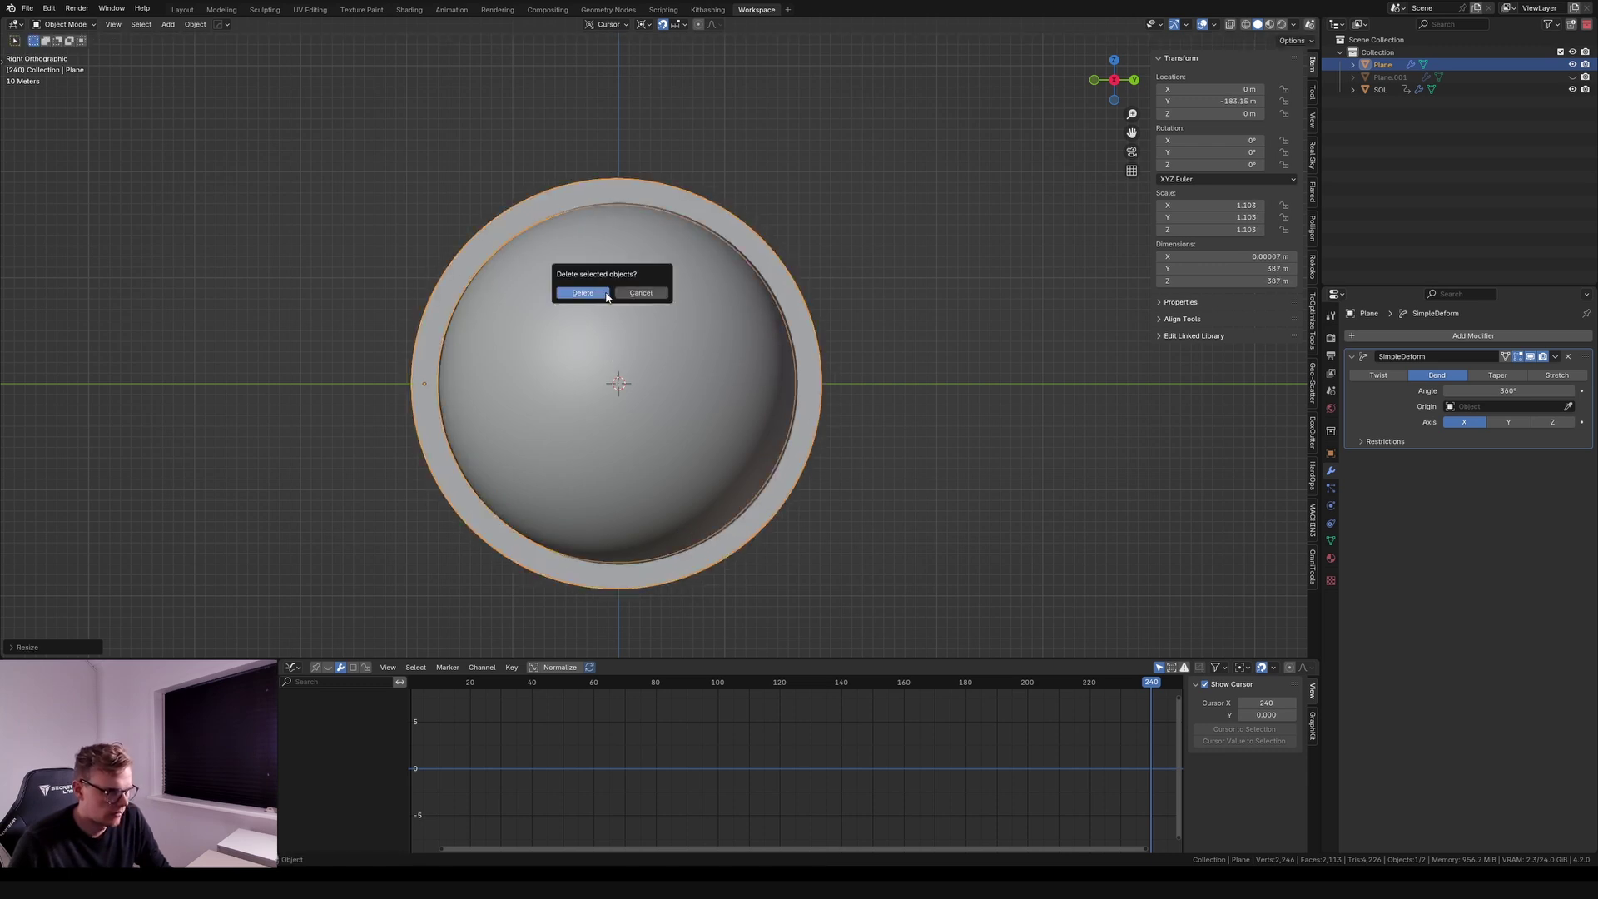
{"action": "key", "text": "g"}
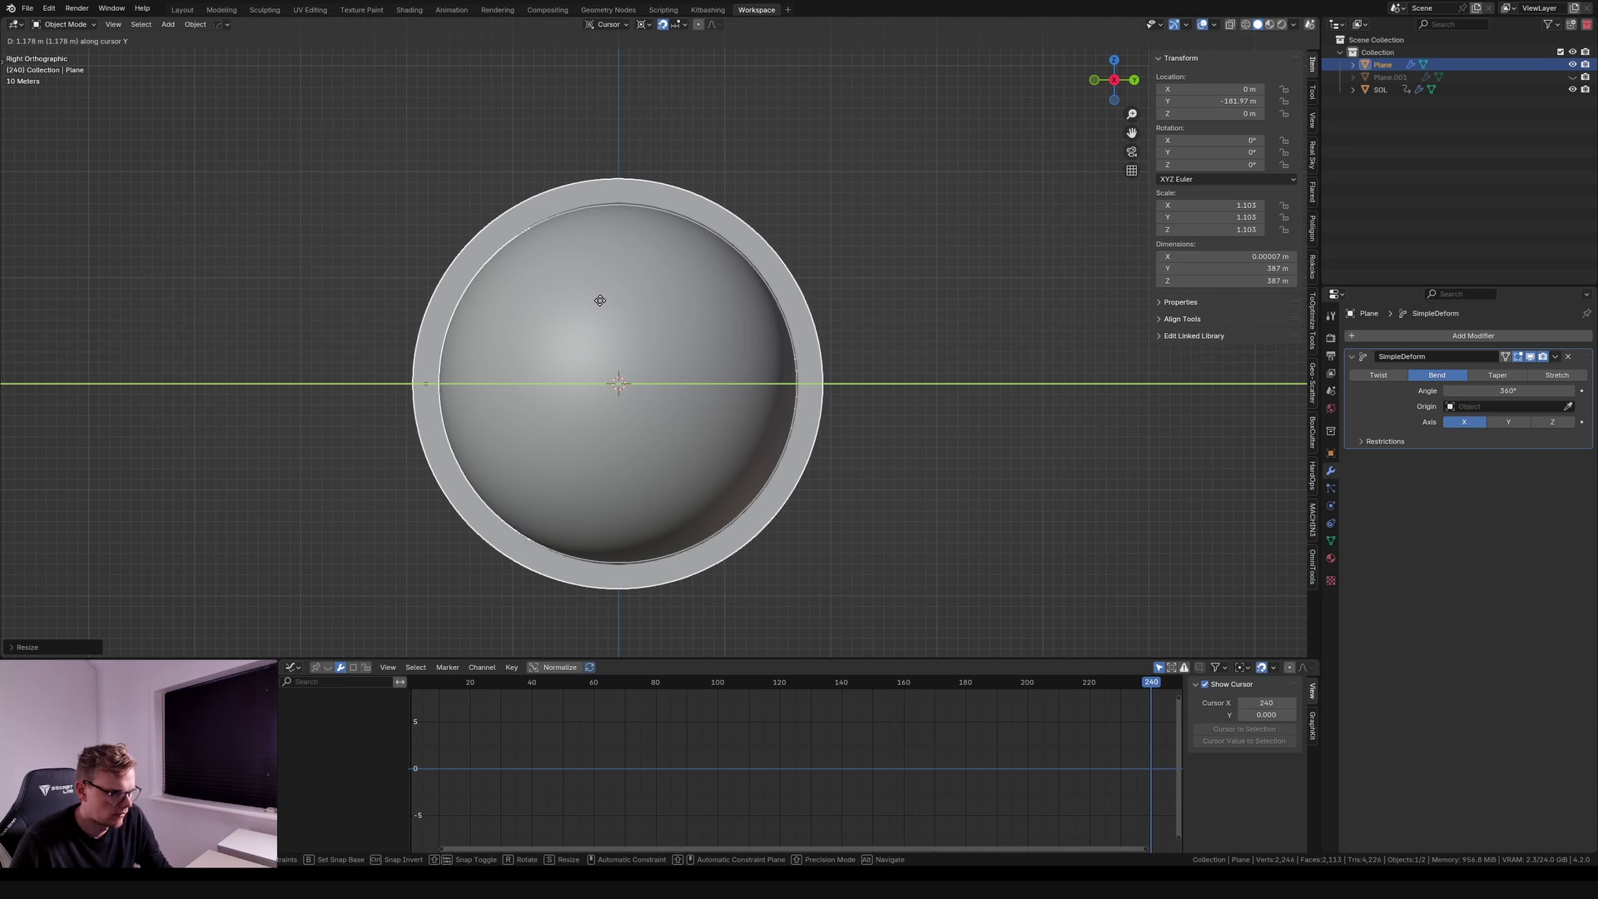
{"action": "left_click", "coordinate": [600, 300]}
{"action": "middle_click_drag", "start_coordinate": [601, 304], "coordinate": [565, 226]}
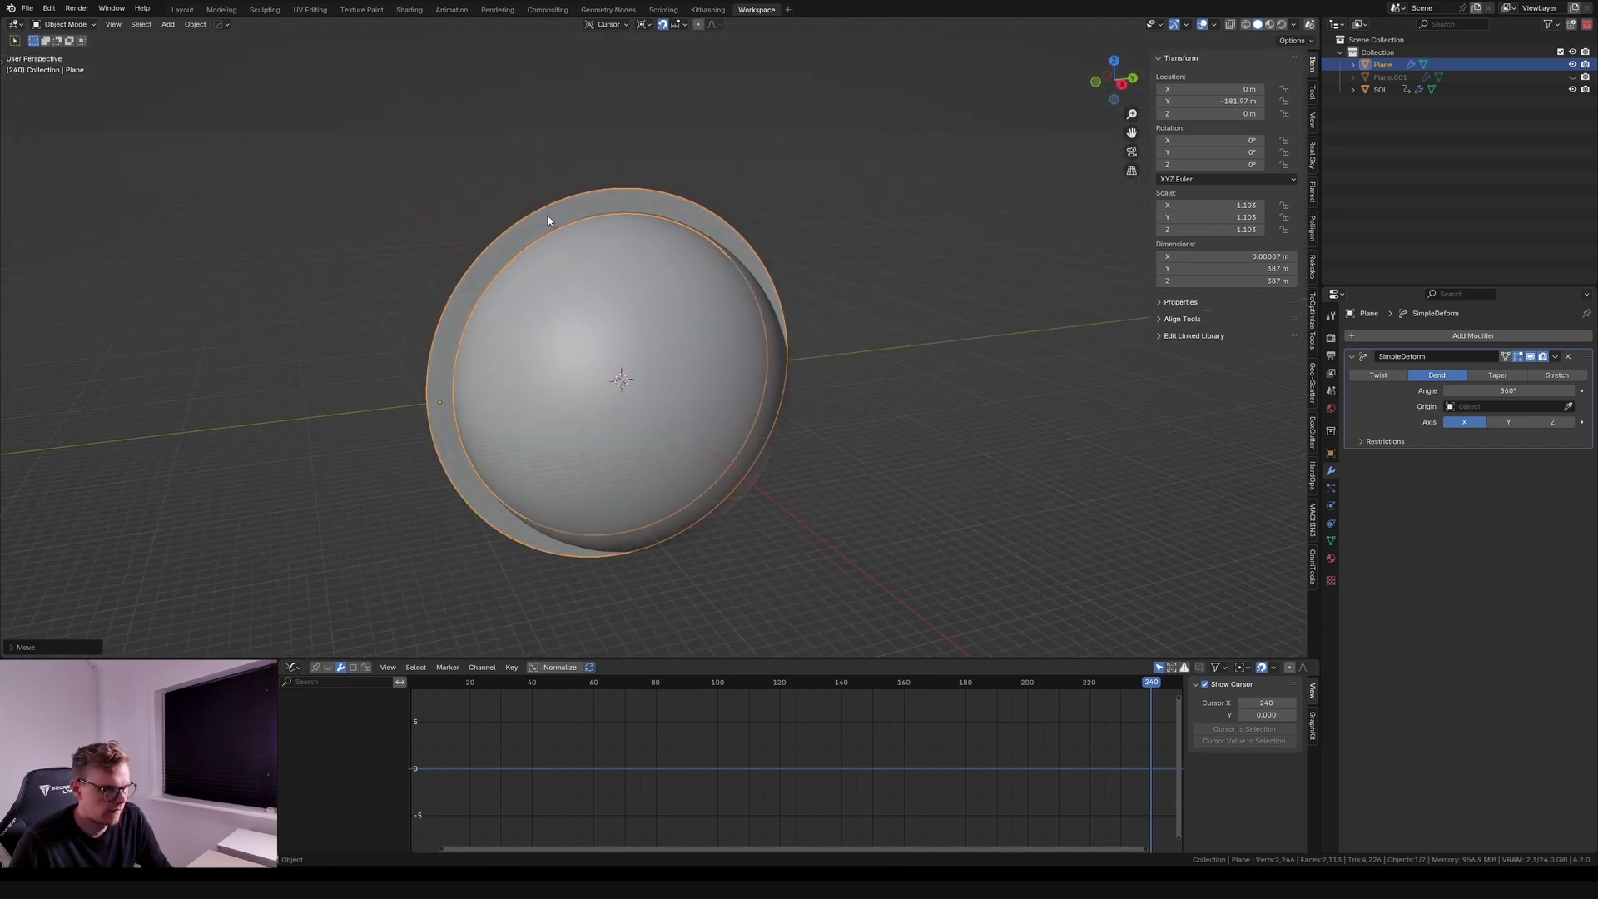
{"action": "key", "text": "Tab"}
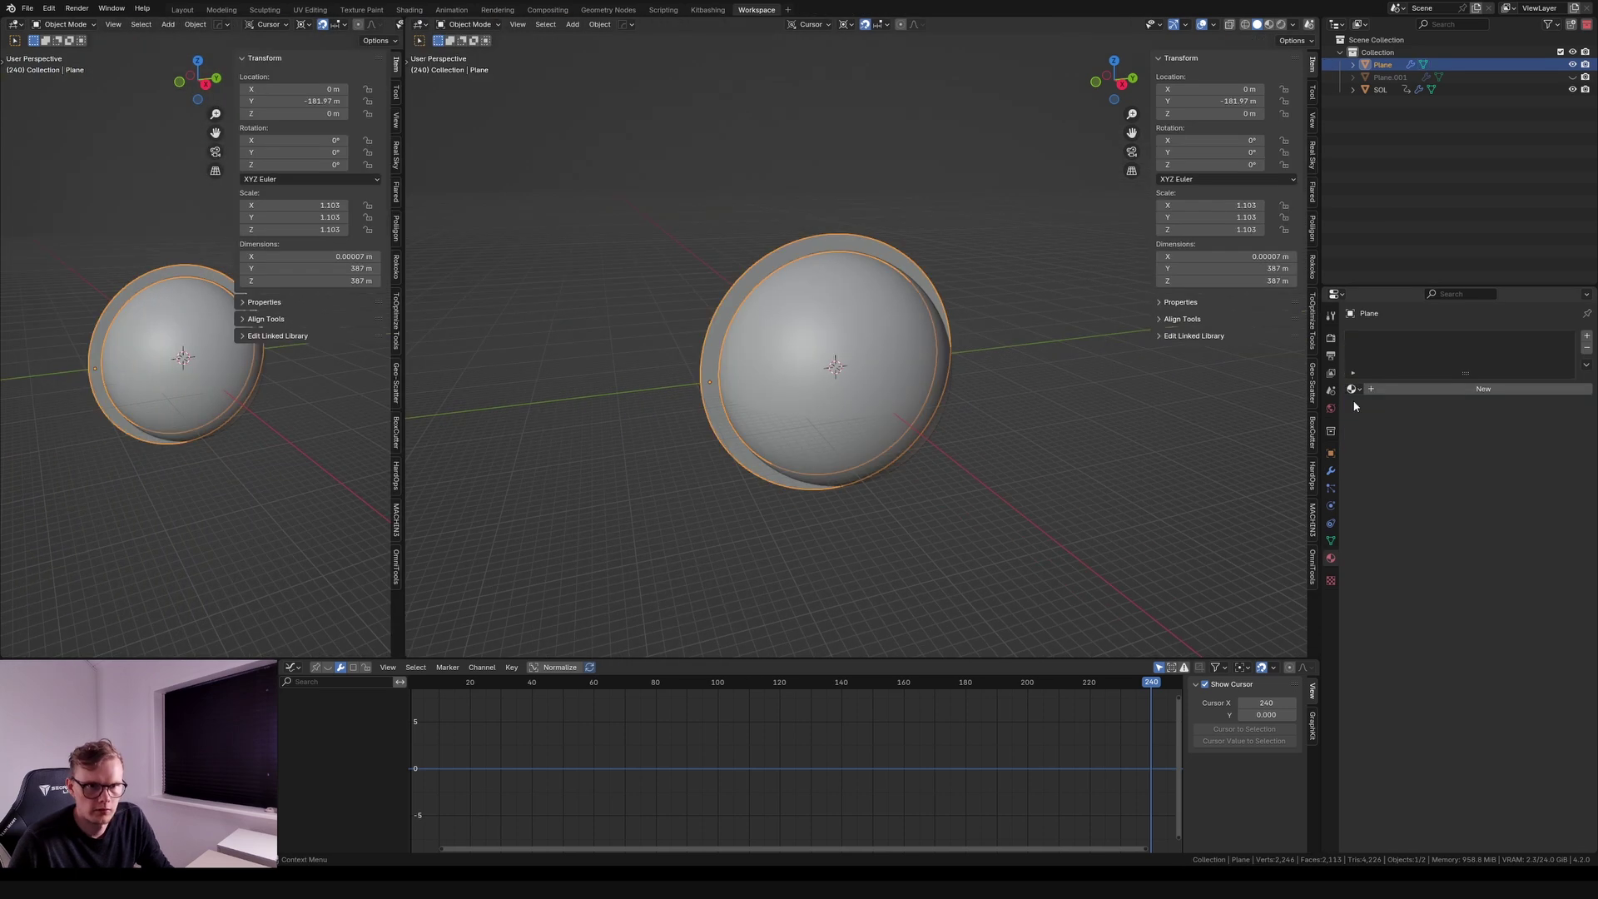
- Assign the Engine_1_8192x40960 material to the ring and make the left area a UV Editor
{"action": "left_click", "coordinate": [1354, 389]}
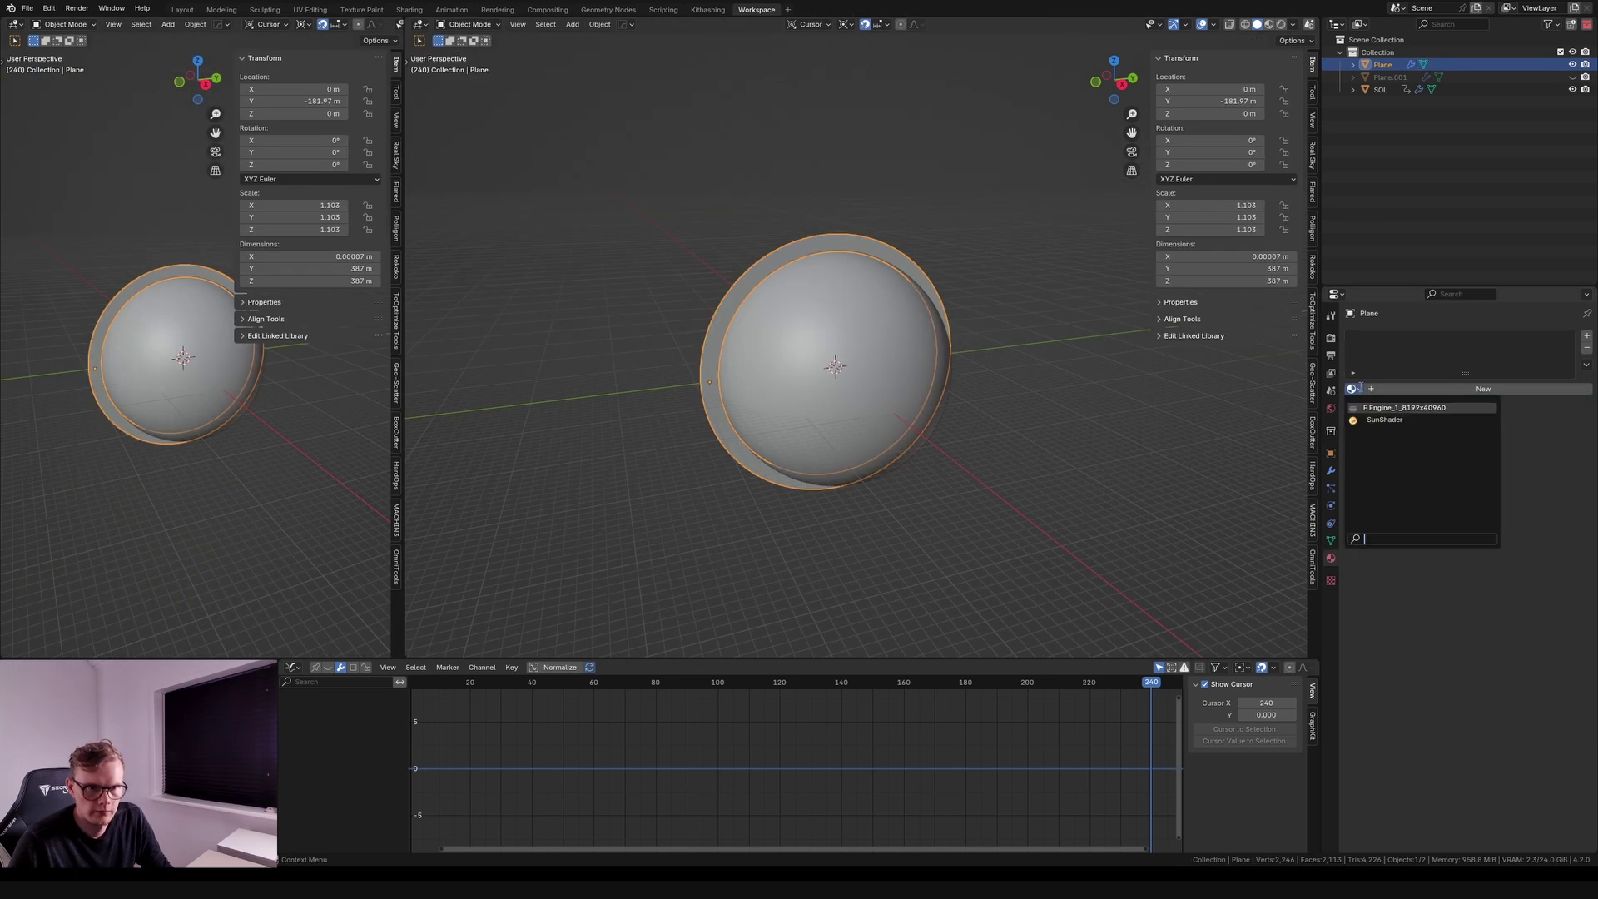
{"action": "left_click", "coordinate": [1382, 407]}
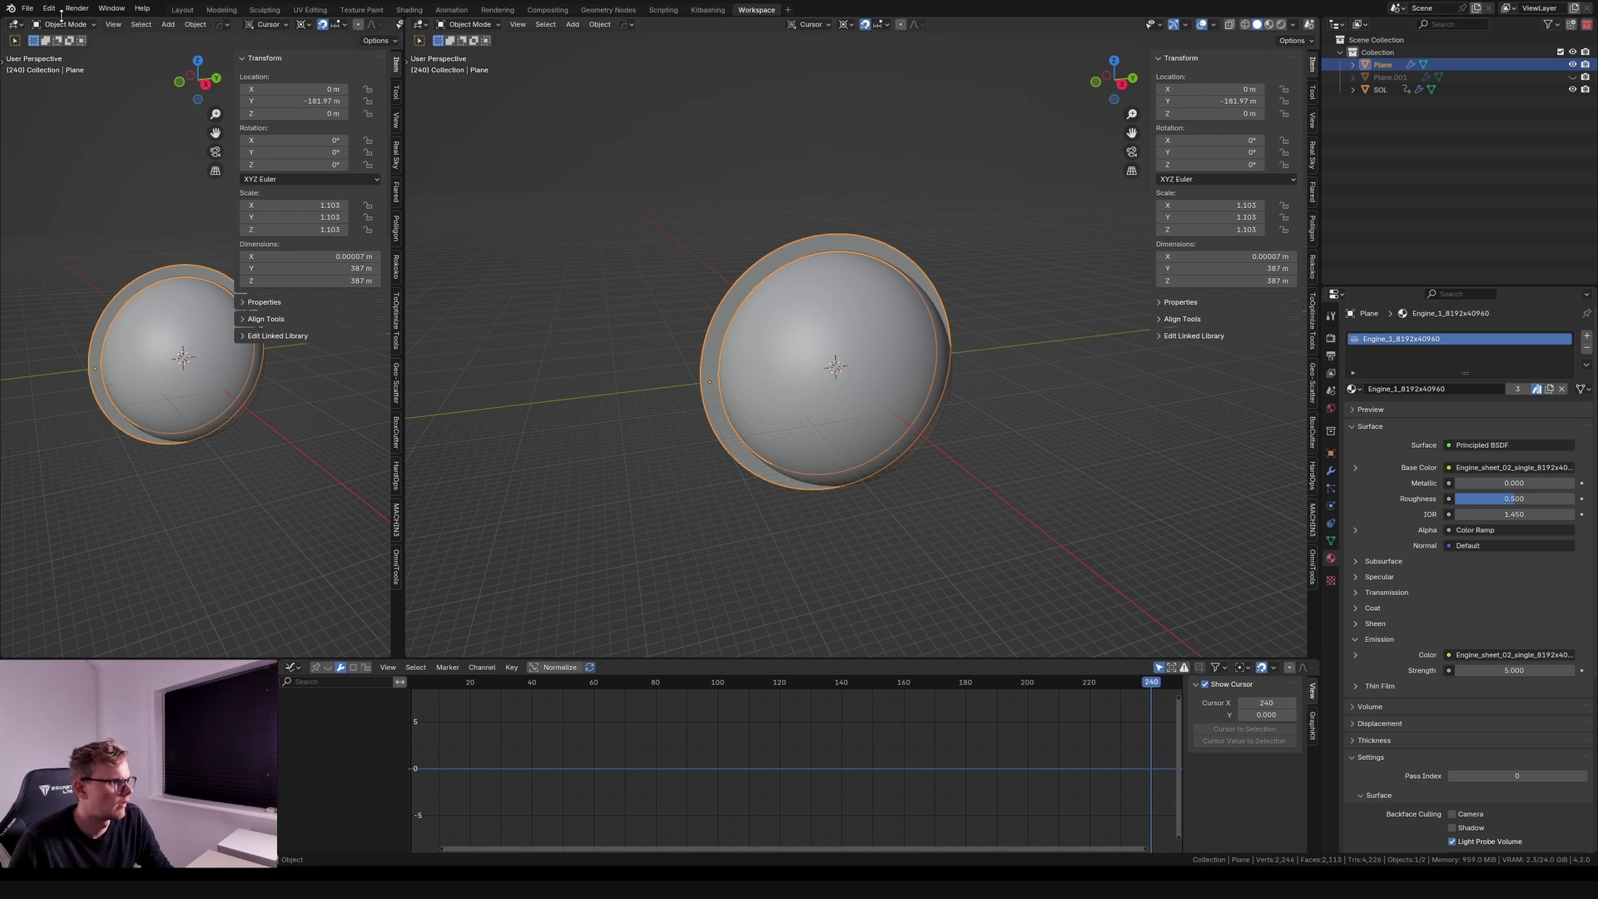
{"action": "left_click", "coordinate": [16, 25]}
{"action": "left_click", "coordinate": [37, 85]}
- Switch the viewport to Material Preview, then select the ring plane and enter Edit Mode
{"action": "left_click", "coordinate": [842, 364]}
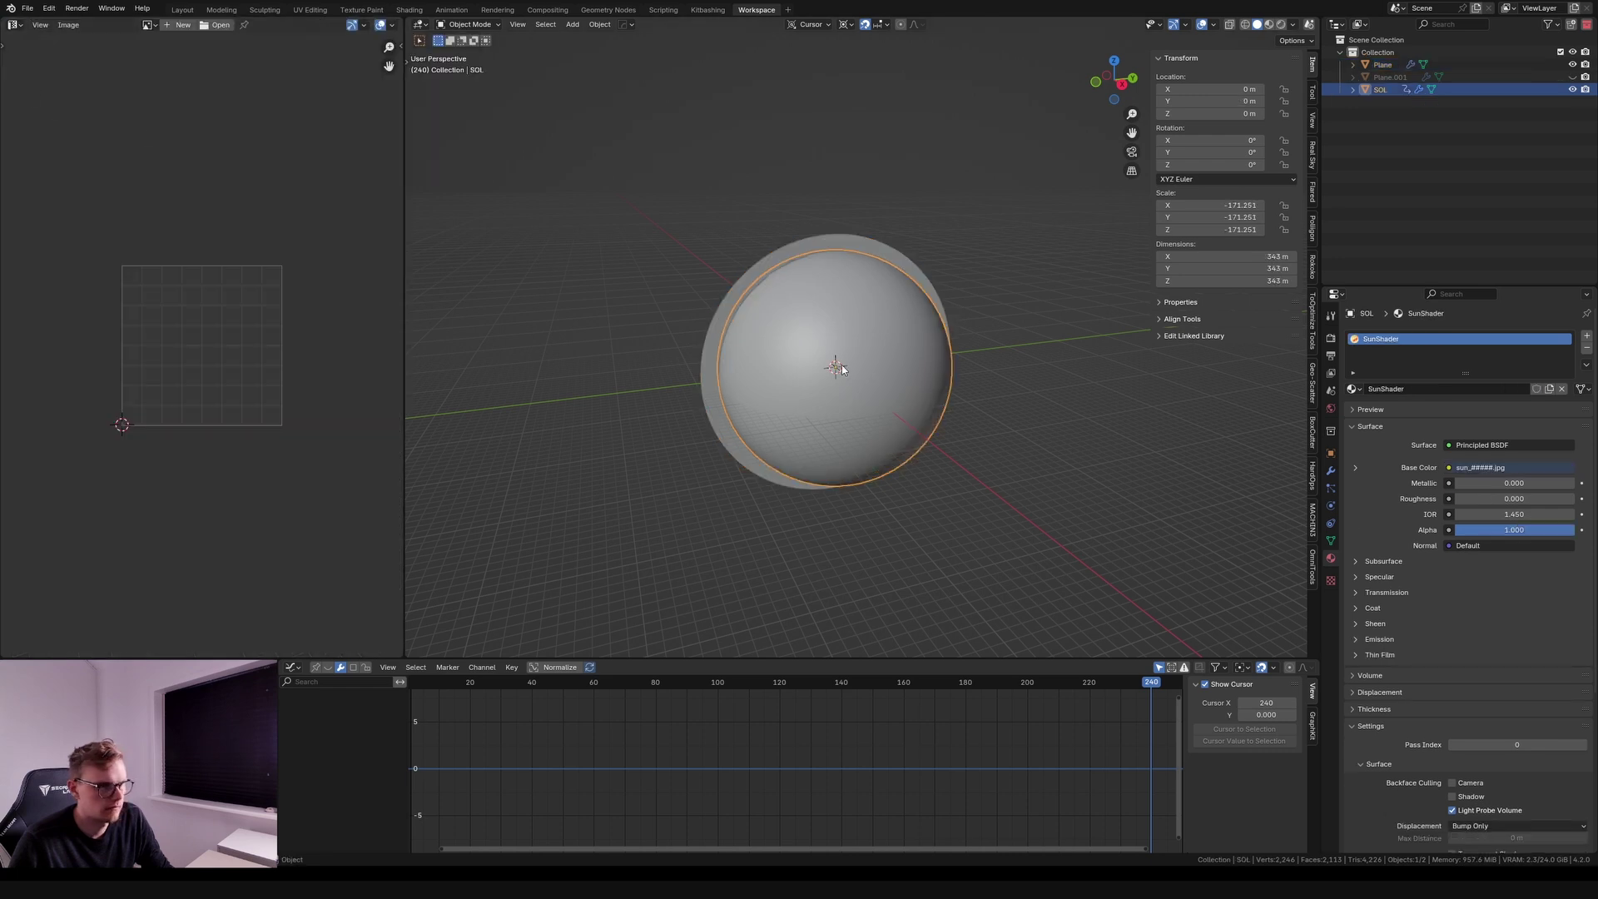
{"action": "key", "text": "z"}
{"action": "left_click", "coordinate": [853, 403]}
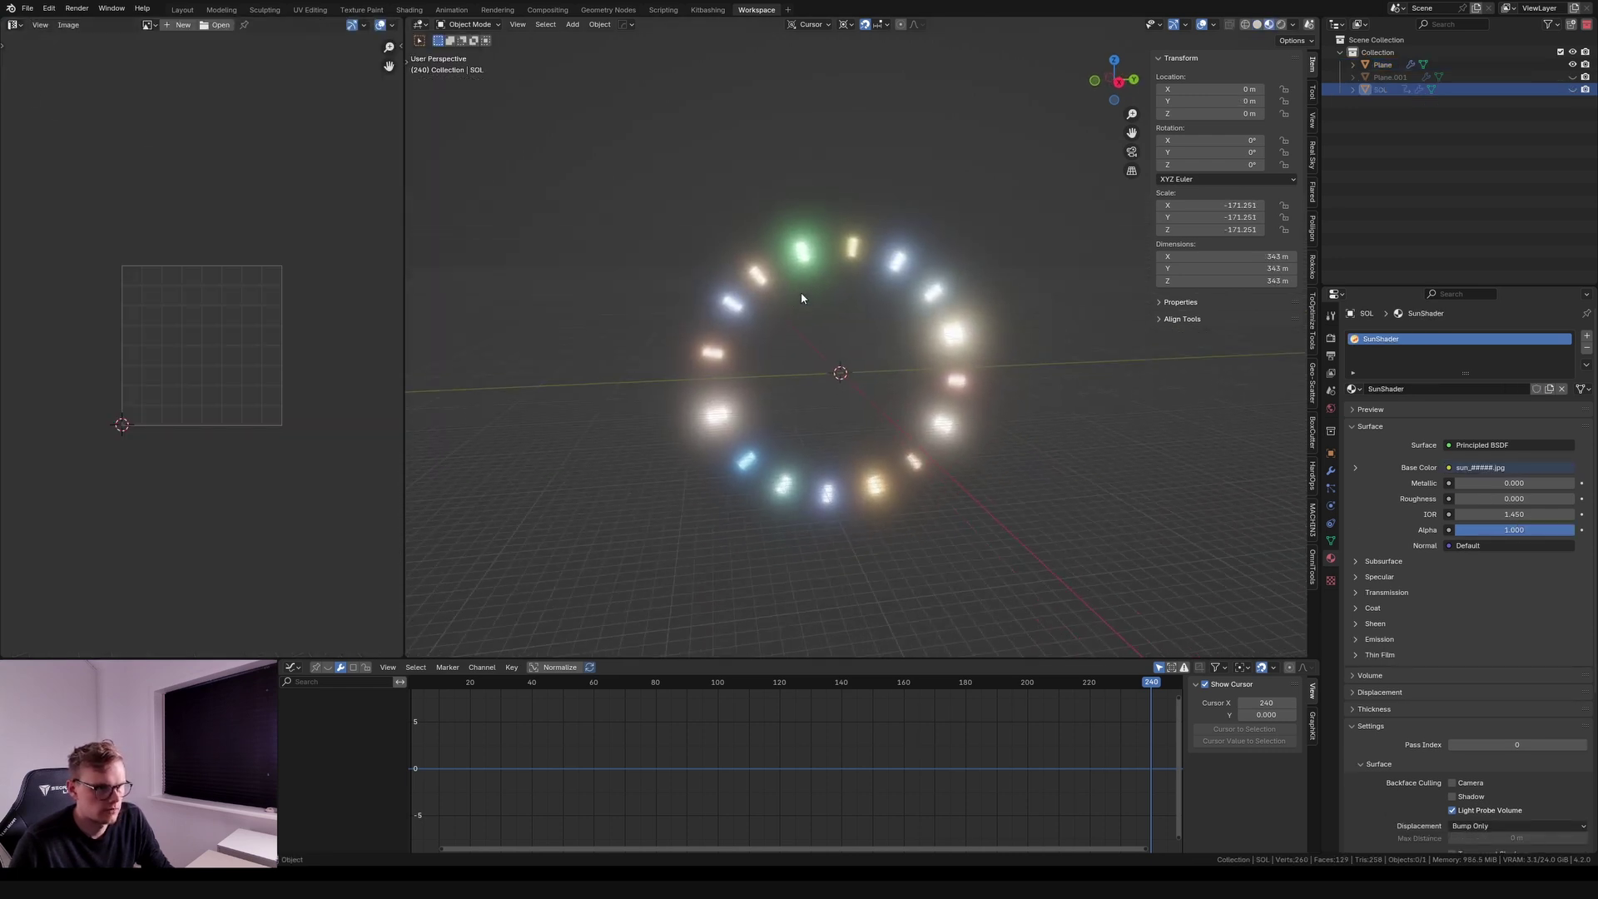
{"action": "middle_click_drag", "start_coordinate": [803, 313], "coordinate": [813, 315]}
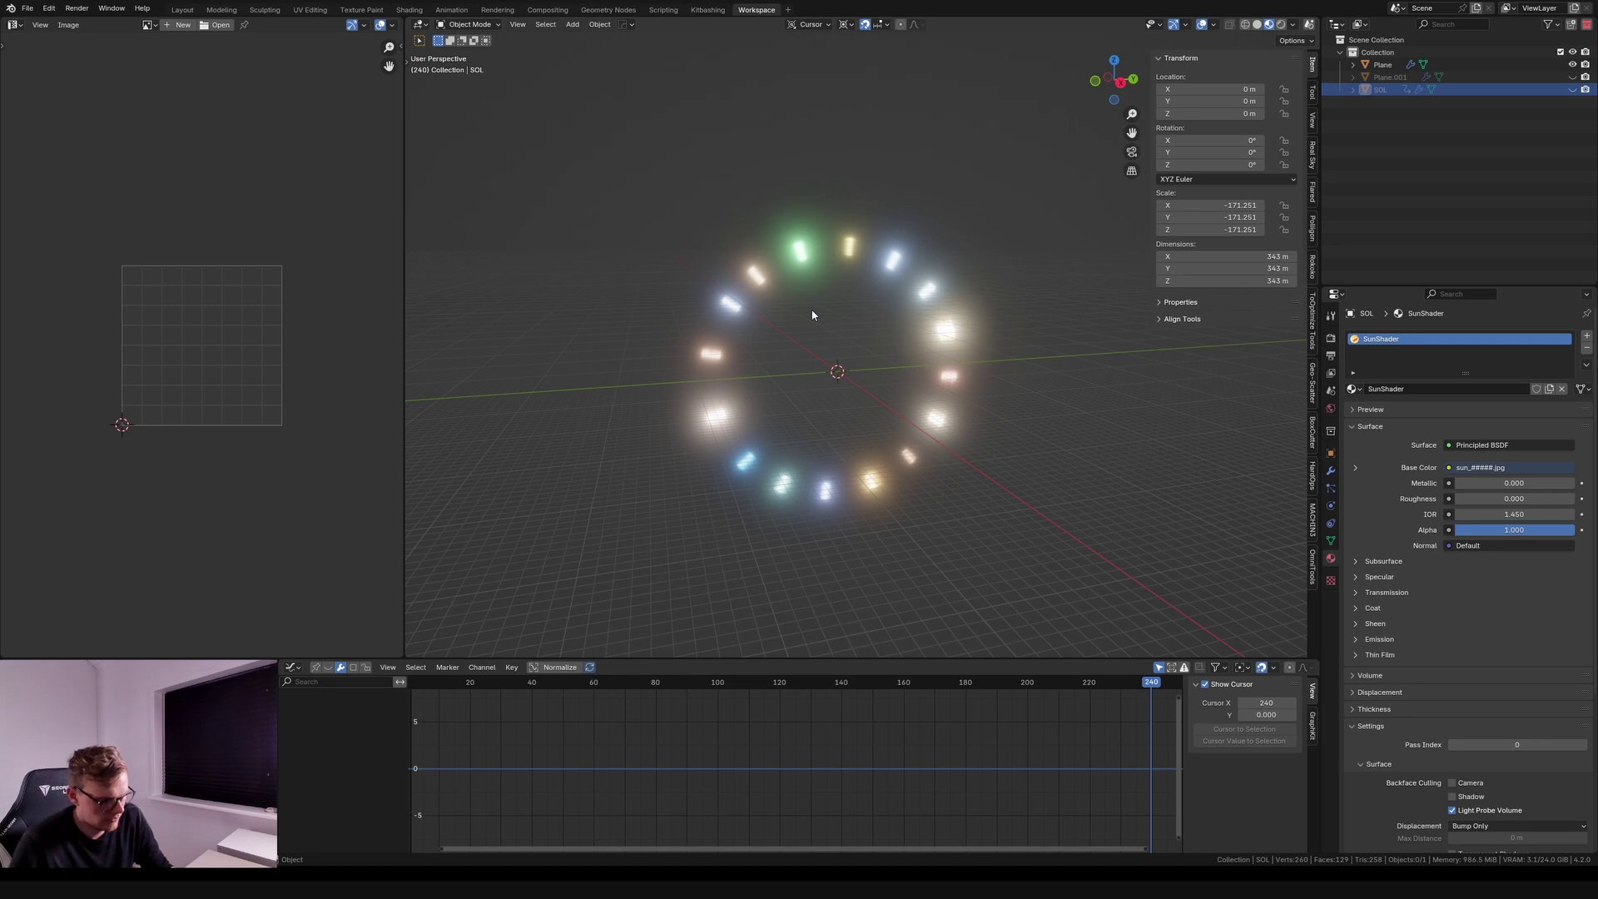
{"action": "left_click", "coordinate": [757, 297]}
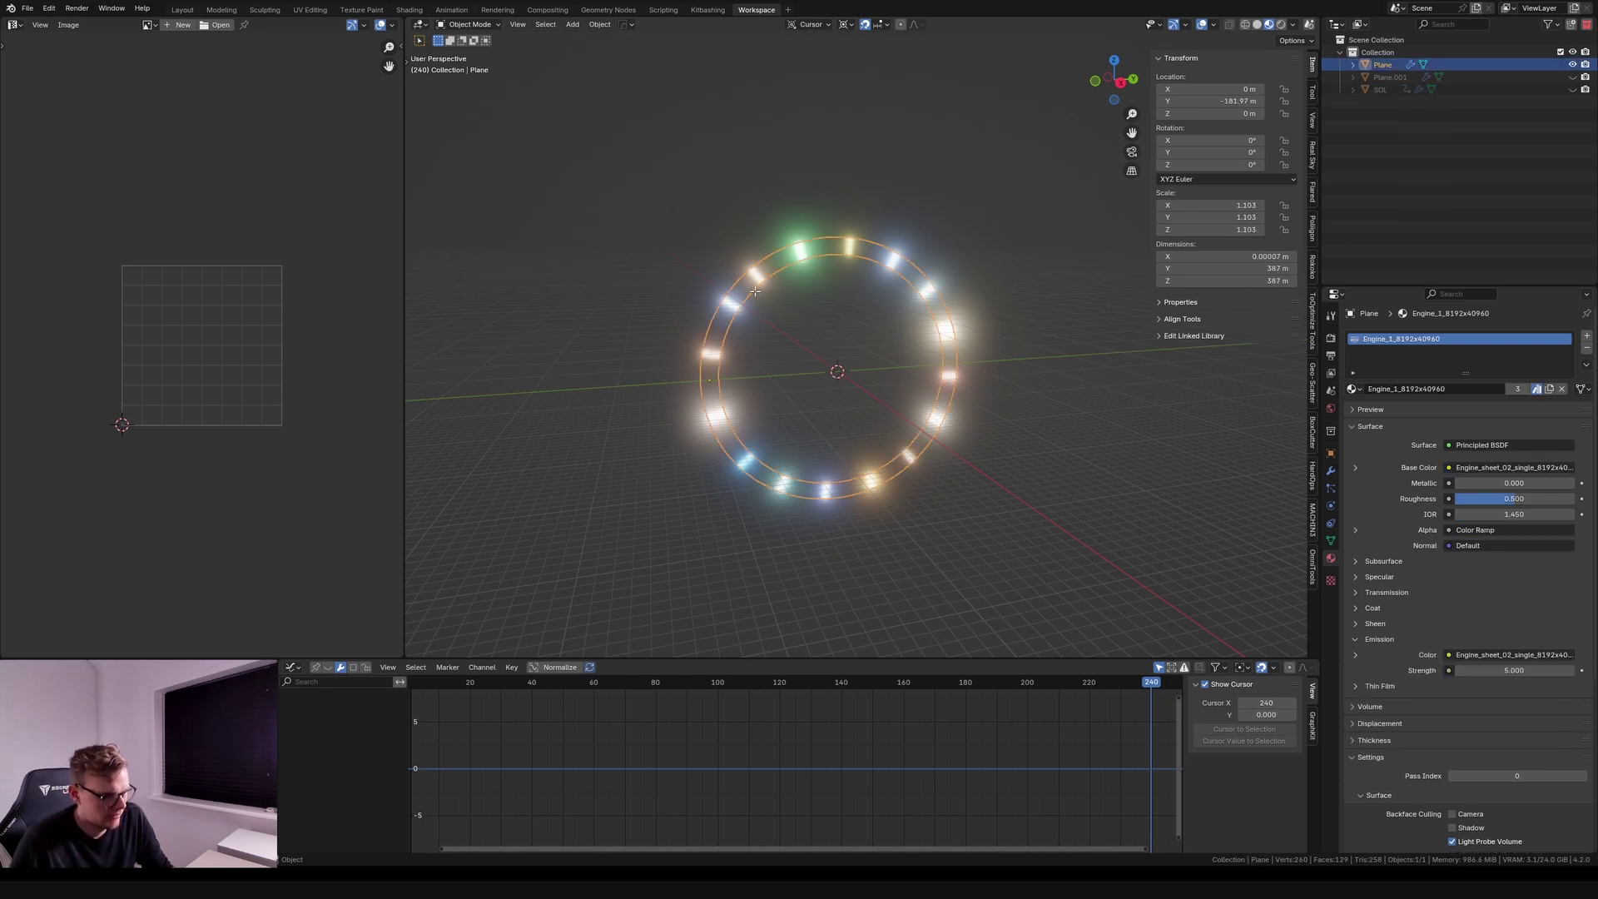
{"action": "key", "text": "Tab"}
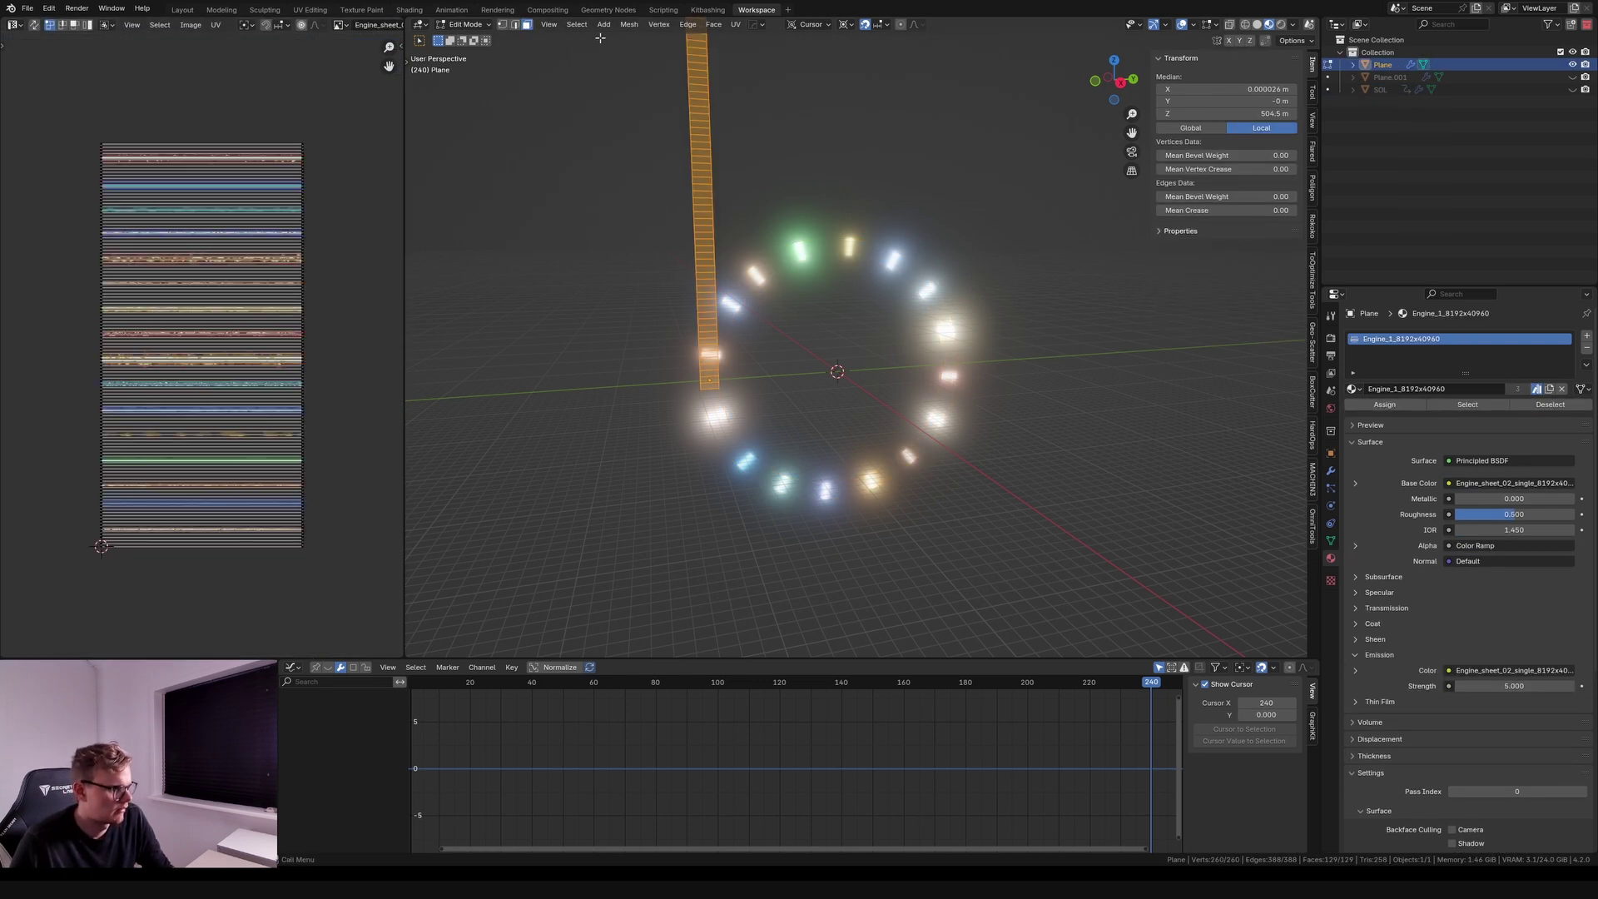
- Unwrap the ring, rotate its UV strip 90° to lie horizontally, and slide it vertically
{"action": "left_click", "coordinate": [736, 24]}
{"action": "left_click", "coordinate": [760, 39]}
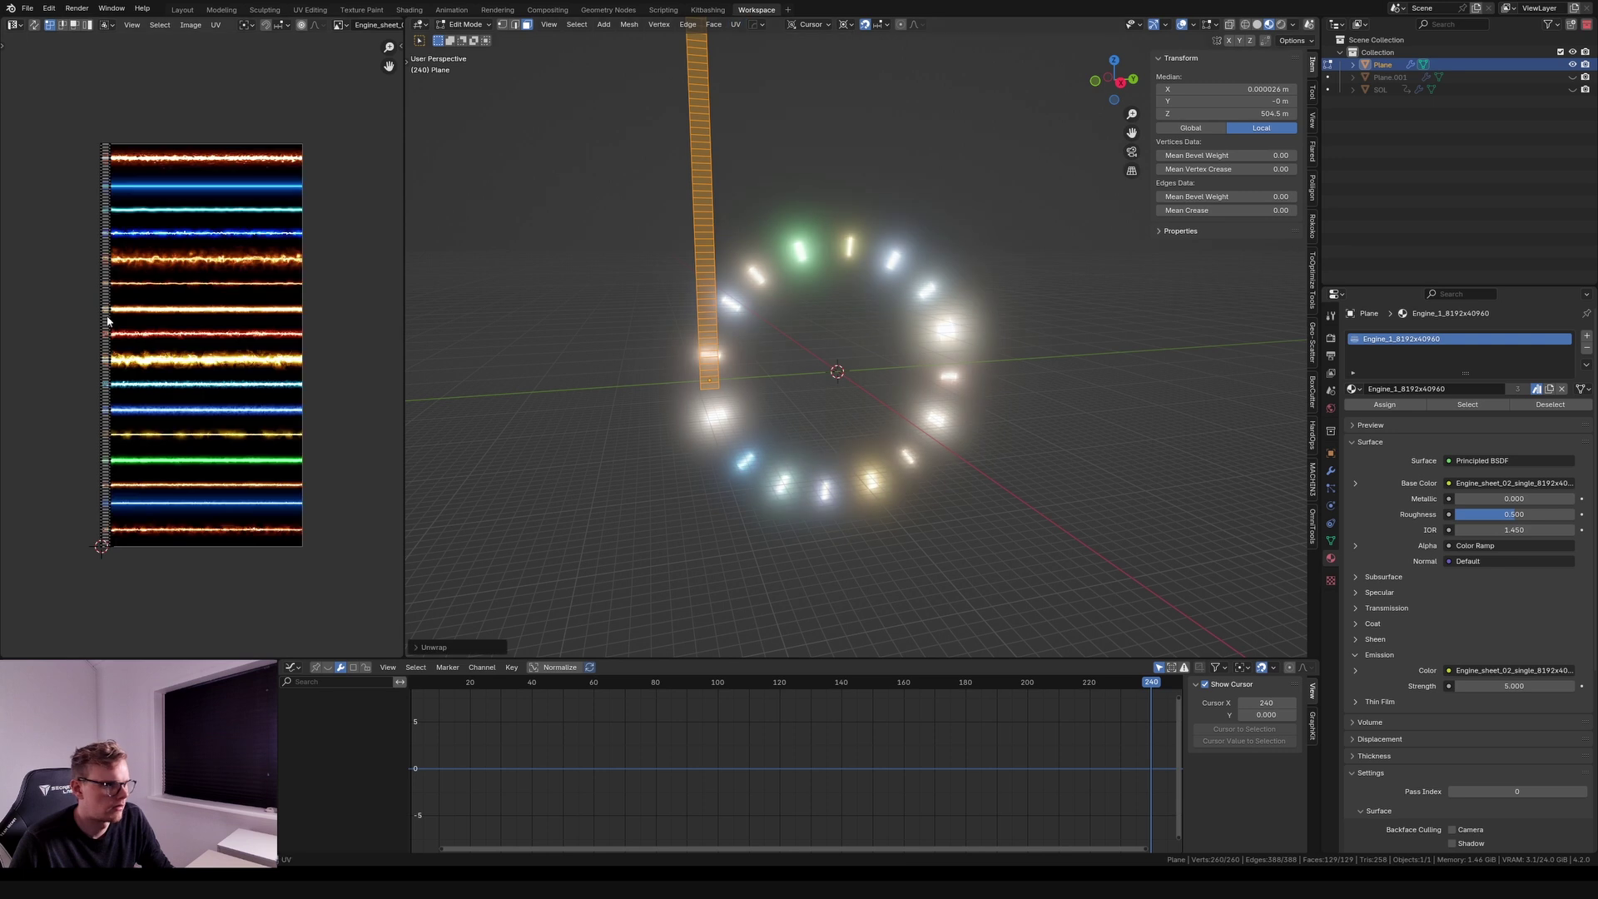
{"action": "key", "text": "r"}
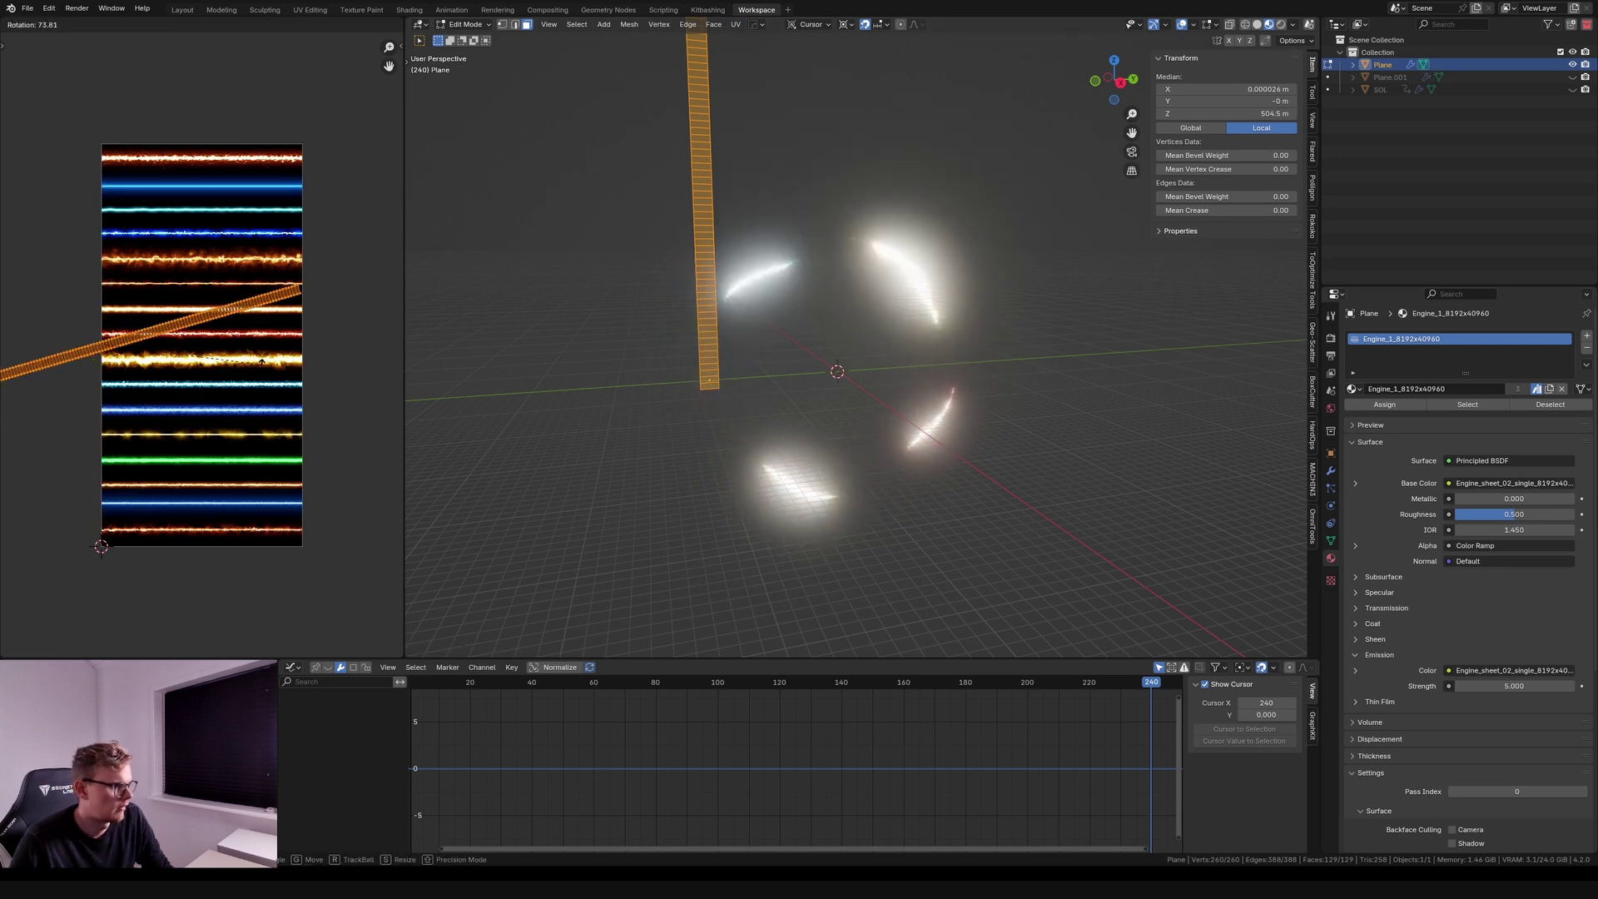
{"action": "left_click", "coordinate": [262, 402]}
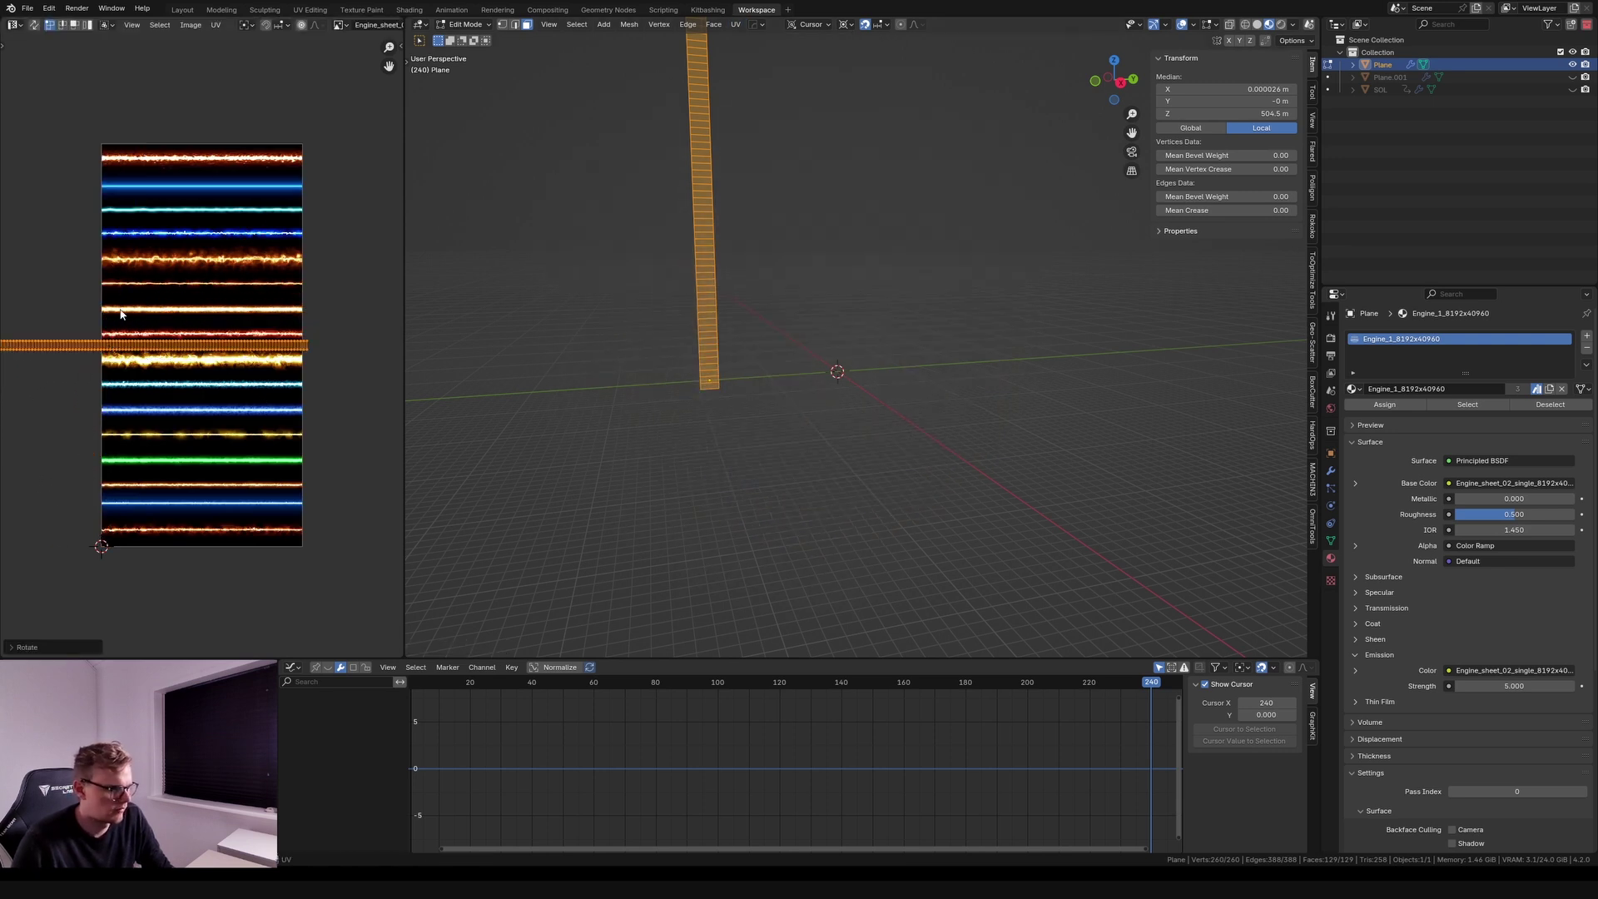
{"action": "middle_click_drag", "start_coordinate": [121, 314], "coordinate": [159, 312]}
{"action": "key", "text": "g"}
{"action": "key", "text": "y"}
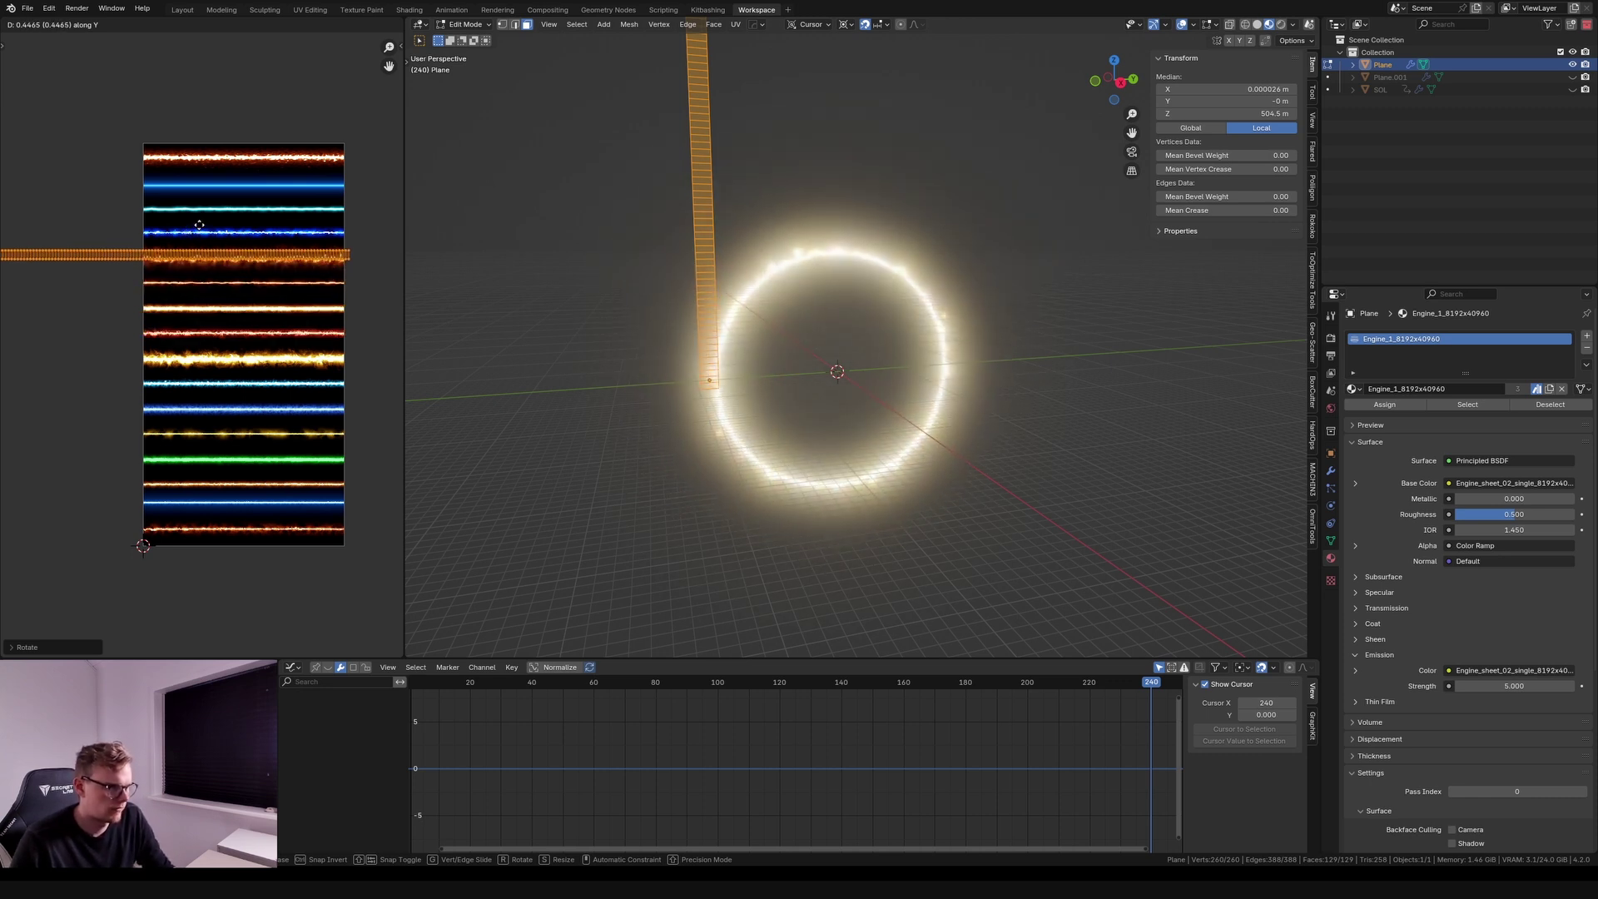
{"action": "left_click", "coordinate": [202, 225]}
- Halve the UV strip and settle it onto the orange flame row, then preview the ring
{"action": "scroll", "coordinate": [198, 233], "scroll_direction": "up", "scroll_amount": 2}
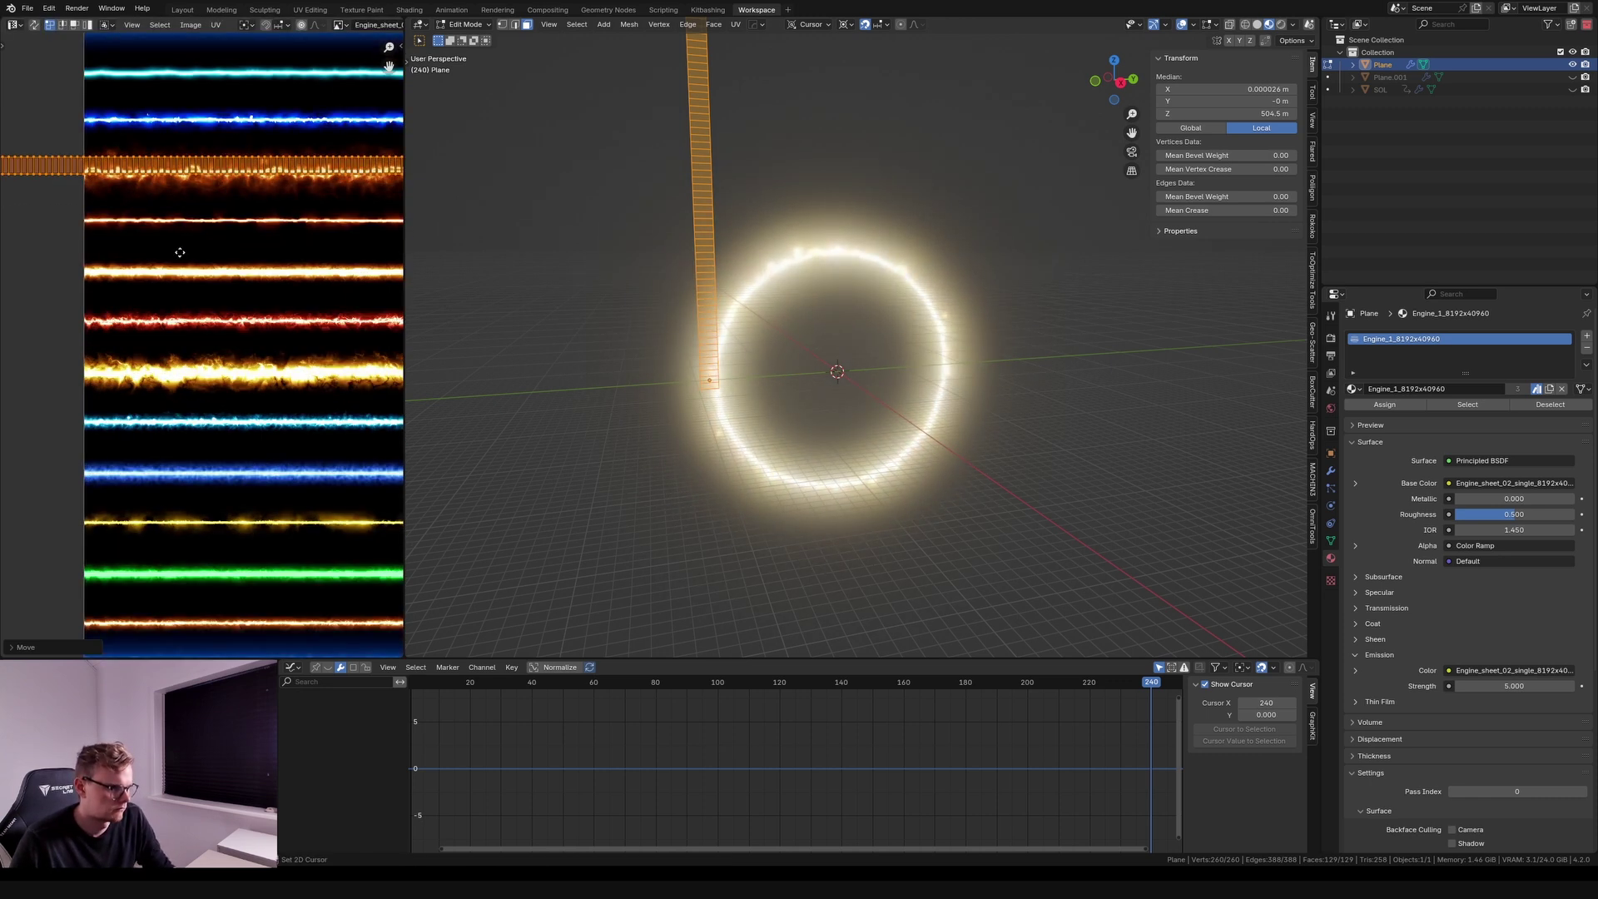
{"action": "scroll", "coordinate": [192, 296], "scroll_direction": "down", "scroll_amount": 4}
{"action": "key", "text": "s"}
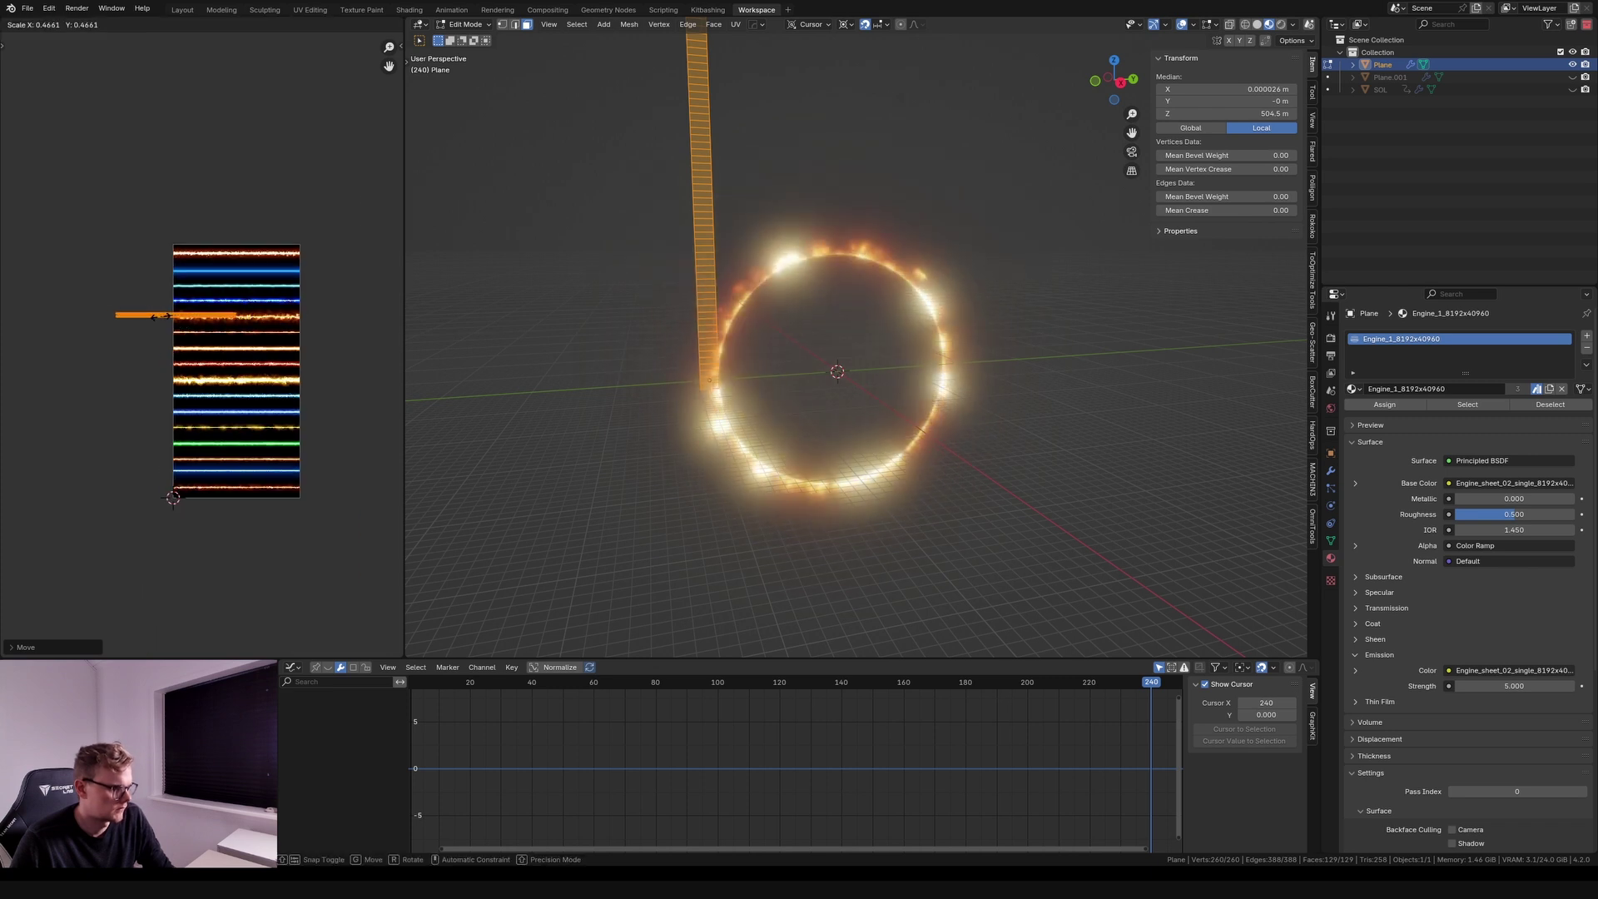
{"action": "left_click", "coordinate": [158, 317]}
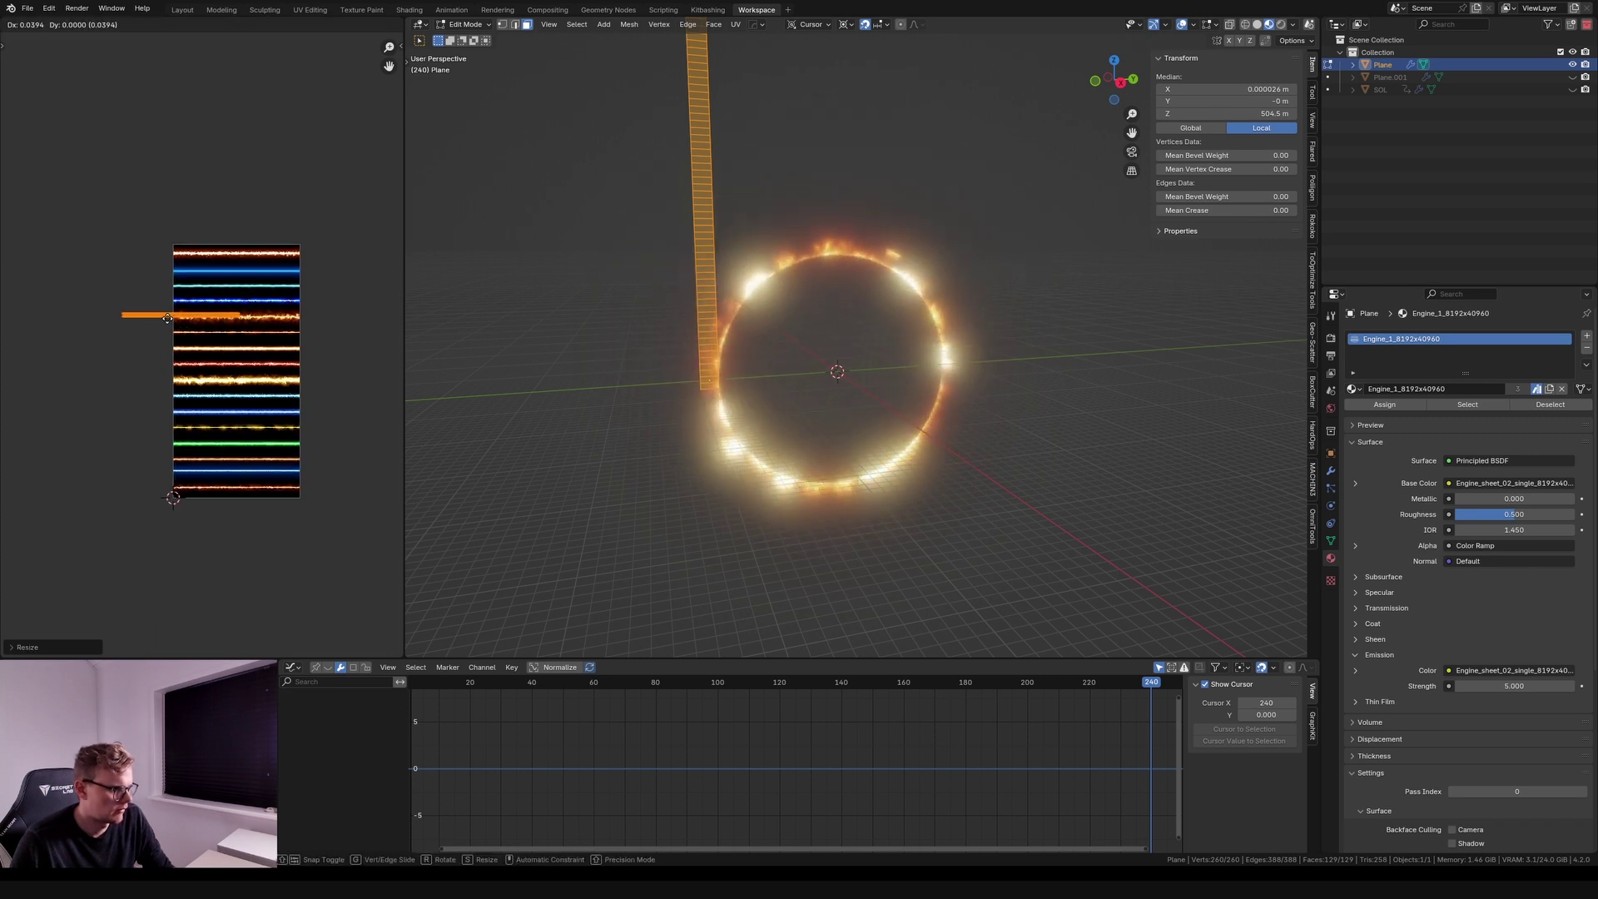
{"action": "key", "text": "g"}
{"action": "key", "text": "y"}
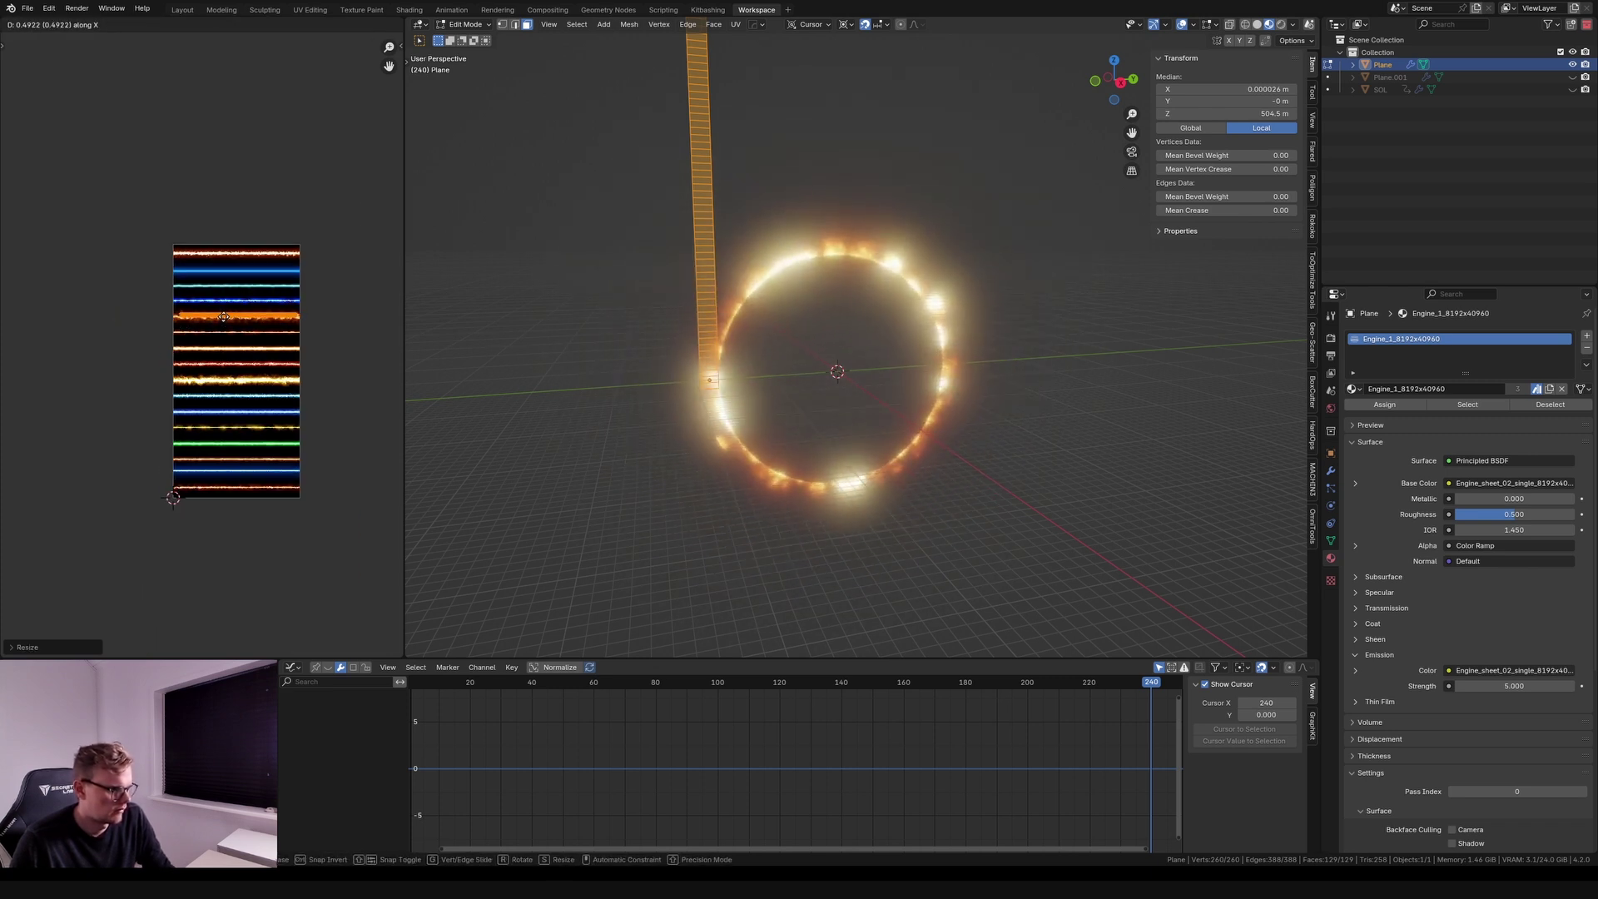
{"action": "left_click", "coordinate": [226, 319]}
{"action": "middle_click_drag", "start_coordinate": [846, 291], "coordinate": [790, 314]}
{"action": "key", "text": "Tab"}
{"action": "scroll", "coordinate": [870, 362], "scroll_direction": "up", "scroll_amount": 3}
- Stretch the UV strip about three times vertically and move it lower on the sheet
{"action": "key", "text": "Tab"}
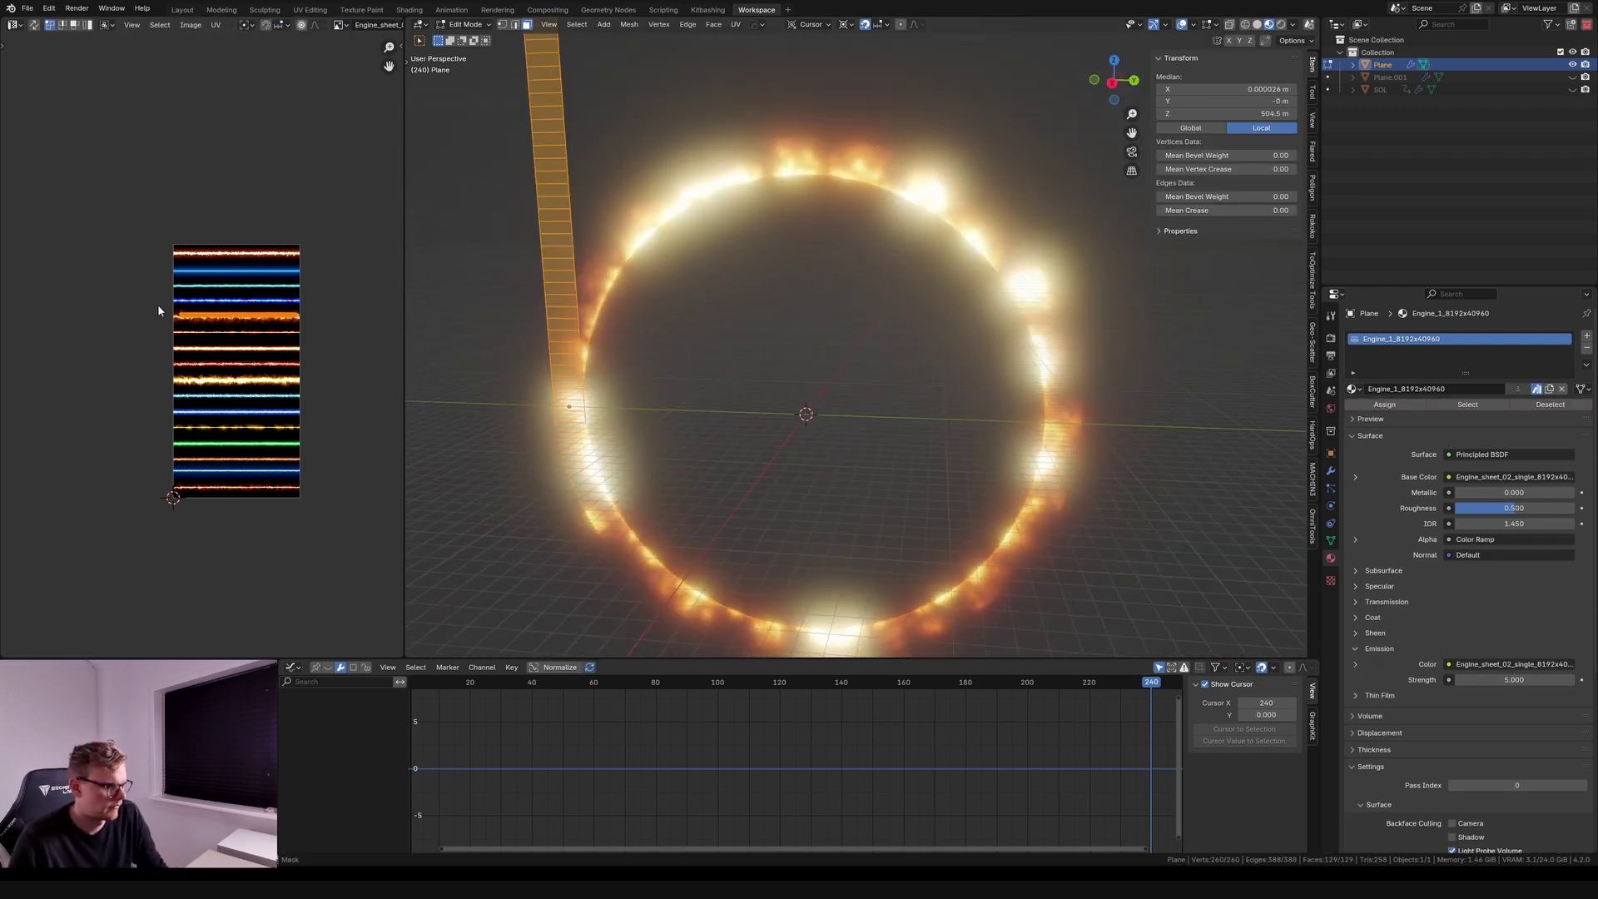
{"action": "scroll", "coordinate": [158, 303], "scroll_direction": "up", "scroll_amount": 5}
{"action": "key", "text": "s"}
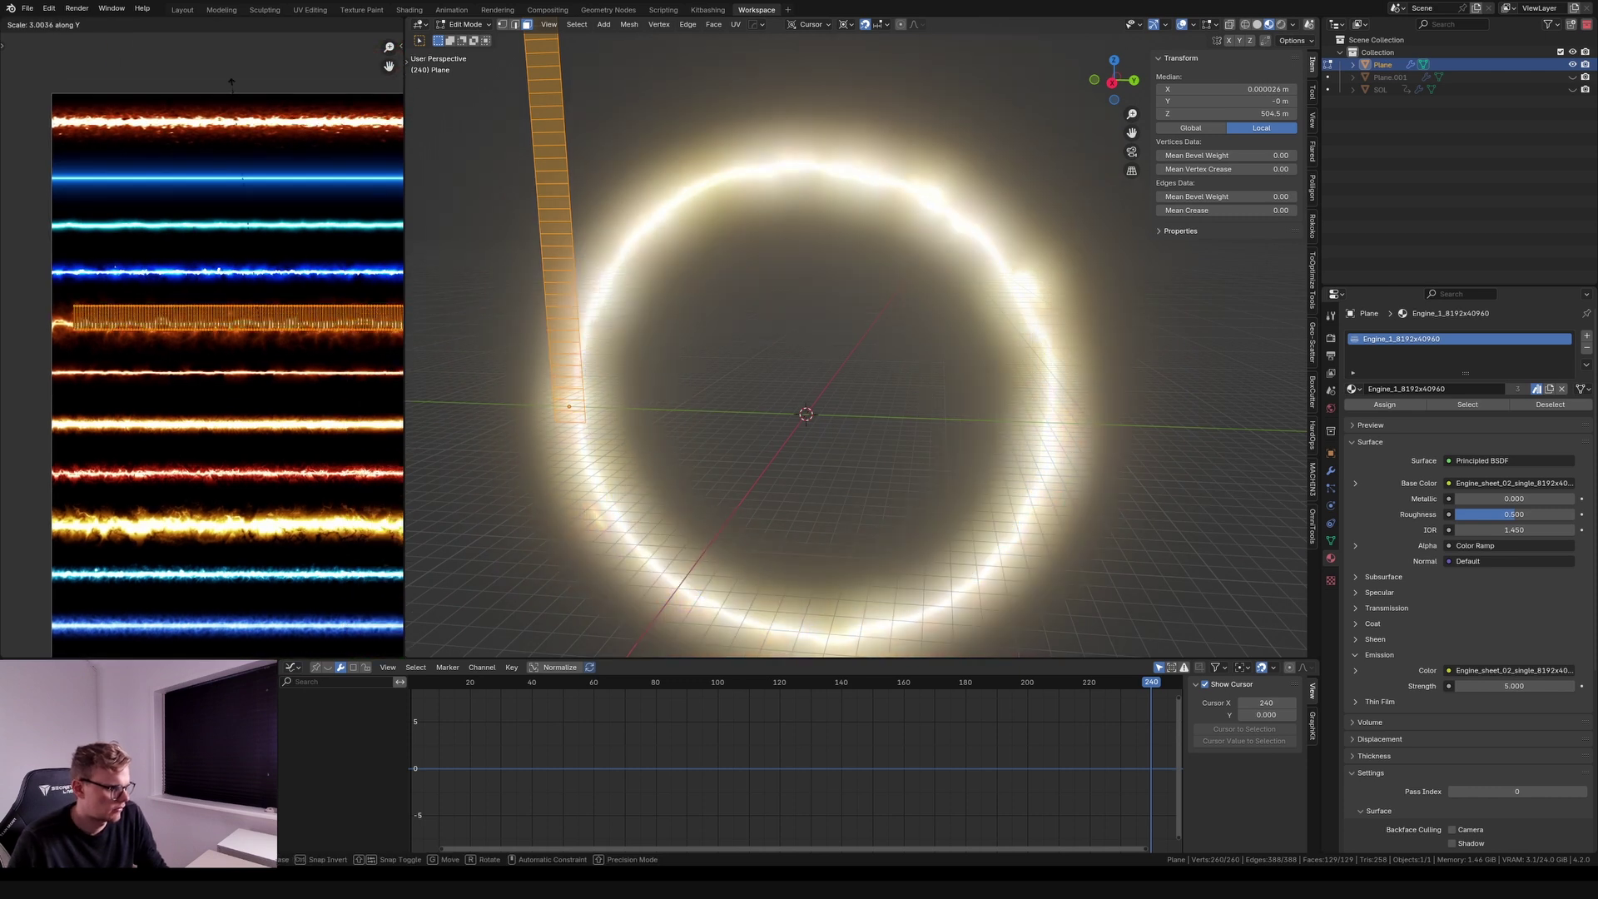
{"action": "key", "text": "Return"}
{"action": "key", "text": "g"}
{"action": "key", "text": "y"}
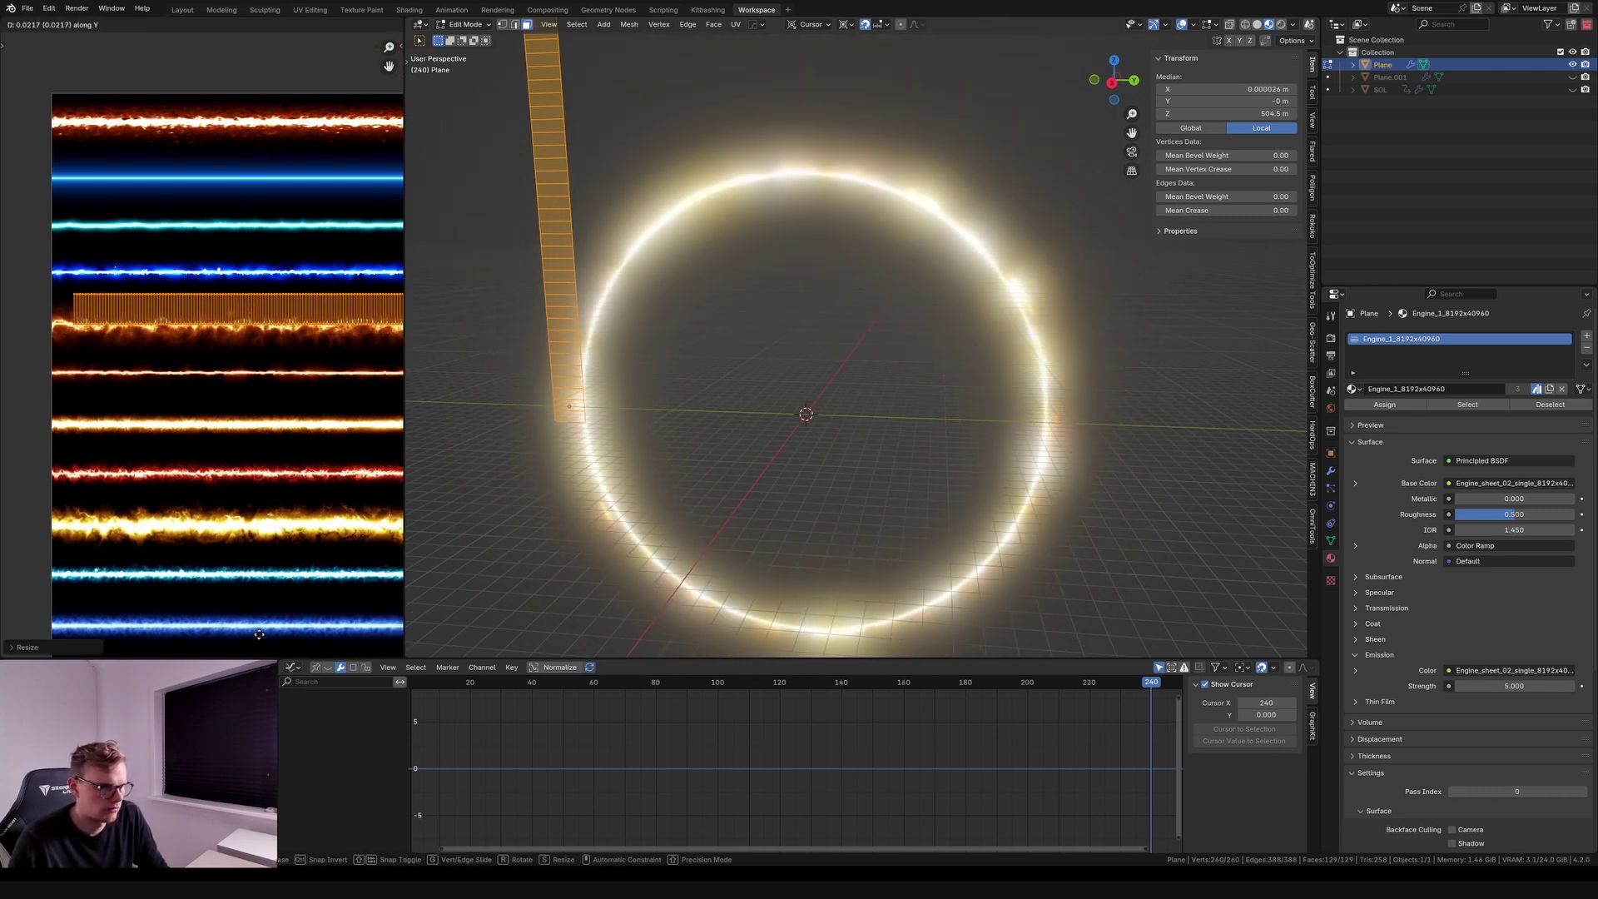
{"action": "key", "text": "Return"}
{"action": "scroll", "coordinate": [214, 189], "scroll_direction": "up", "scroll_amount": 5}
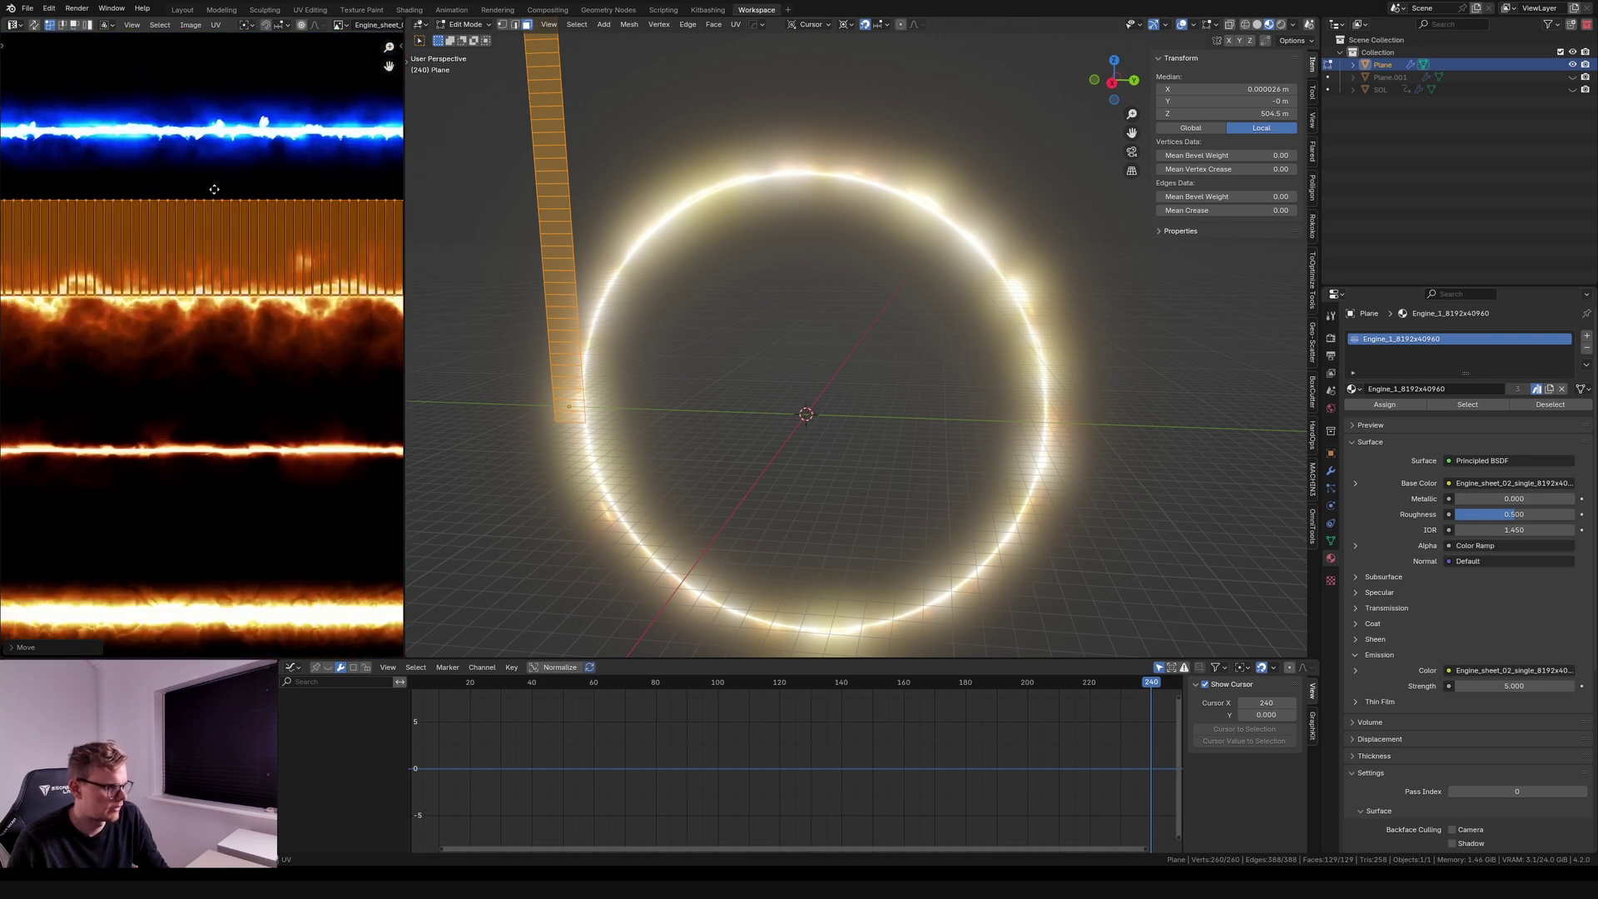
{"action": "key", "text": "Tab"}
{"action": "key", "text": "Tab"}
{"action": "key", "text": "Tab"}
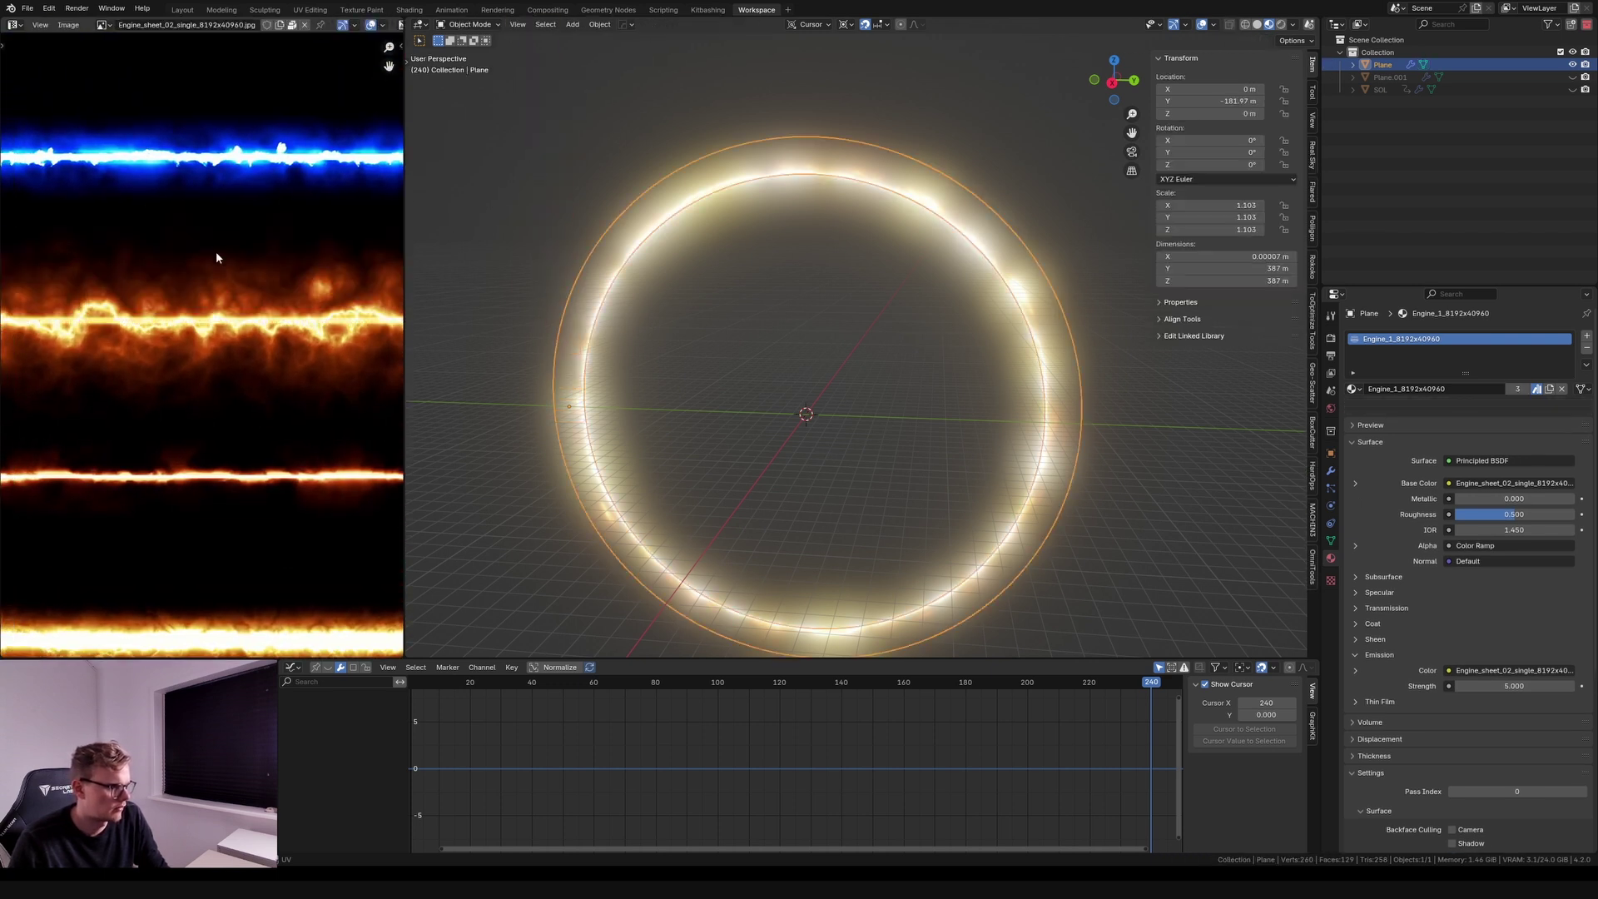
- Switch between Edit and Object Mode to compare the ring's flame result
{"action": "middle_click_drag", "start_coordinate": [216, 258], "coordinate": [173, 449]}
{"action": "key", "text": "Tab"}
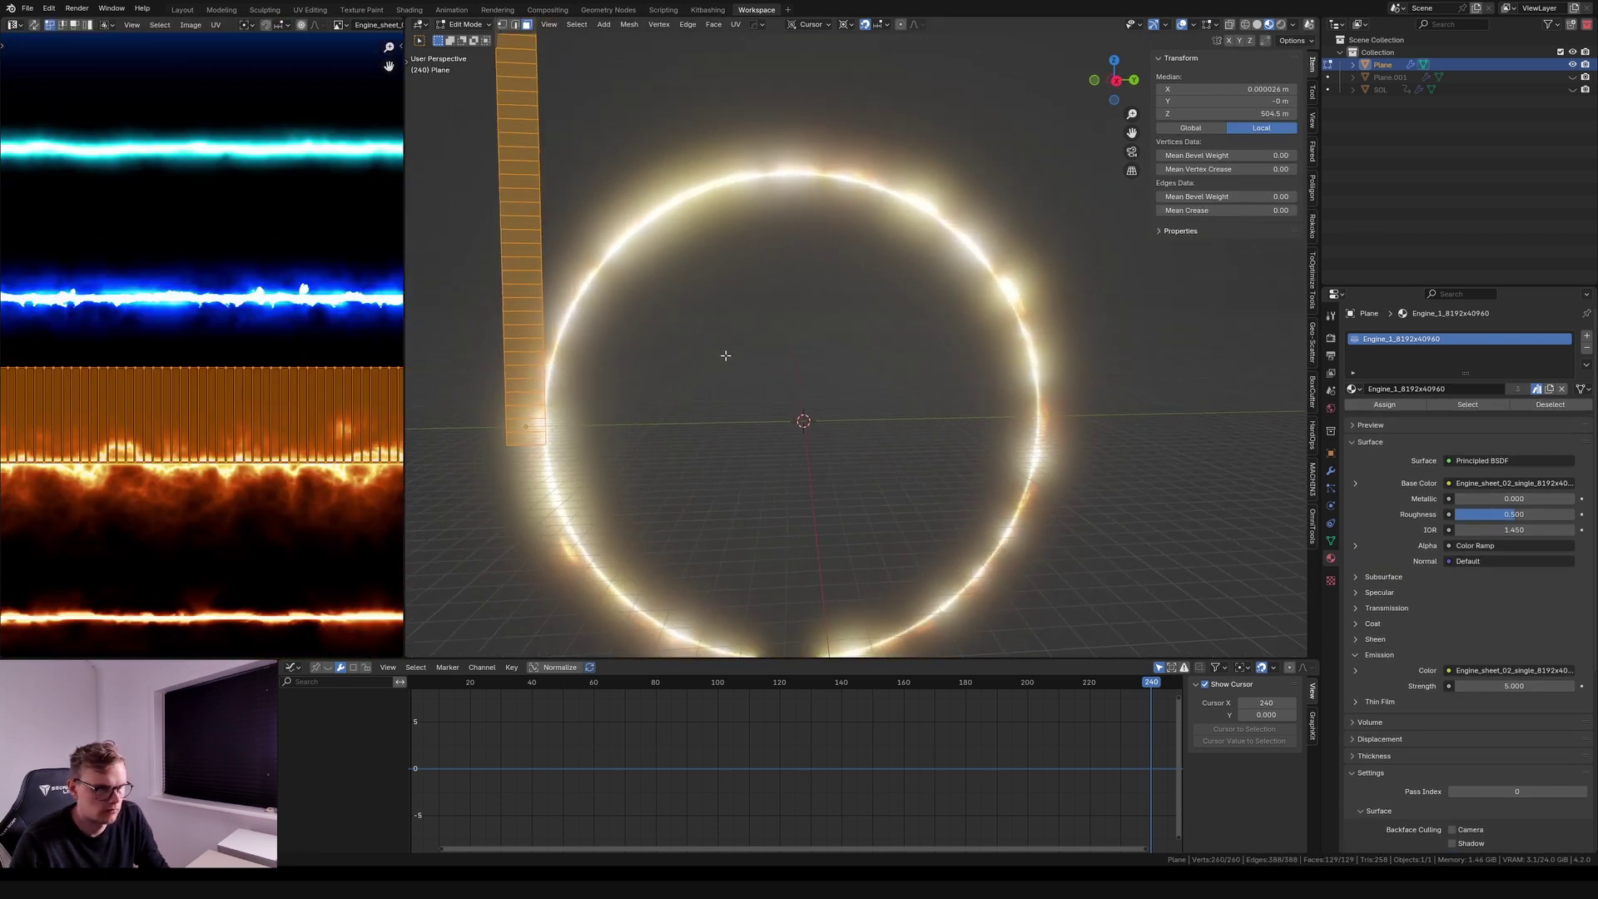
{"action": "key", "text": "Tab"}
{"action": "scroll", "coordinate": [182, 409], "scroll_direction": "down", "scroll_amount": 3}
{"action": "key", "text": "Tab"}
{"action": "scroll", "coordinate": [192, 413], "scroll_direction": "up", "scroll_amount": 3}
- Lower the UV strip's top edge vertically, then return to Object Mode to view the ring
{"action": "middle_click_drag", "start_coordinate": [208, 418], "coordinate": [169, 375]}
{"action": "scroll", "coordinate": [168, 374], "scroll_direction": "down", "scroll_amount": 3}
{"action": "left_click_drag", "start_coordinate": [81, 317], "coordinate": [400, 338]}
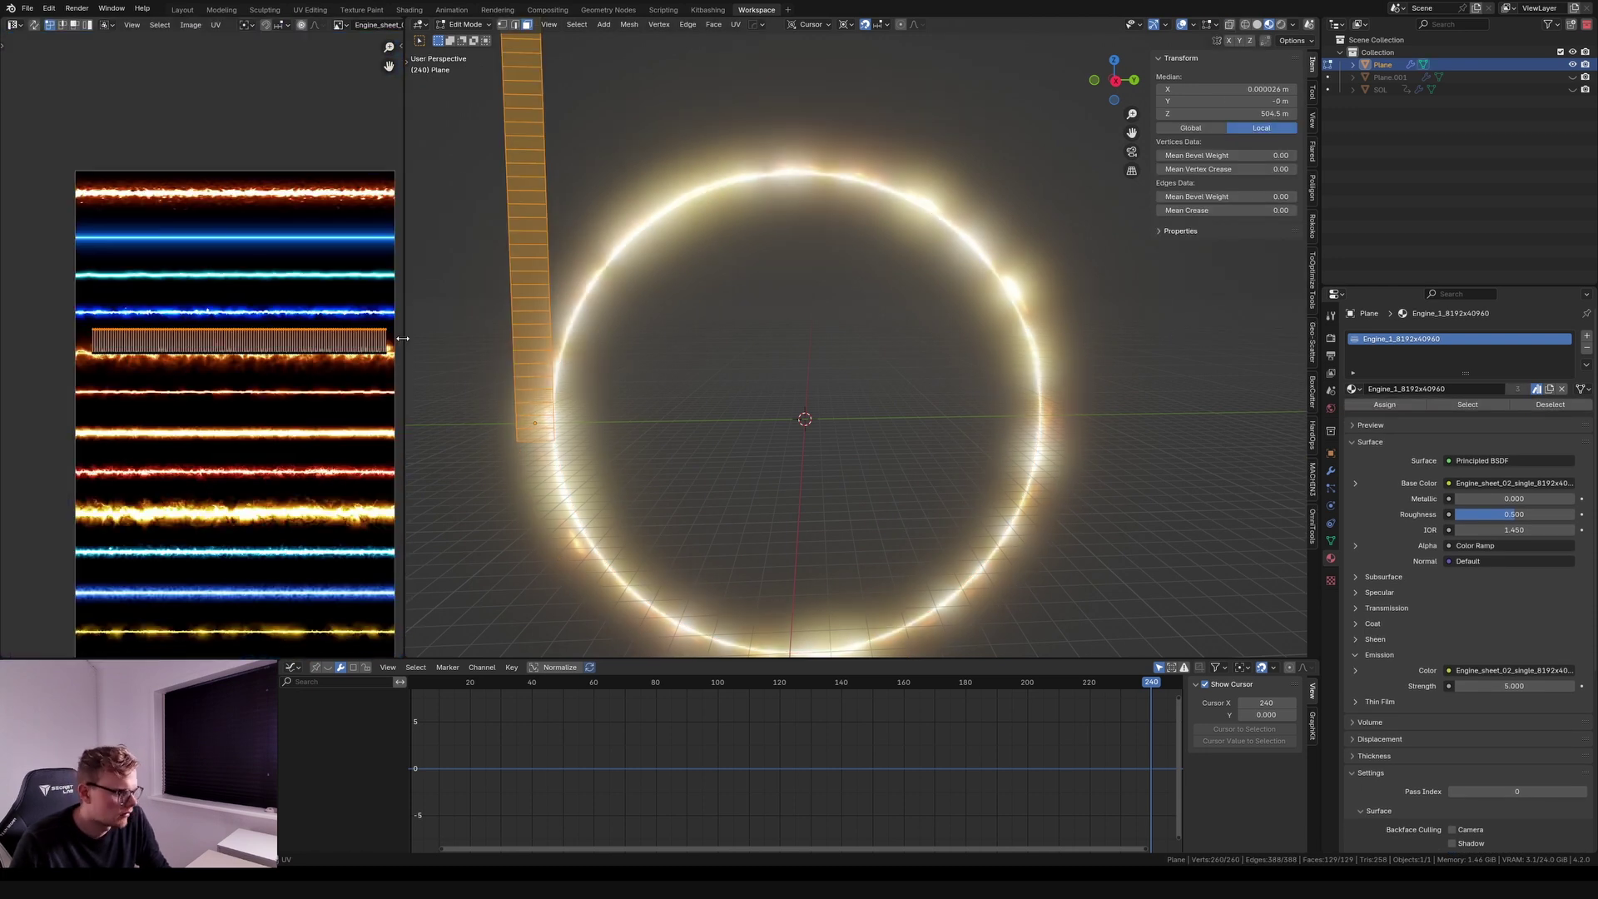
{"action": "key", "text": "g"}
{"action": "key", "text": "y"}
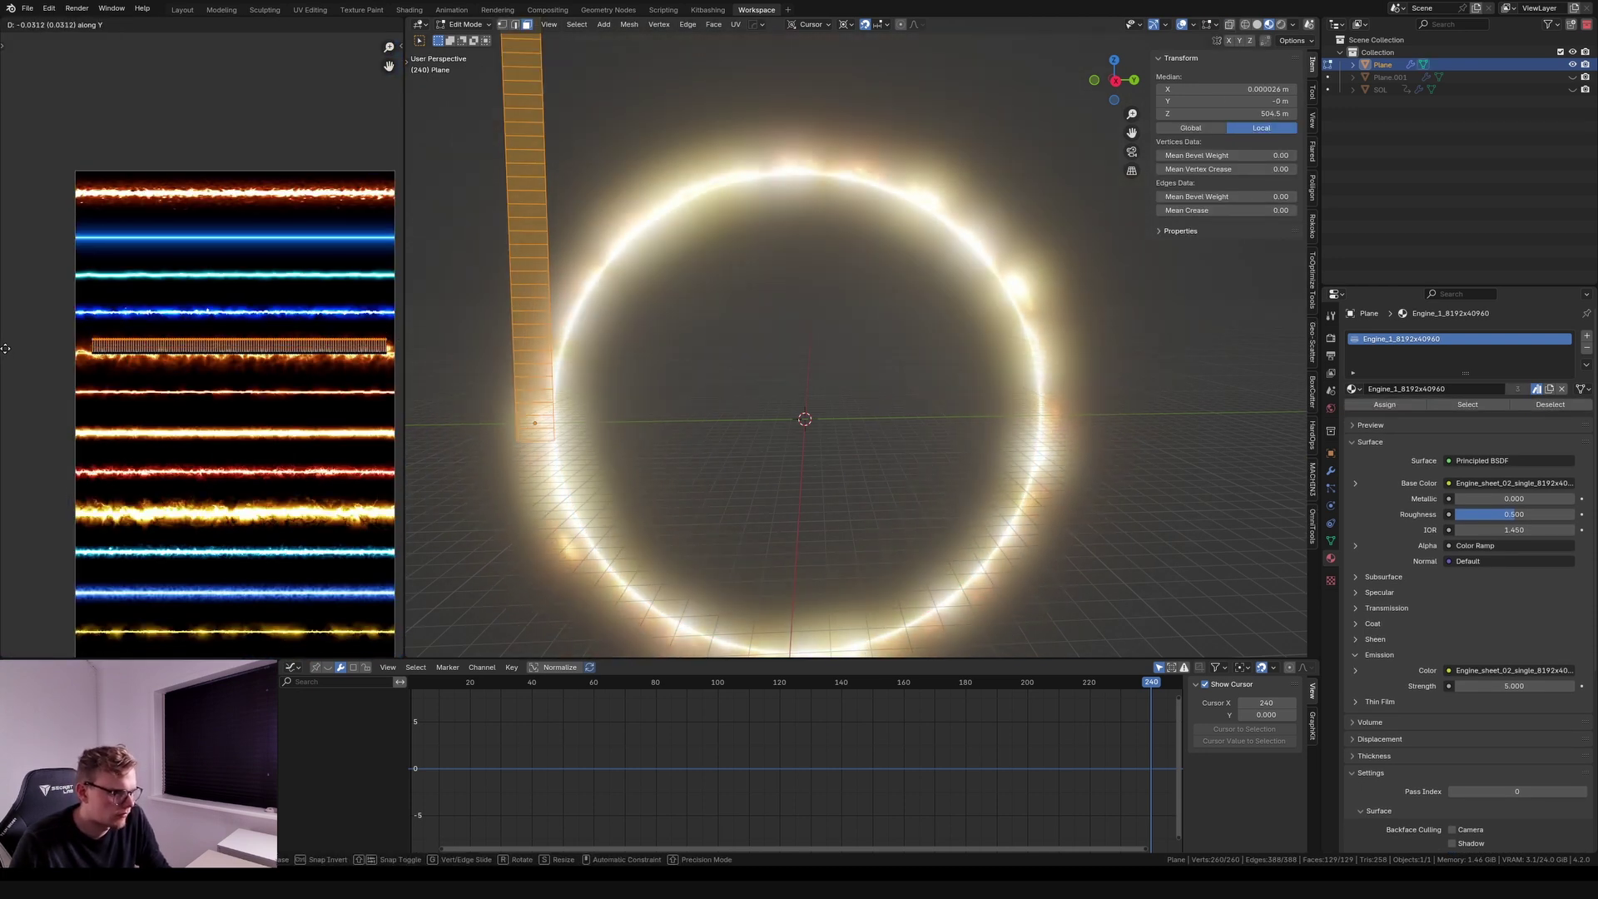
{"action": "left_click", "coordinate": [7, 357]}
{"action": "key", "text": "Tab"}
{"action": "middle_click_drag", "start_coordinate": [598, 377], "coordinate": [563, 394]}
- Unhide the SOL sun sphere in the Outliner
{"action": "left_click", "coordinate": [1572, 89]}
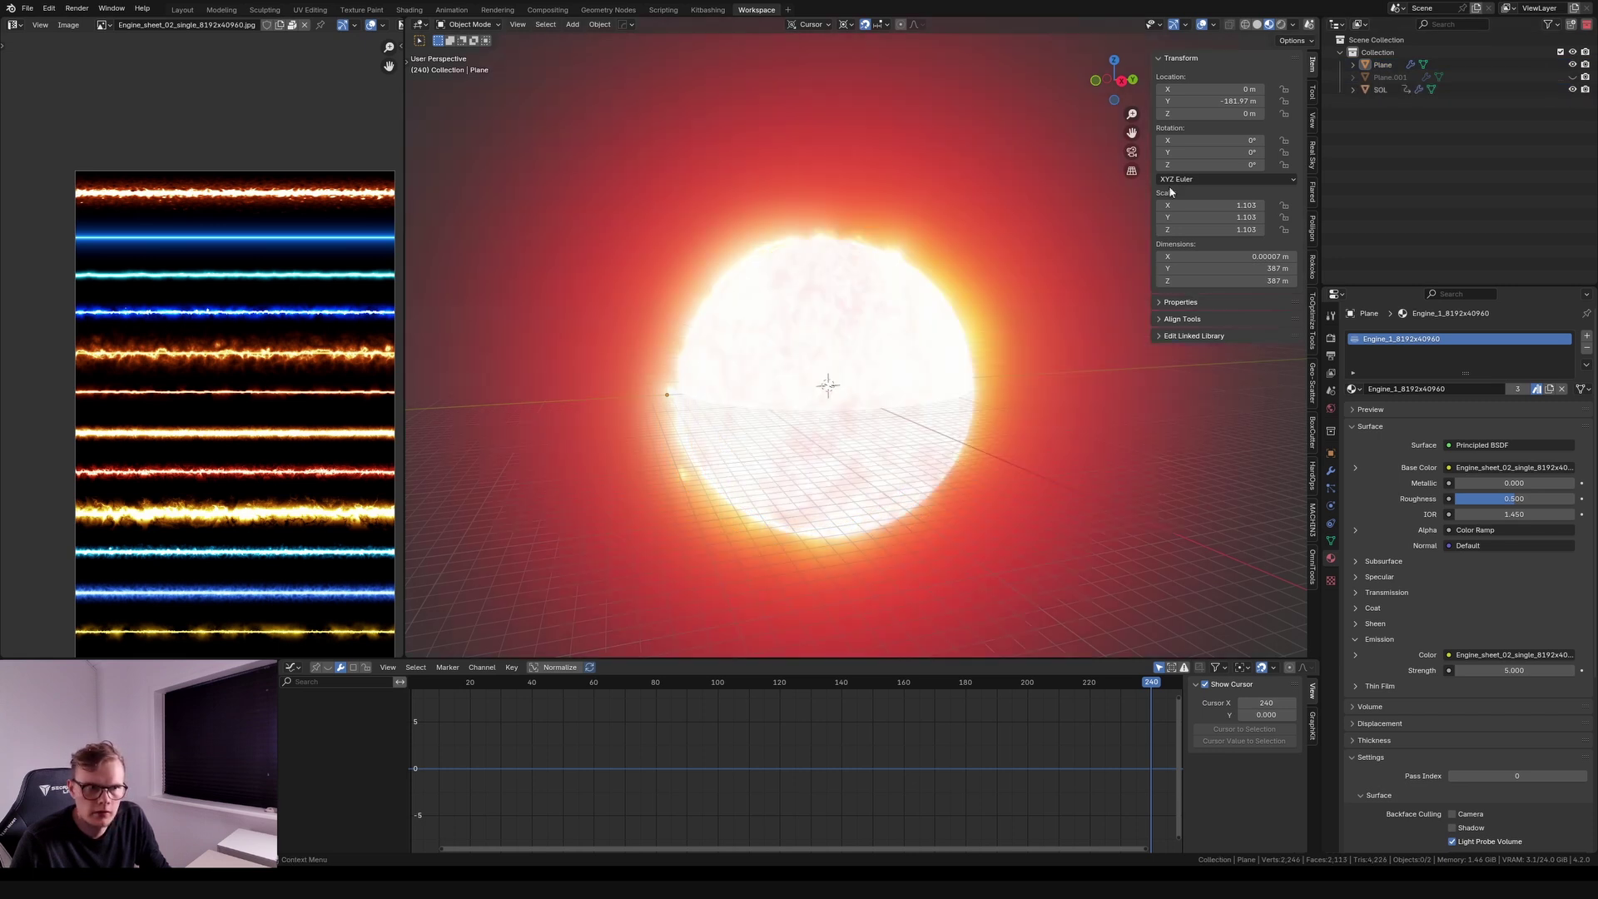
{"action": "scroll", "coordinate": [796, 236], "scroll_direction": "up", "scroll_amount": 2}
{"action": "scroll", "coordinate": [796, 236], "scroll_direction": "up", "scroll_amount": 2}
{"action": "scroll", "coordinate": [775, 246], "scroll_direction": "down", "scroll_amount": 2}
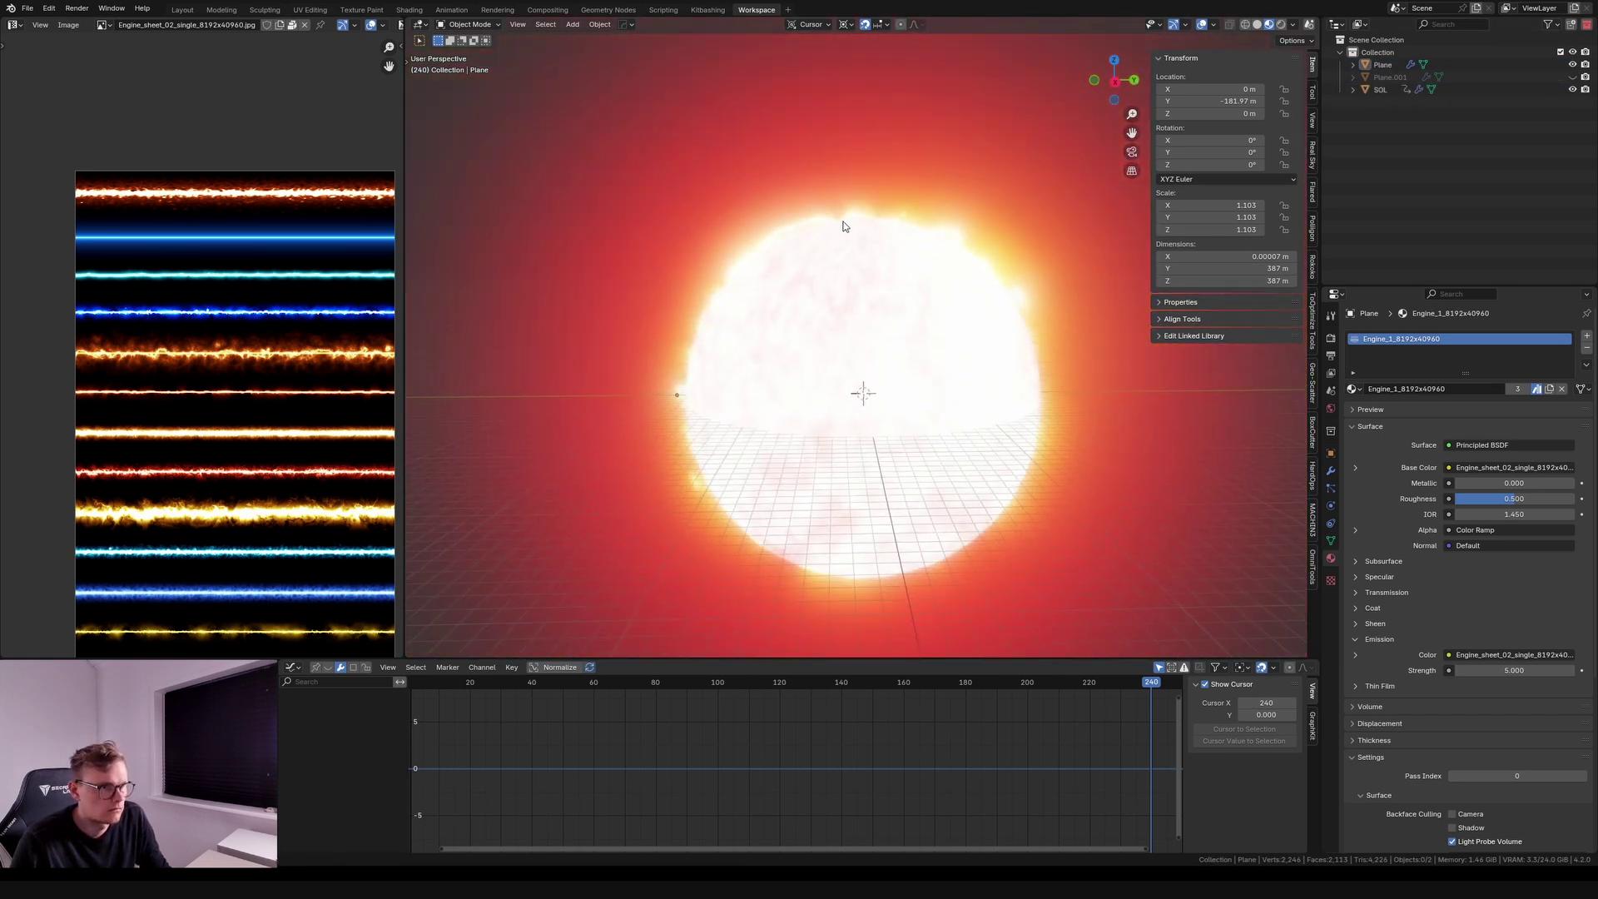
{"action": "scroll", "coordinate": [846, 225], "scroll_direction": "up", "scroll_amount": 2}
{"action": "scroll", "coordinate": [873, 268], "scroll_direction": "down", "scroll_amount": 3}
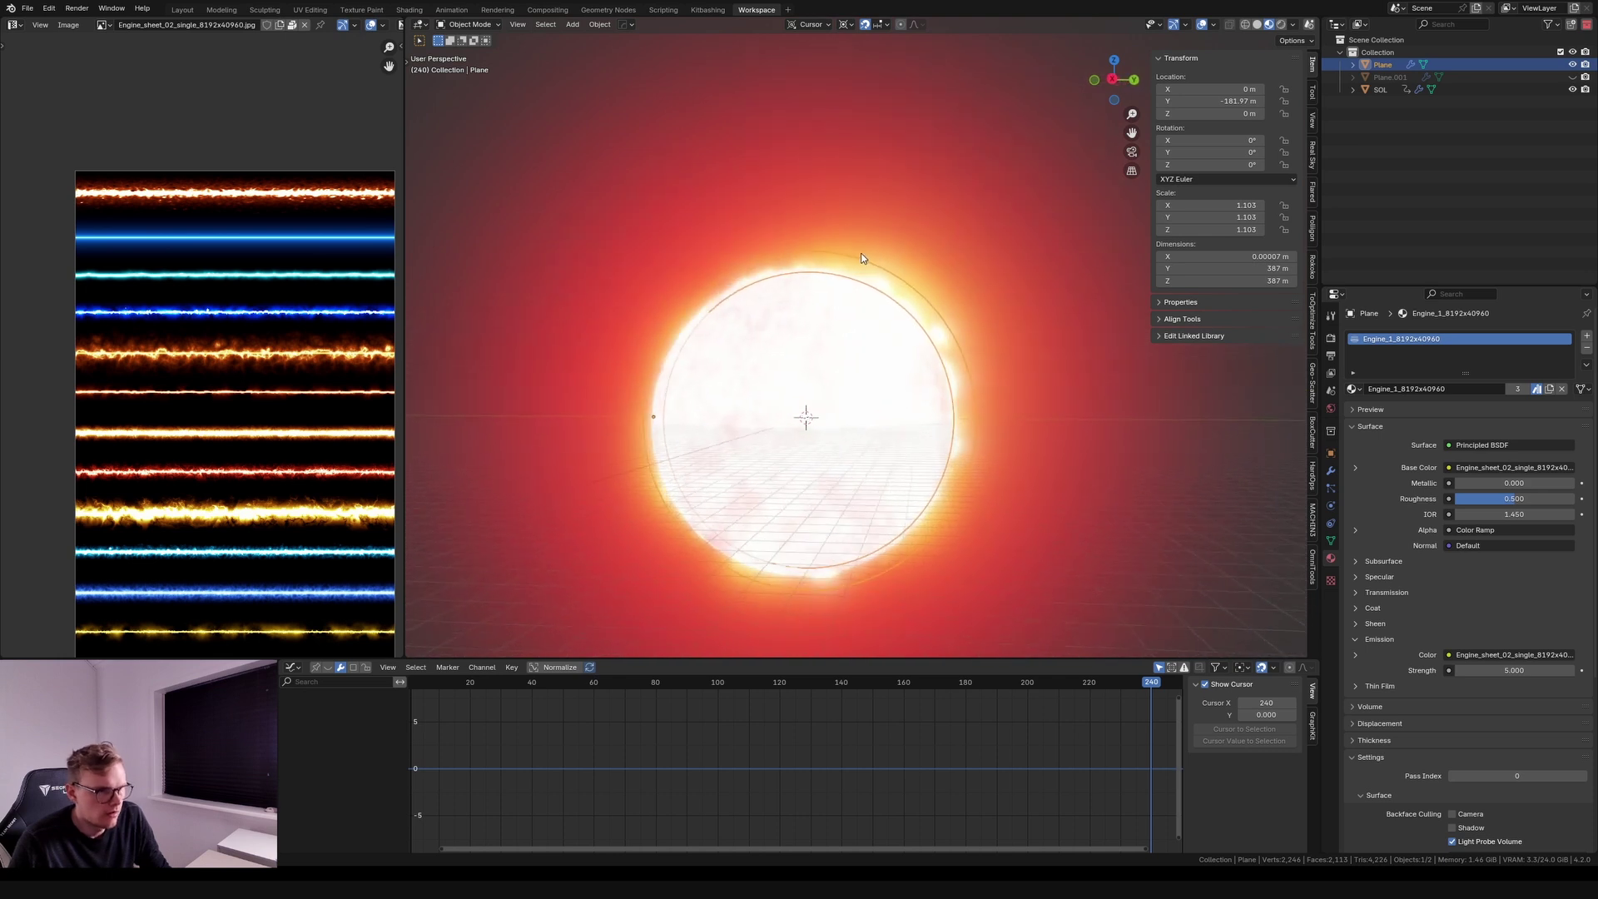
- Rotate the ring plane about 57° around the Z axis
{"action": "left_click", "coordinate": [1020, 354]}
{"action": "middle_click_drag", "start_coordinate": [1019, 354], "coordinate": [973, 373]}
{"action": "left_click", "coordinate": [976, 371]}
{"action": "key", "text": "r"}
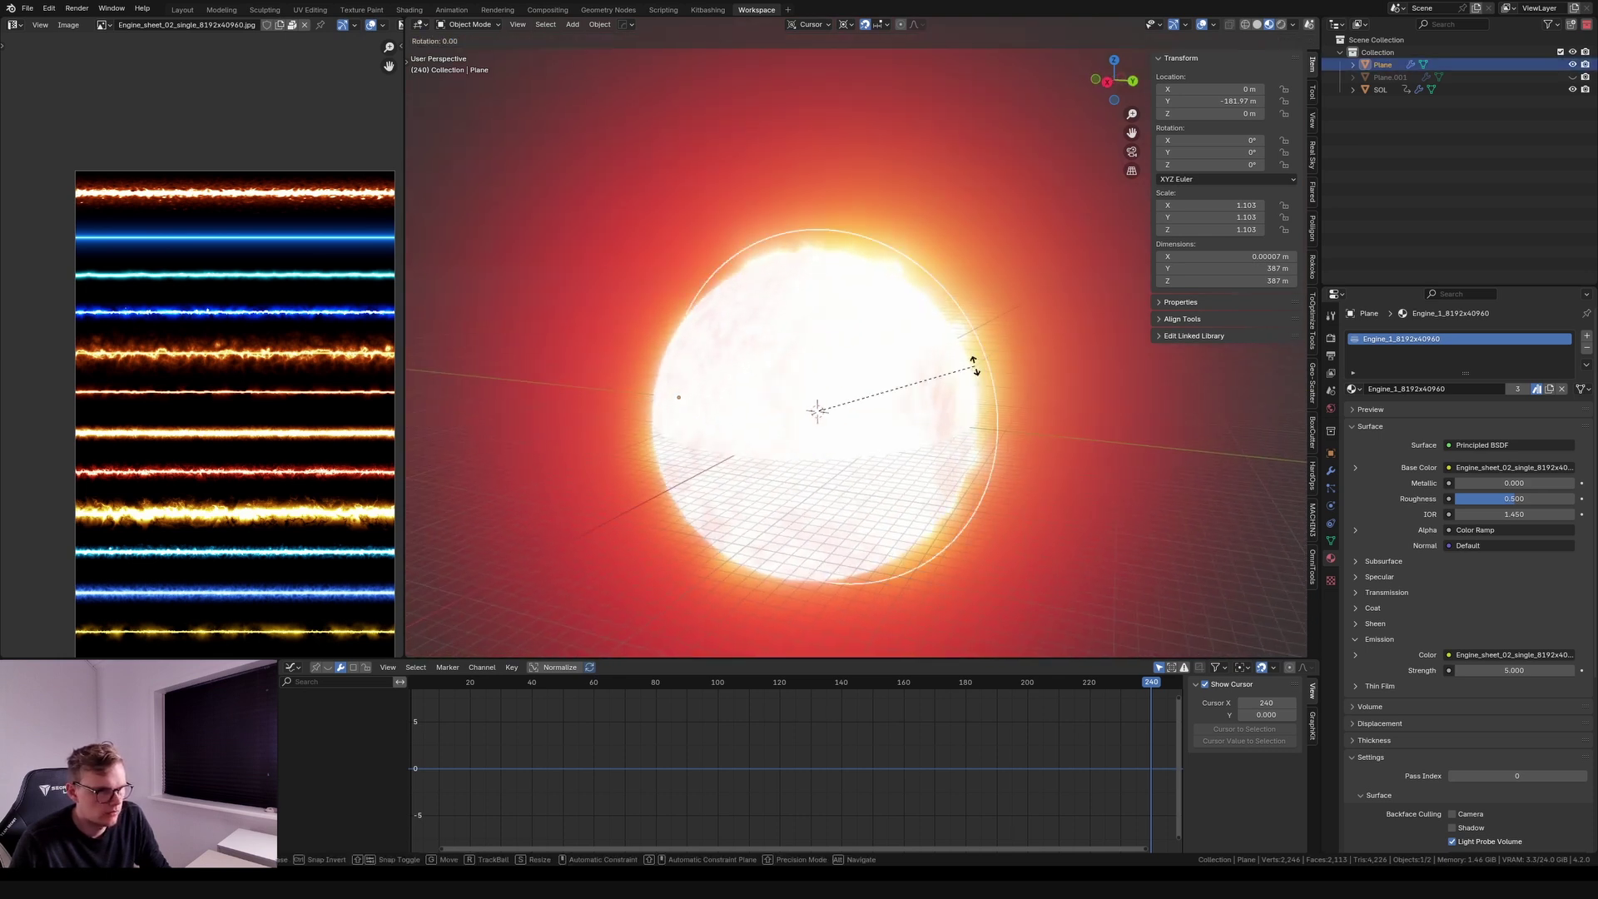
{"action": "key", "text": "z"}
{"action": "left_click", "coordinate": [840, 340]}
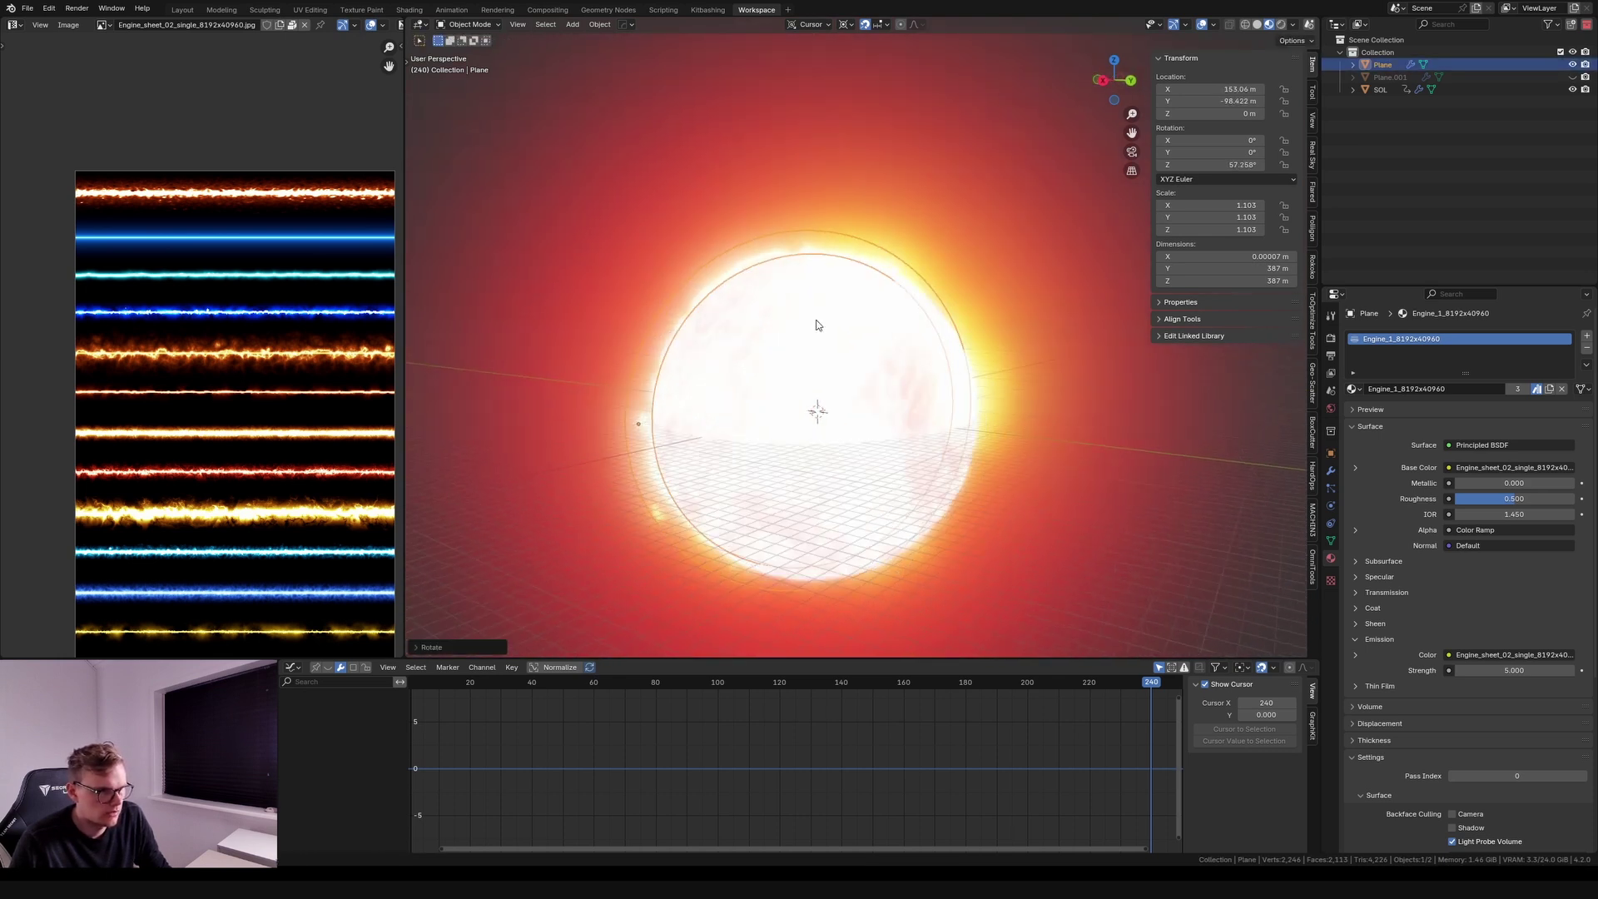
{"action": "left_click", "coordinate": [627, 392]}
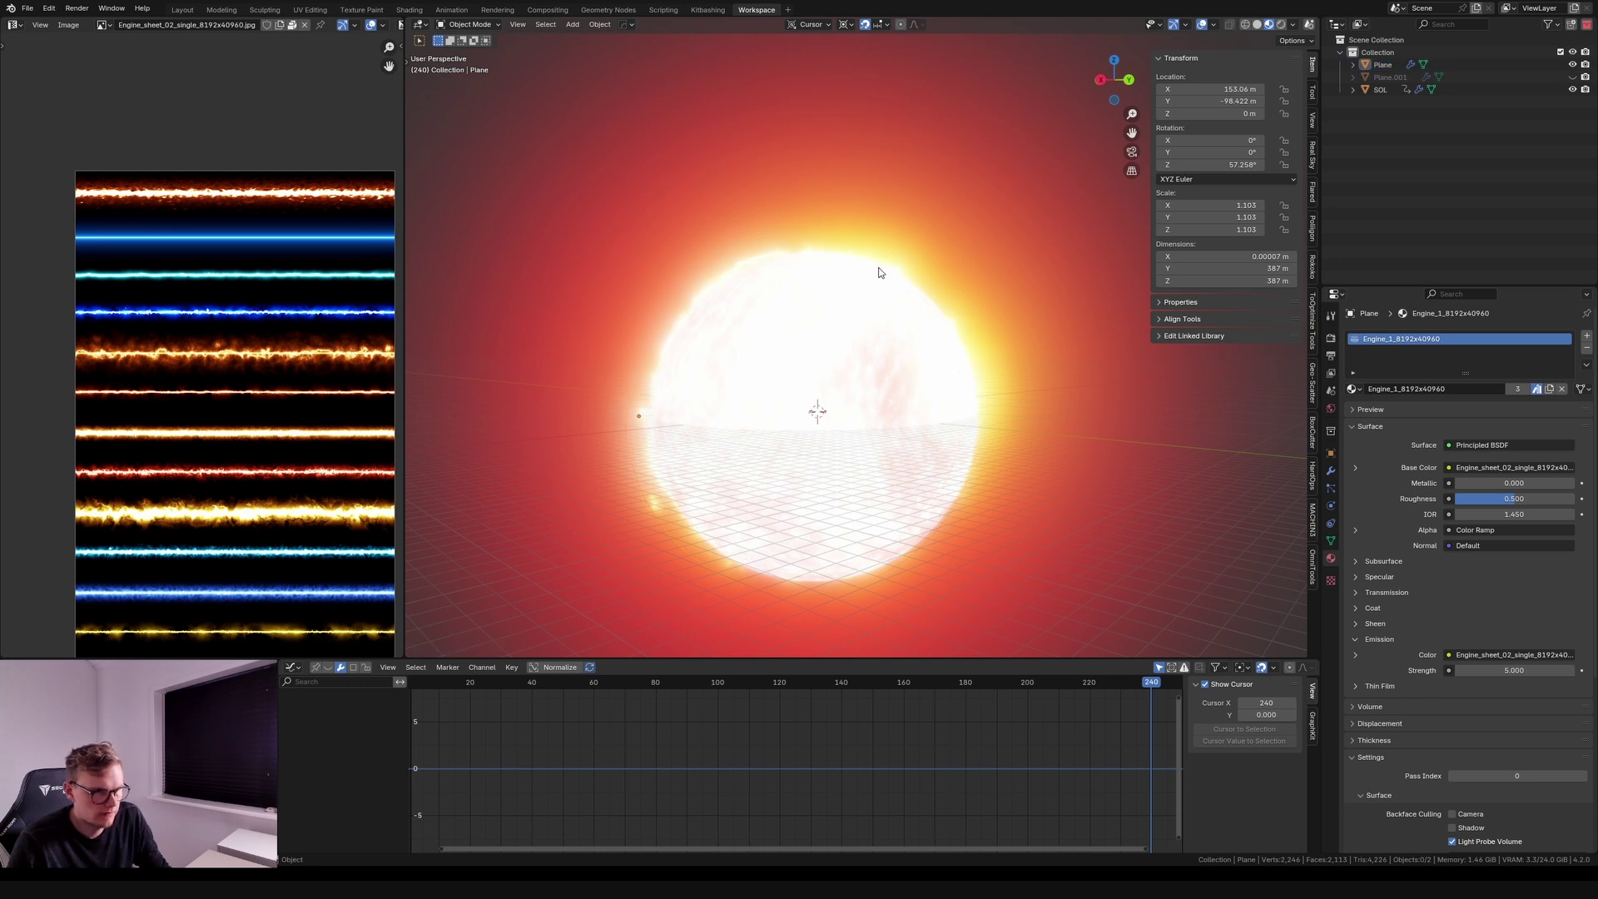
- Play the animation and inspect the sun, briefly switching to solid and back to rendered shading
{"action": "key", "text": "space"}
{"action": "scroll", "coordinate": [732, 241], "scroll_direction": "up", "scroll_amount": 4}
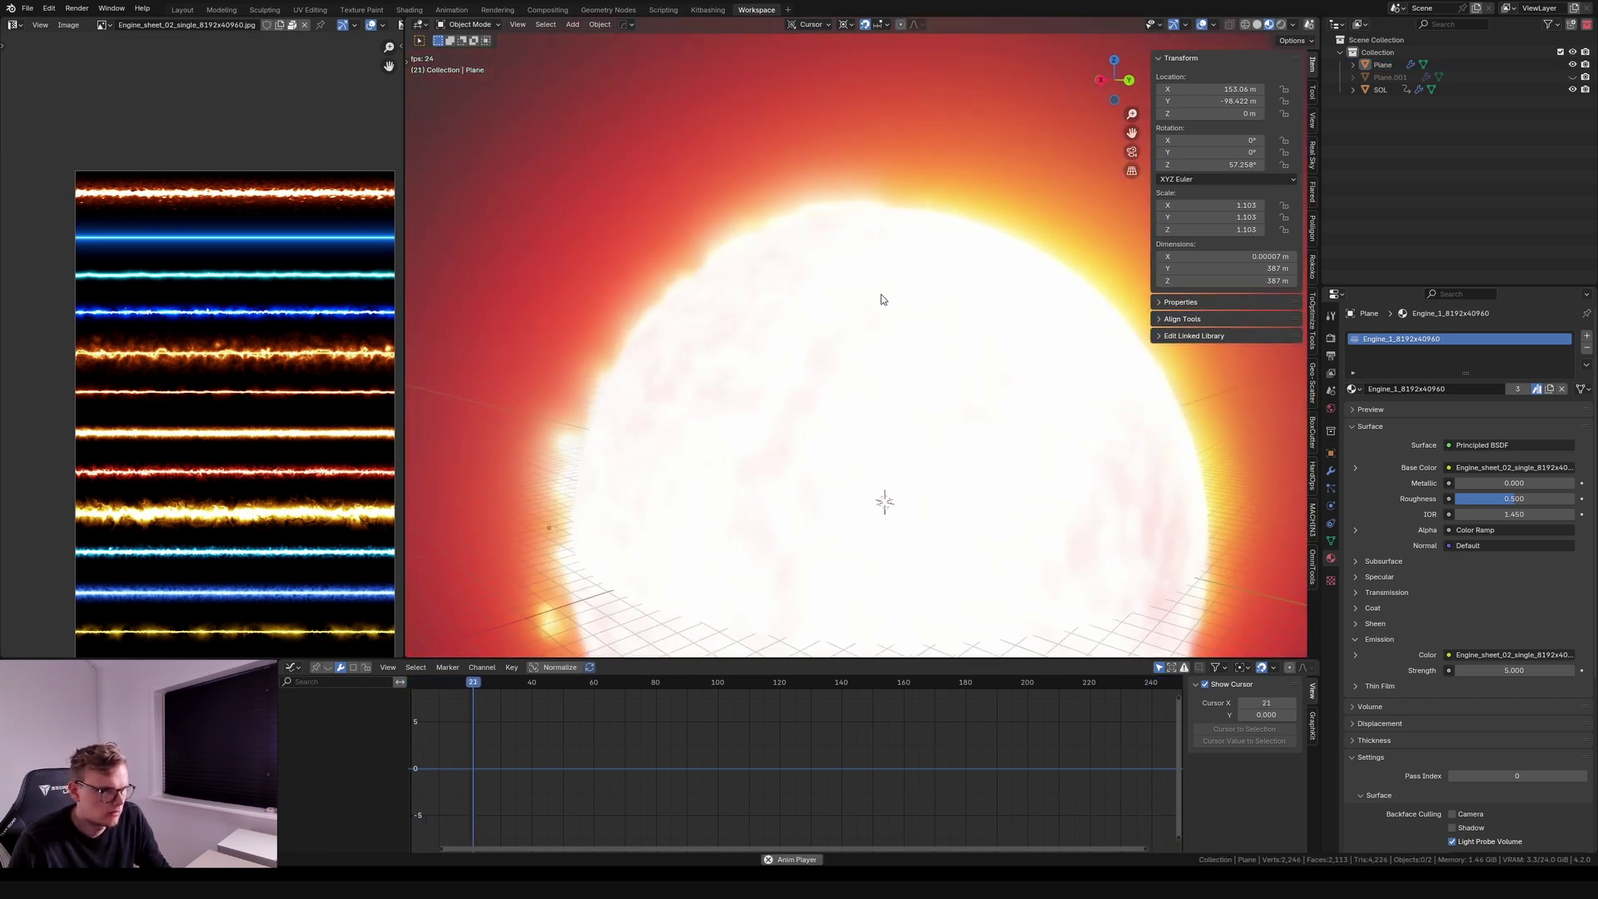
{"action": "middle_click_drag", "start_coordinate": [884, 299], "coordinate": [717, 273]}
{"action": "key", "text": "z"}
{"action": "left_click", "coordinate": [815, 275]}
{"action": "key", "text": "z"}
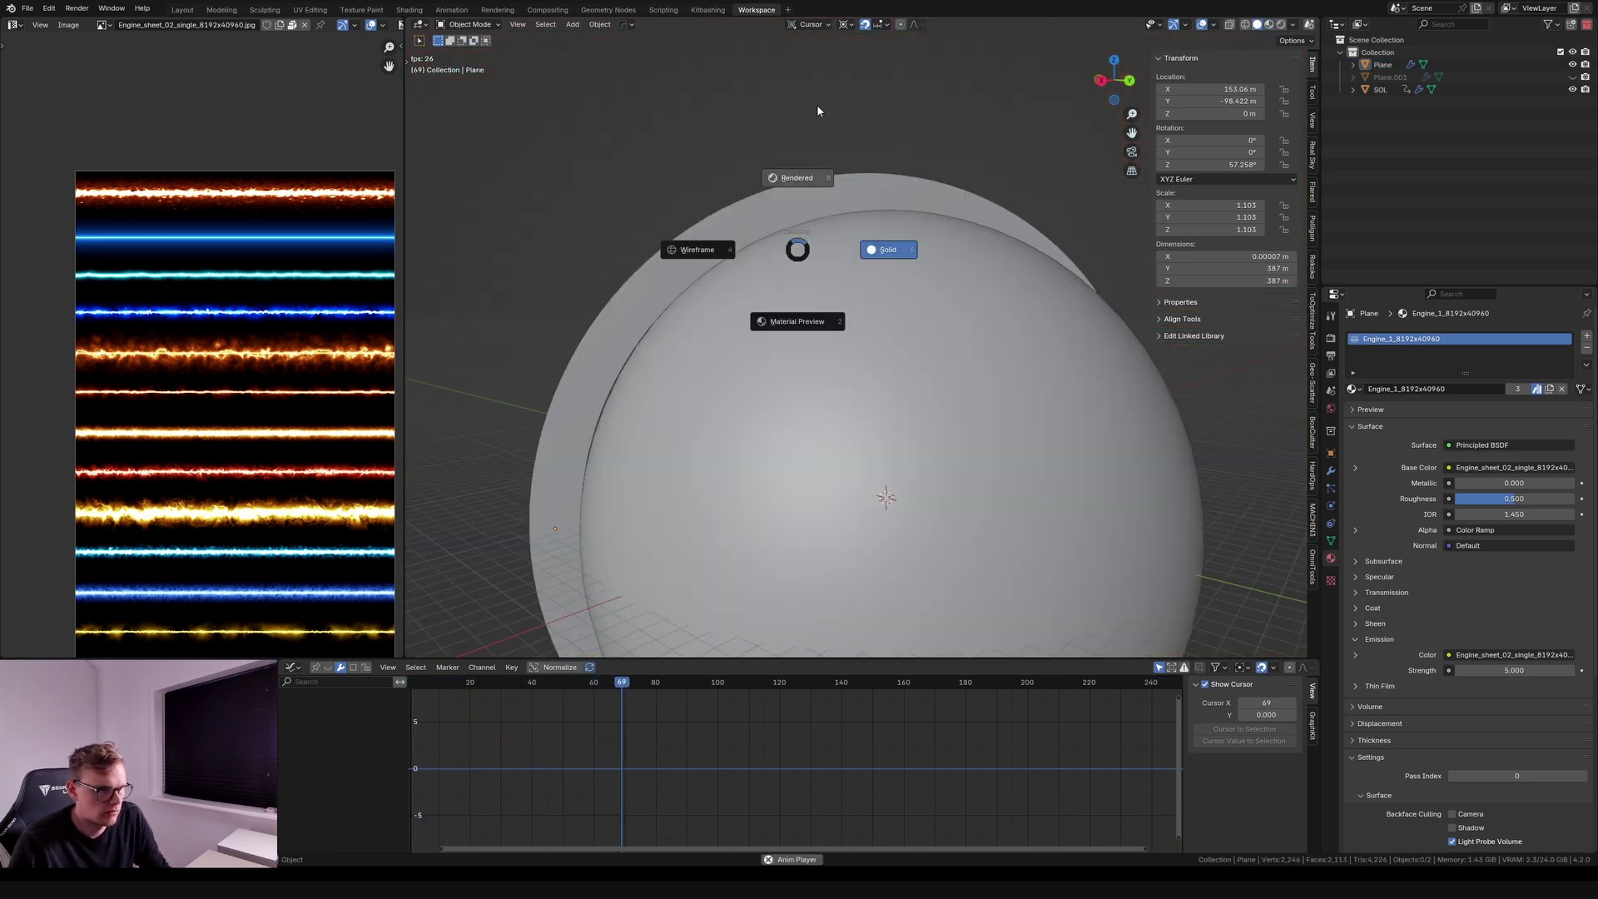
{"action": "left_click", "coordinate": [818, 111]}
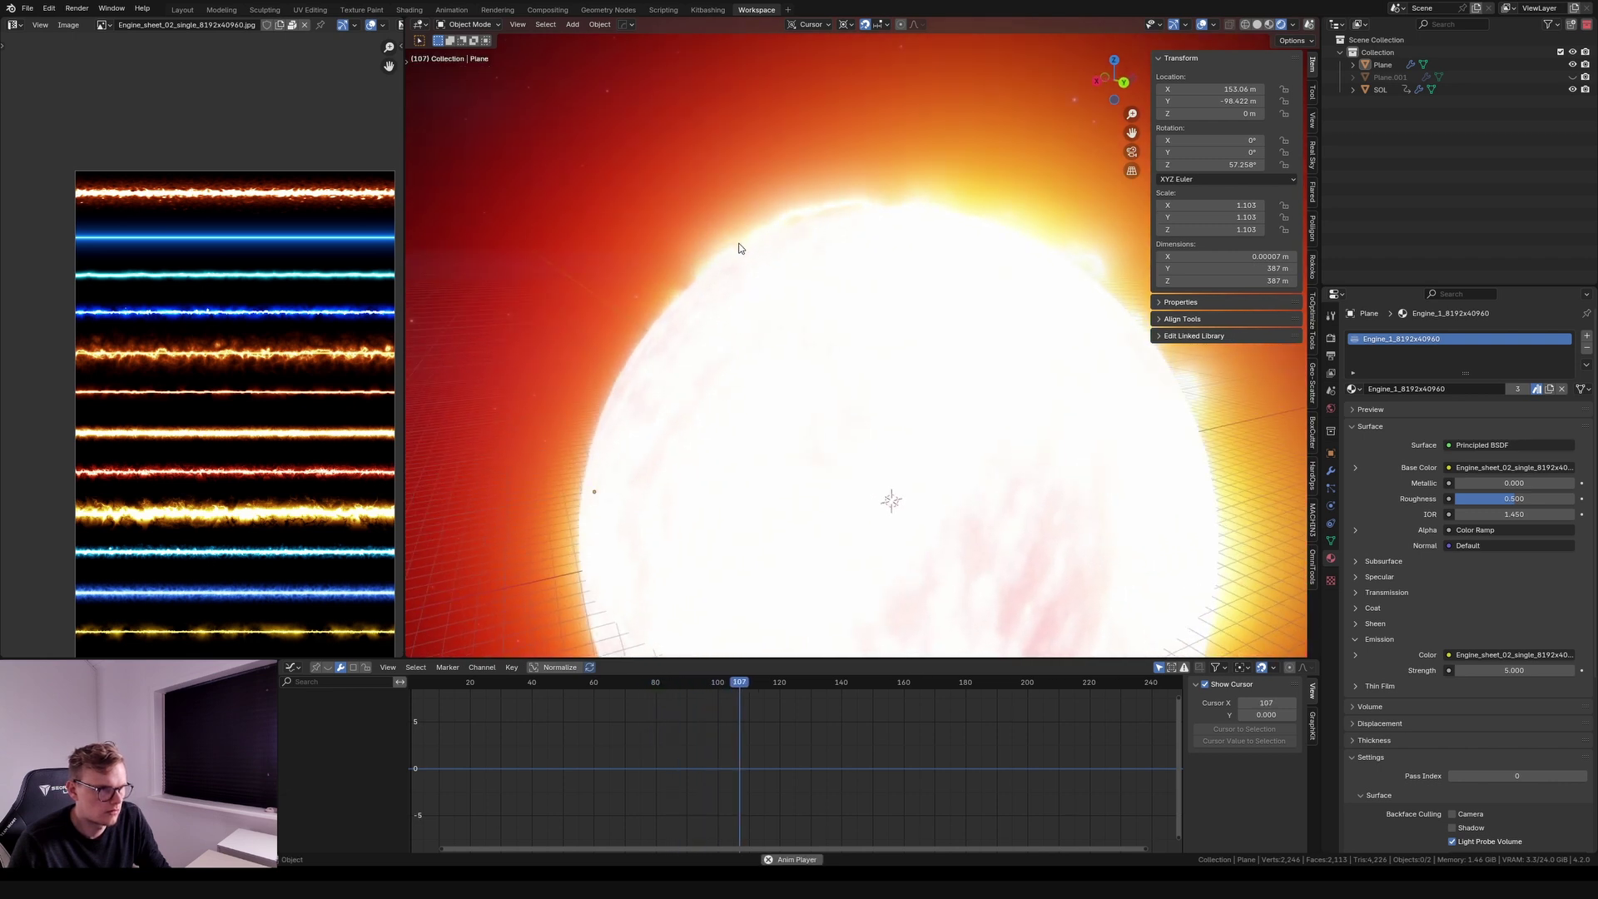
{"action": "middle_click_drag", "start_coordinate": [739, 248], "coordinate": [752, 298]}
{"action": "scroll", "coordinate": [746, 248], "scroll_direction": "up", "scroll_amount": 3}
{"action": "scroll", "coordinate": [751, 296], "scroll_direction": "up", "scroll_amount": 2}
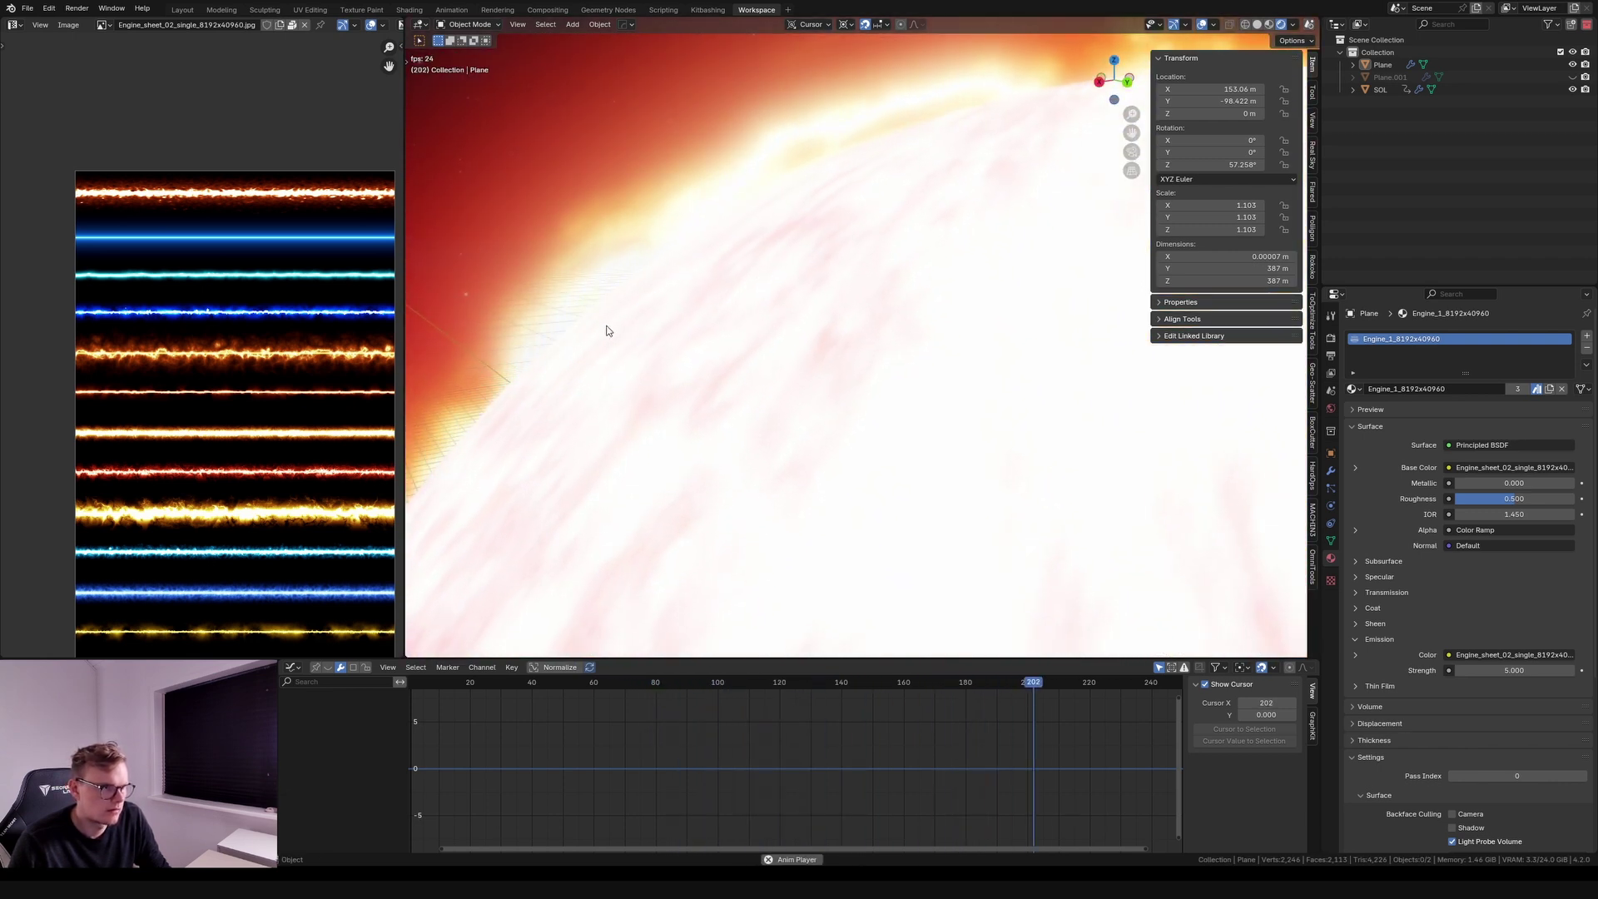
{"action": "scroll", "coordinate": [618, 312], "scroll_direction": "down", "scroll_amount": 4}
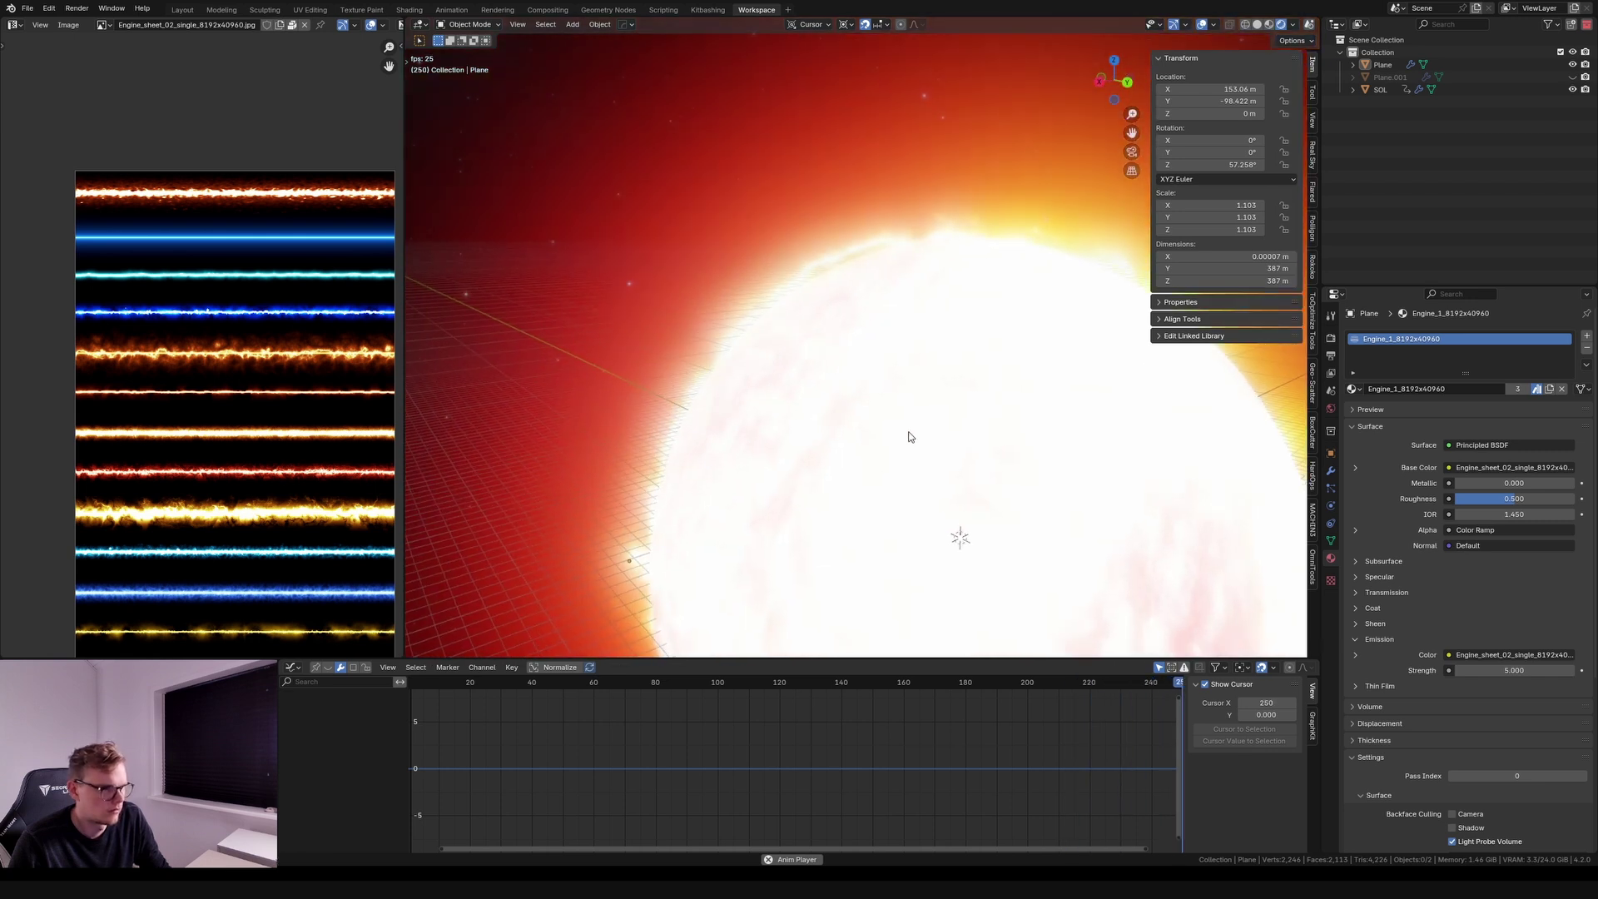
{"action": "scroll", "coordinate": [701, 277], "scroll_direction": "down", "scroll_amount": 5}
- Maximize the 3D view with Ctrl+Space and turn off viewport overlays to hide the grid
{"action": "key", "text": "ctrl+space"}
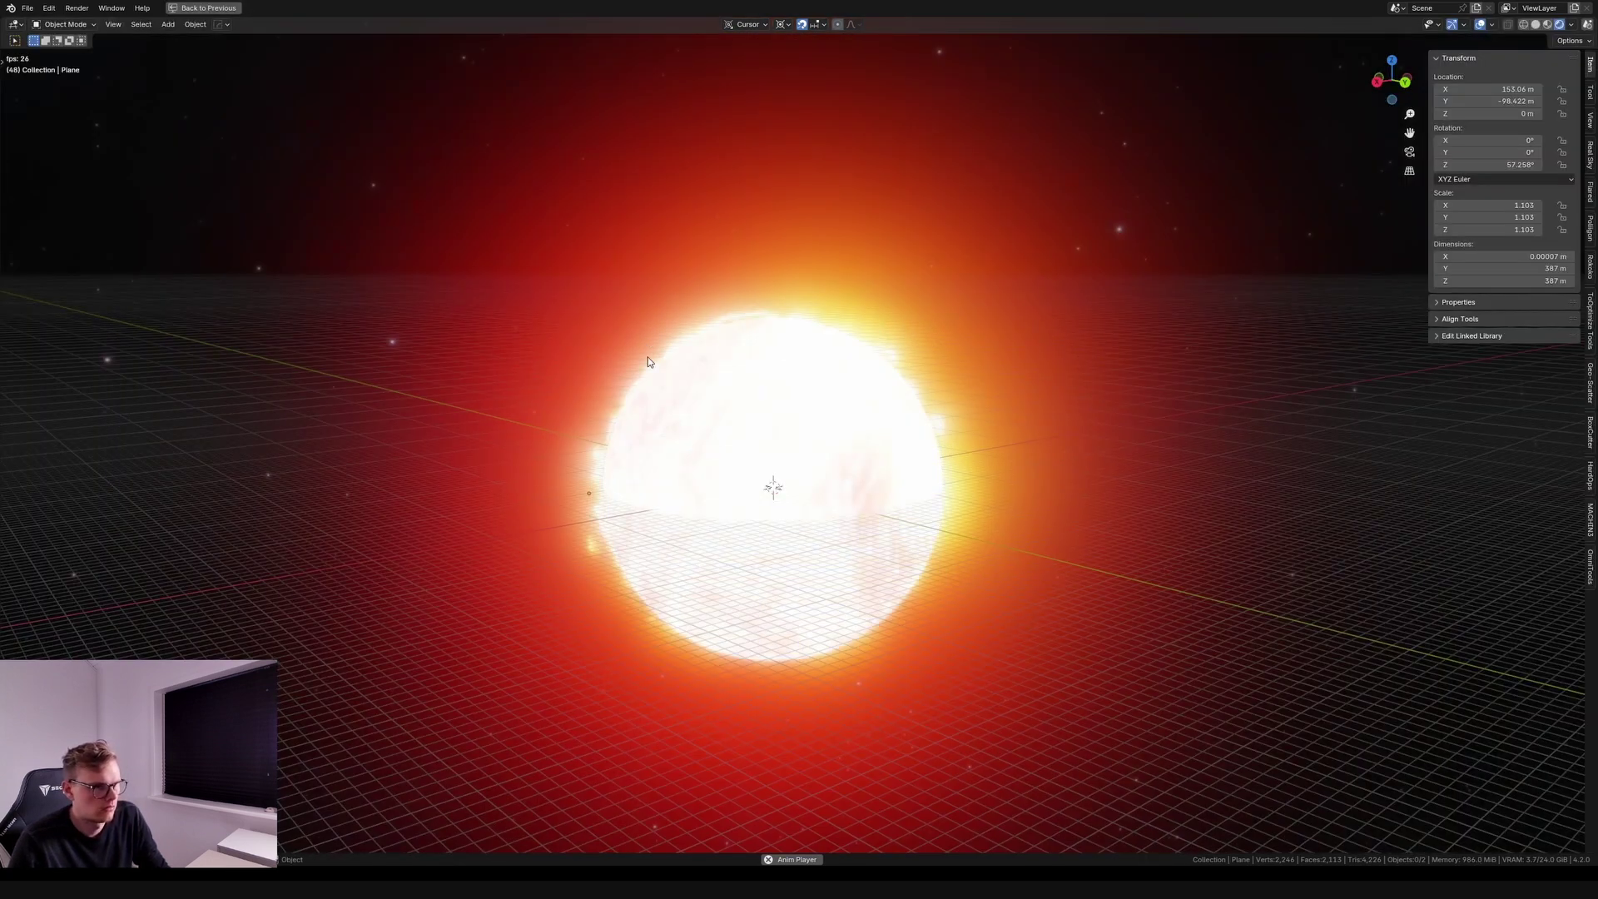
{"action": "scroll", "coordinate": [648, 361], "scroll_direction": "down", "scroll_amount": 3}
{"action": "left_click", "coordinate": [1465, 26]}
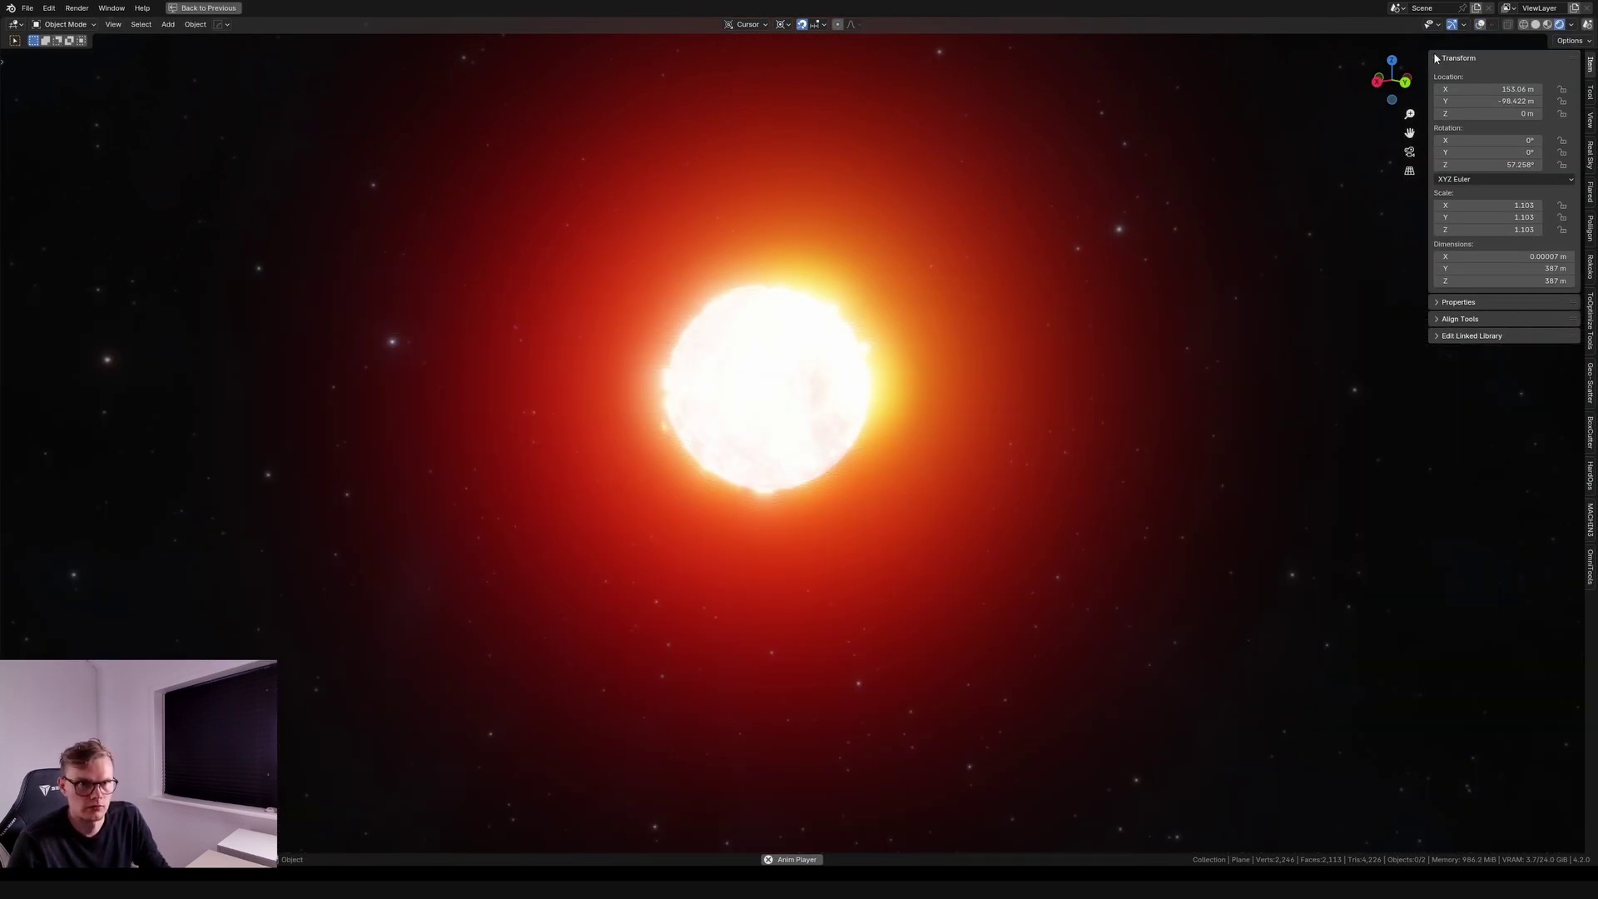
{"action": "scroll", "coordinate": [683, 396], "scroll_direction": "up", "scroll_amount": 1}
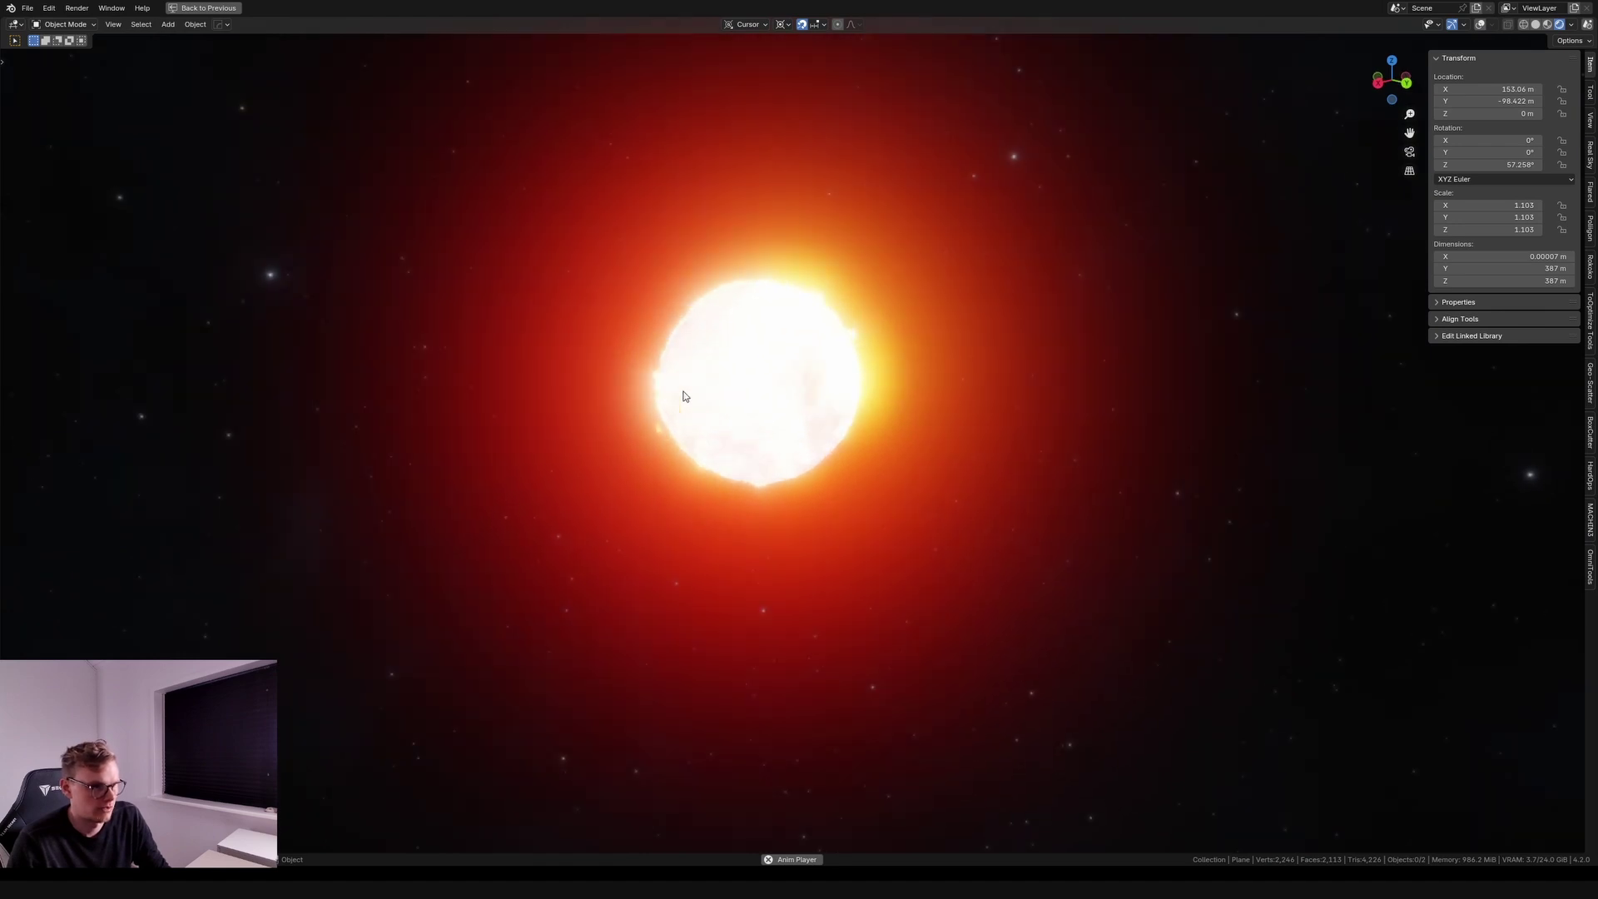
{"action": "left_click", "coordinate": [660, 387]}
{"action": "scroll", "coordinate": [660, 387], "scroll_direction": "up", "scroll_amount": 2}
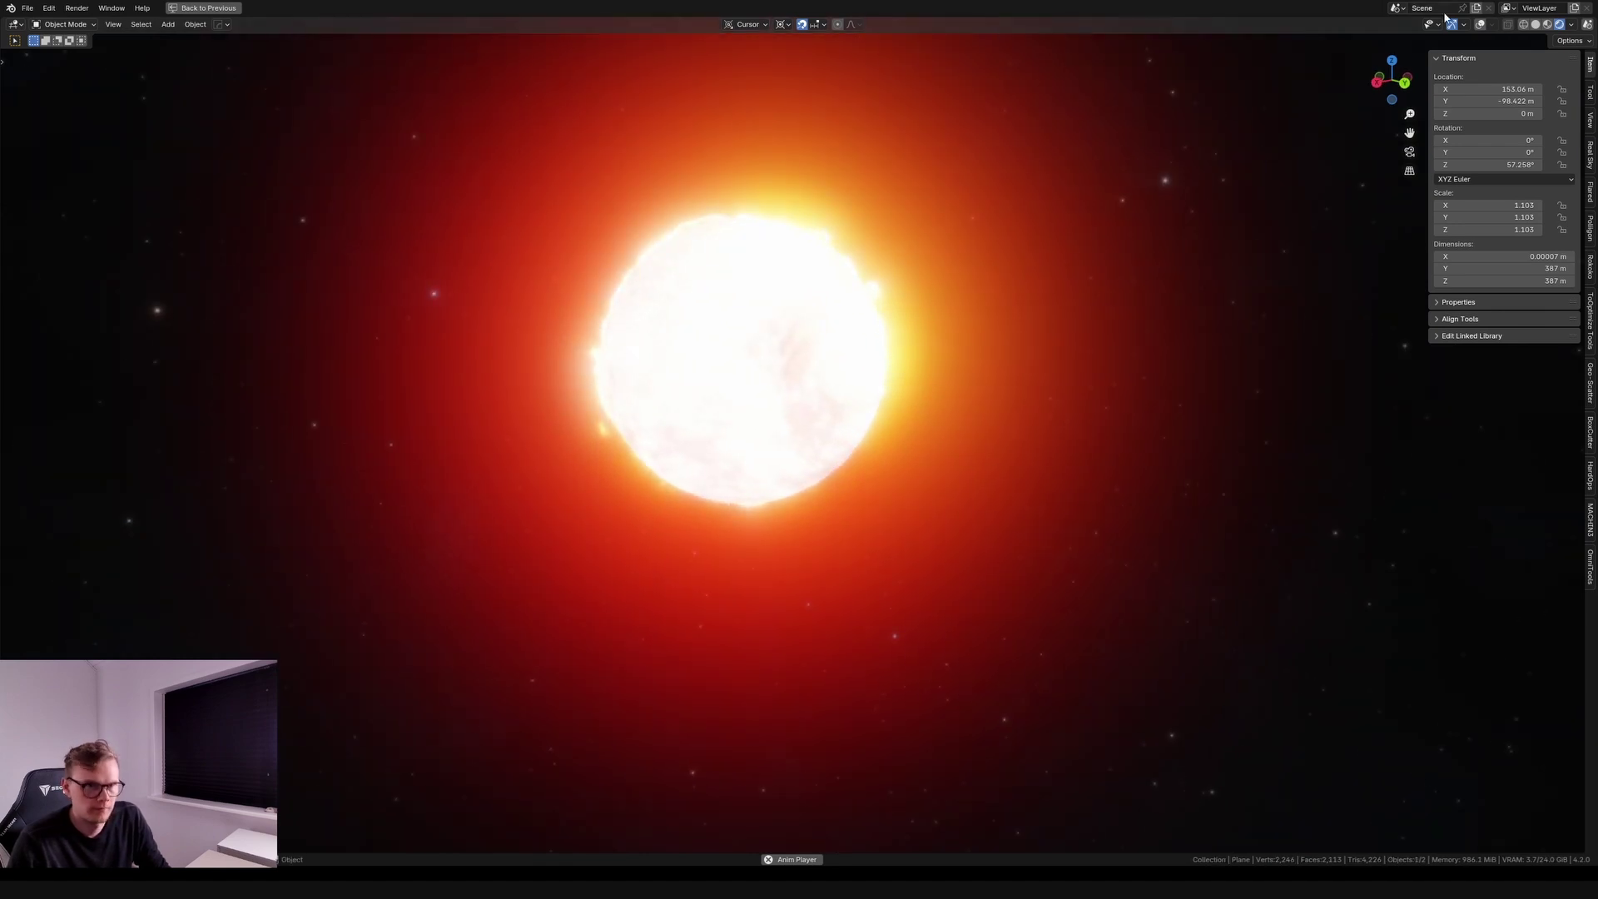